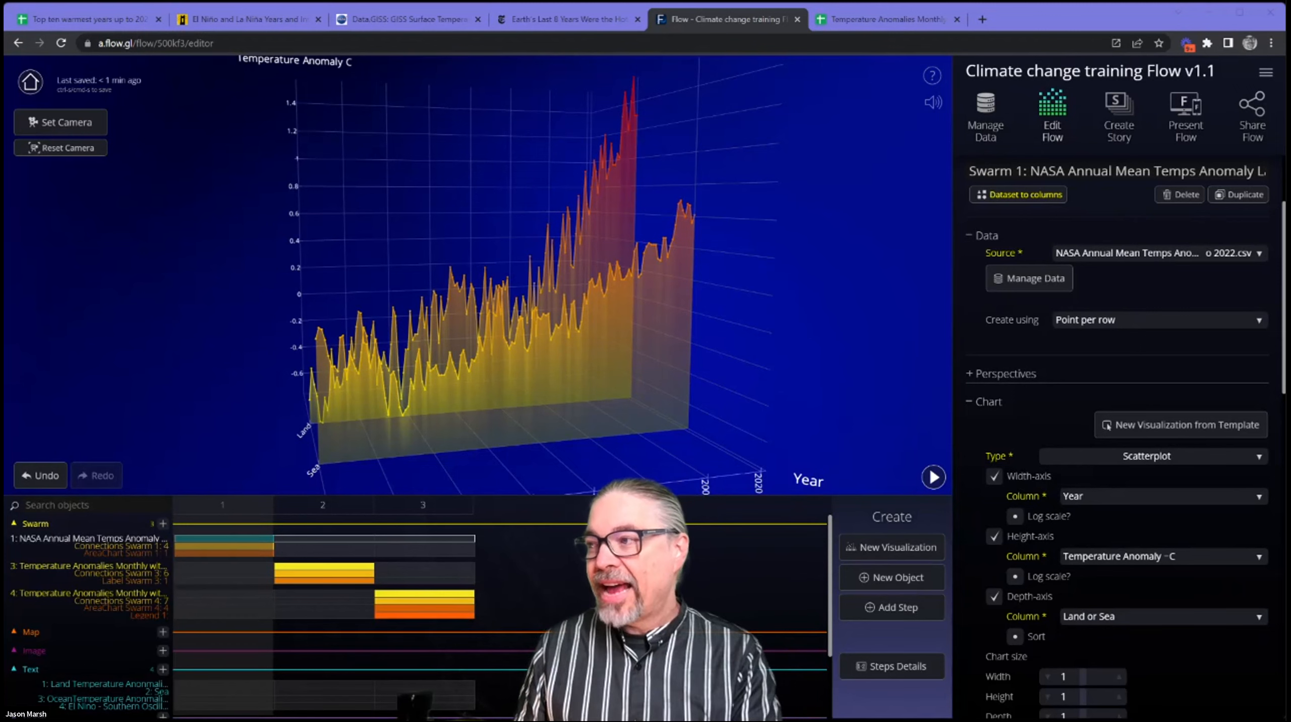
{"action": "left_click_drag", "start_coordinate": [501, 357], "coordinate": [508, 372]}
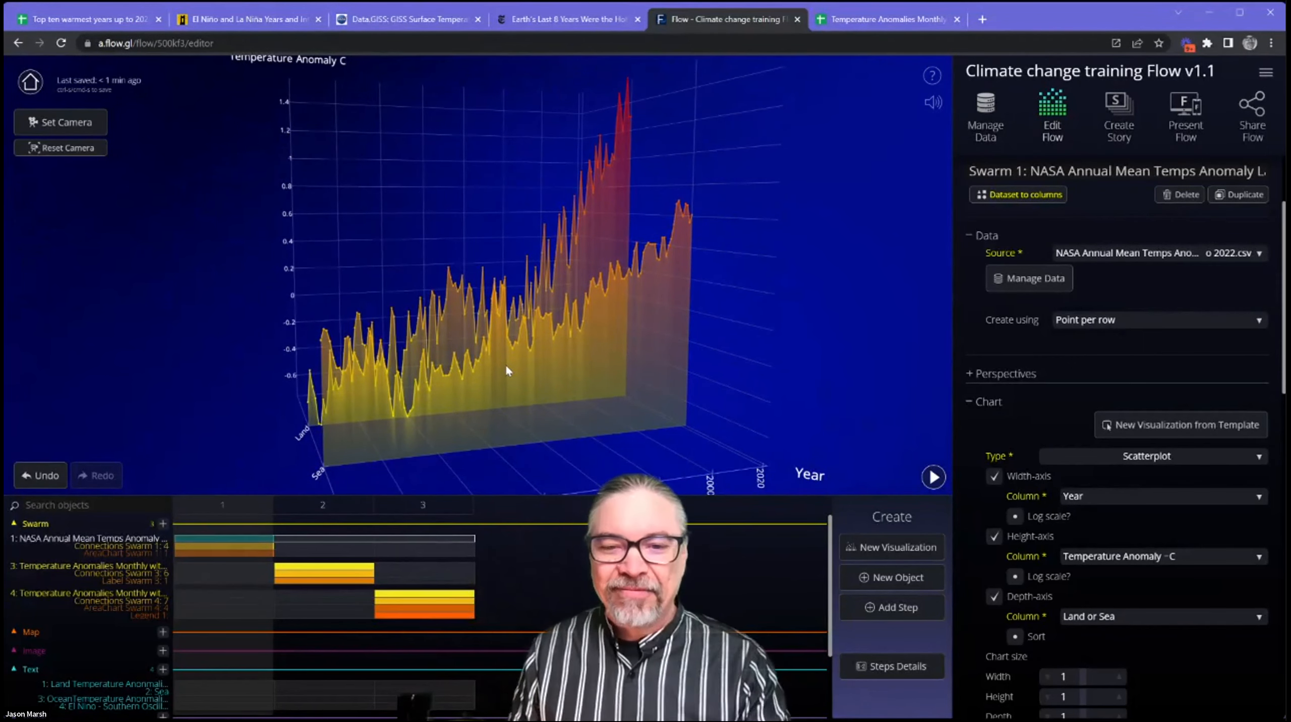
{"action": "left_click_drag", "start_coordinate": [687, 365], "coordinate": [712, 368]}
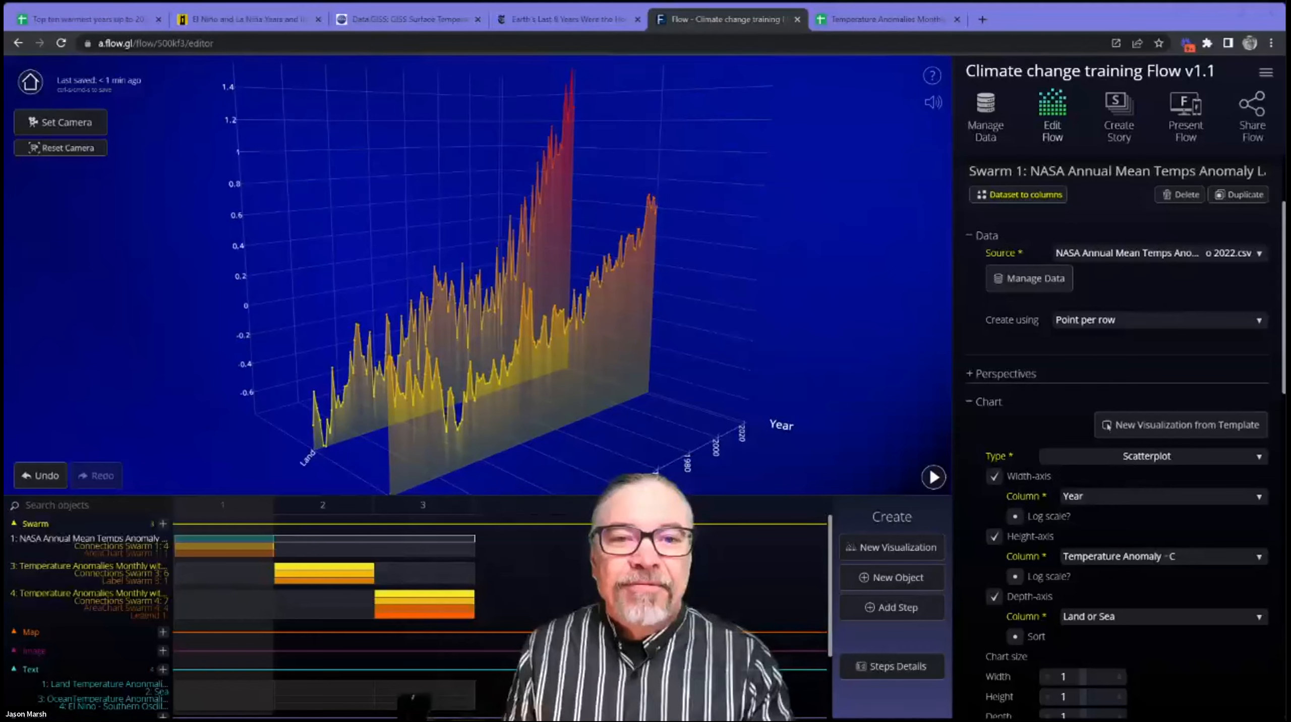
{"action": "left_click_drag", "start_coordinate": [819, 241], "coordinate": [806, 241]}
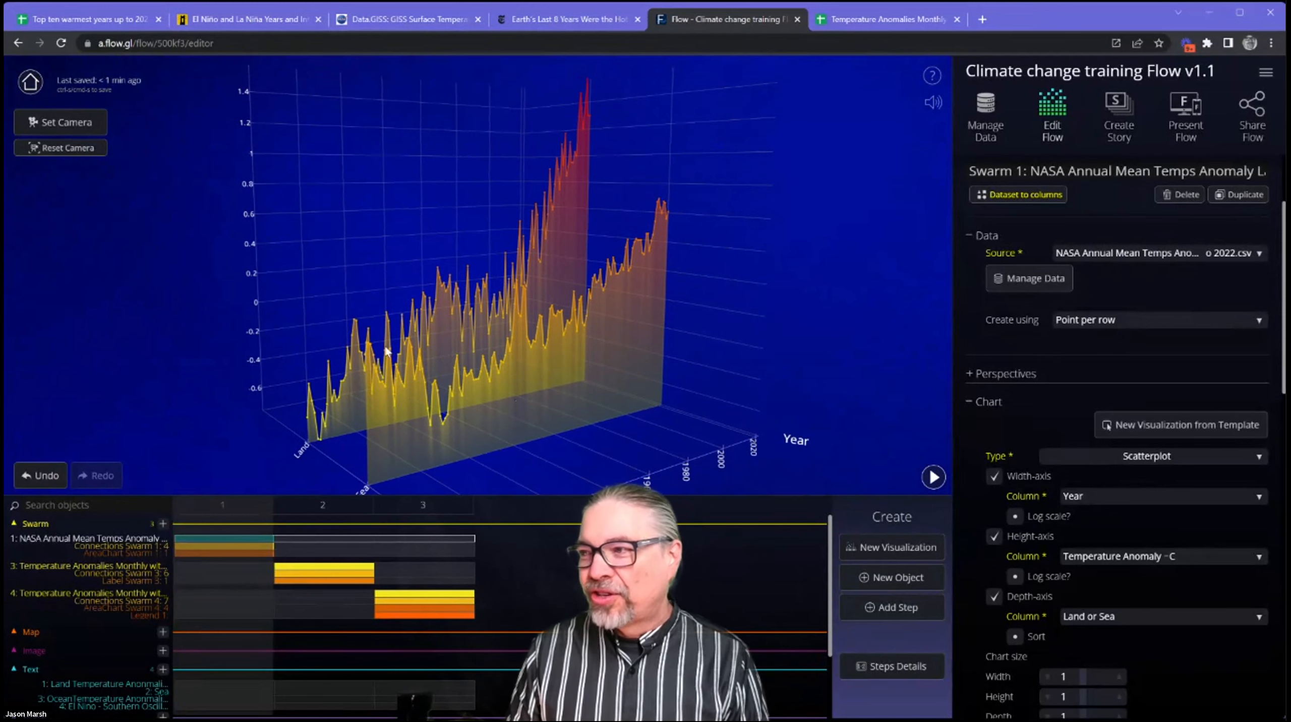
{"action": "left_click_drag", "start_coordinate": [549, 372], "coordinate": [470, 378]}
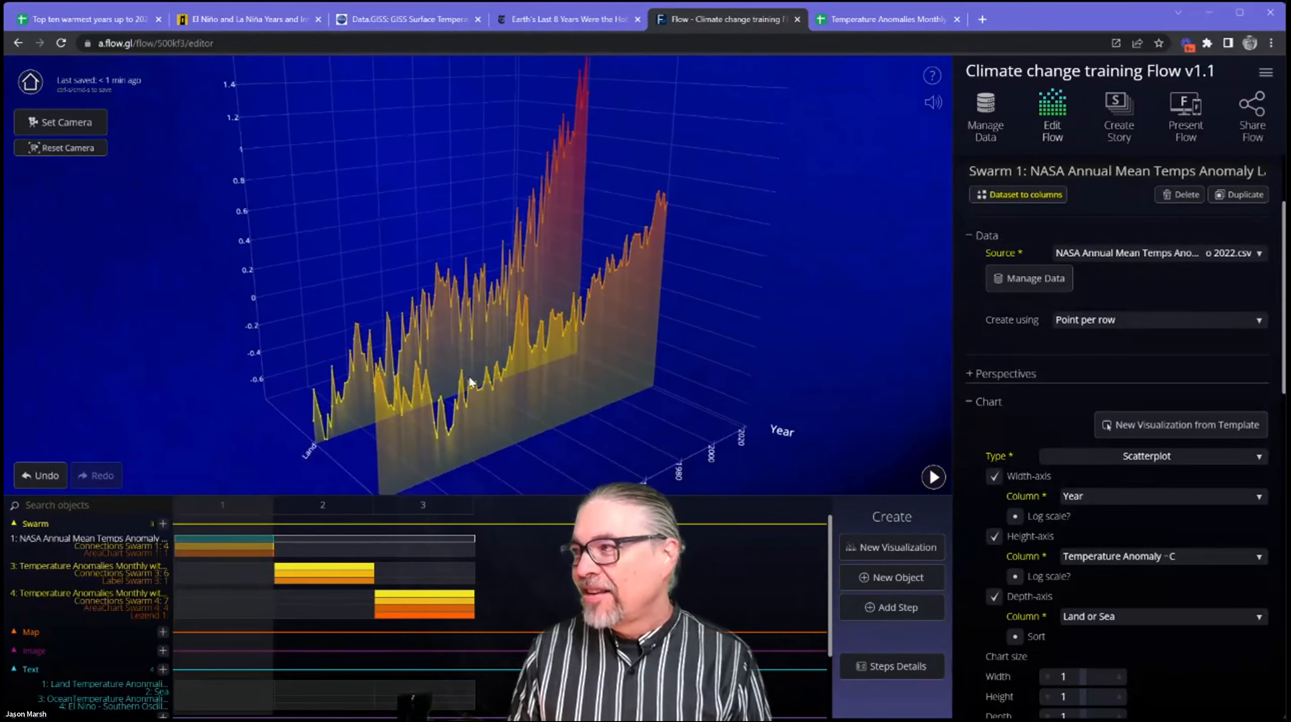
Present the Flow and advance through its steps to the third one.
{"action": "left_click", "coordinate": [1191, 112]}
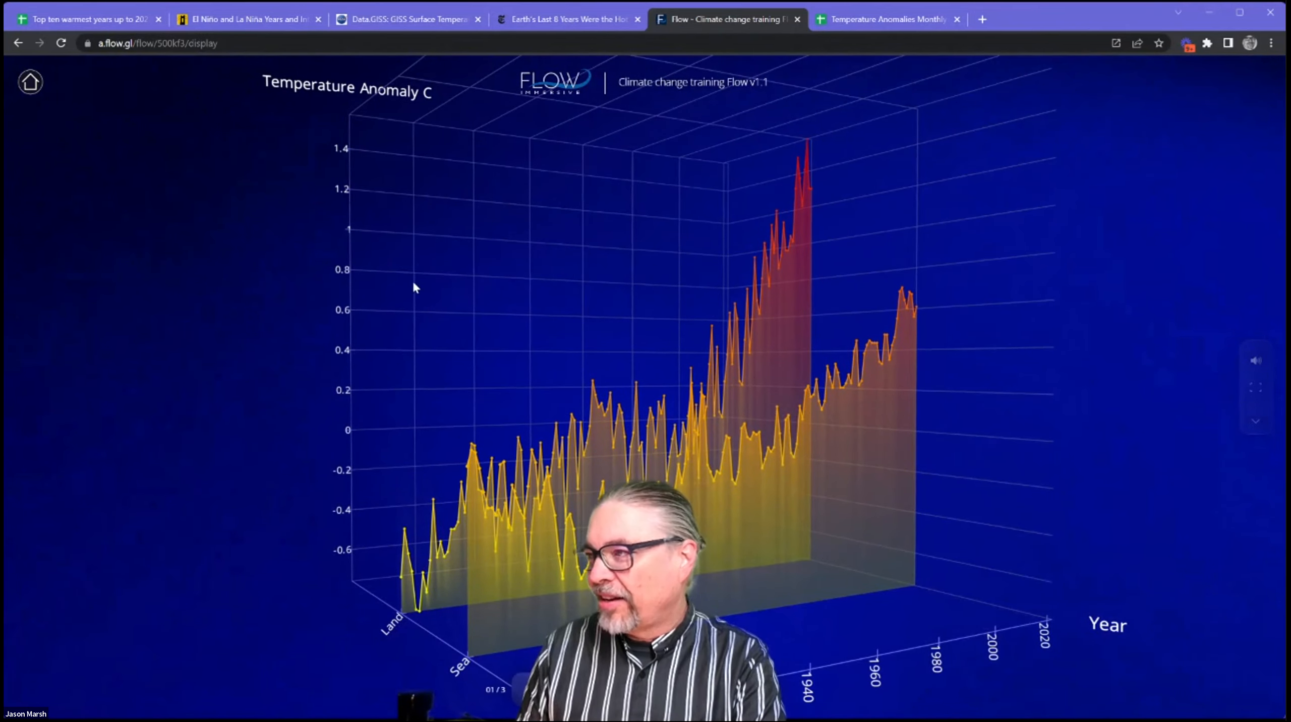
{"action": "key", "text": "Right"}
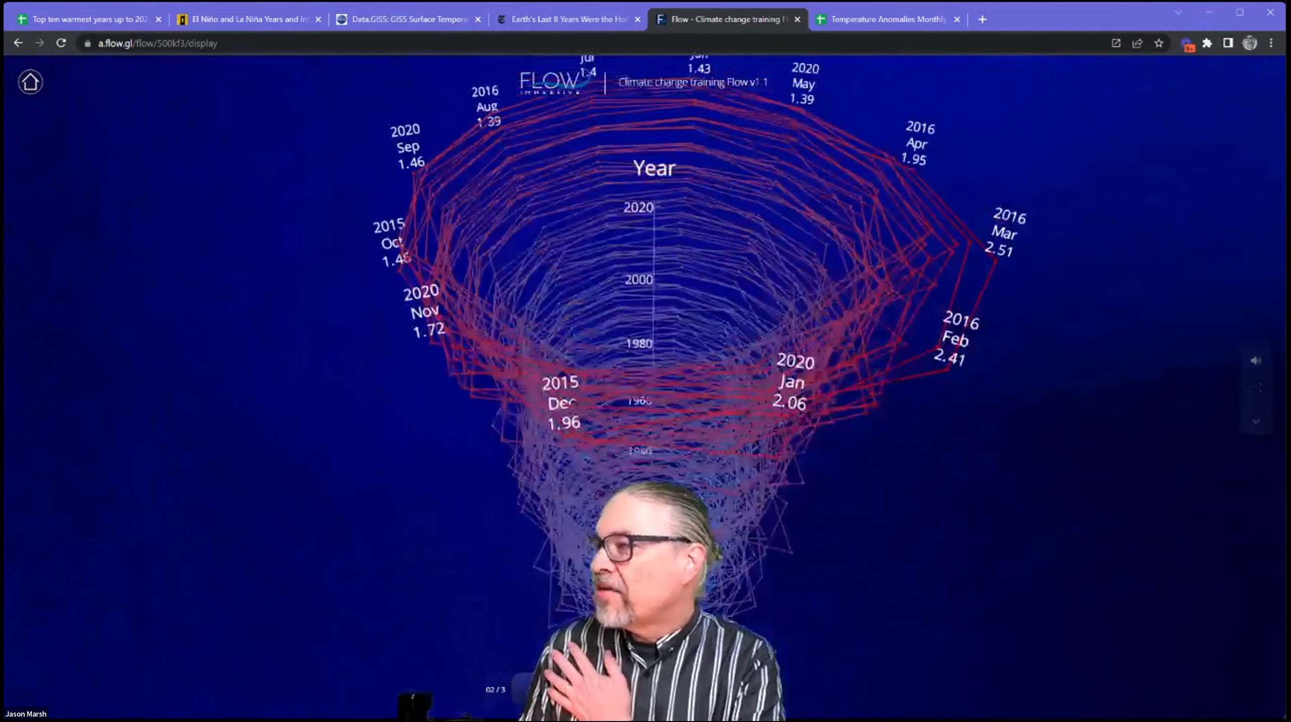
{"action": "key", "text": "Right"}
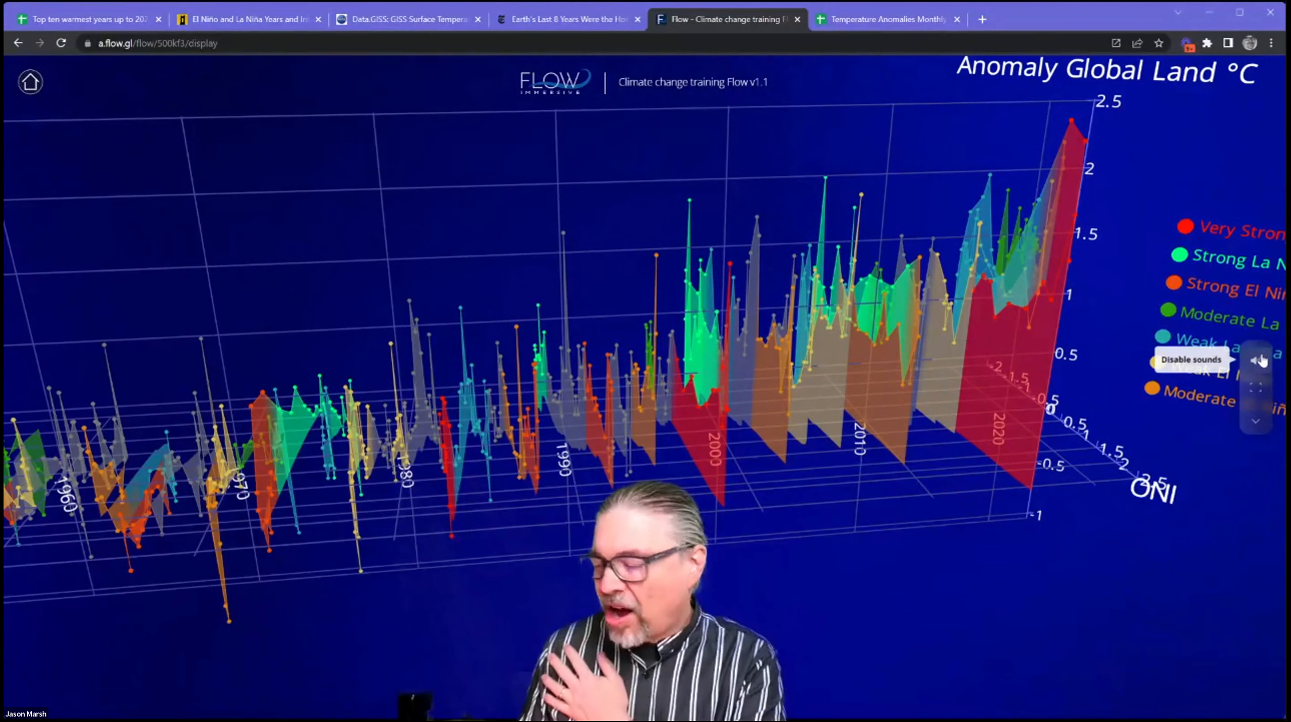
Enable the sharable link for the Flow from its sharing options and close the sharing dialog.
{"action": "left_click", "coordinate": [1250, 425]}
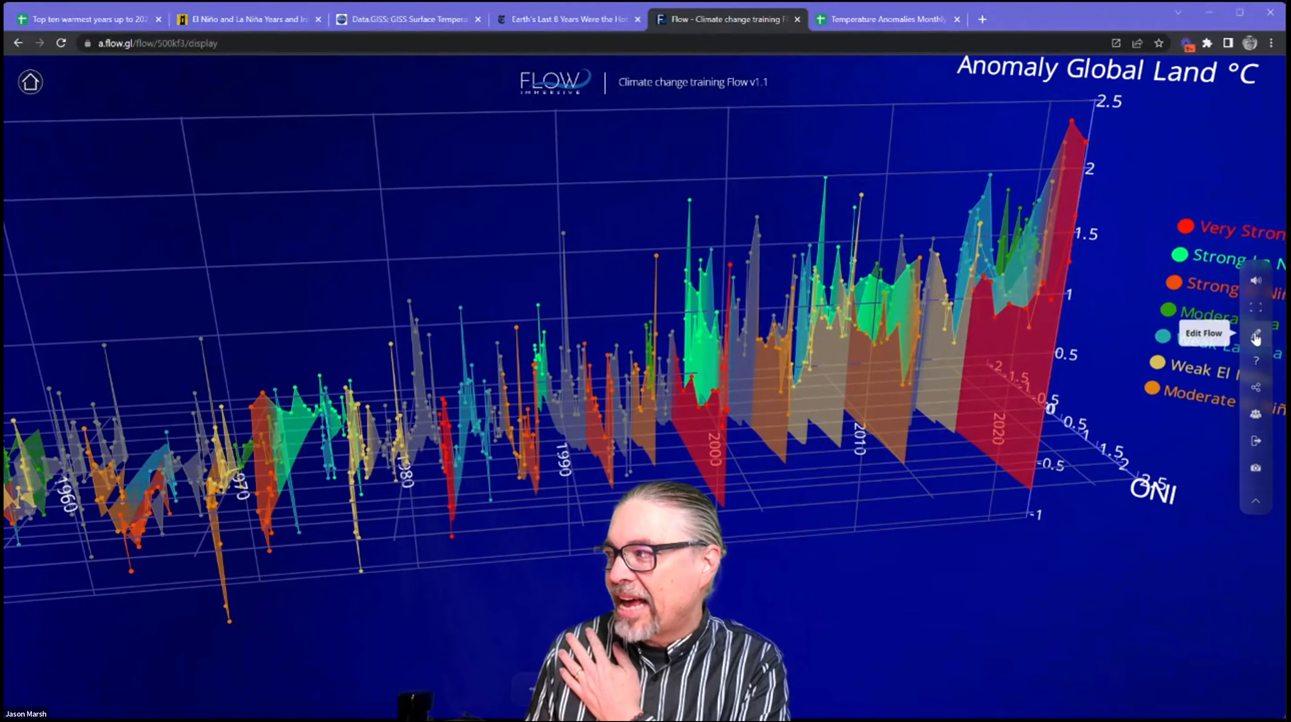
{"action": "left_click", "coordinate": [1257, 389]}
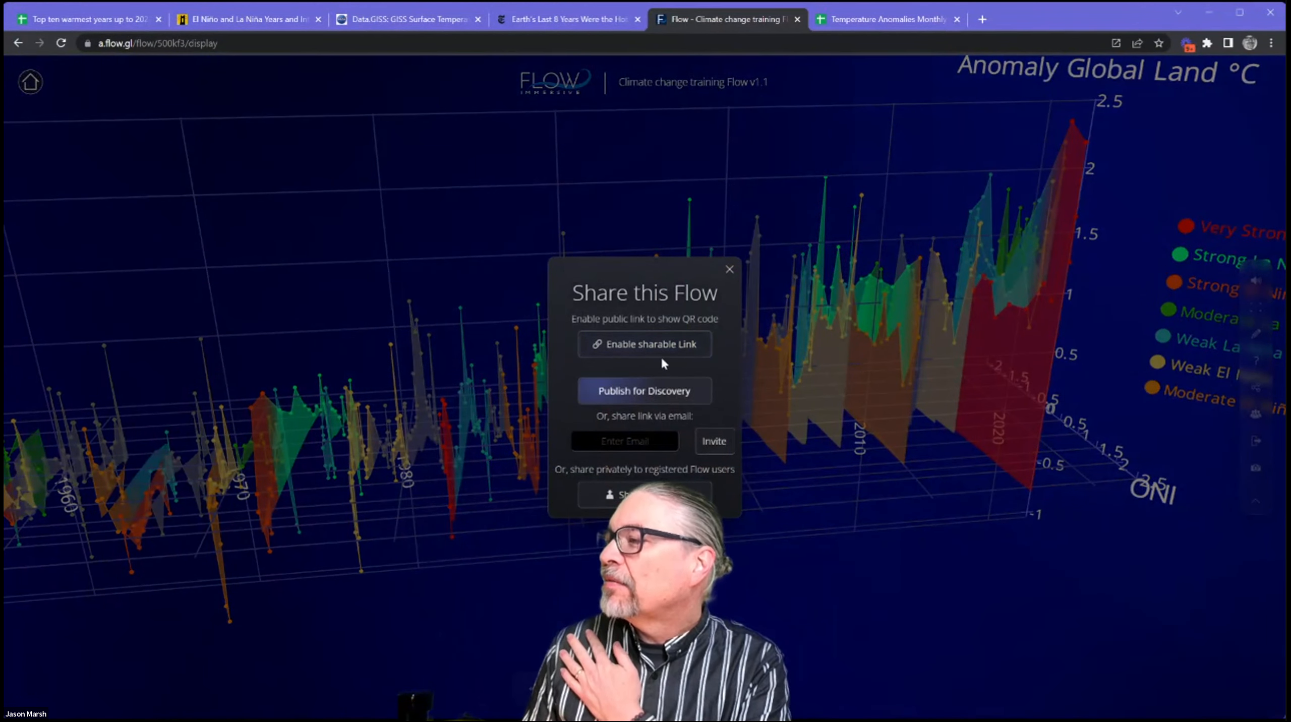
{"action": "left_click", "coordinate": [650, 345]}
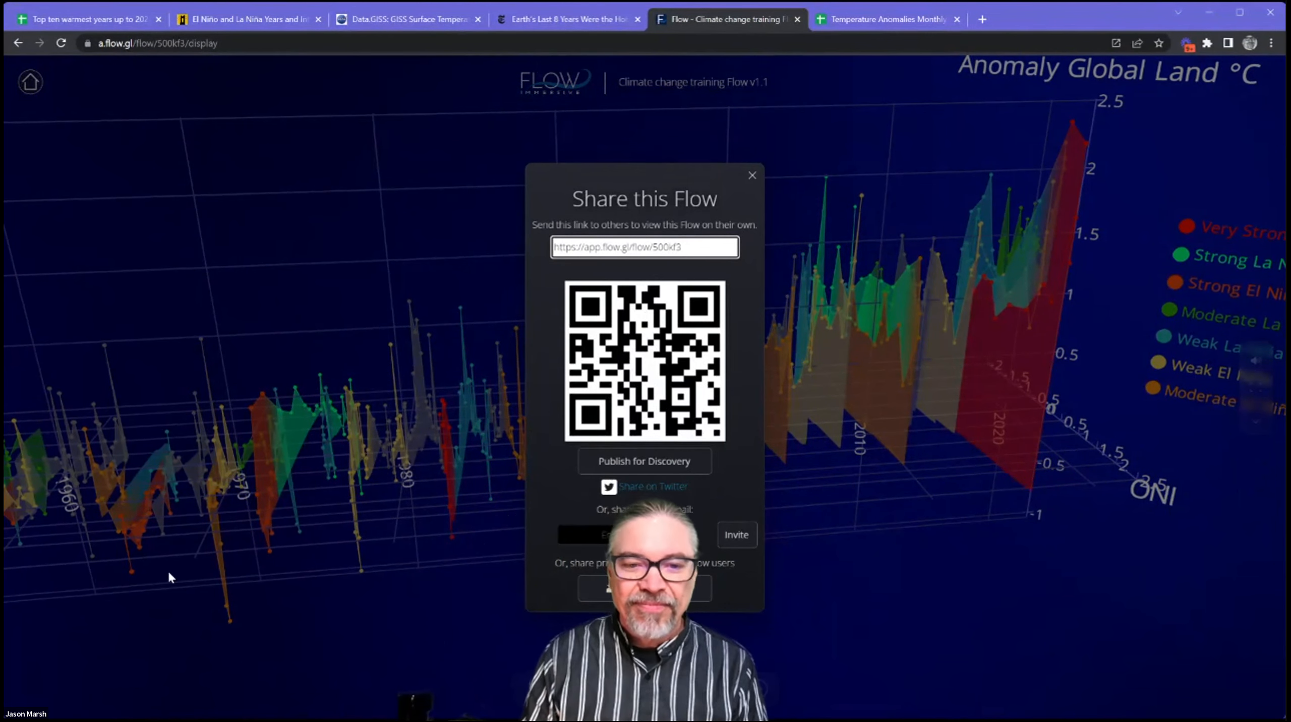
{"action": "left_click_drag", "start_coordinate": [648, 627], "coordinate": [415, 627]}
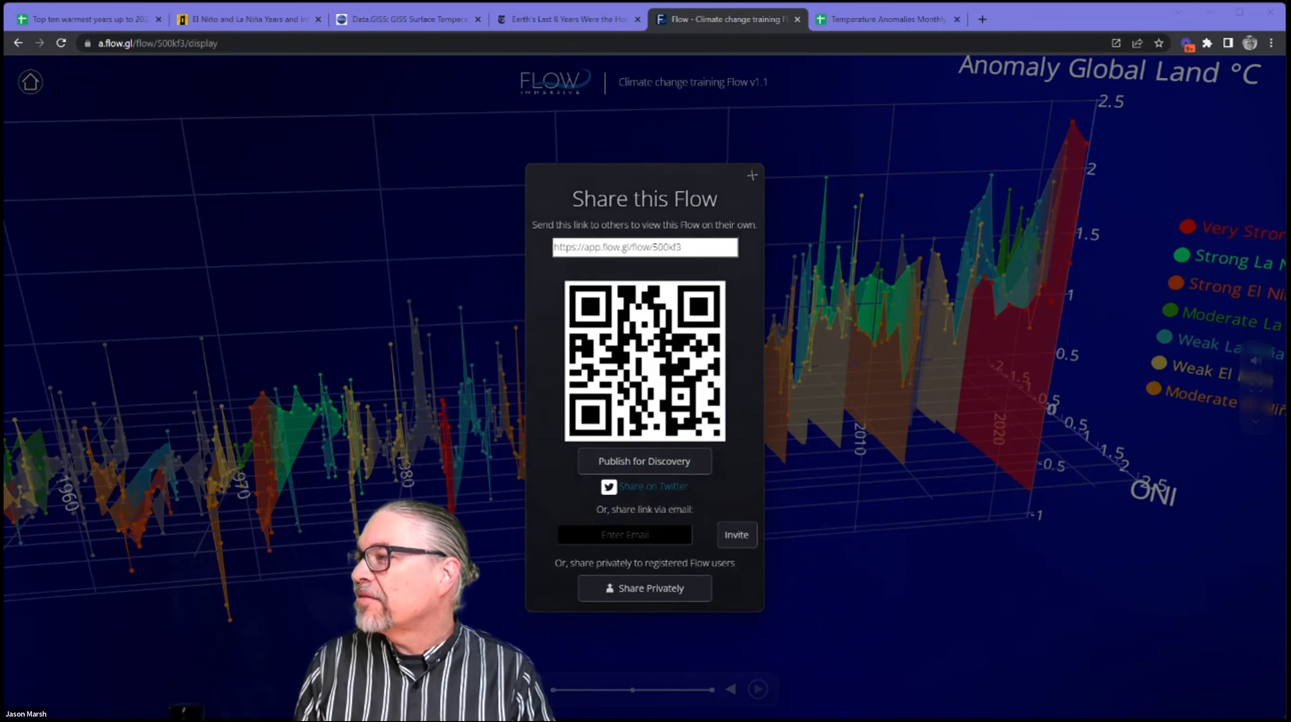
{"action": "left_click", "coordinate": [752, 176]}
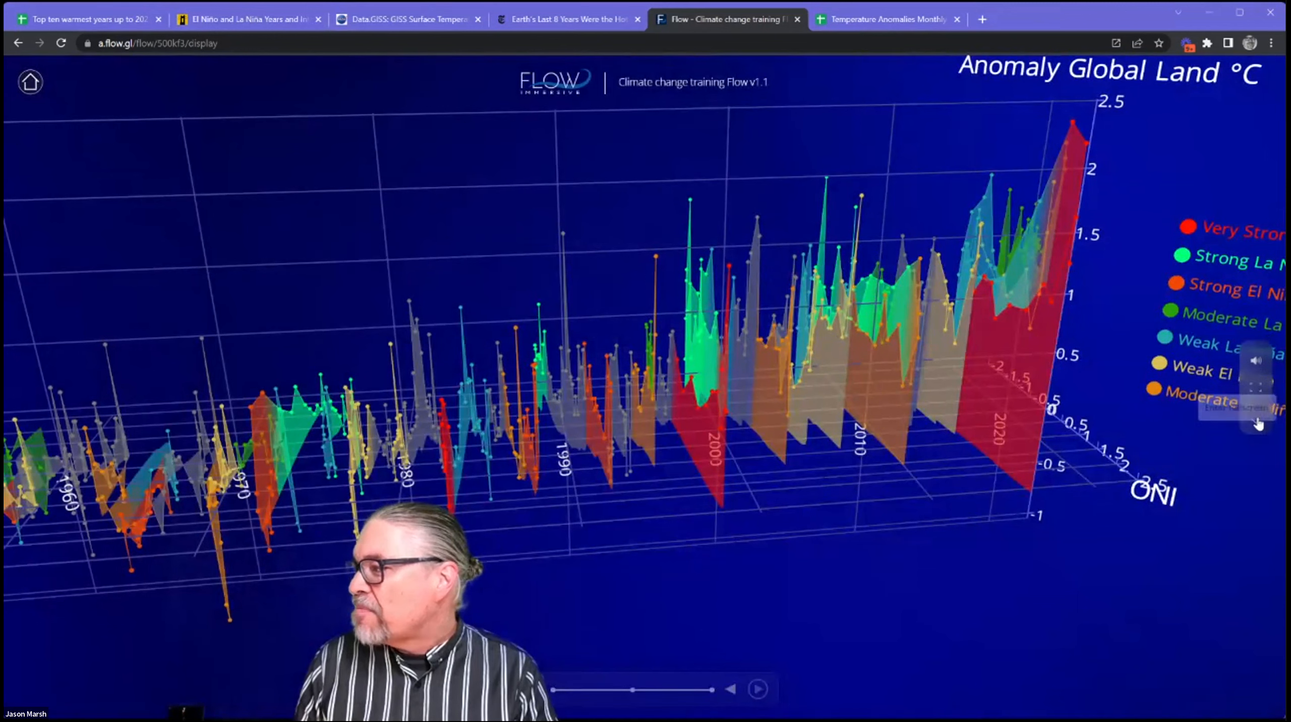
Switch from presenting to editing the Flow, present it once more, and return to editing.
{"action": "left_click", "coordinate": [1257, 422]}
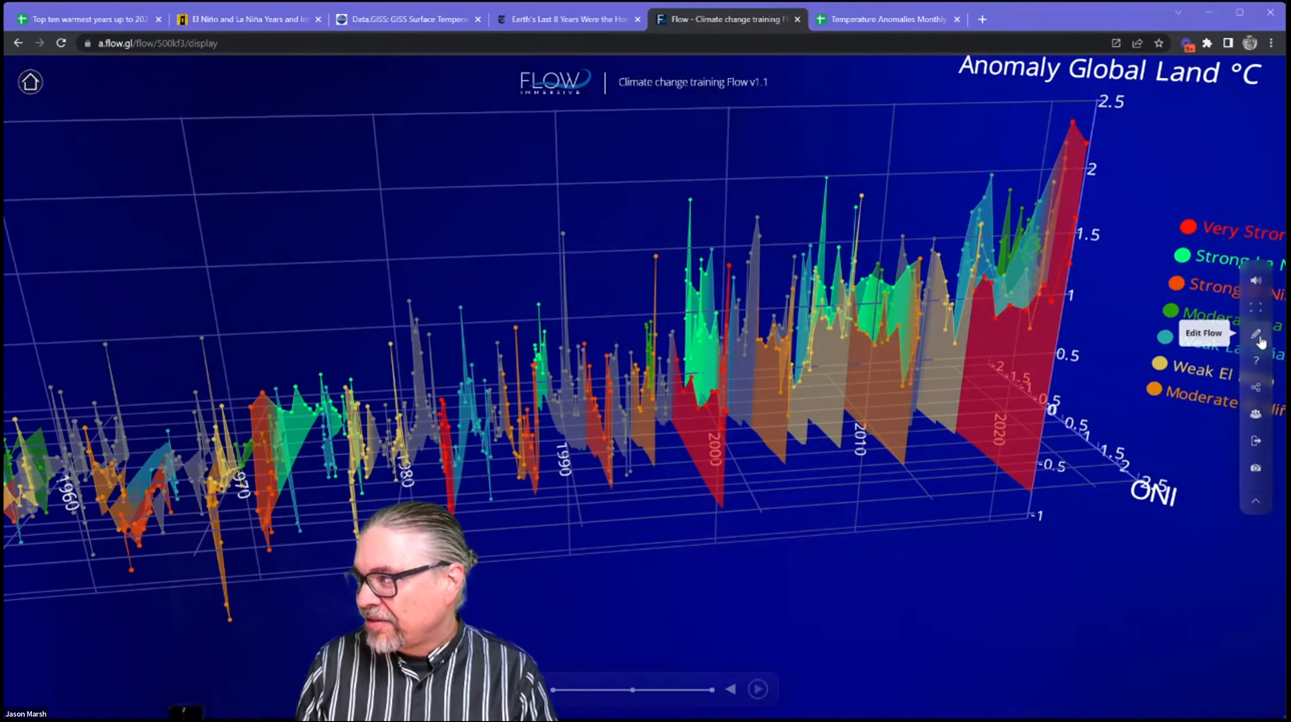
{"action": "left_click", "coordinate": [1257, 335]}
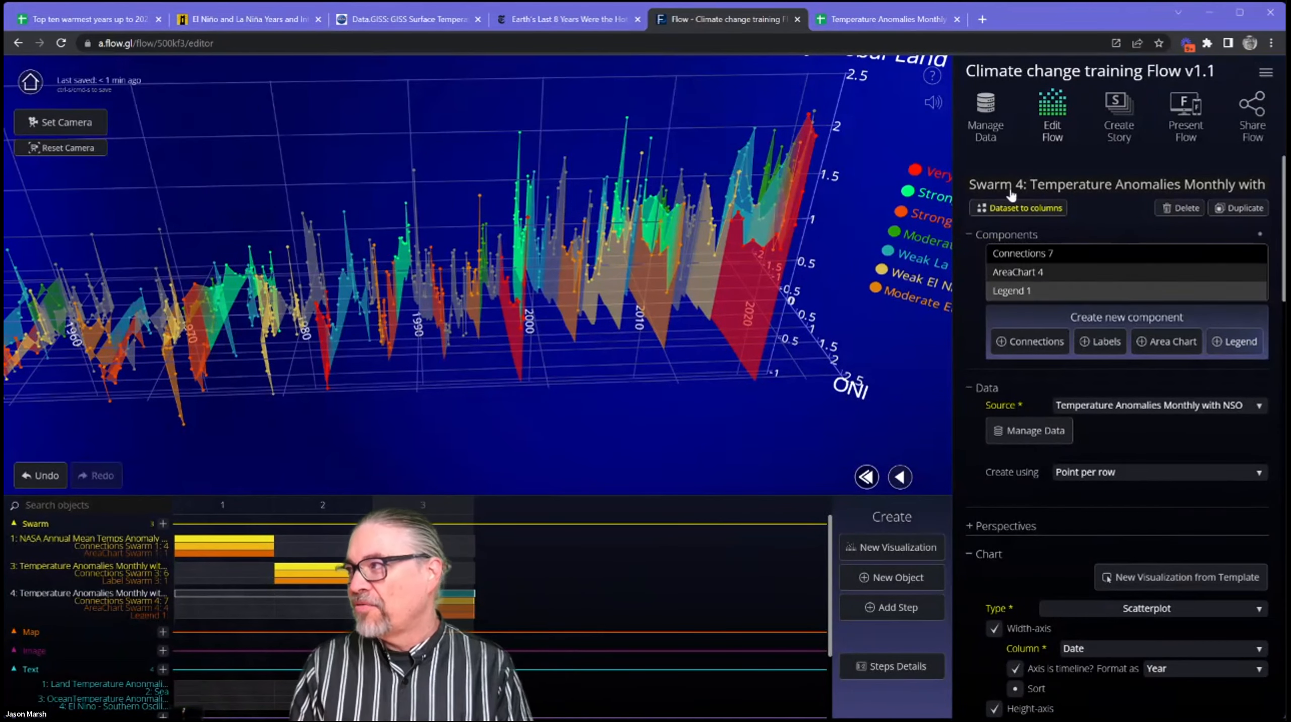
{"action": "left_click", "coordinate": [1203, 111]}
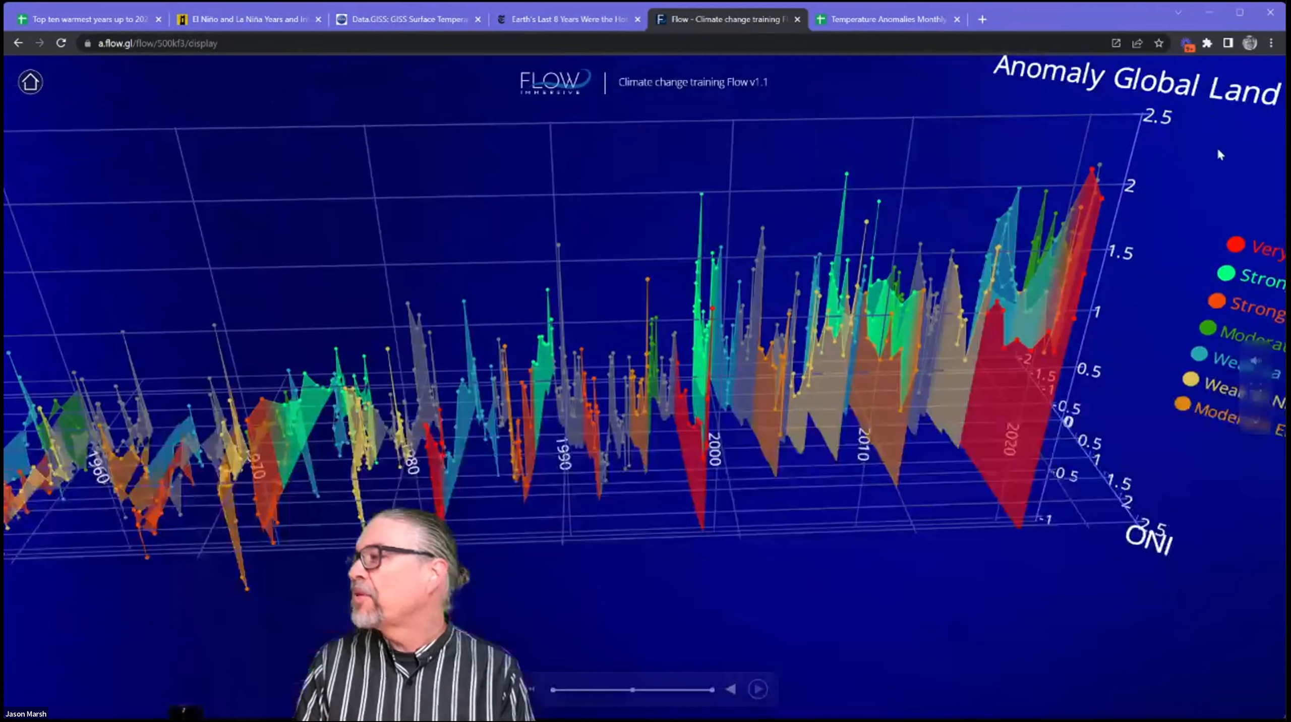
{"action": "left_click", "coordinate": [1256, 425]}
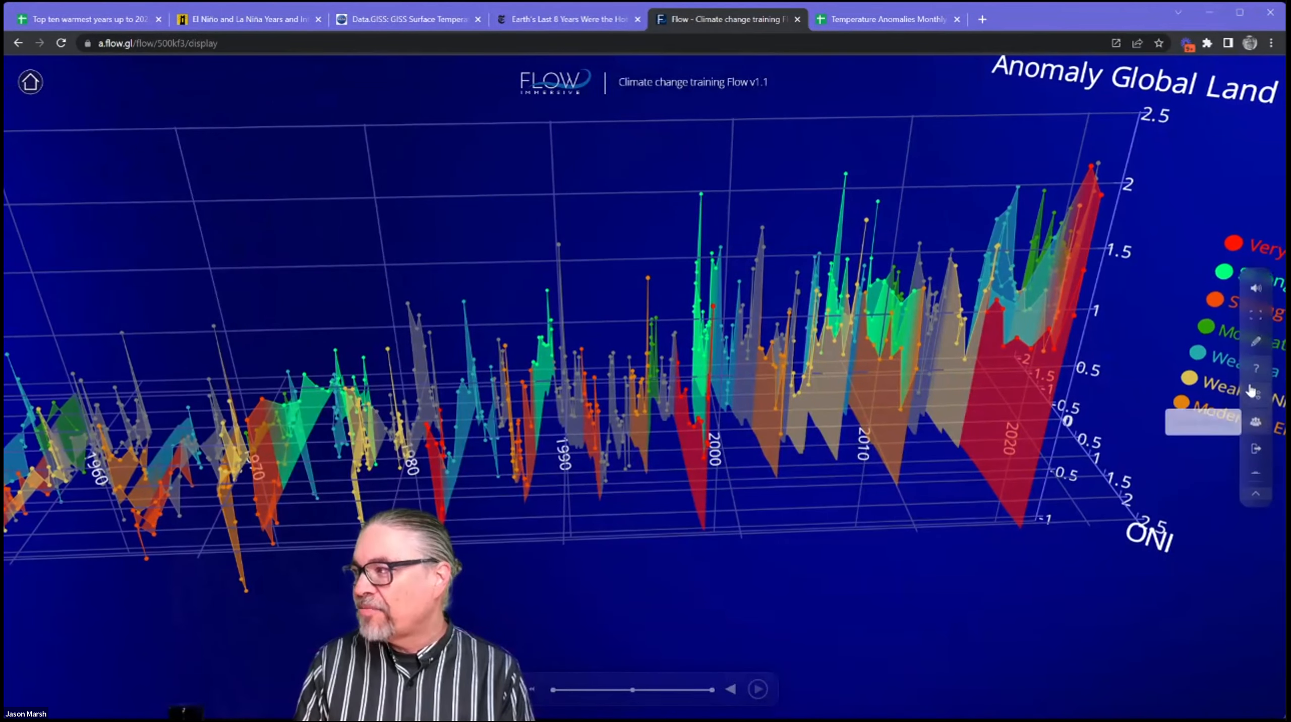
{"action": "left_click", "coordinate": [1259, 335]}
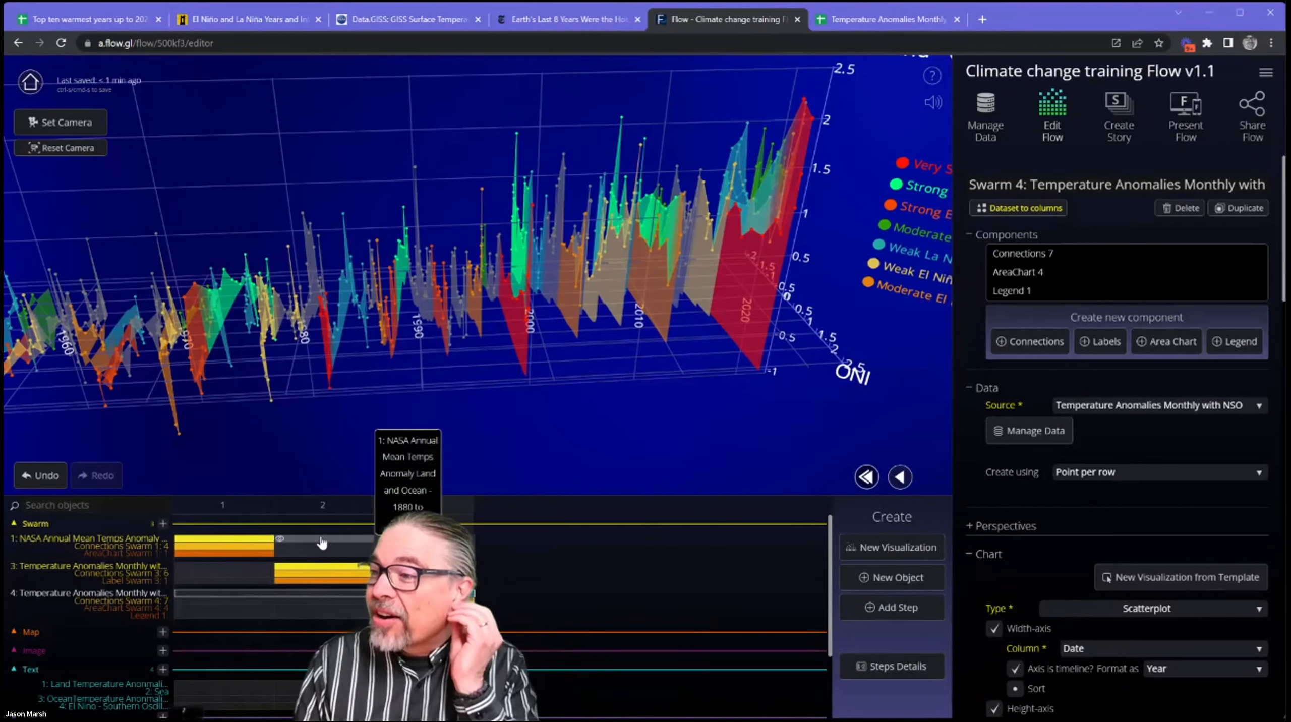
Preview steps 1 and 3 of the Flow in the editor and return to step 1.
{"action": "left_click", "coordinate": [232, 511]}
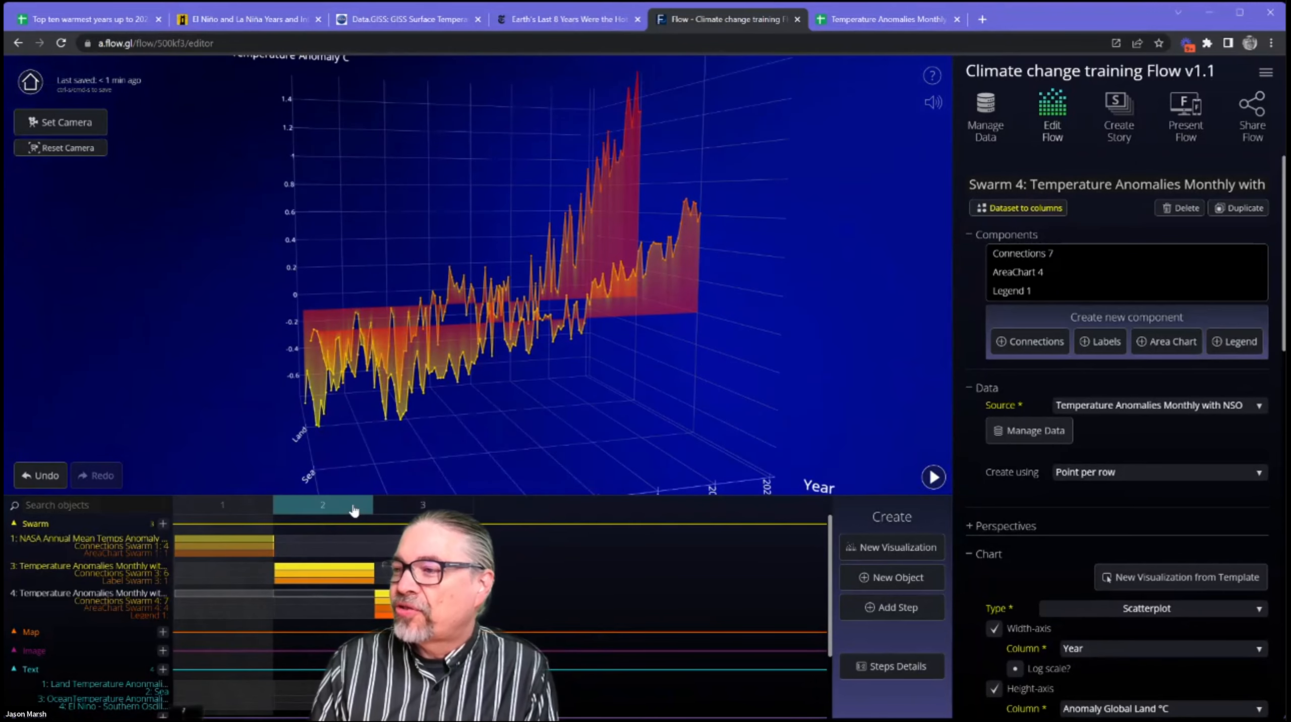
{"action": "left_click", "coordinate": [423, 509]}
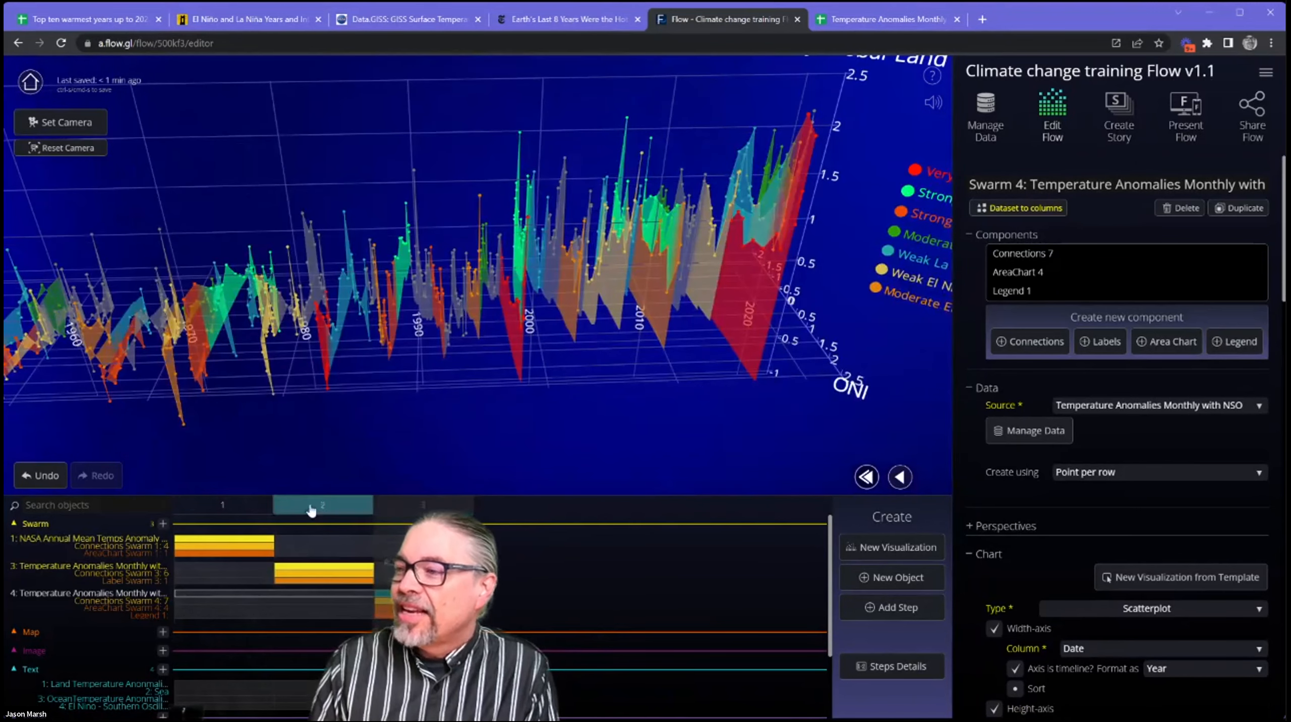
{"action": "left_click", "coordinate": [242, 508]}
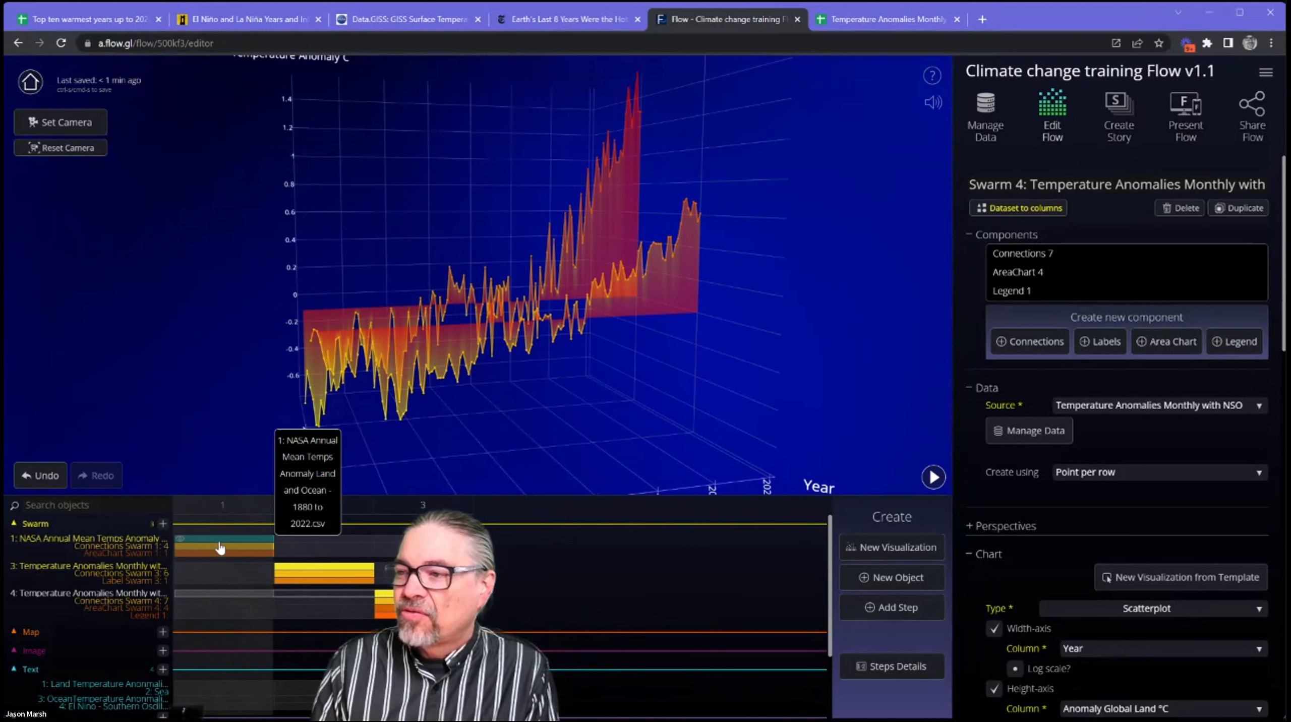
Select the NASA Annual Mean Temps Anomaly swarm in step 1 and collapse all of its settings sections.
{"action": "left_click", "coordinate": [220, 548]}
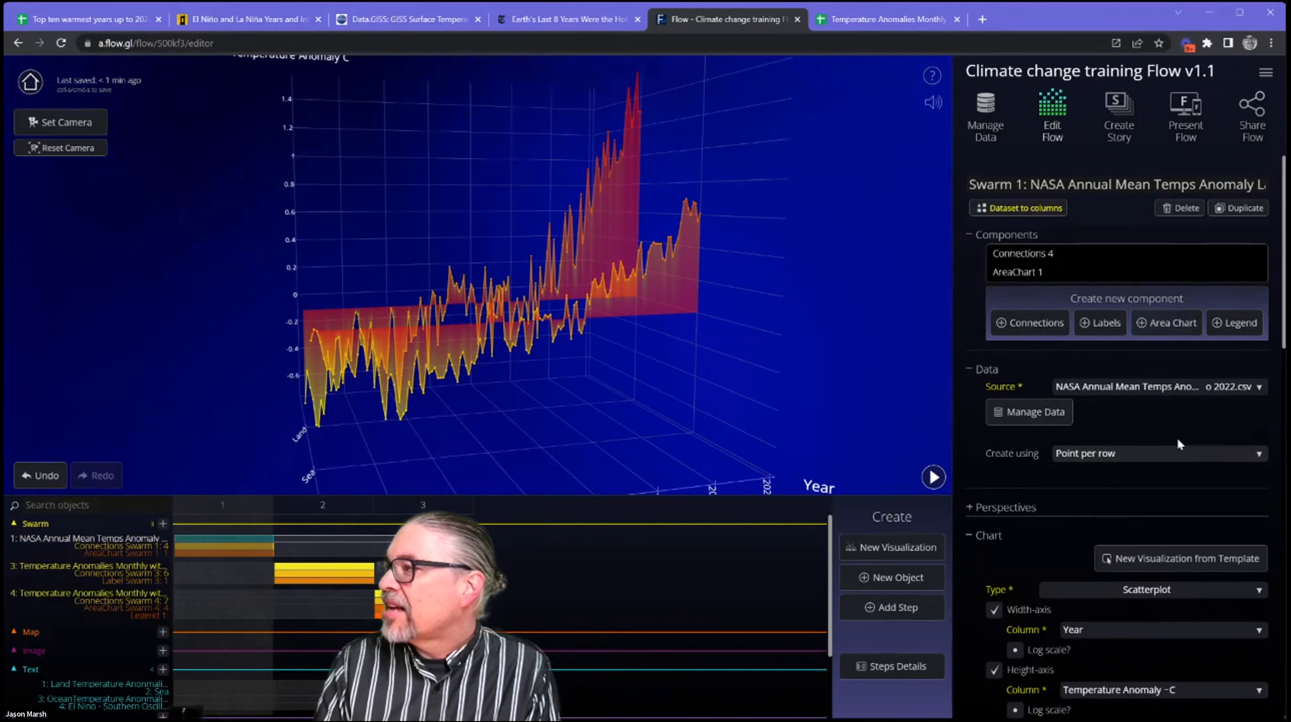
{"action": "scroll", "coordinate": [1120, 324], "scroll_direction": "down", "scroll_amount": 4}
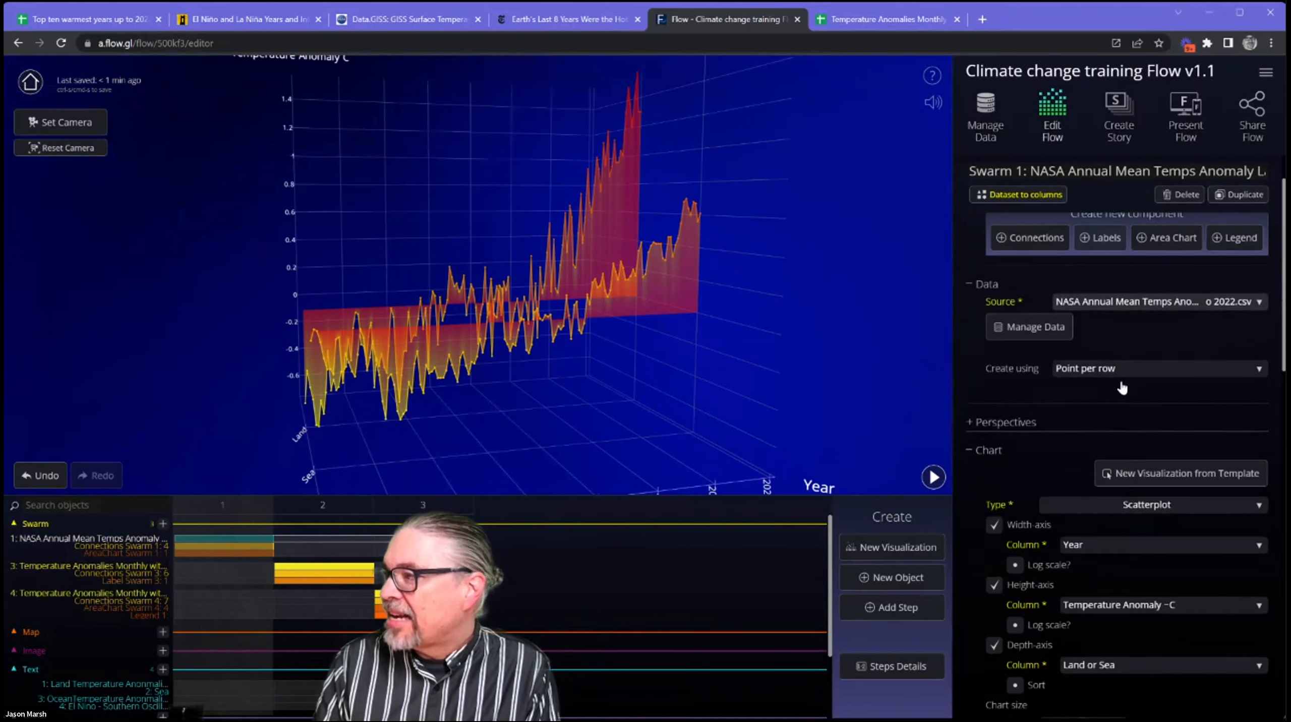
{"action": "scroll", "coordinate": [1123, 400], "scroll_direction": "down", "scroll_amount": 1}
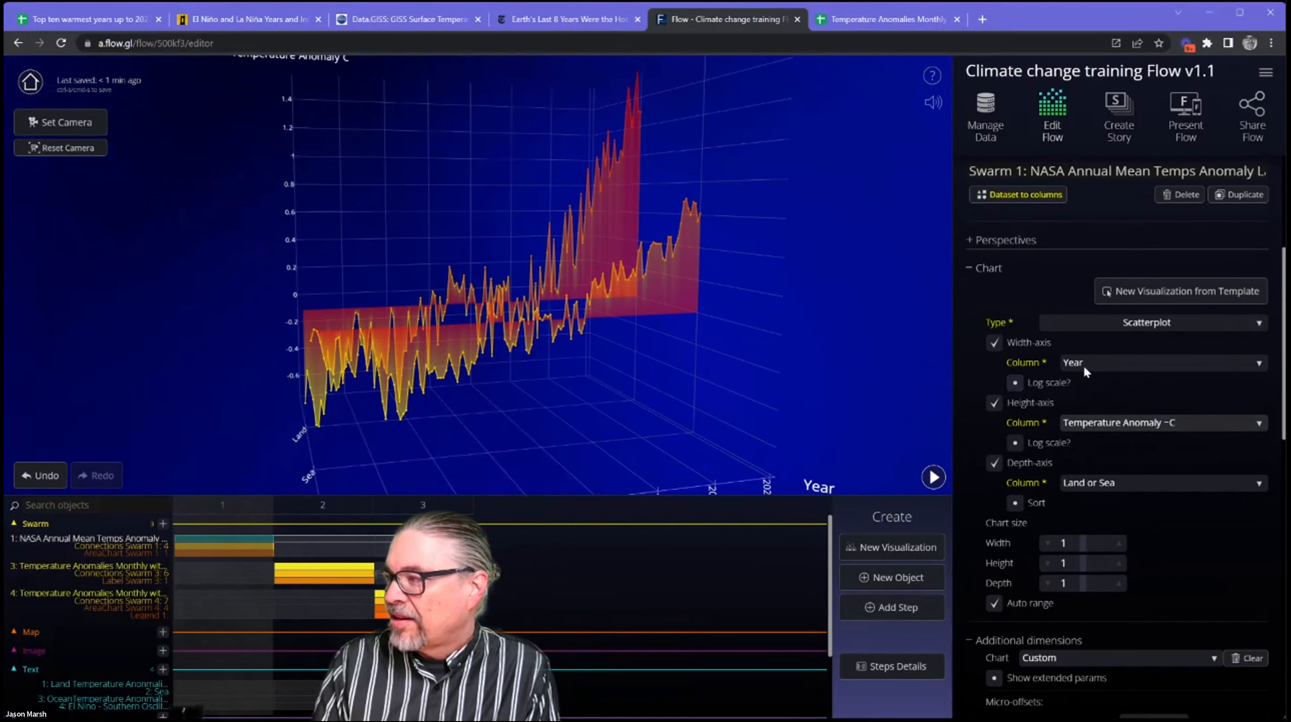
{"action": "scroll", "coordinate": [1162, 478], "scroll_direction": "down", "scroll_amount": 1}
{"action": "scroll", "coordinate": [1172, 459], "scroll_direction": "up", "scroll_amount": 1}
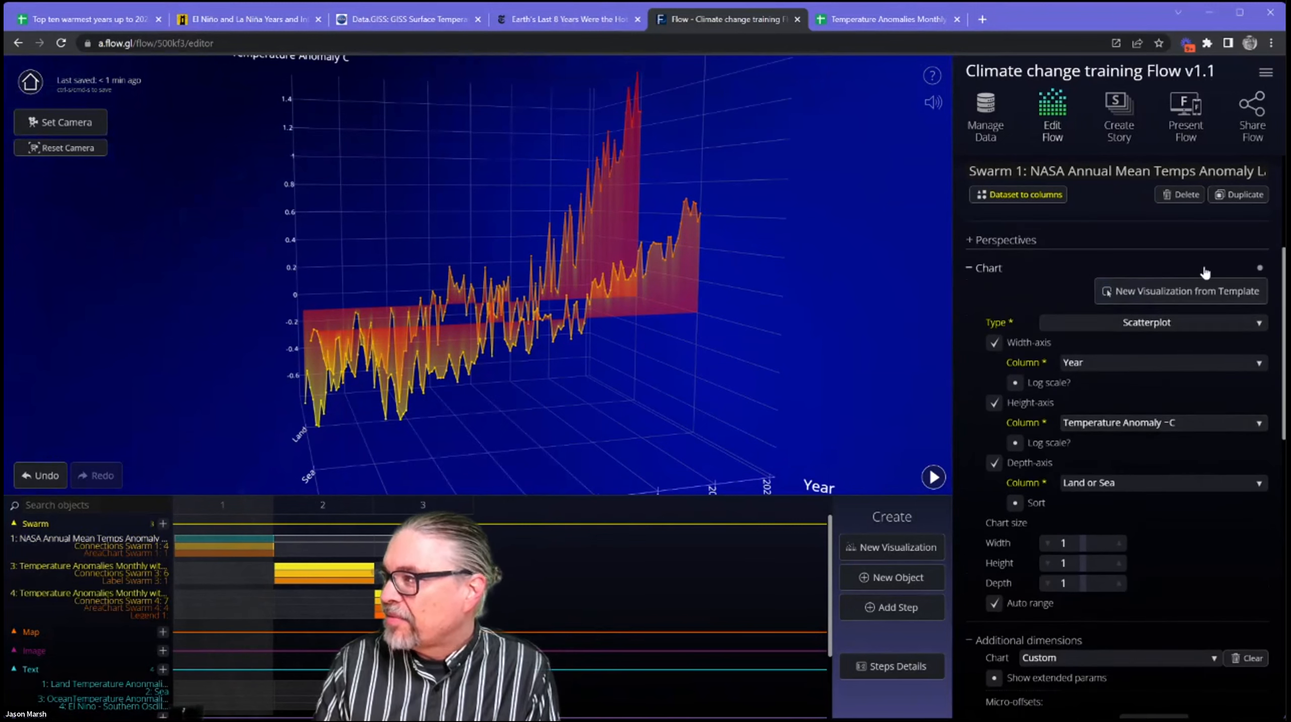
{"action": "scroll", "coordinate": [1257, 271], "scroll_direction": "down", "scroll_amount": 2}
{"action": "scroll", "coordinate": [1180, 358], "scroll_direction": "up", "scroll_amount": 3}
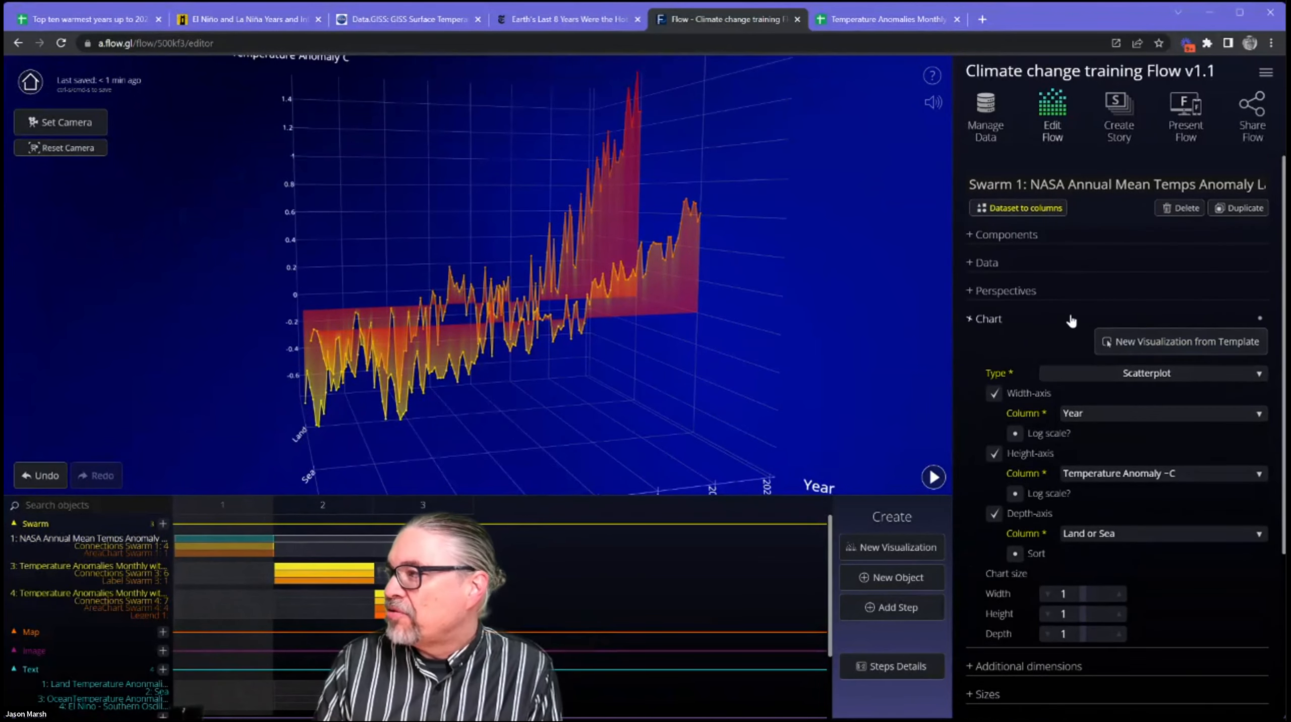
{"action": "left_click", "coordinate": [1071, 319]}
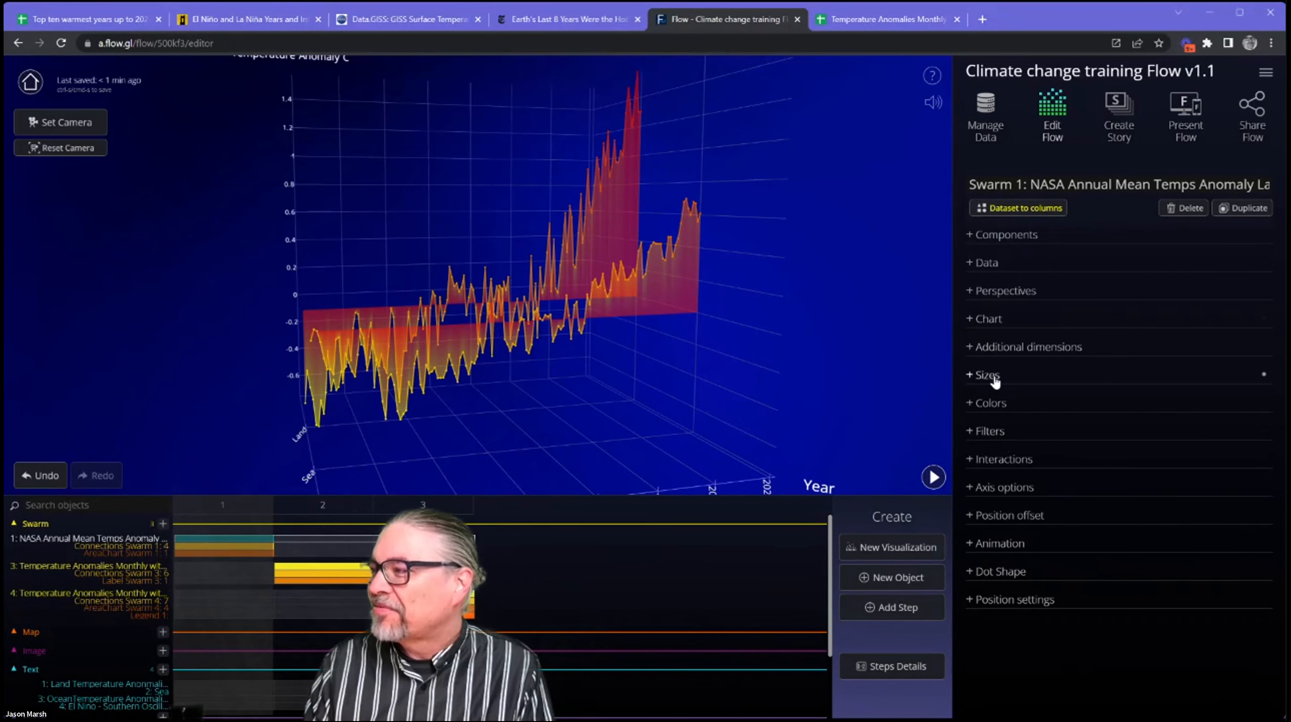
Switch the editor to the Simple UI and back to the Advanced UI.
{"action": "left_click", "coordinate": [1264, 73]}
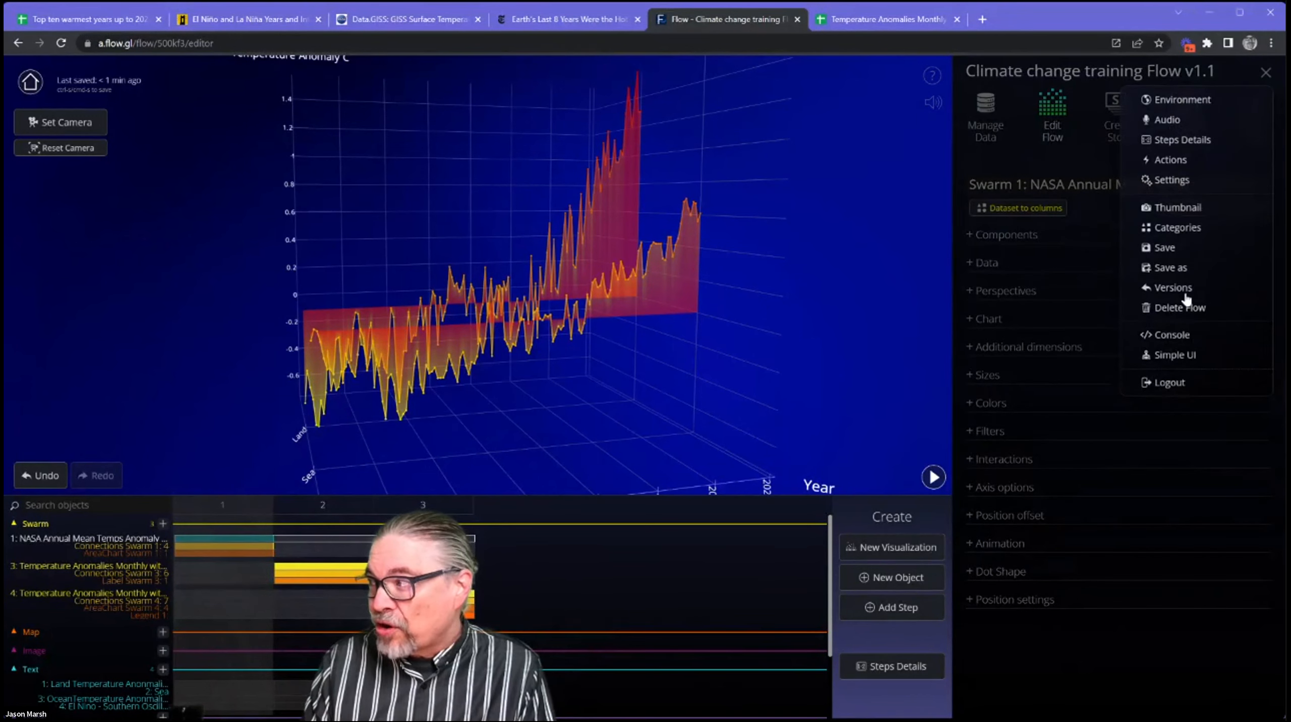
{"action": "left_click", "coordinate": [1180, 356]}
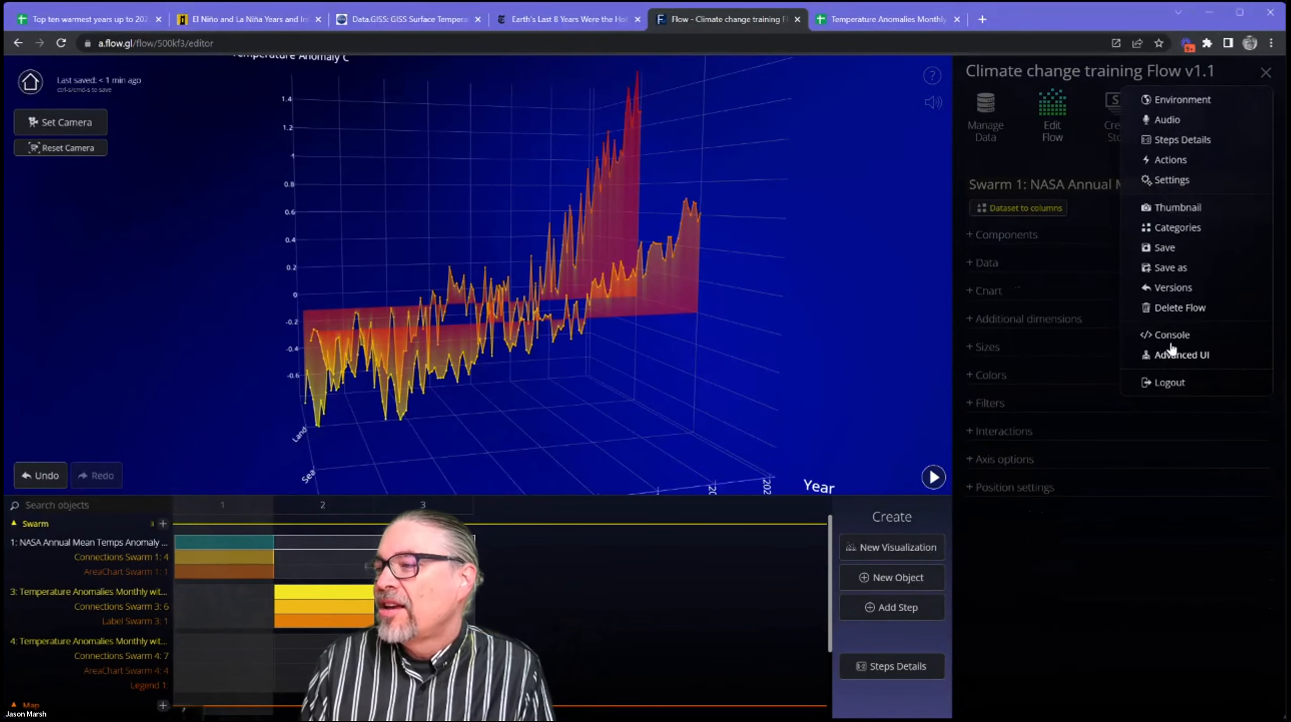
{"action": "left_click", "coordinate": [1057, 581]}
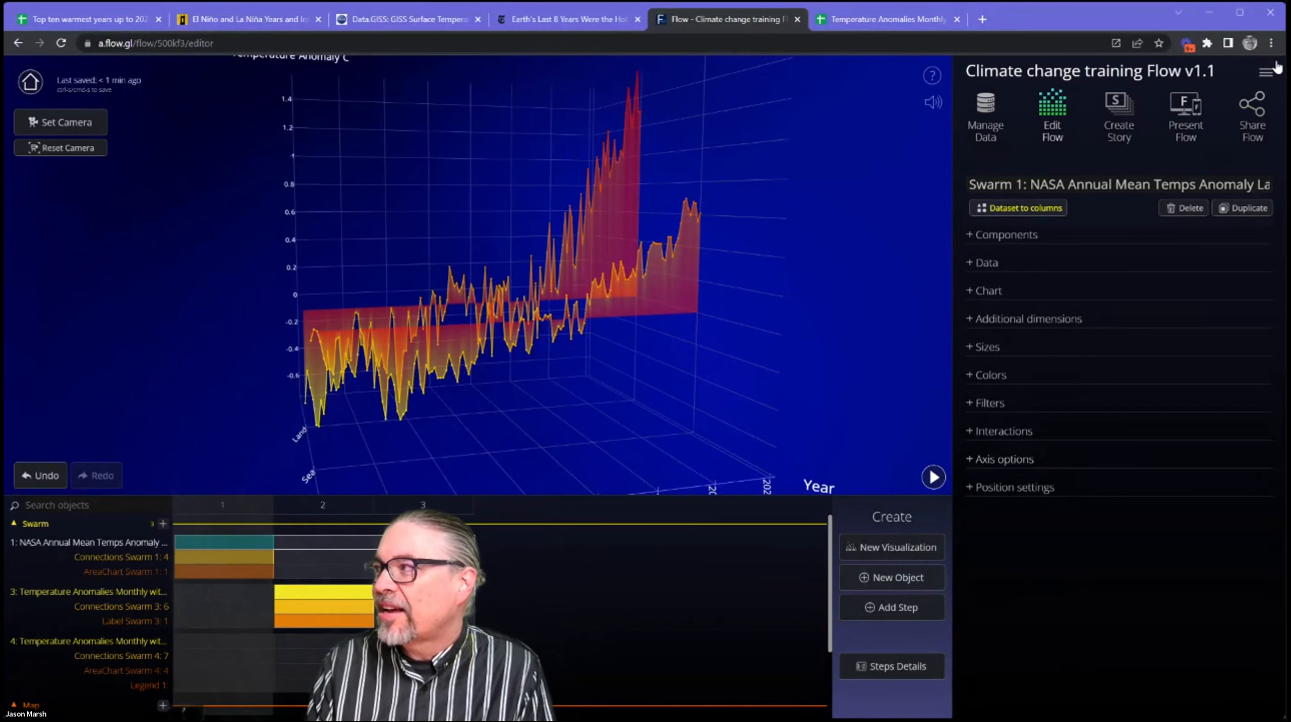
{"action": "left_click", "coordinate": [1268, 74]}
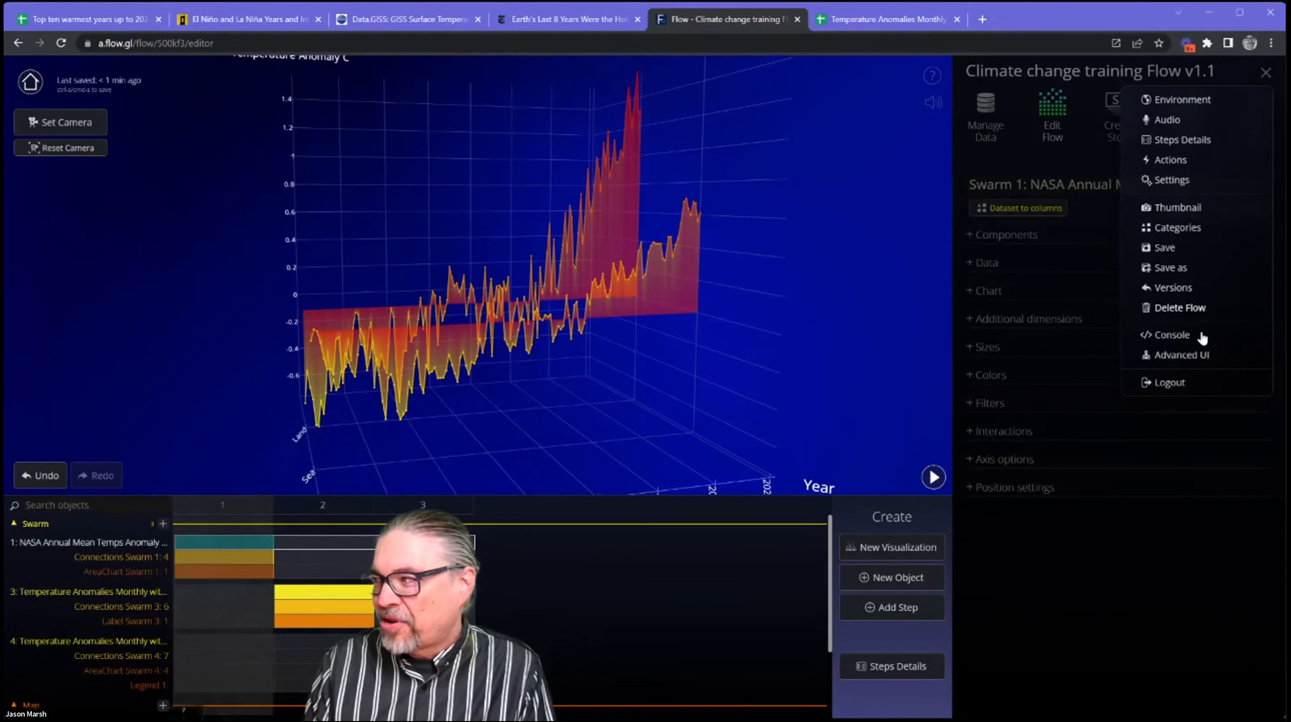
{"action": "left_click", "coordinate": [1201, 356]}
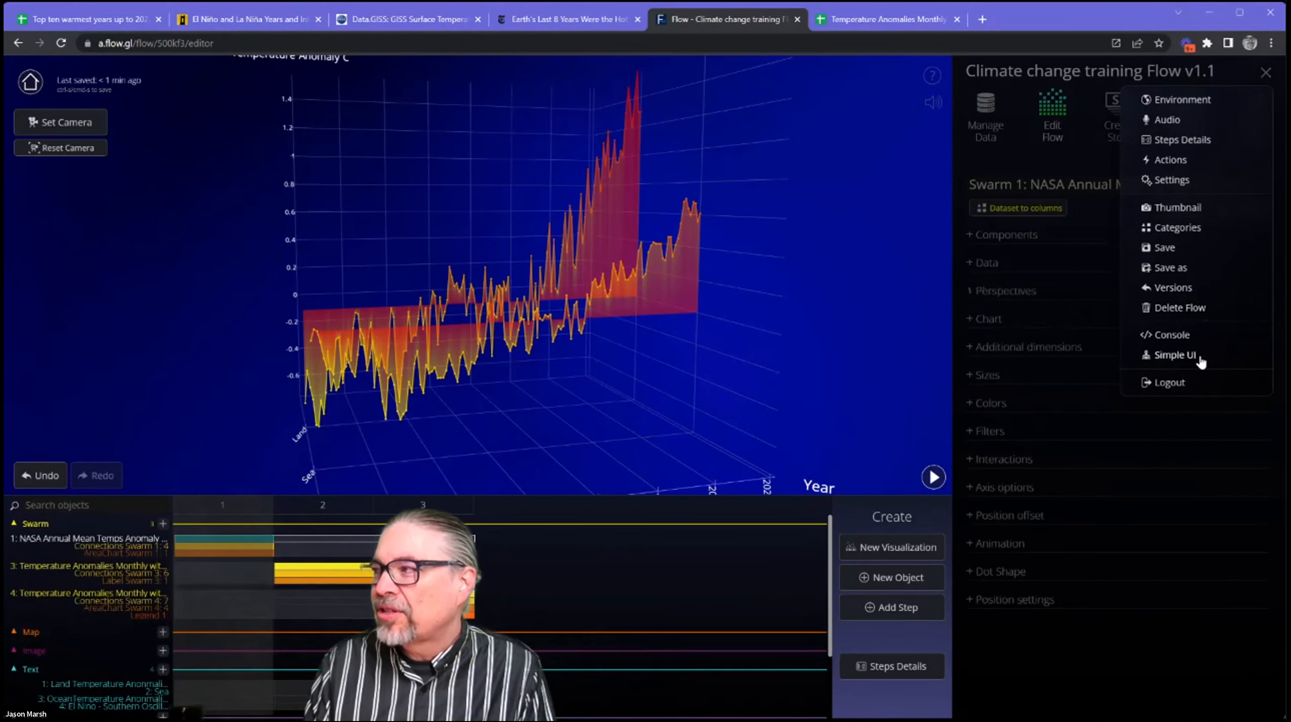
{"action": "left_click", "coordinate": [1131, 678]}
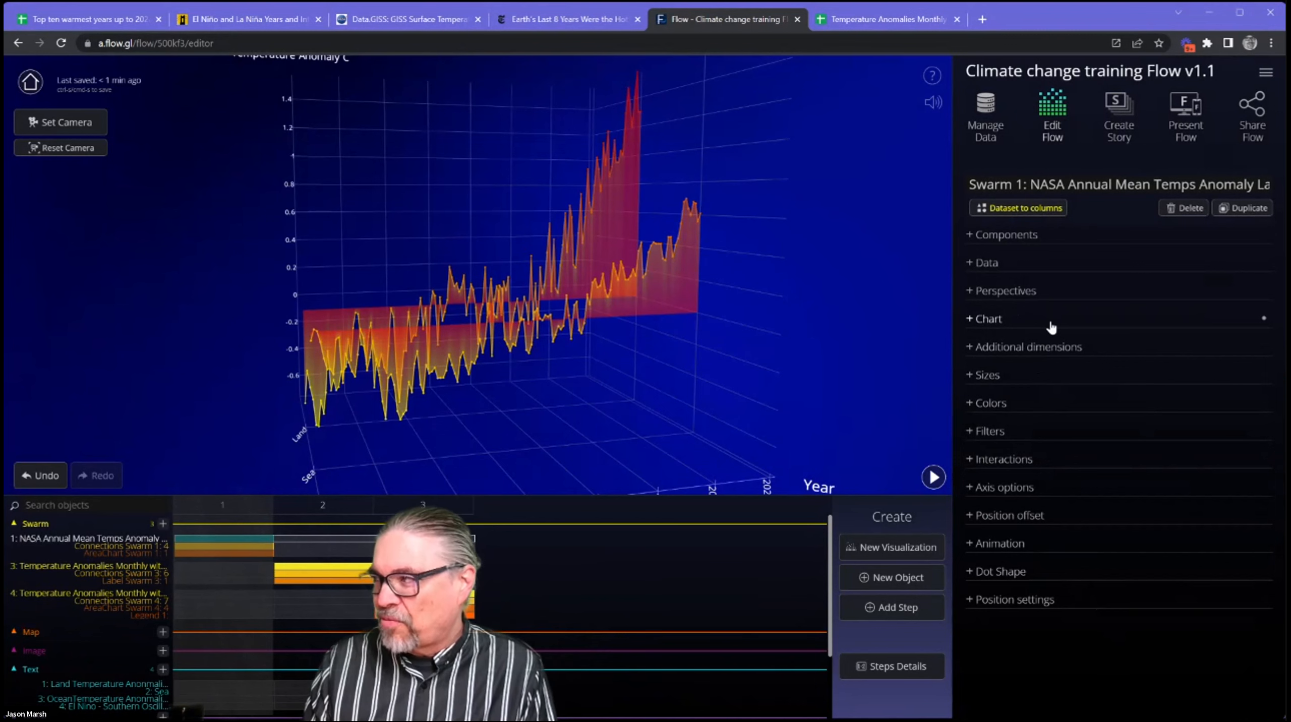
Expand the Chart settings of the NASA swarm and examine its scatterplot against the assigned axis columns.
{"action": "left_click", "coordinate": [1050, 324]}
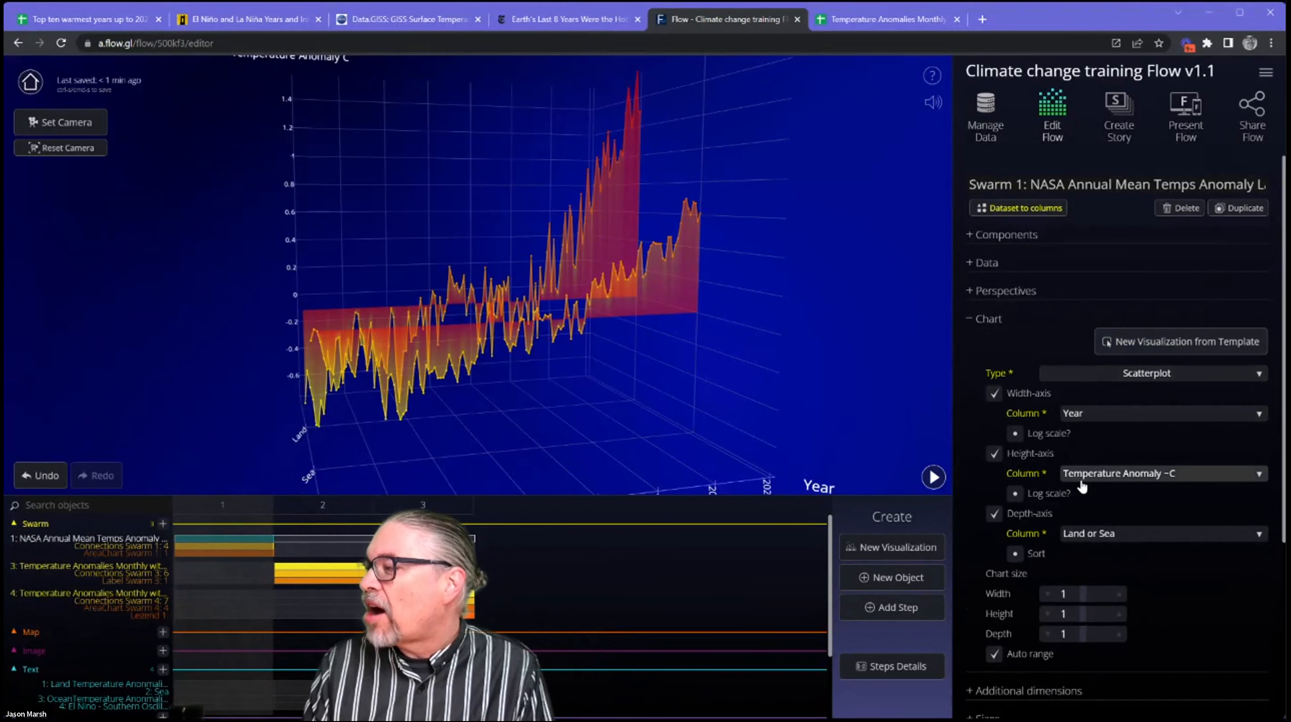
{"action": "left_click_drag", "start_coordinate": [577, 345], "coordinate": [629, 347]}
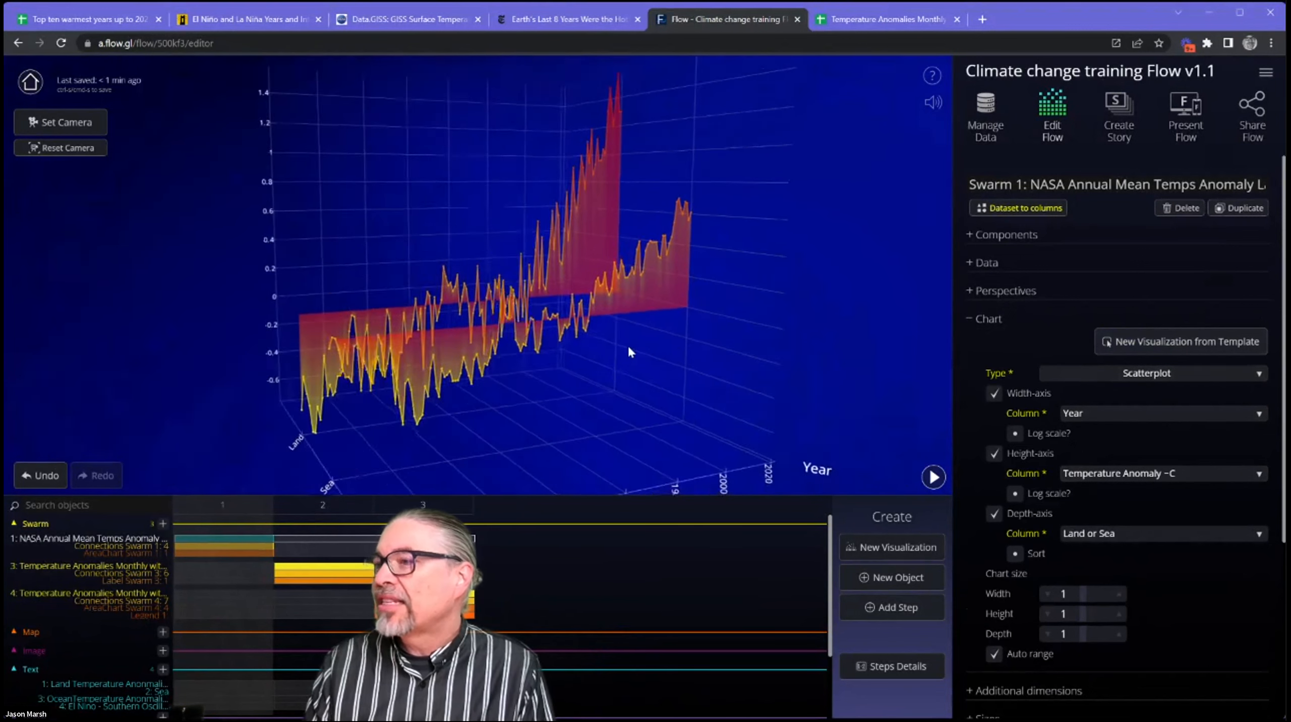
{"action": "scroll", "coordinate": [631, 348], "scroll_direction": "down", "scroll_amount": 3}
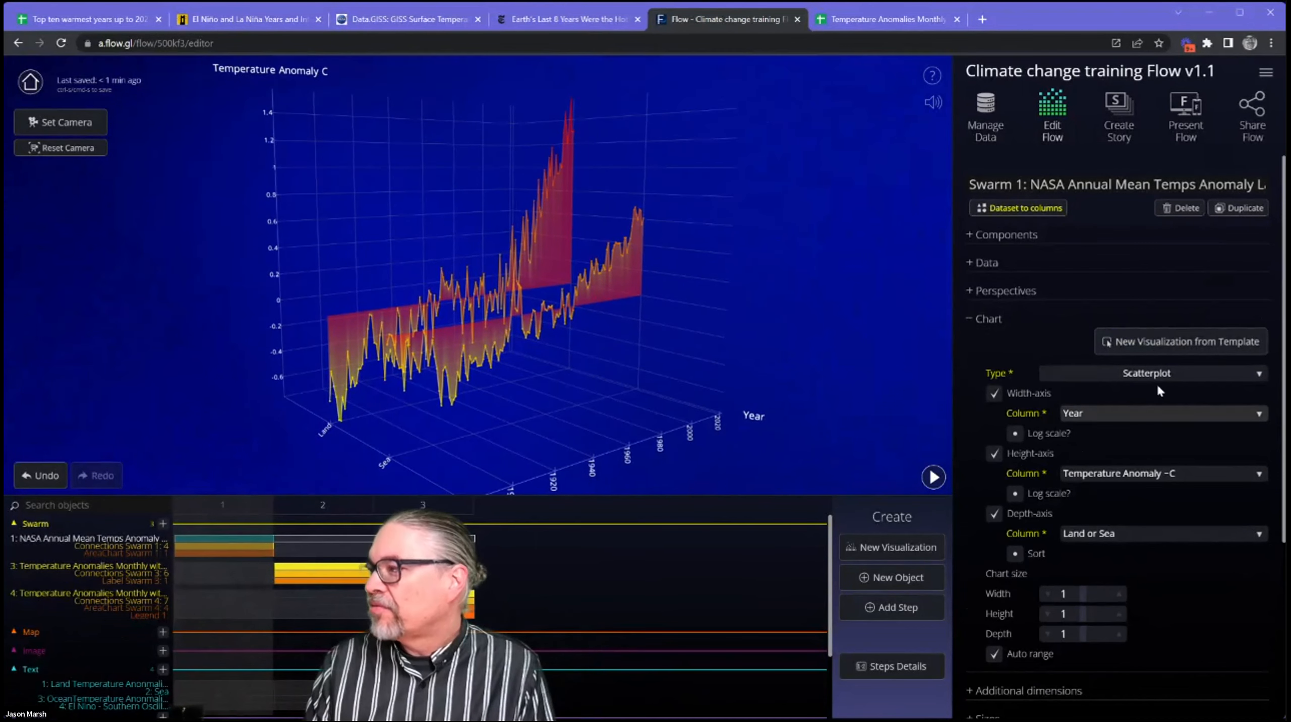
Examine the chart types available for the NASA swarm, keep Scatterplot, and look at the chart from another angle.
{"action": "left_click", "coordinate": [1124, 375]}
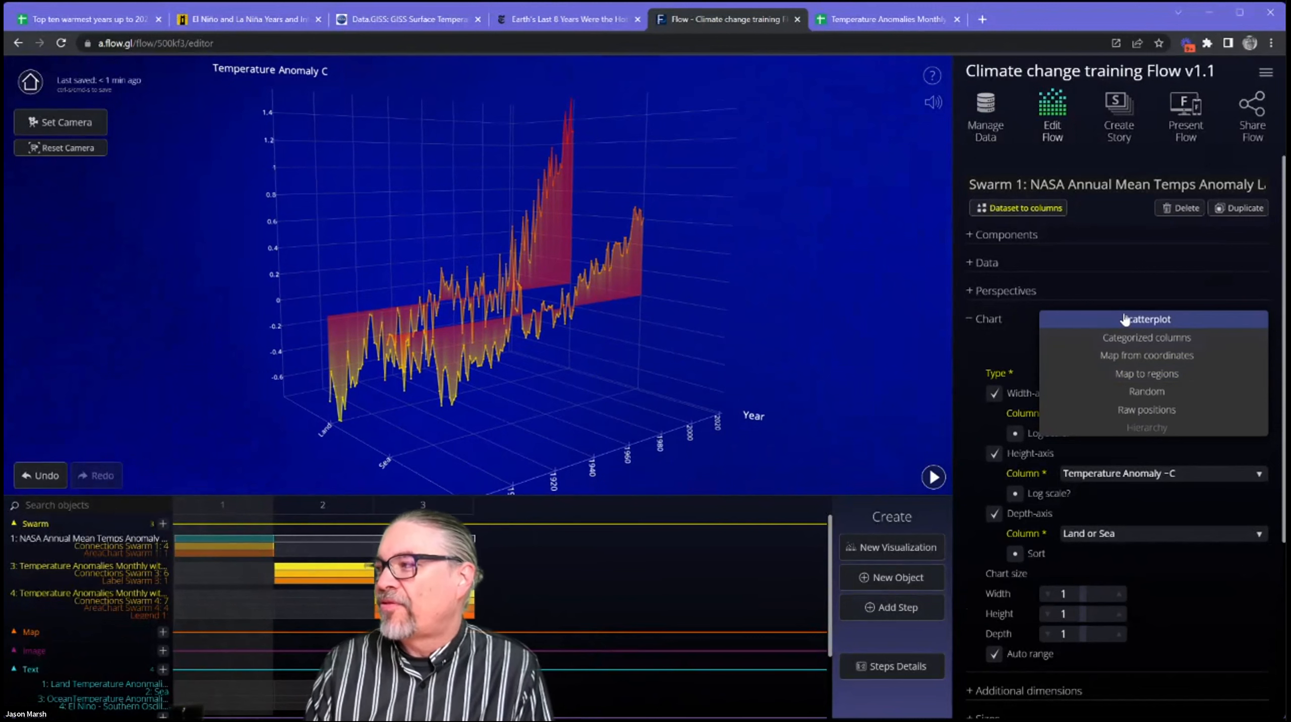
{"action": "left_click", "coordinate": [1006, 345]}
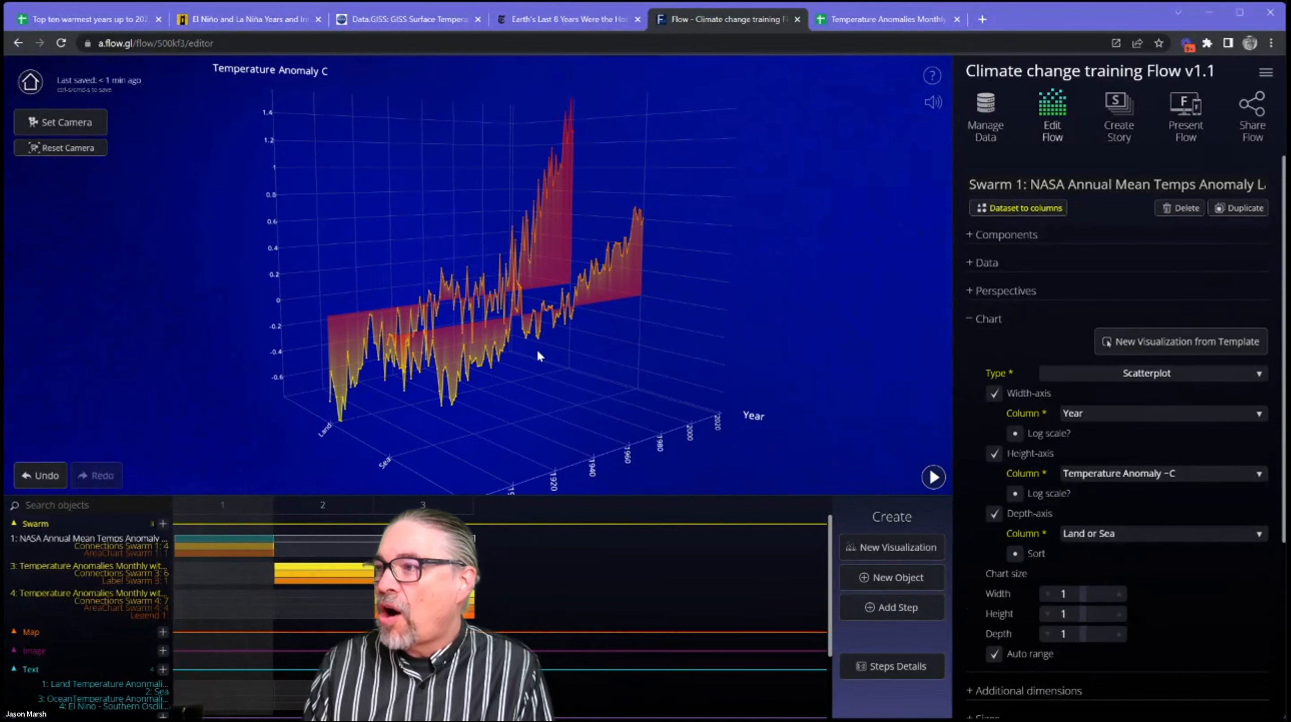
{"action": "left_click_drag", "start_coordinate": [520, 355], "coordinate": [450, 403]}
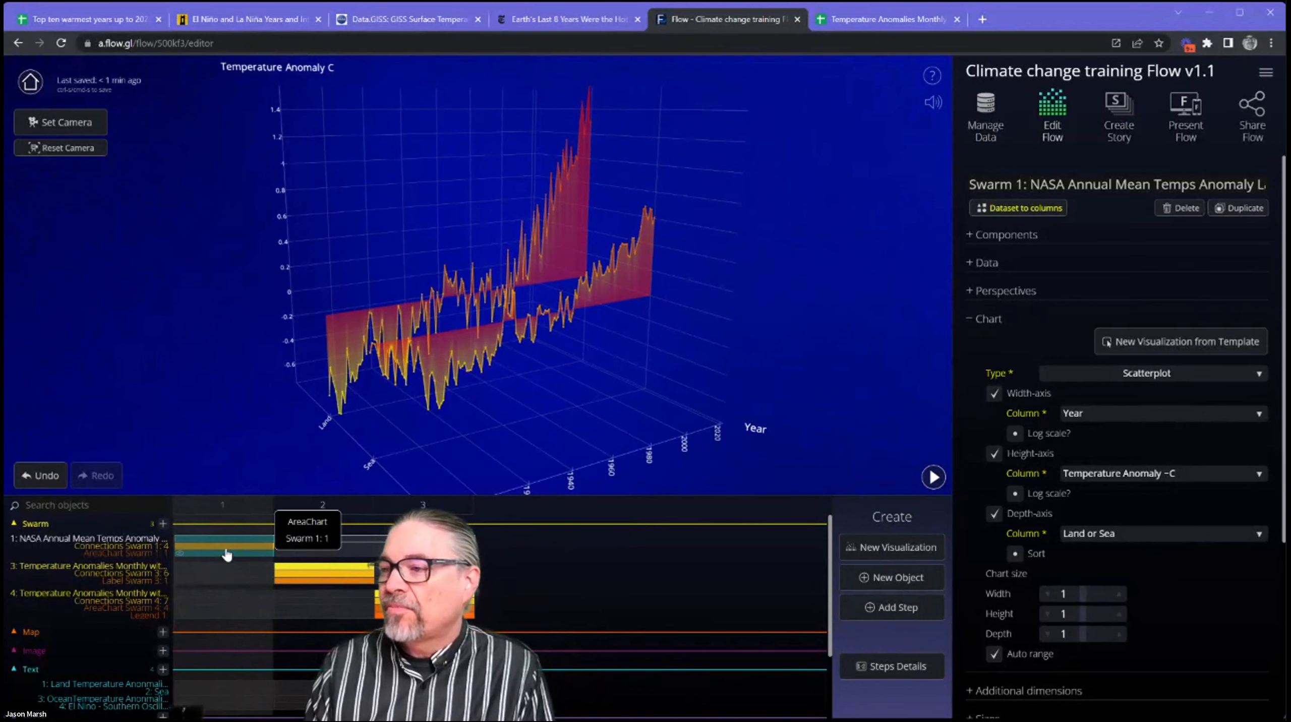
Turn off the NASA swarm's AreaChart and Connections components in step 1 and view the bare scatterplot points from several angles.
{"action": "left_click", "coordinate": [228, 551]}
{"action": "left_click", "coordinate": [227, 554]}
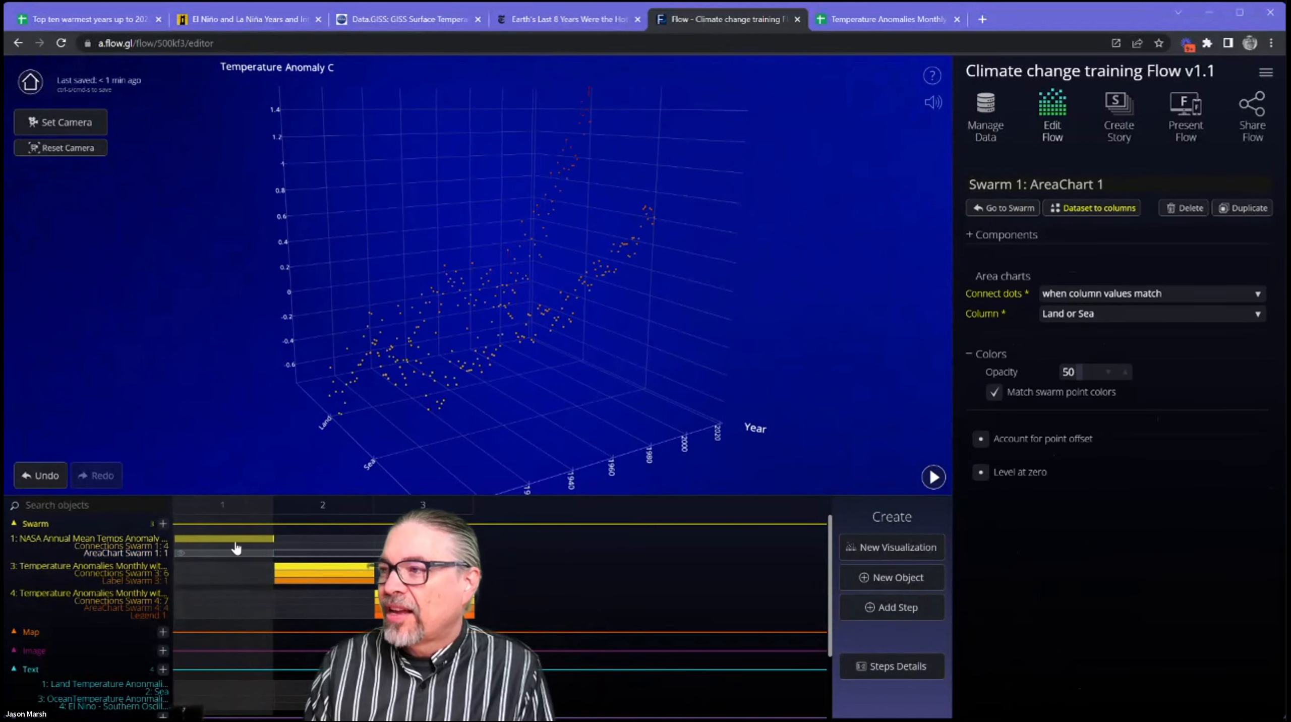
{"action": "left_click_drag", "start_coordinate": [682, 370], "coordinate": [476, 383]}
{"action": "scroll", "coordinate": [540, 370], "scroll_direction": "up", "scroll_amount": 5}
{"action": "scroll", "coordinate": [475, 377], "scroll_direction": "down", "scroll_amount": 5}
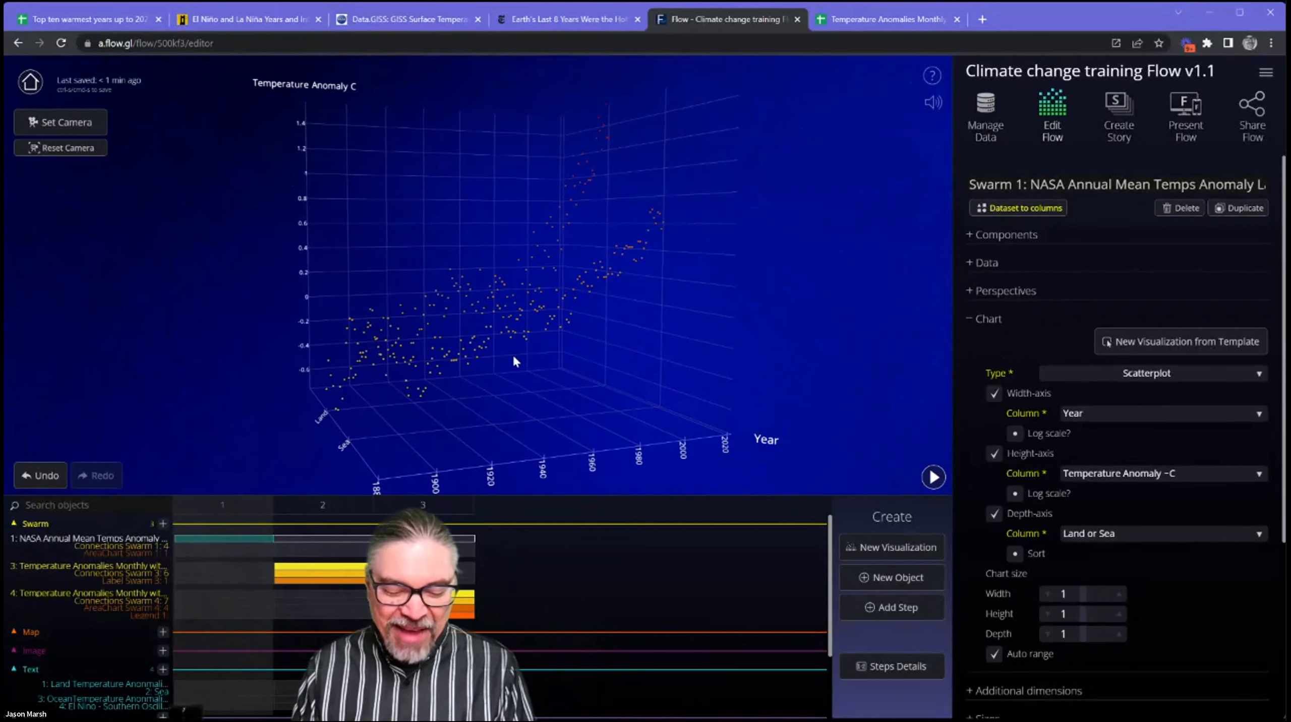
{"action": "left_click_drag", "start_coordinate": [513, 361], "coordinate": [548, 335]}
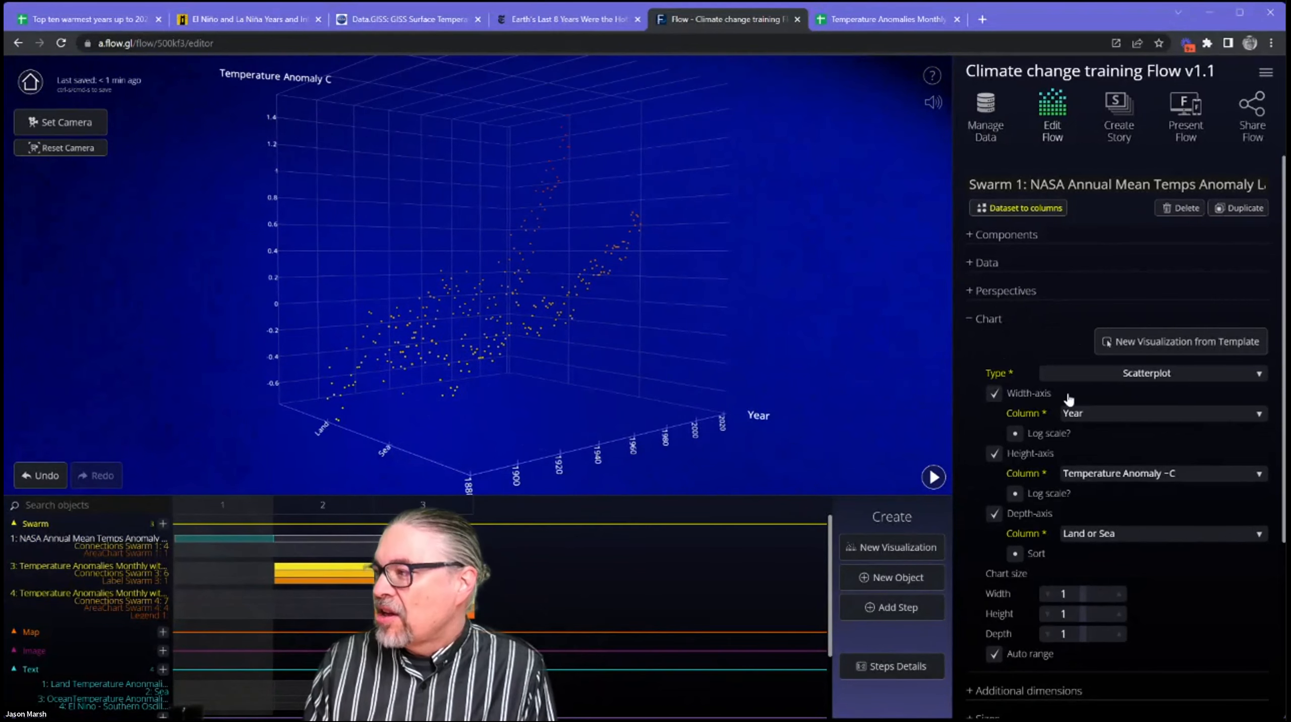
{"action": "mouse_move", "coordinate": [533, 381]}
{"action": "left_mouse_down"}
{"action": "mouse_move", "coordinate": [423, 375]}
{"action": "mouse_move", "coordinate": [511, 383]}
{"action": "left_mouse_up"}
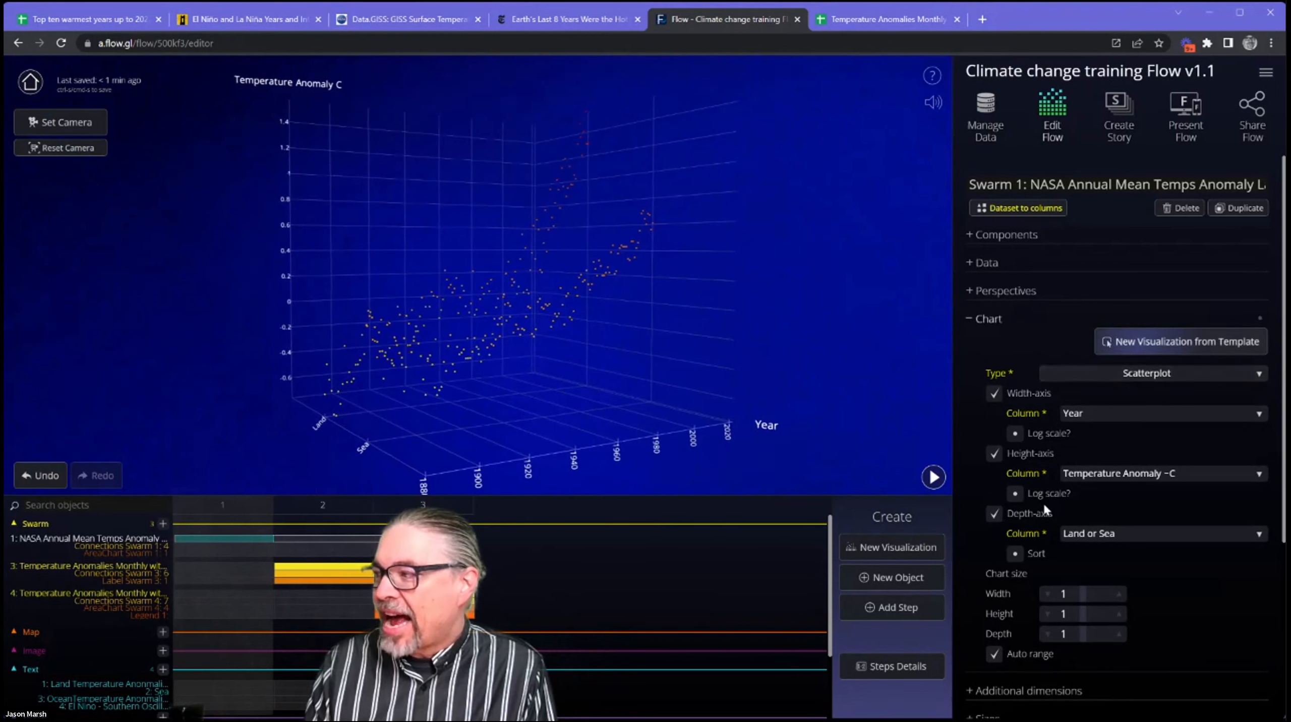
Turn off the Depth-axis and the Height-axis of the NASA swarm's chart and turn both back on.
{"action": "left_click", "coordinate": [994, 514]}
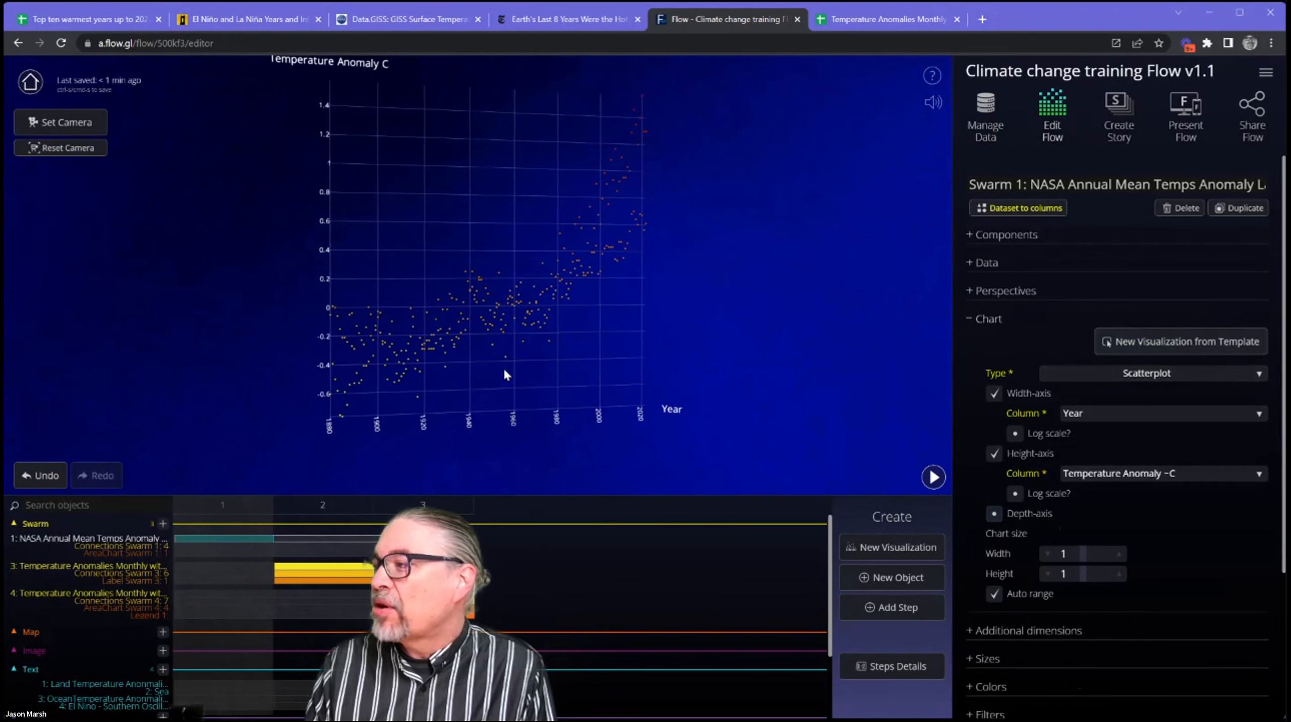
{"action": "left_click", "coordinate": [995, 455]}
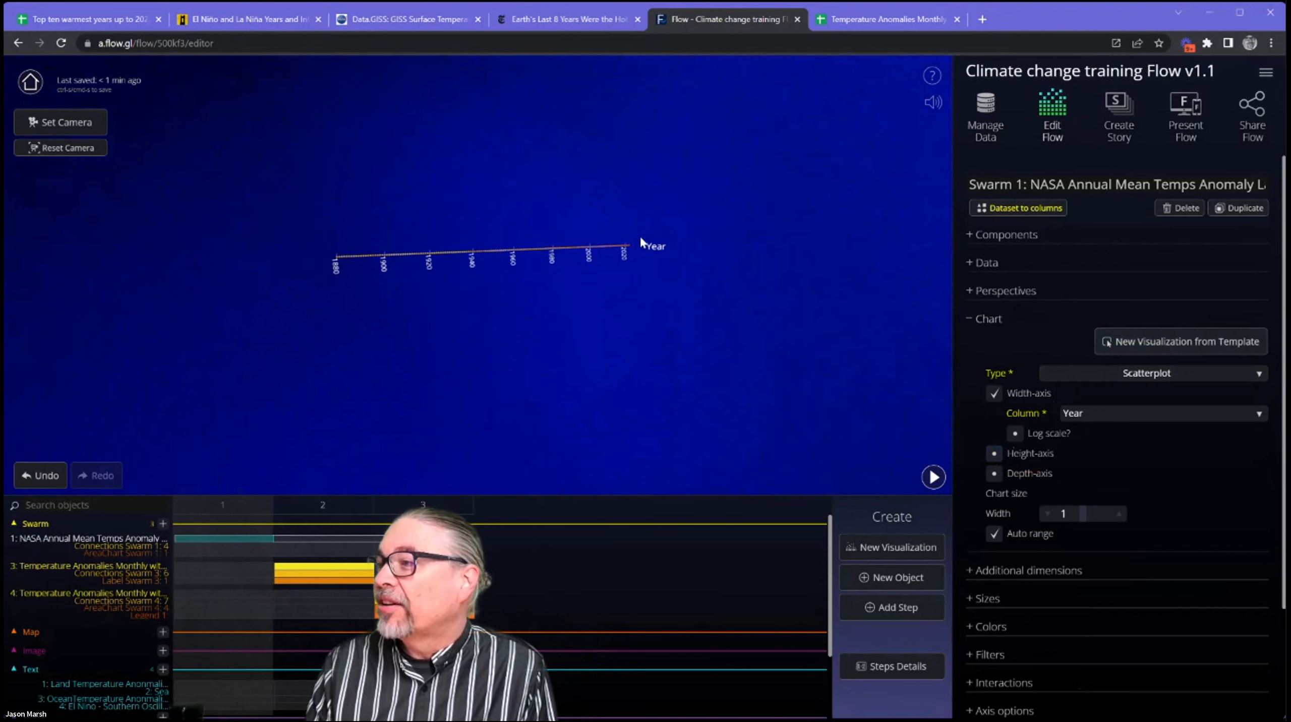
{"action": "left_click", "coordinate": [995, 454]}
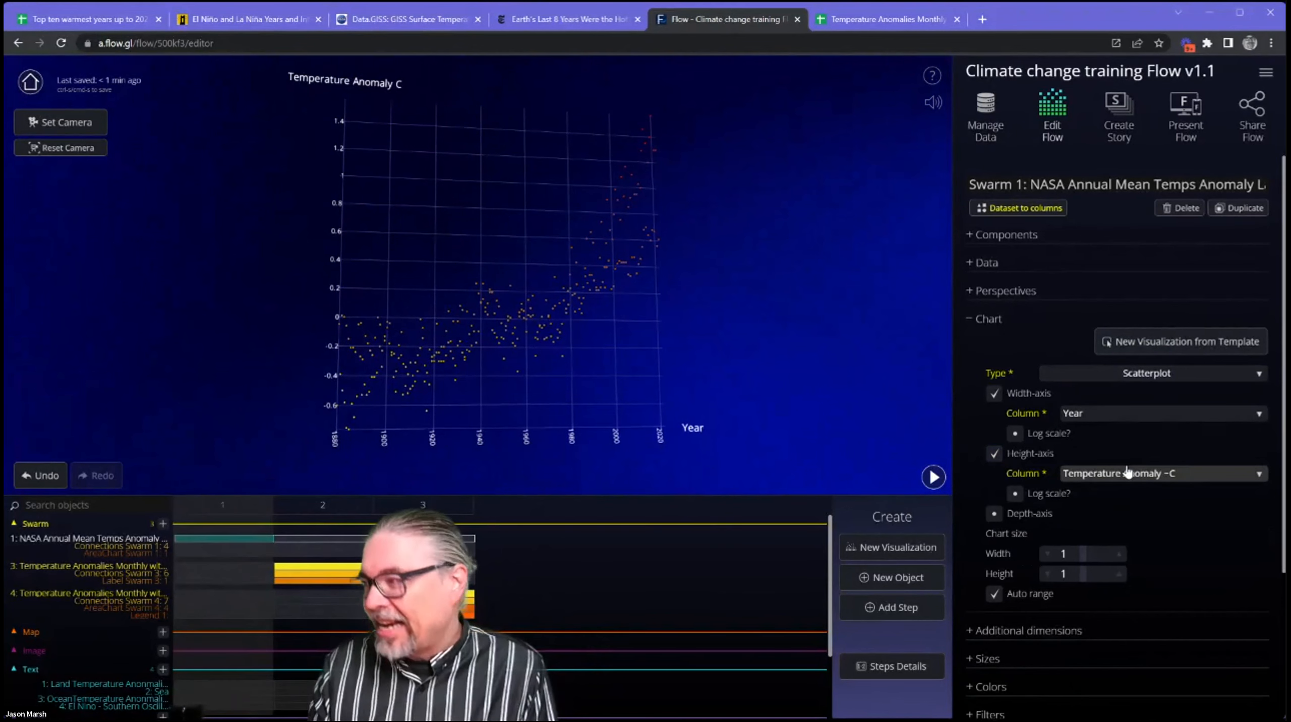
{"action": "left_click", "coordinate": [994, 514]}
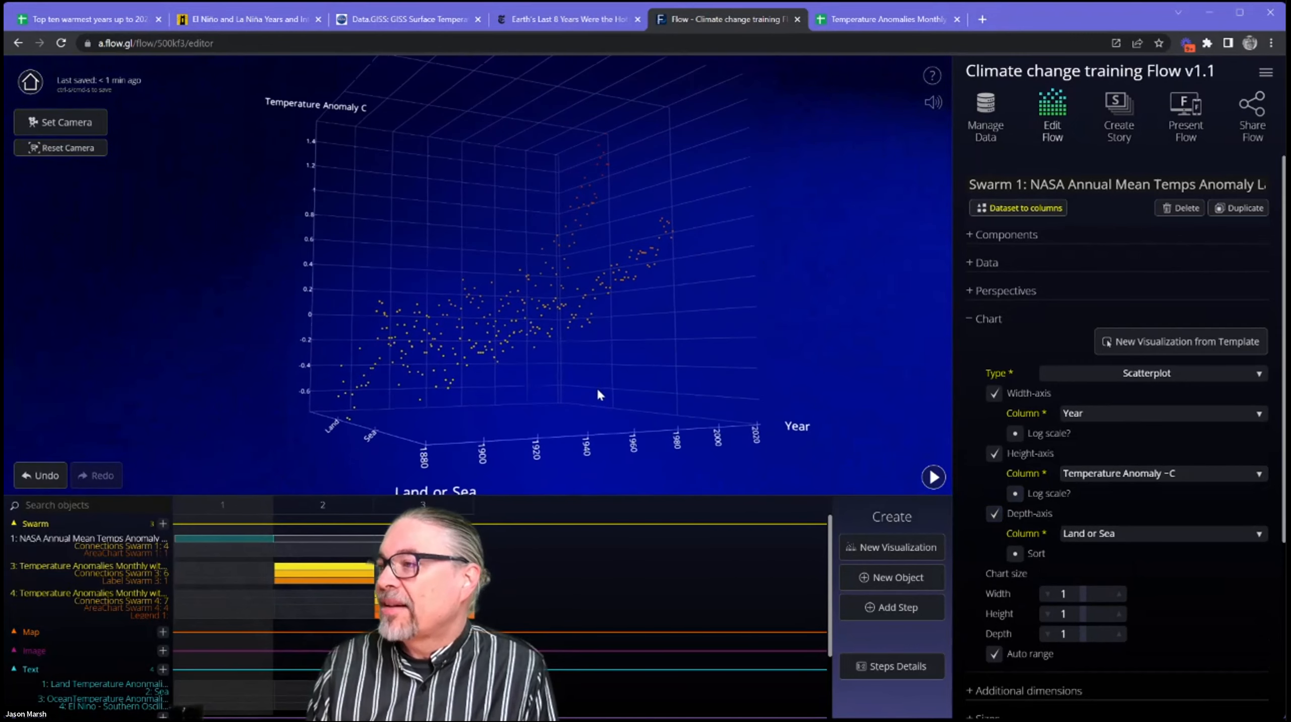
{"action": "left_click_drag", "start_coordinate": [515, 418], "coordinate": [557, 392]}
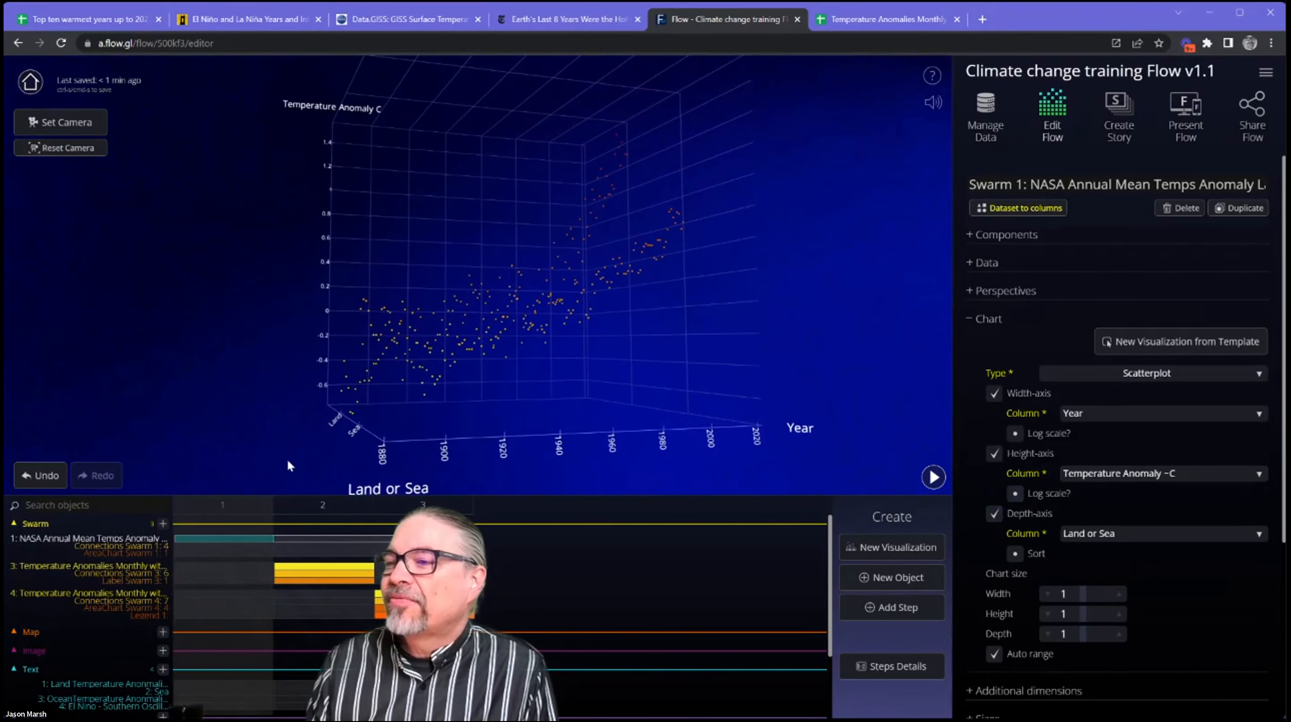
Turn the Connections component back on in step 1 and reselect the NASA swarm.
{"action": "left_click", "coordinate": [229, 553]}
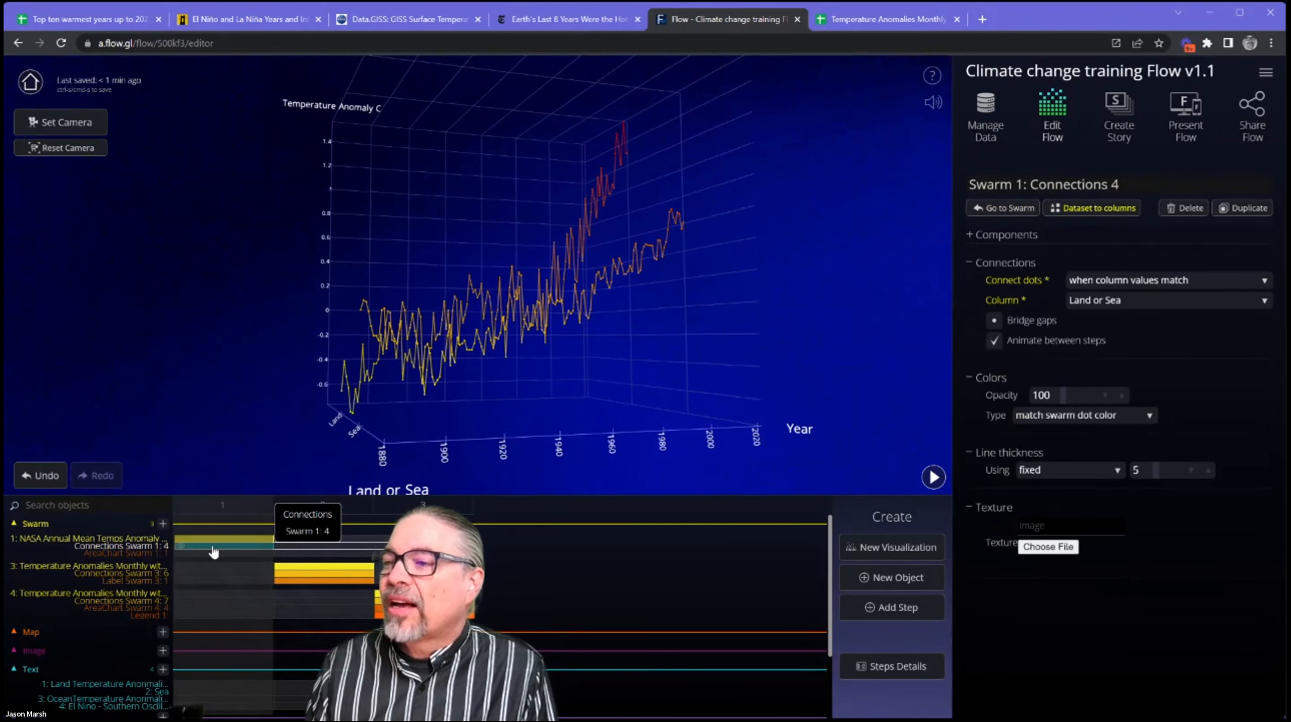
{"action": "left_click_drag", "start_coordinate": [453, 399], "coordinate": [457, 439]}
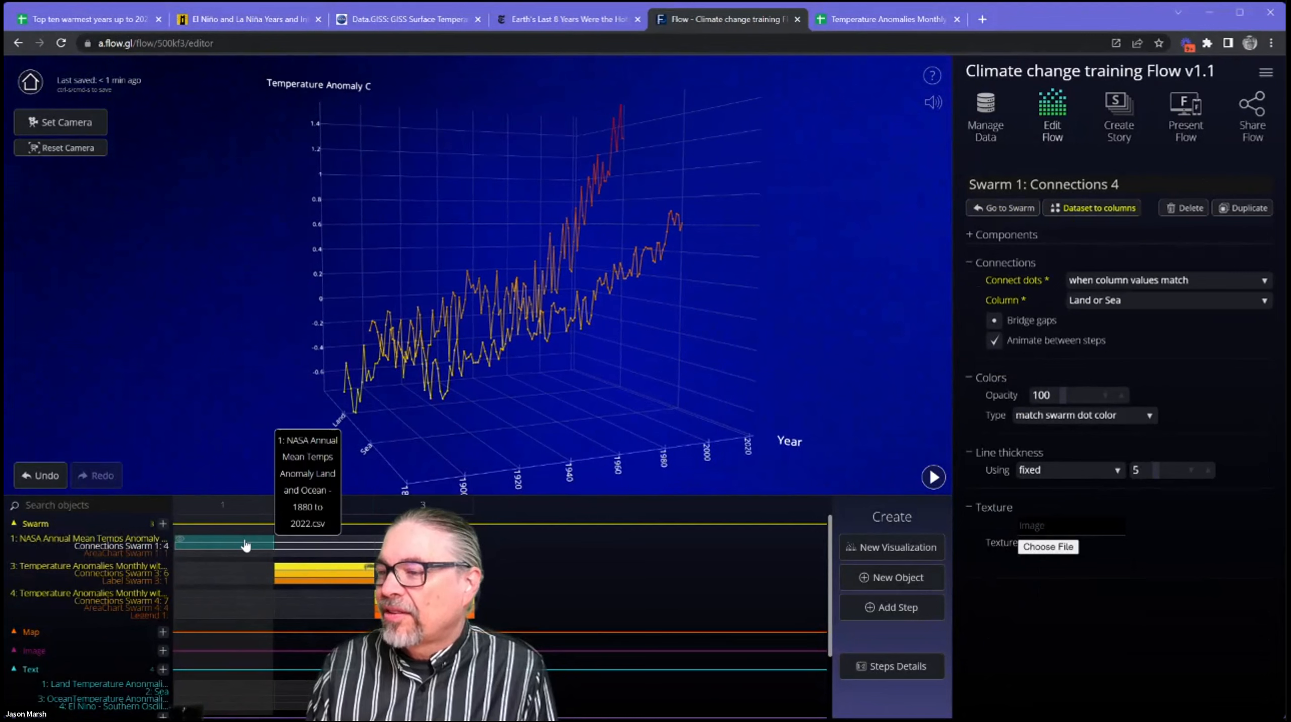
{"action": "left_click", "coordinate": [246, 545]}
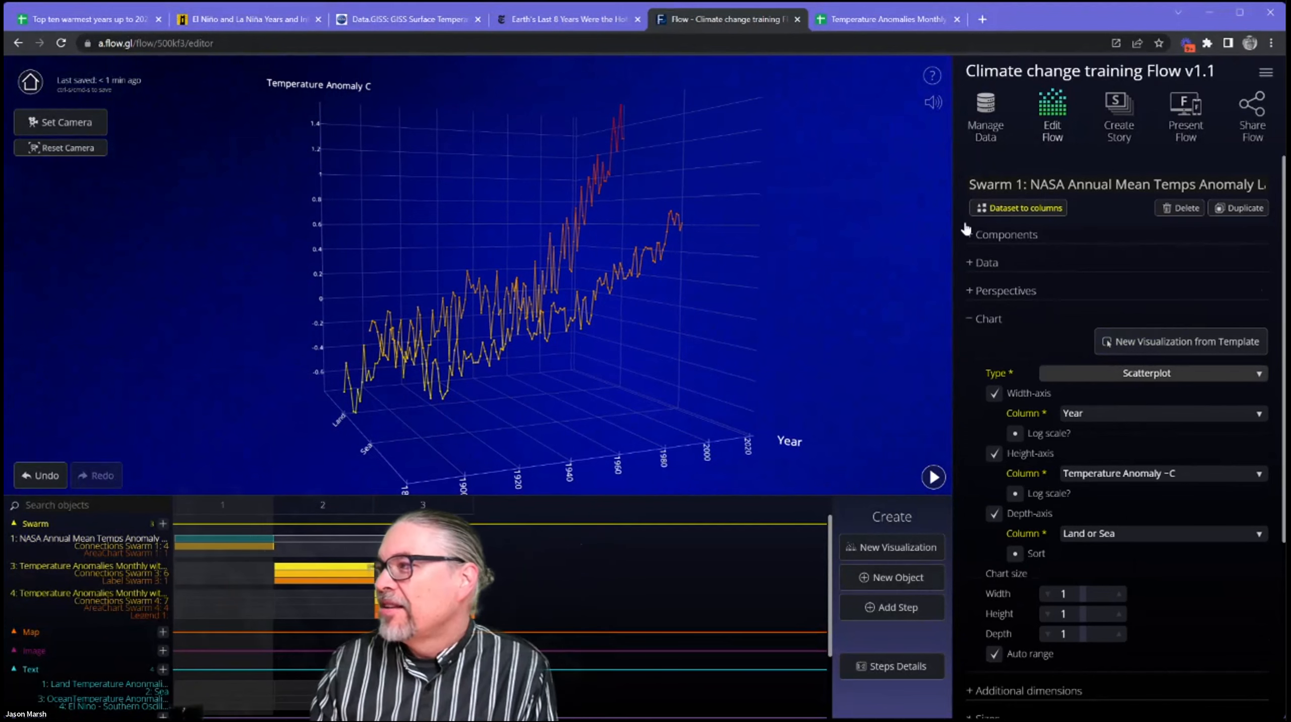
Expand the NASA swarm's Components and examine the settings of Connections 4 and AreaChart 1.
{"action": "left_click", "coordinate": [1056, 237]}
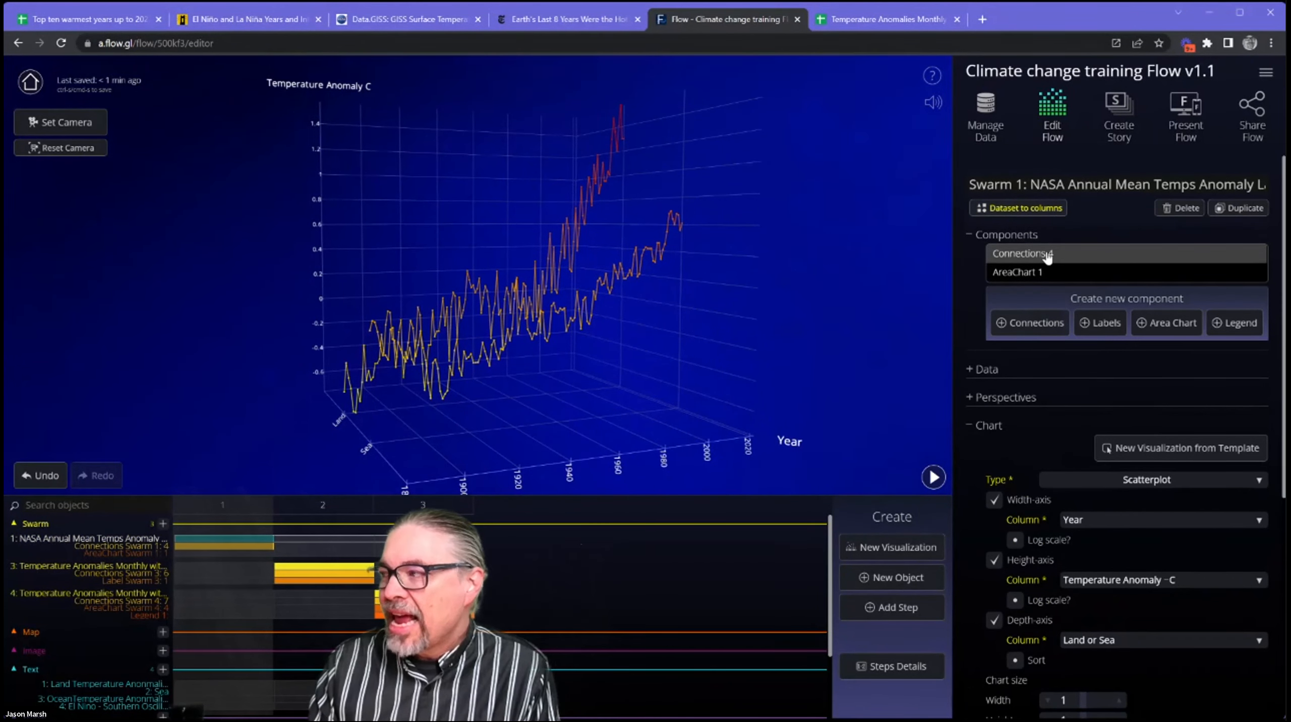
{"action": "left_click", "coordinate": [1088, 256]}
{"action": "left_click_drag", "start_coordinate": [559, 373], "coordinate": [677, 384]}
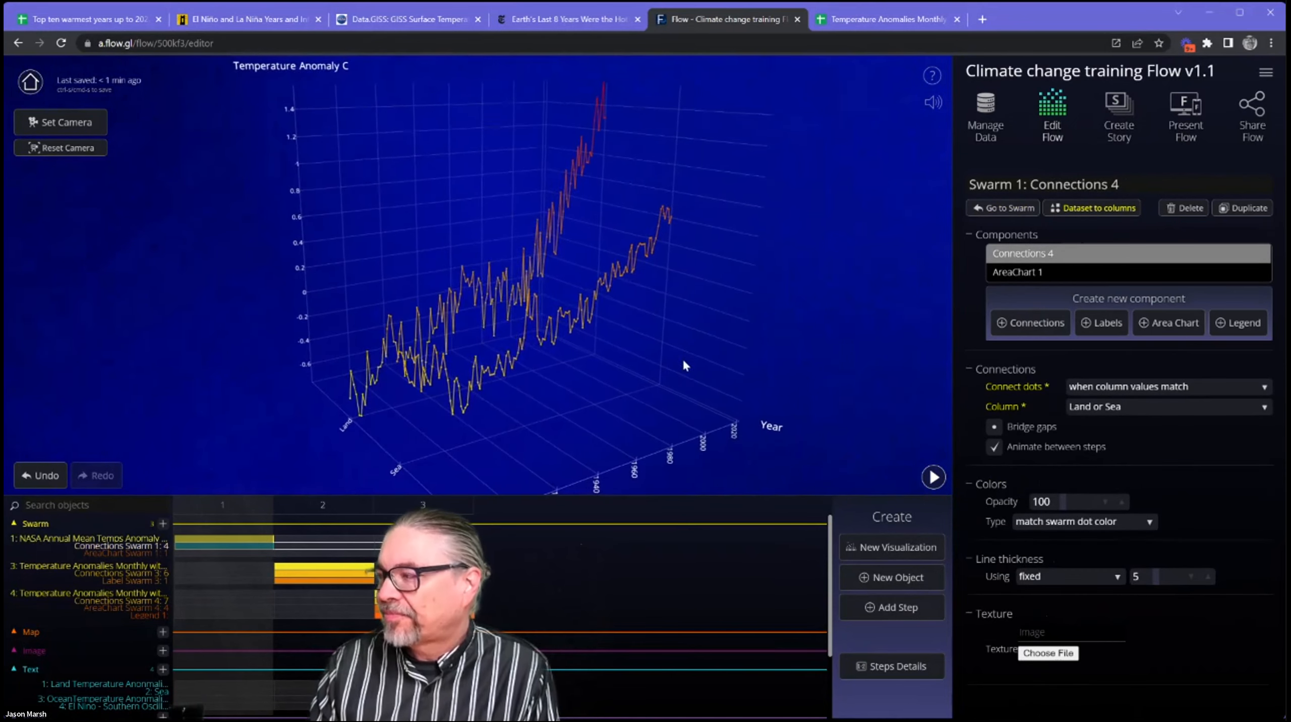
{"action": "left_click", "coordinate": [1056, 276]}
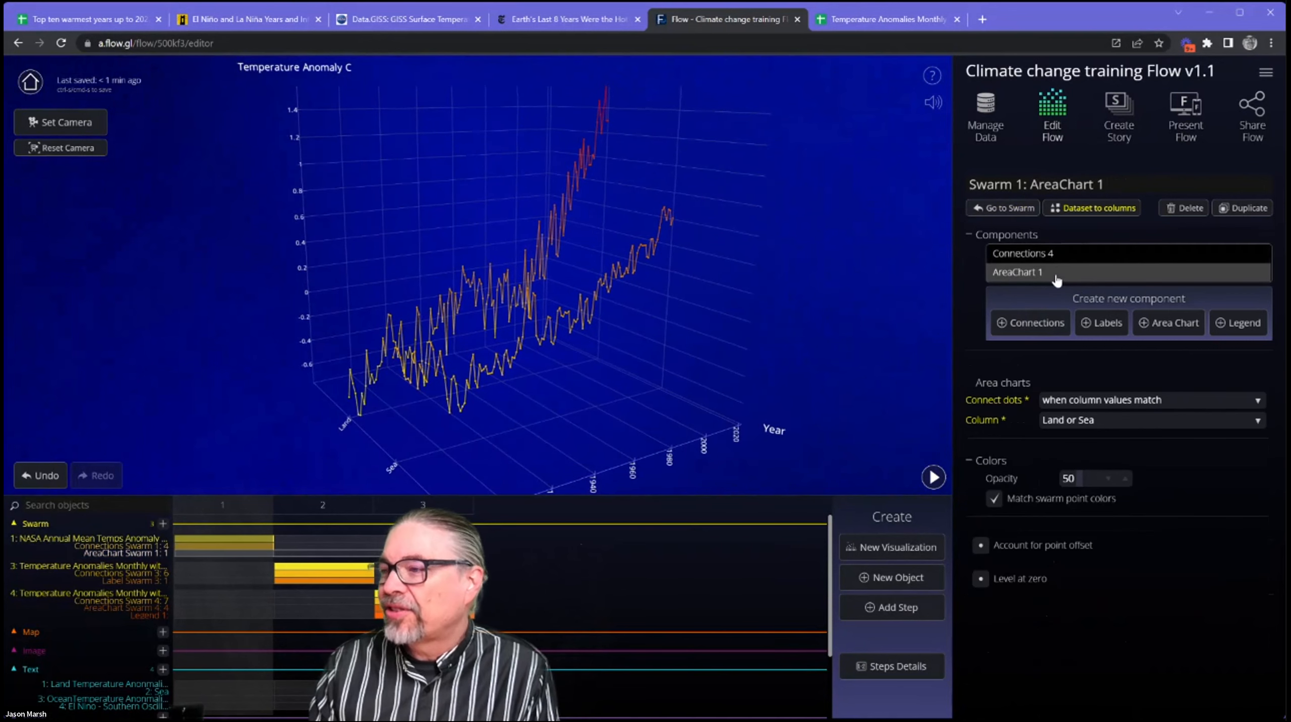
Turn the AreaChart component back on in step 1, view the filled chart, and reselect the NASA swarm.
{"action": "left_click", "coordinate": [252, 555]}
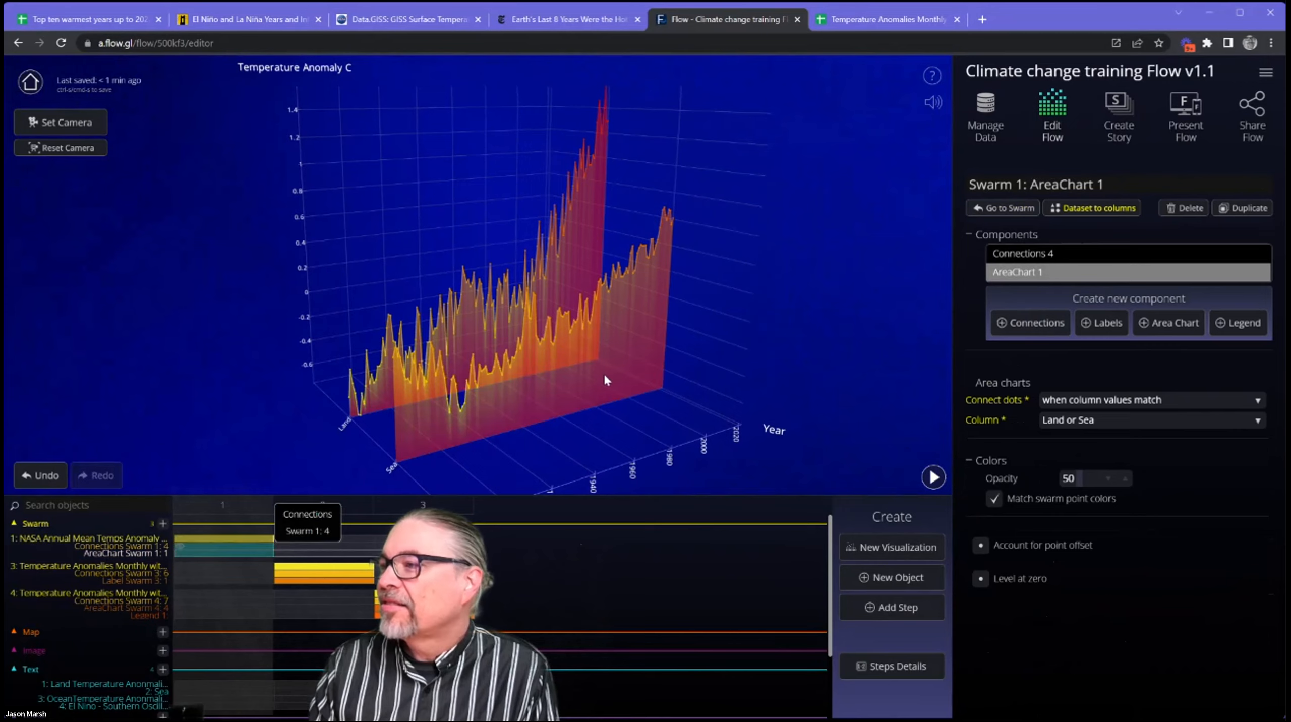
{"action": "left_click_drag", "start_coordinate": [658, 332], "coordinate": [689, 322]}
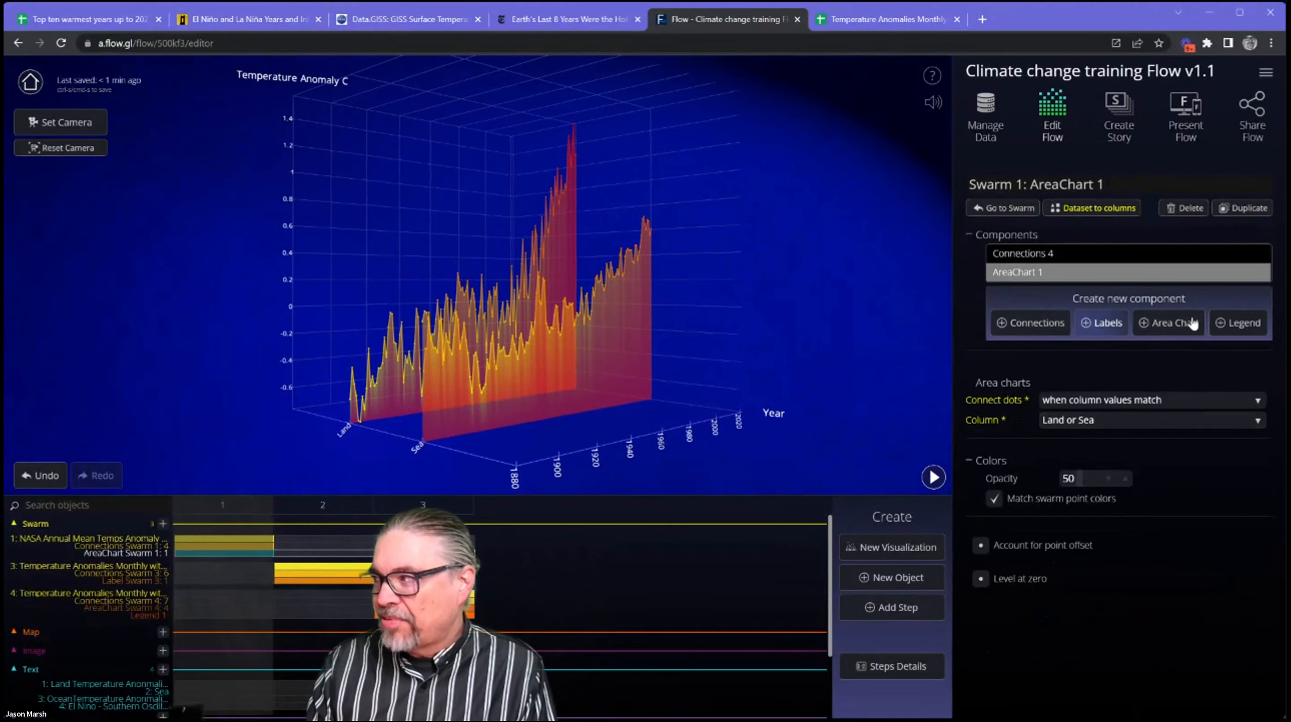
{"action": "left_click_drag", "start_coordinate": [708, 342], "coordinate": [696, 357]}
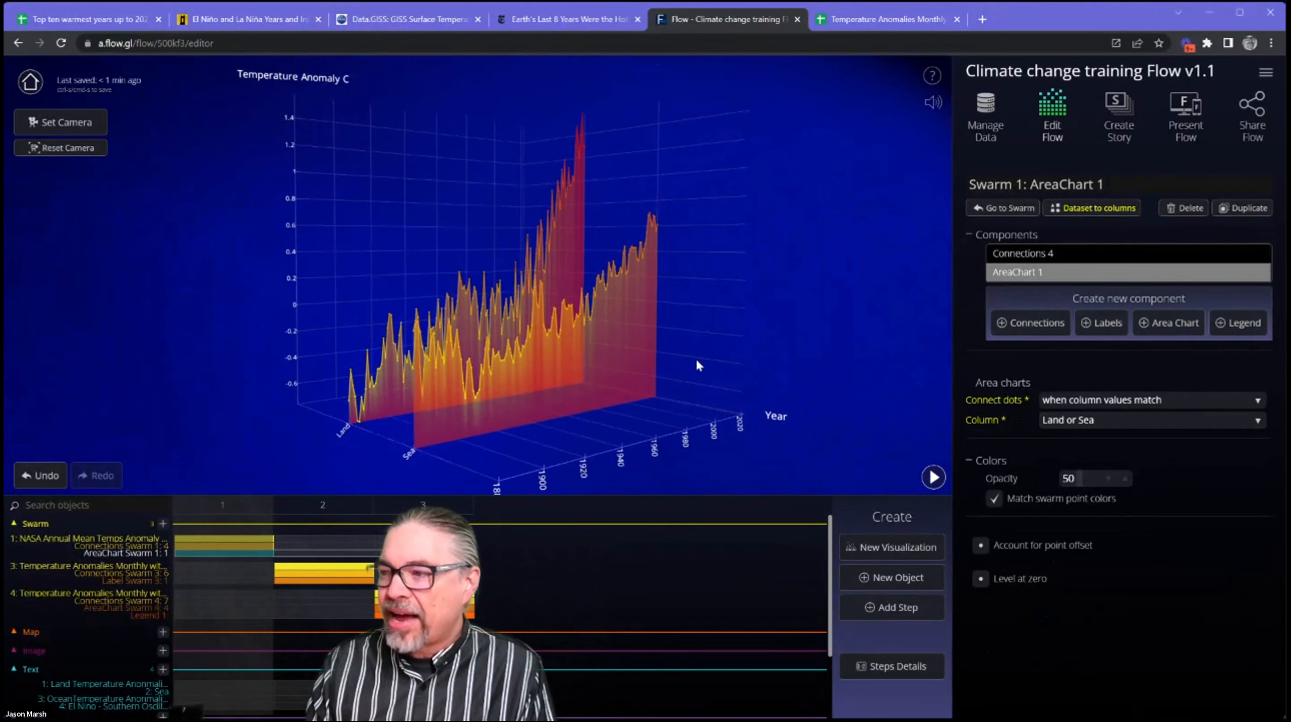
{"action": "left_click", "coordinate": [234, 545]}
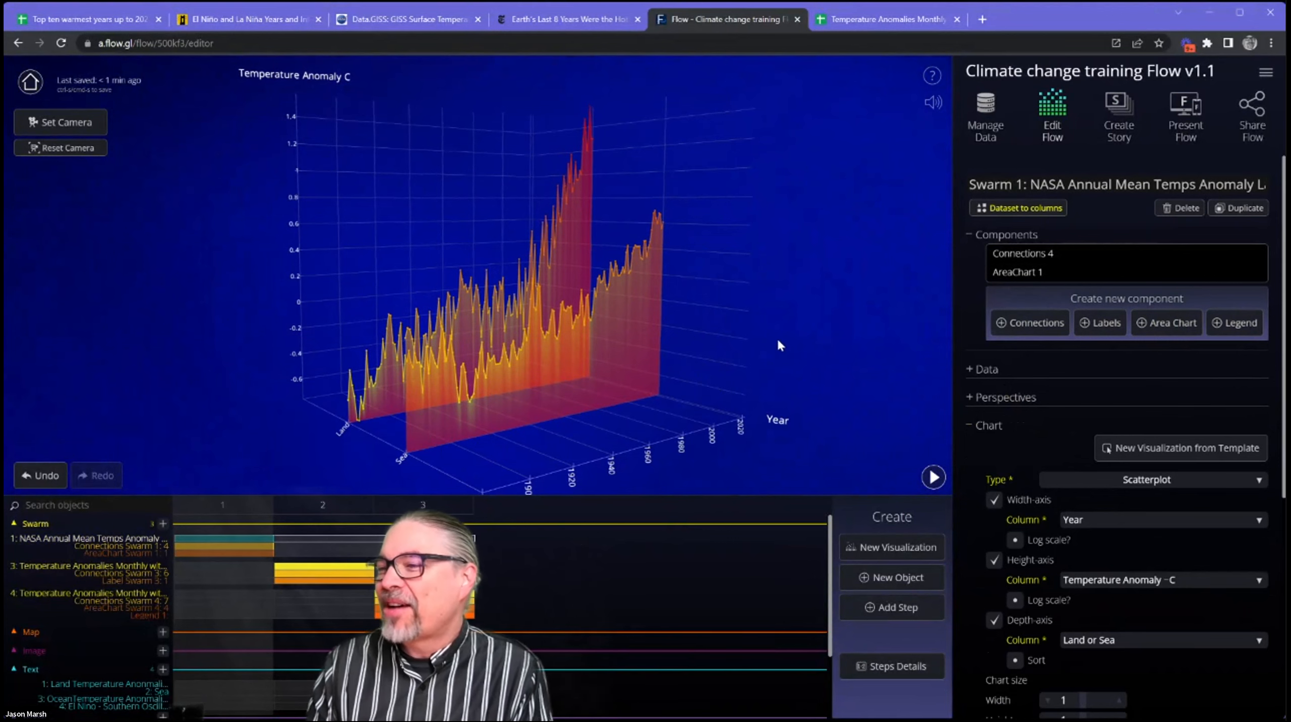
{"action": "left_click_drag", "start_coordinate": [778, 339], "coordinate": [396, 419]}
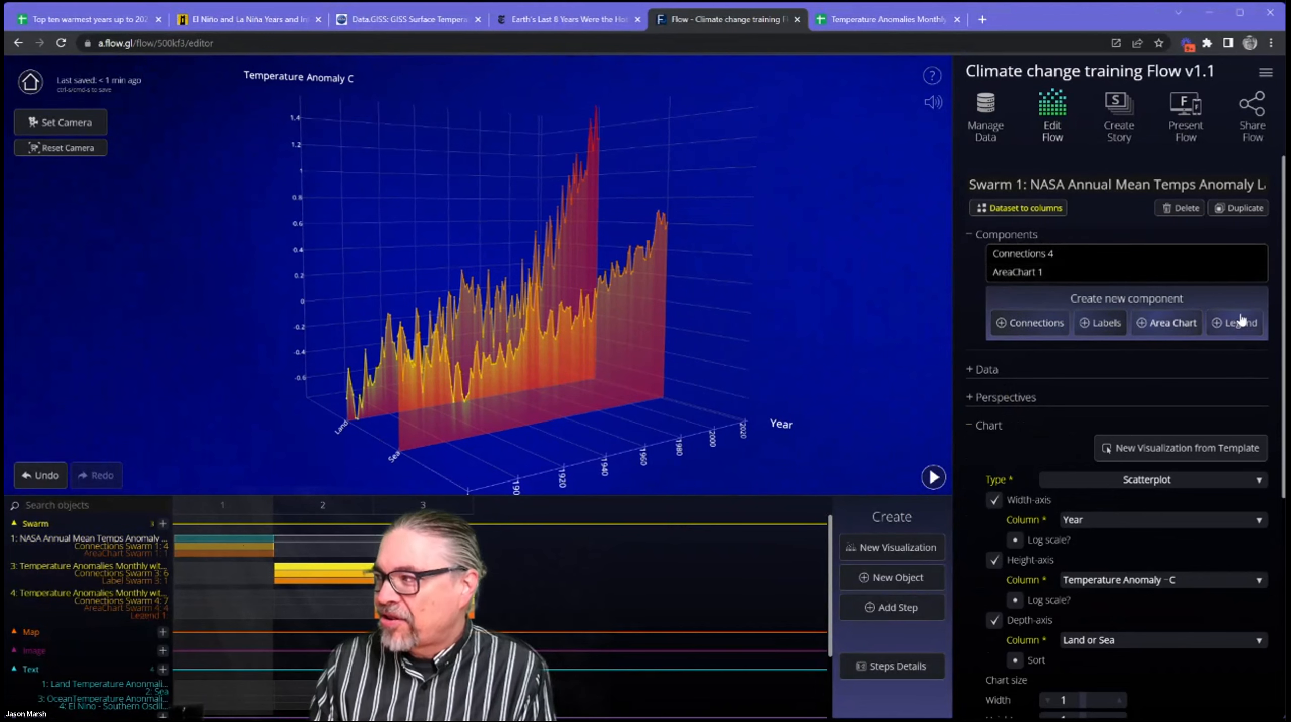
Go back and forth between steps 1, 2 and 3 of the Flow to compare their visualizations, ending on step 1.
{"action": "left_click", "coordinate": [335, 506]}
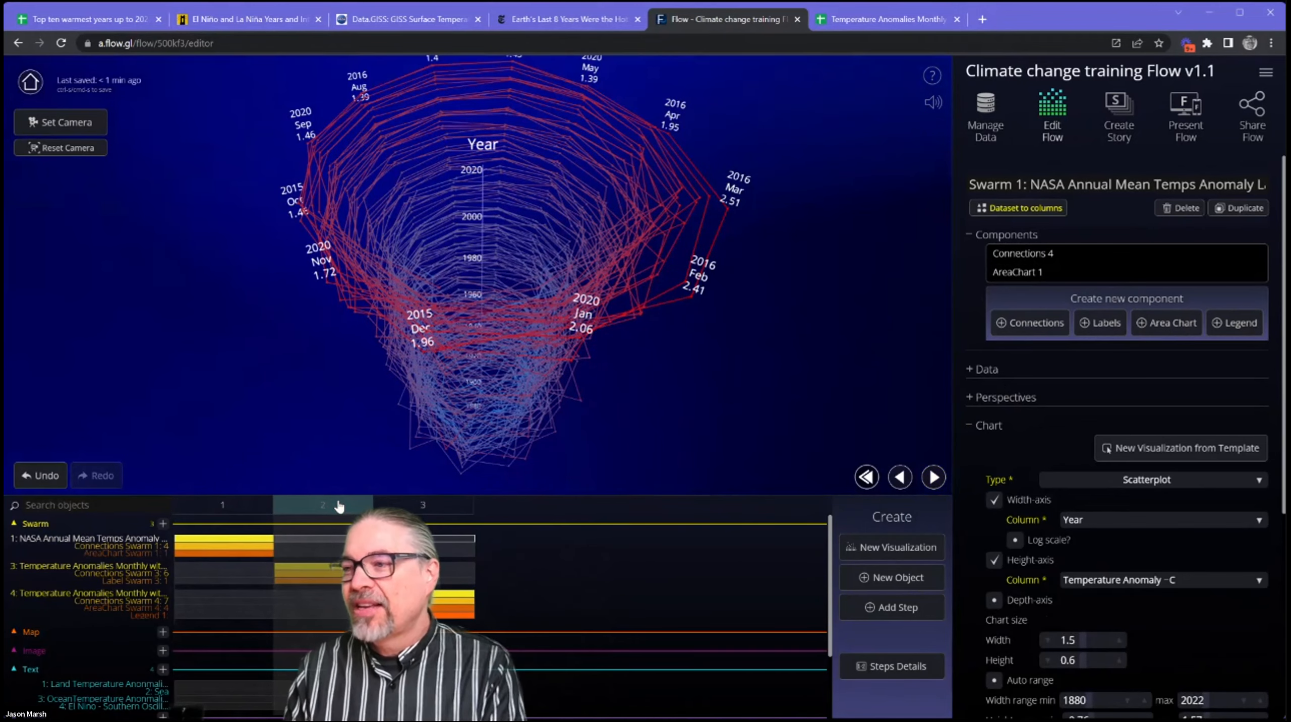
{"action": "left_click", "coordinate": [237, 510]}
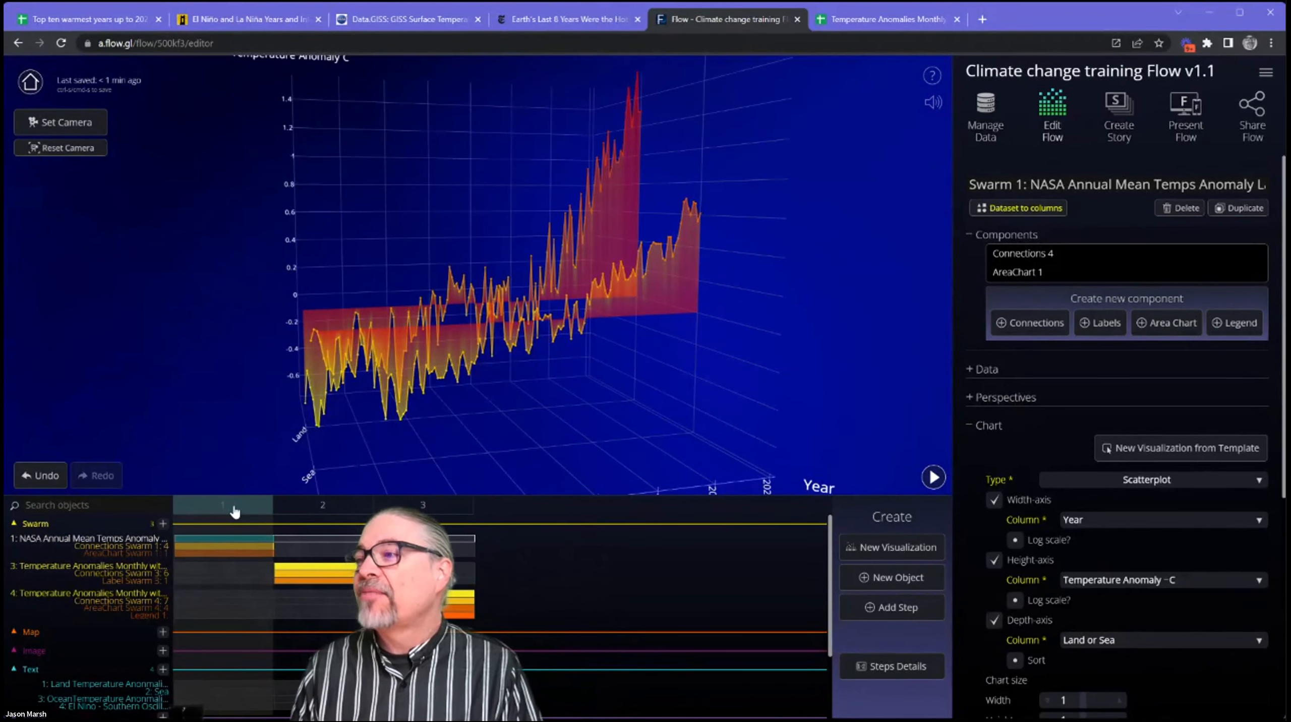
{"action": "left_click_drag", "start_coordinate": [429, 390], "coordinate": [431, 419]}
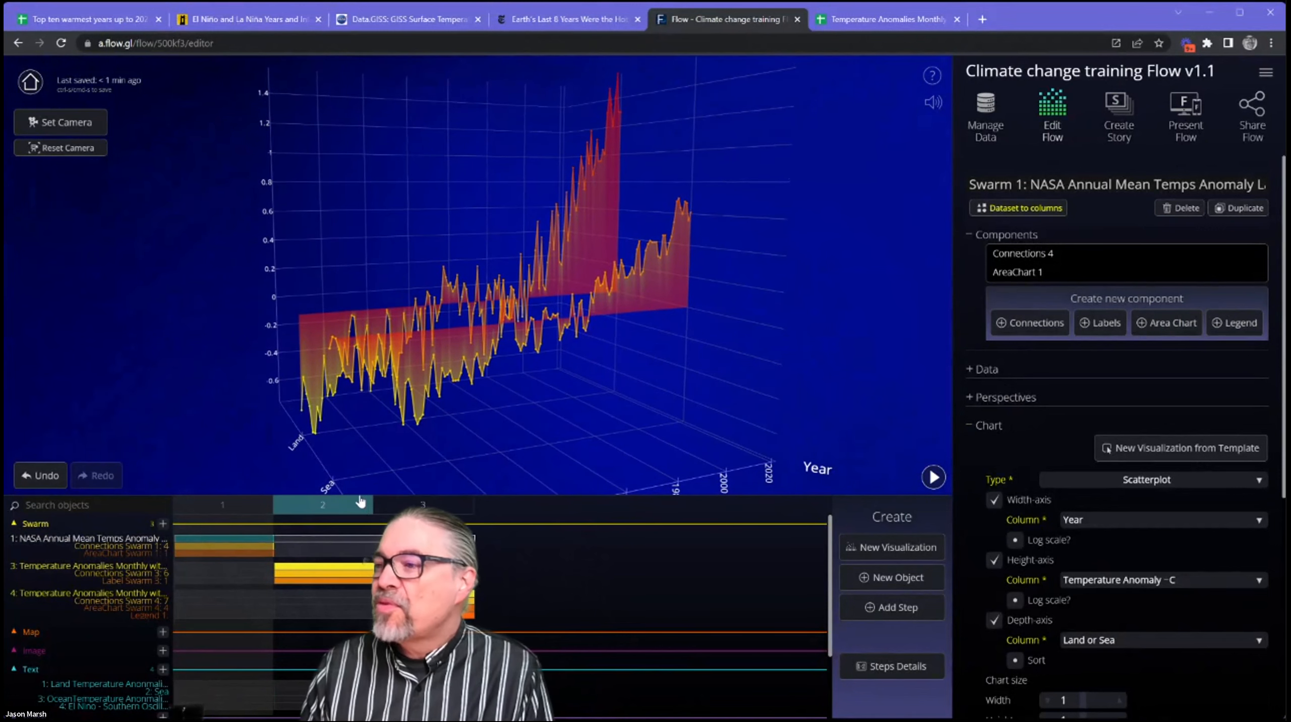
{"action": "left_click", "coordinate": [422, 505]}
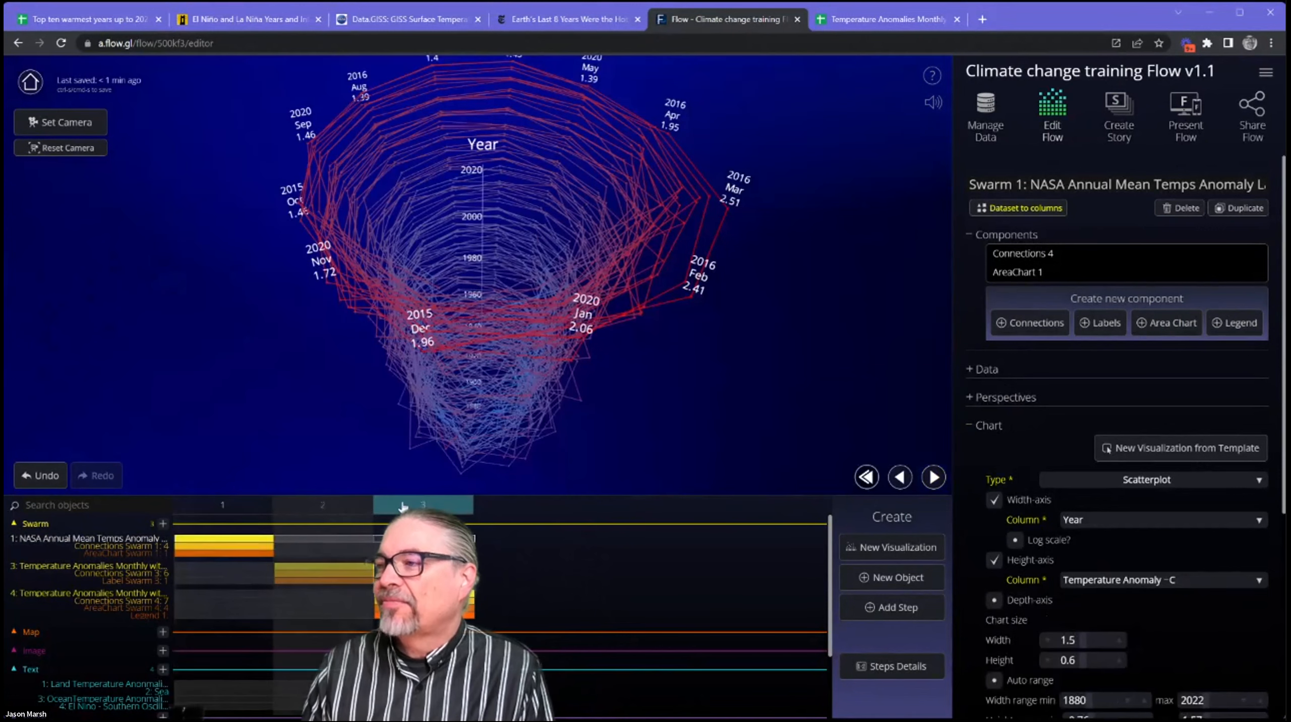
{"action": "left_click", "coordinate": [343, 508]}
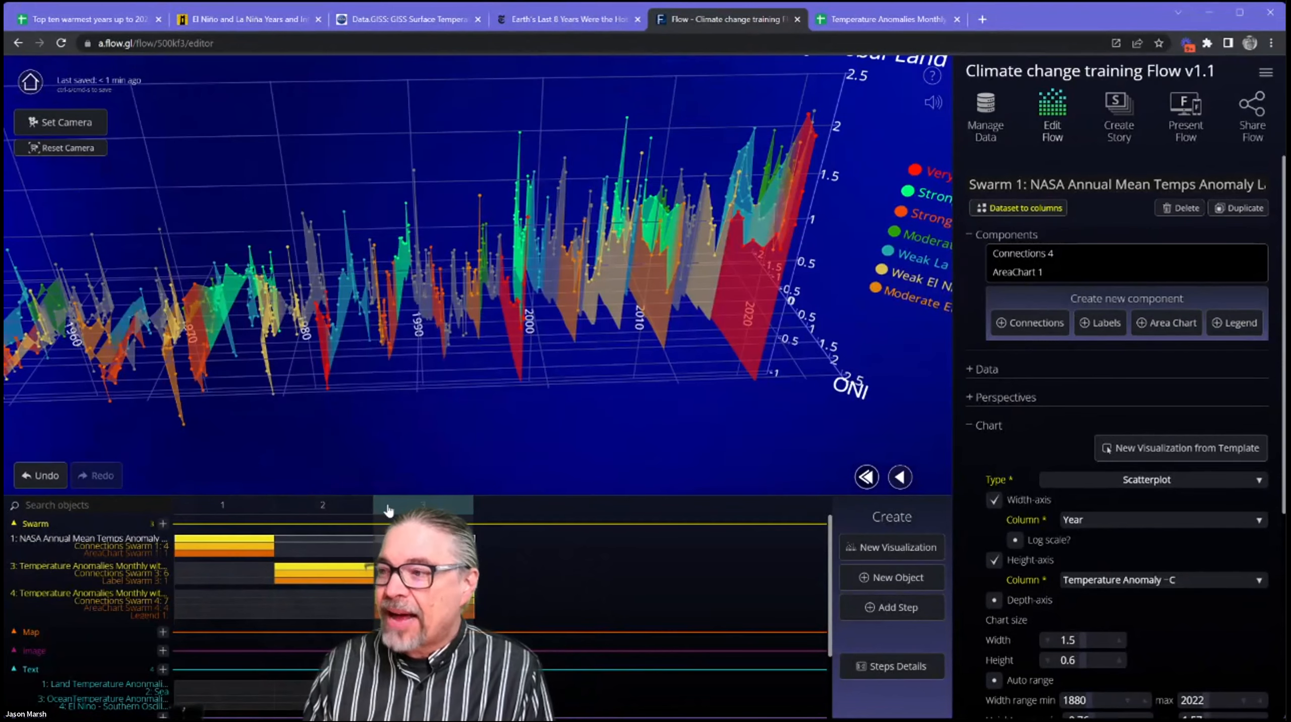
{"action": "left_click", "coordinate": [239, 509]}
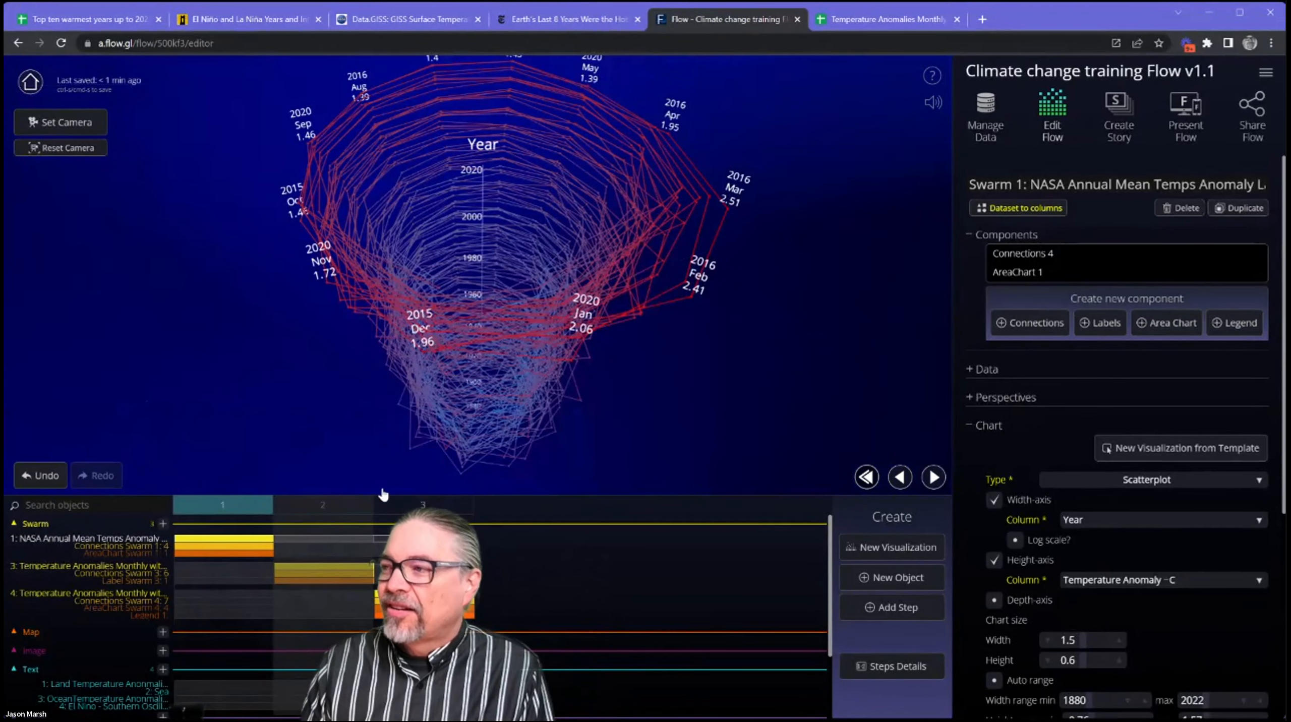
{"action": "left_click_drag", "start_coordinate": [479, 352], "coordinate": [508, 367]}
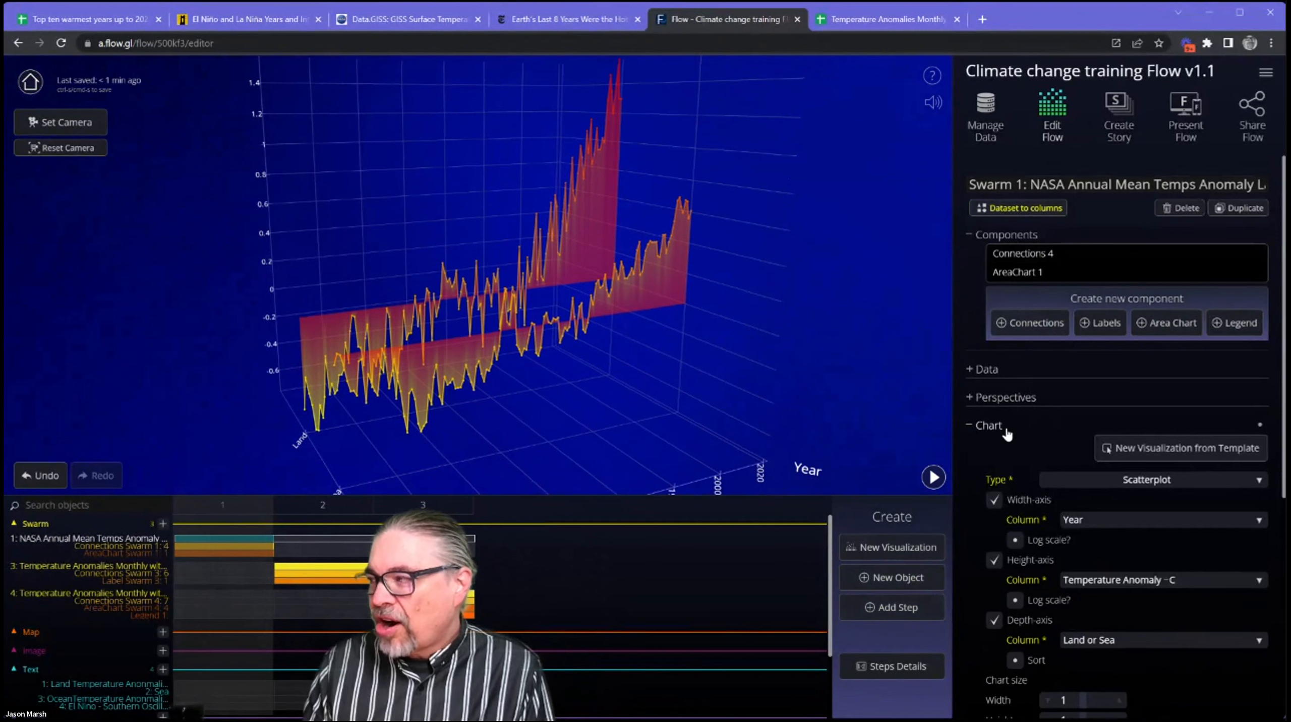
Set the Height-axis column of the NASA swarm's chart to Lowess Smoothing and switch it back to Temperature Anomaly ~C.
{"action": "scroll", "coordinate": [1027, 451], "scroll_direction": "down", "scroll_amount": 4}
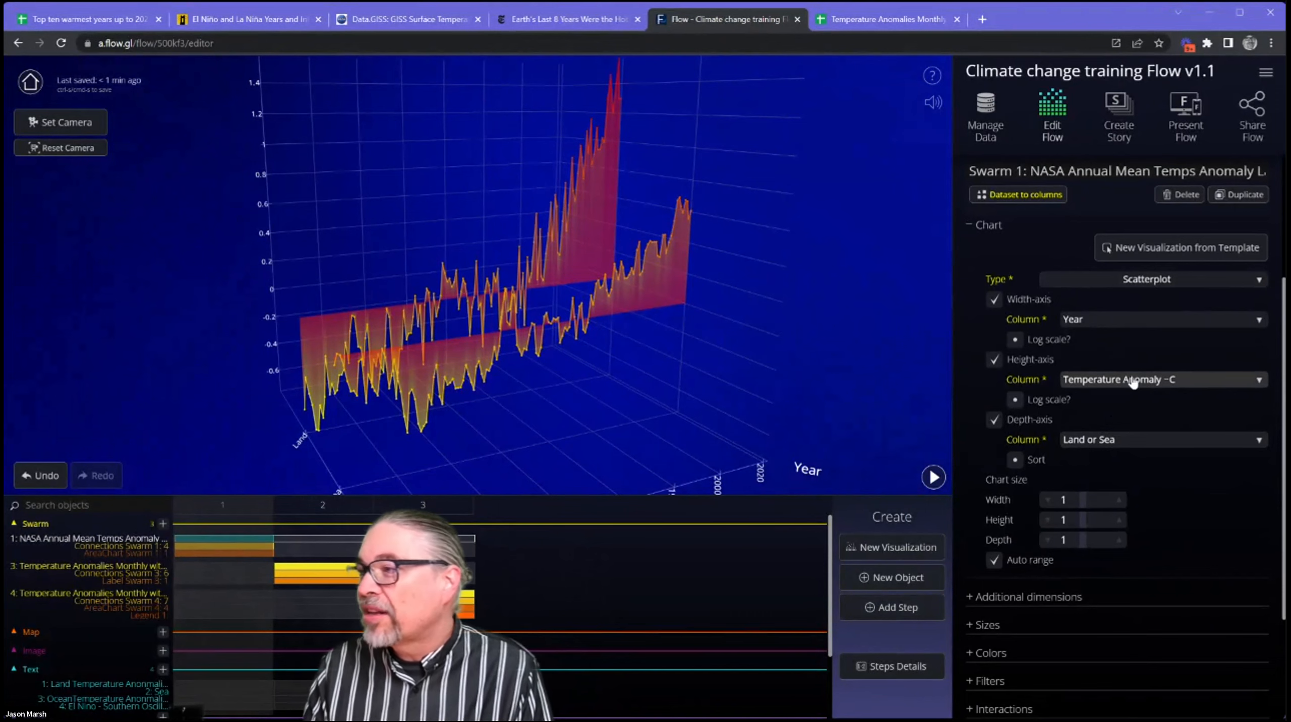
{"action": "left_click_drag", "start_coordinate": [756, 342], "coordinate": [615, 311]}
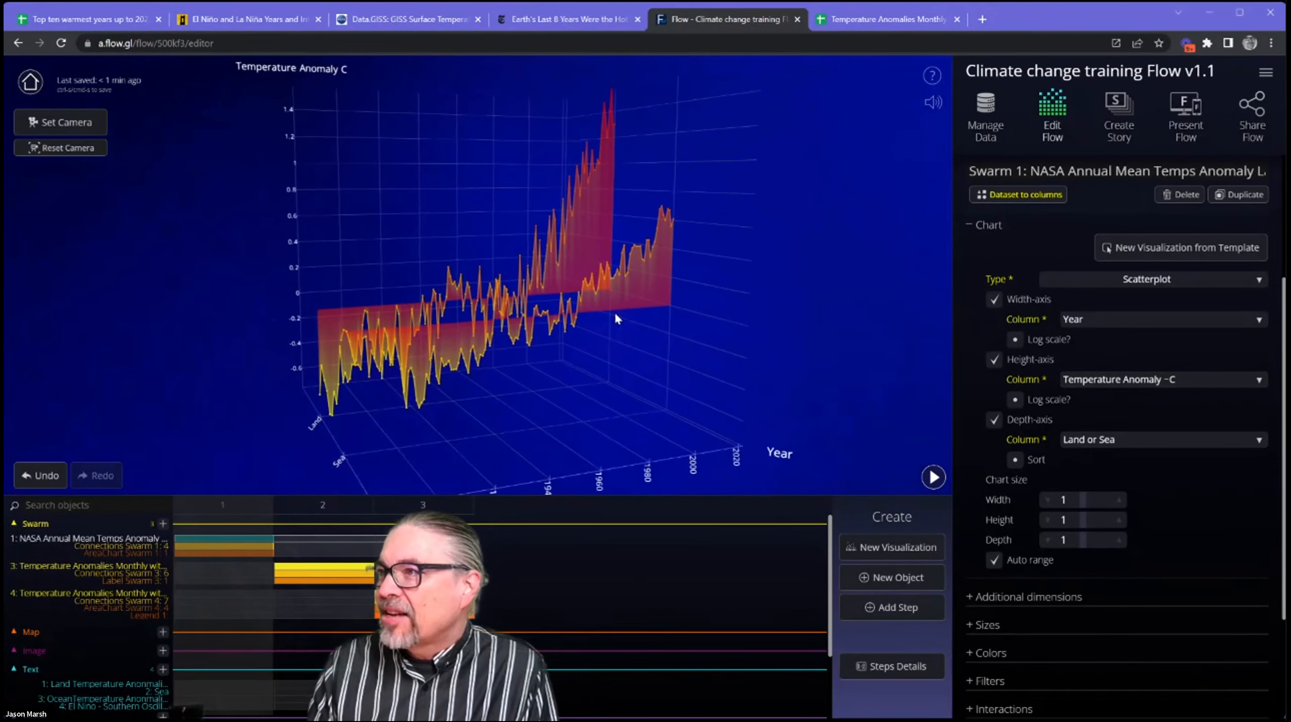
{"action": "left_click", "coordinate": [1121, 384]}
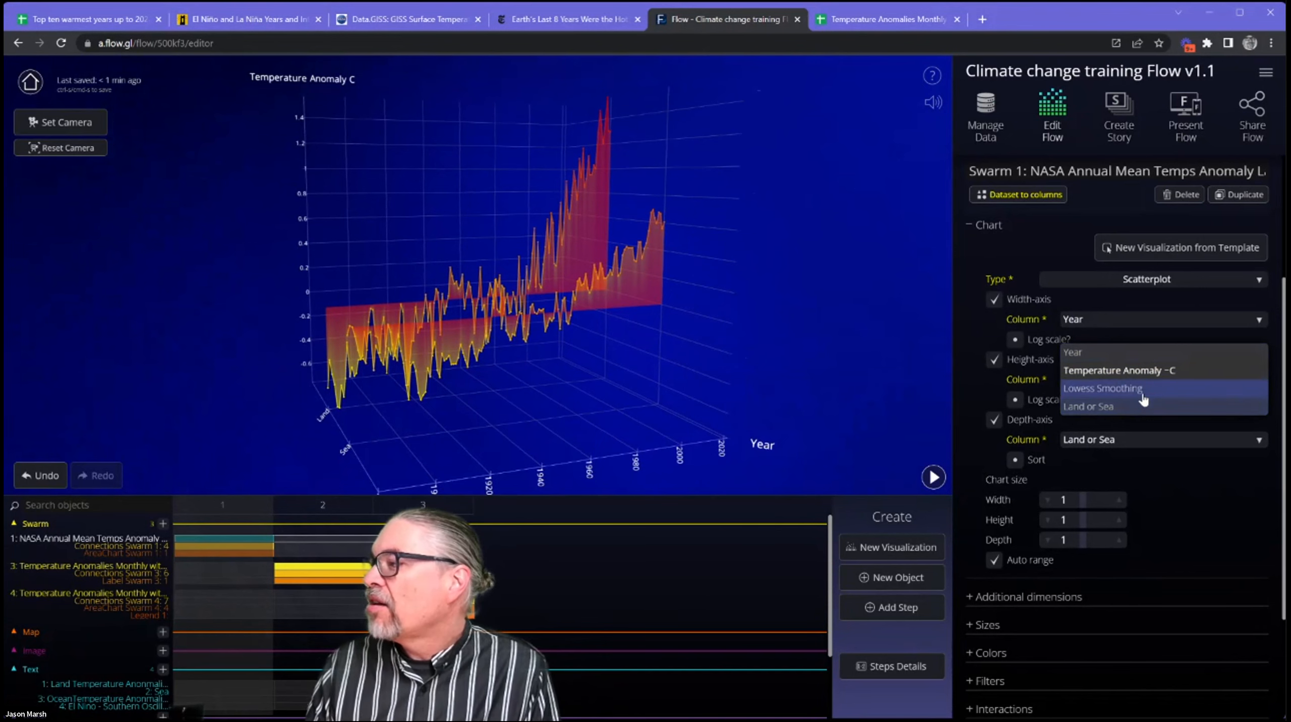
{"action": "left_click", "coordinate": [1143, 388]}
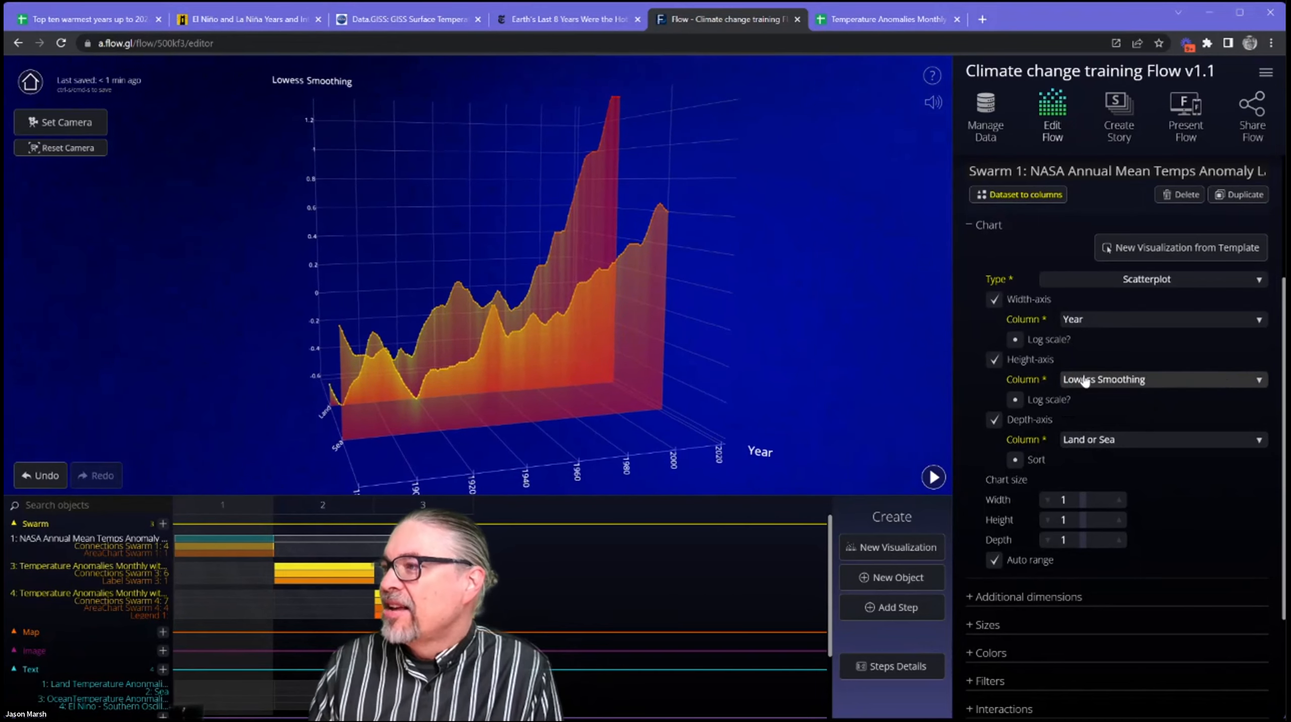
{"action": "left_click", "coordinate": [1118, 379]}
{"action": "left_click", "coordinate": [1120, 372]}
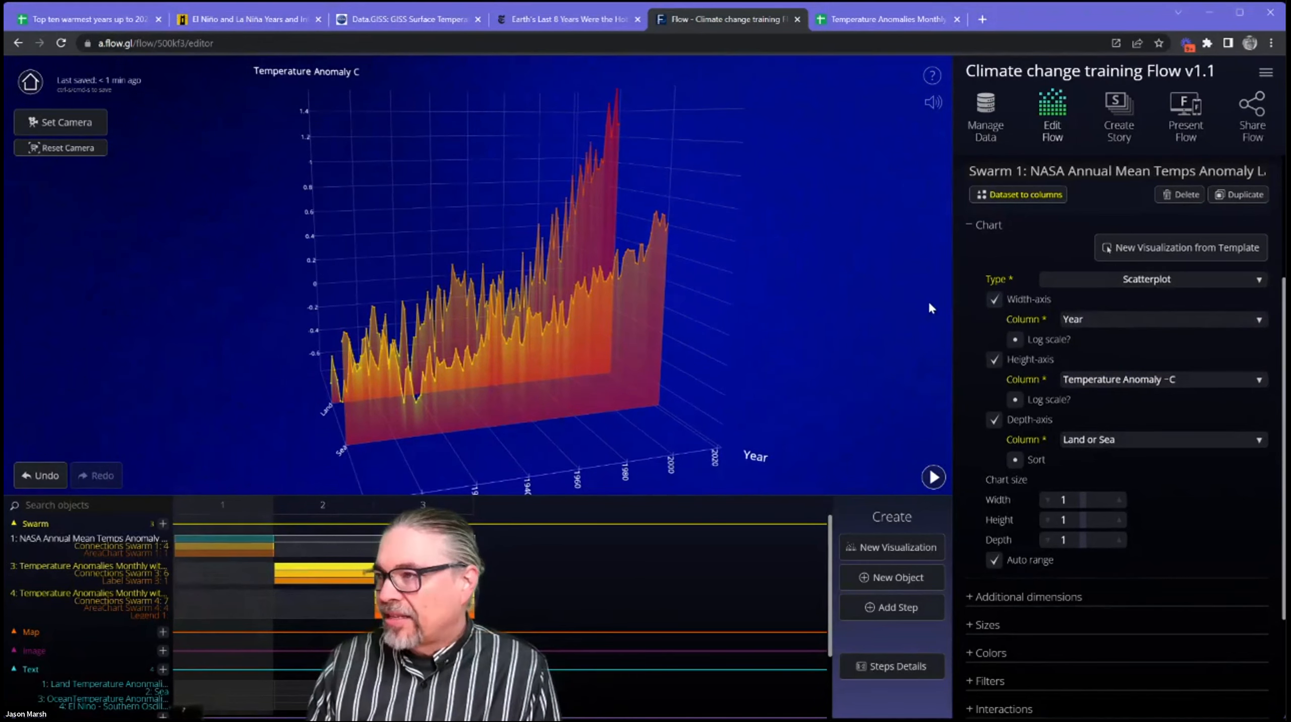
Compare the column choices for the NASA swarm's Height-axis with the columns in the dataset's preview.
{"action": "left_click", "coordinate": [1130, 380]}
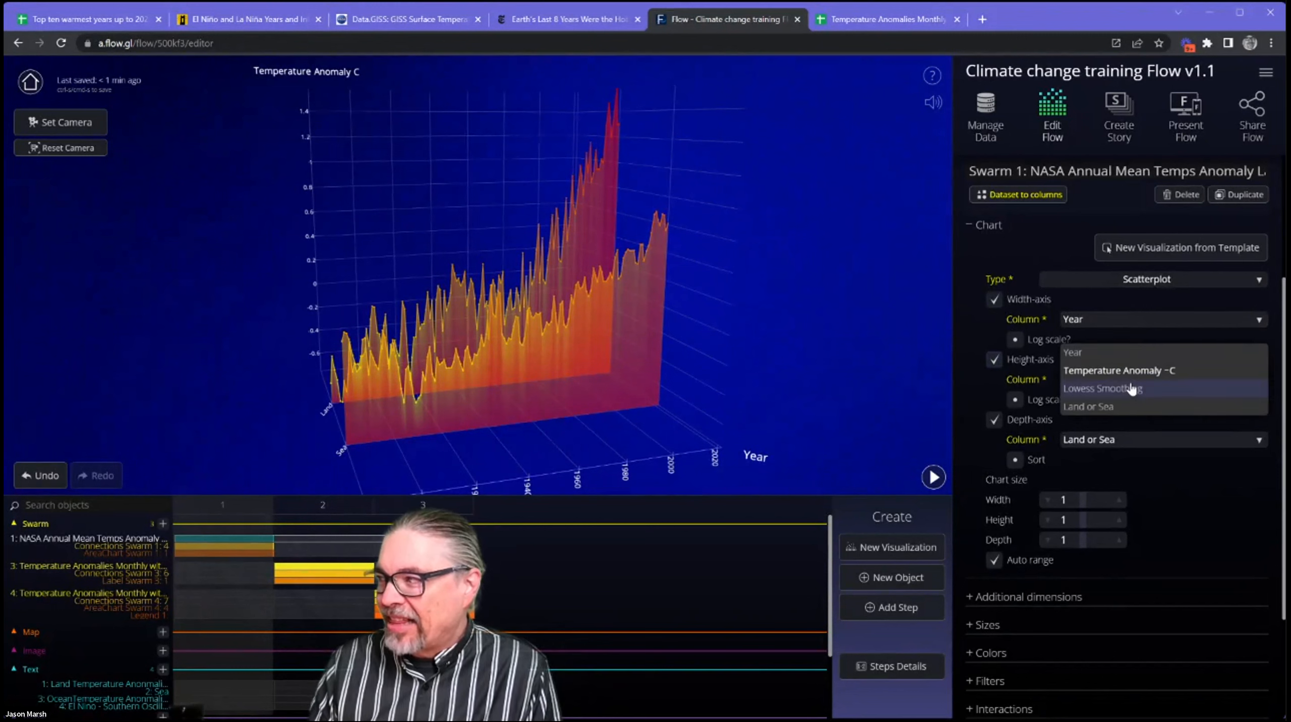
{"action": "left_click", "coordinate": [965, 248]}
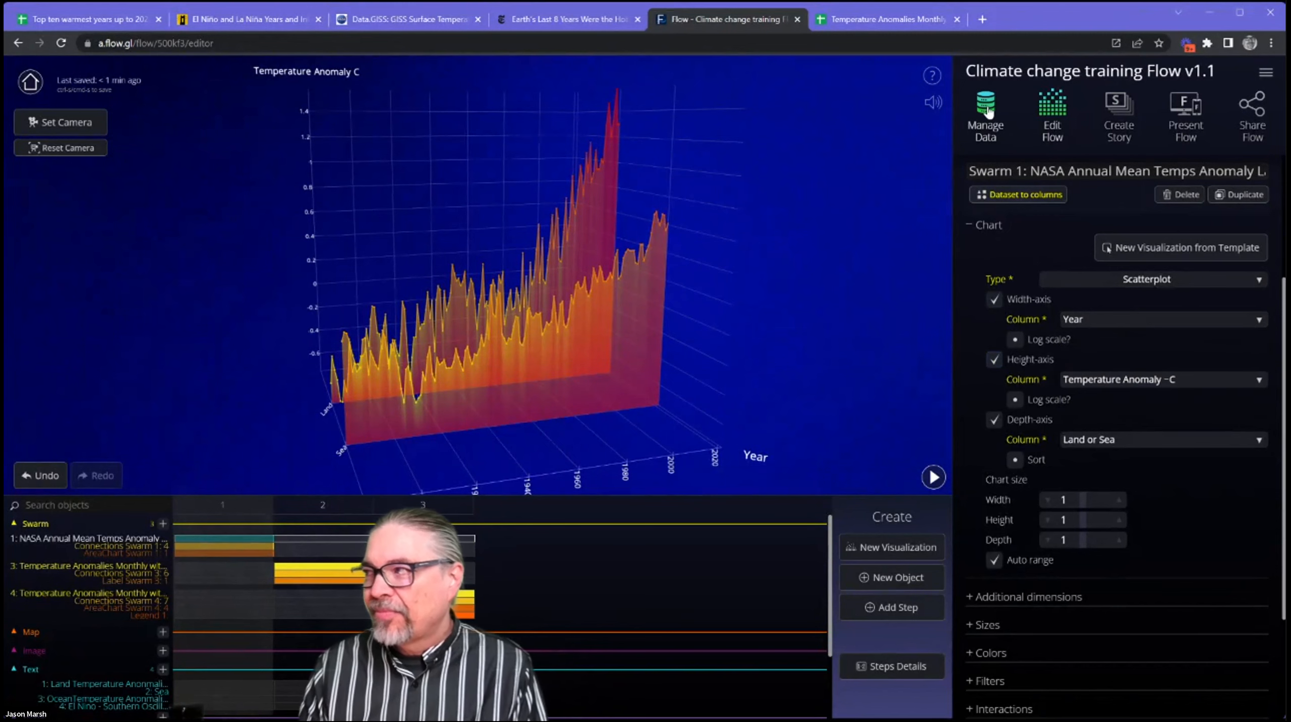
{"action": "left_click", "coordinate": [986, 109]}
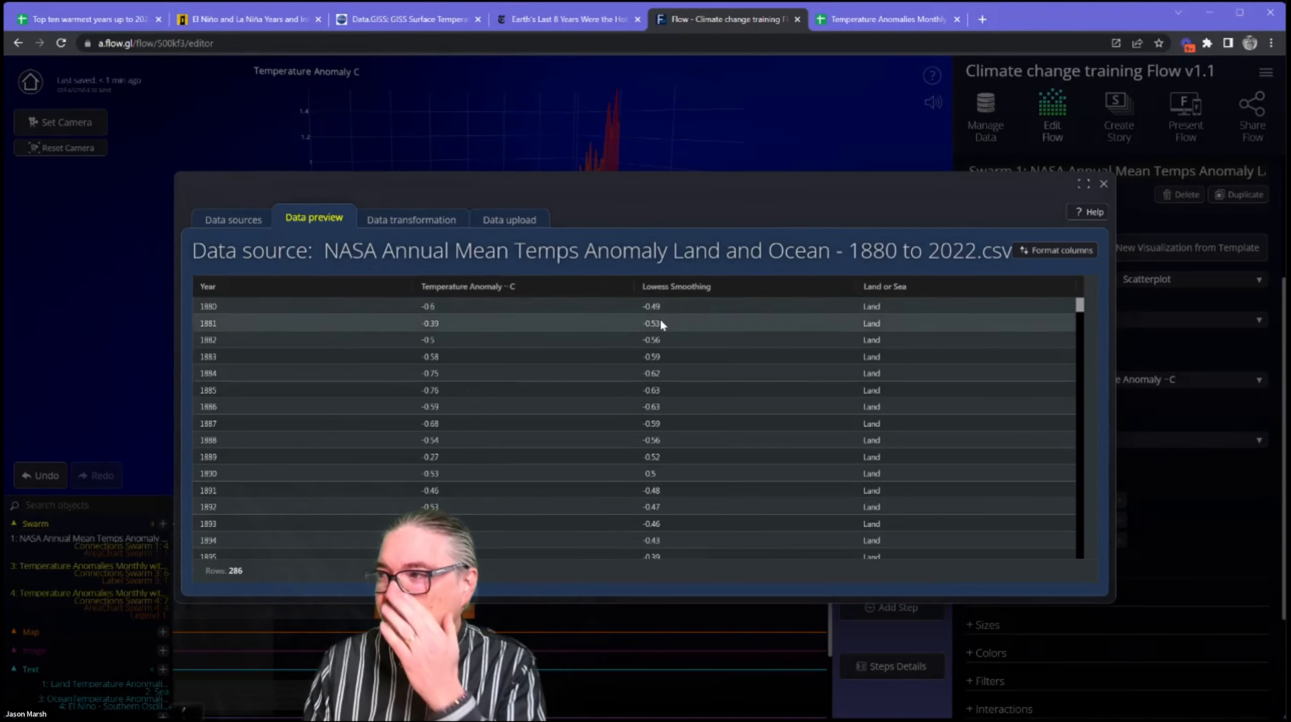
{"action": "left_click", "coordinate": [1105, 184]}
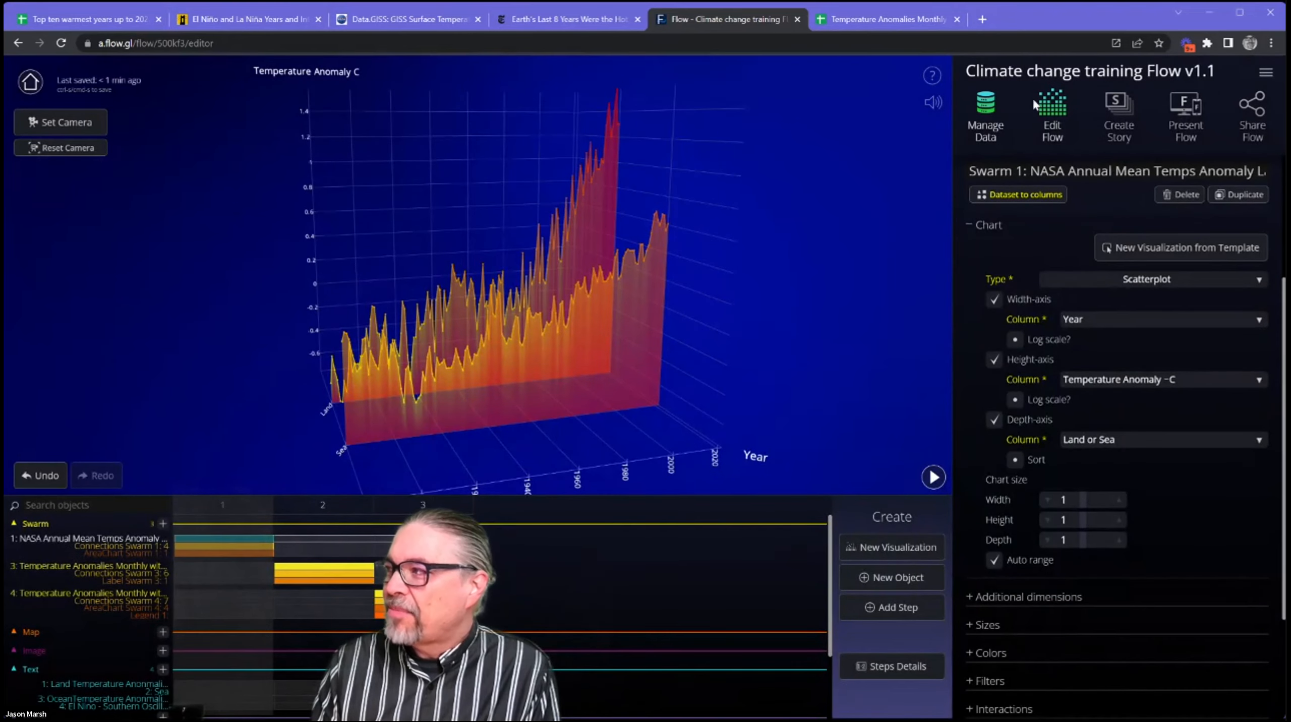
Reopen the NASA dataset's preview and reposition its window over the chart.
{"action": "left_click", "coordinate": [987, 107]}
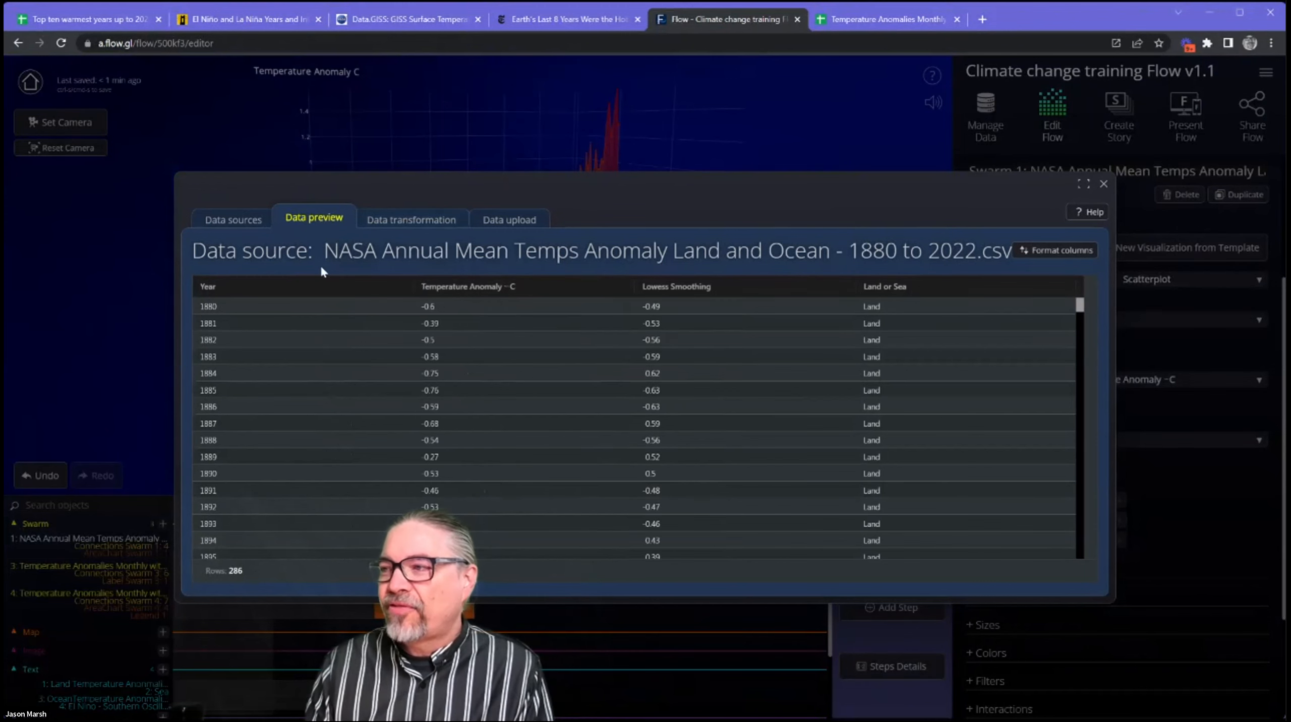
{"action": "left_click_drag", "start_coordinate": [561, 177], "coordinate": [552, 265]}
{"action": "left_click_drag", "start_coordinate": [641, 277], "coordinate": [860, 226]}
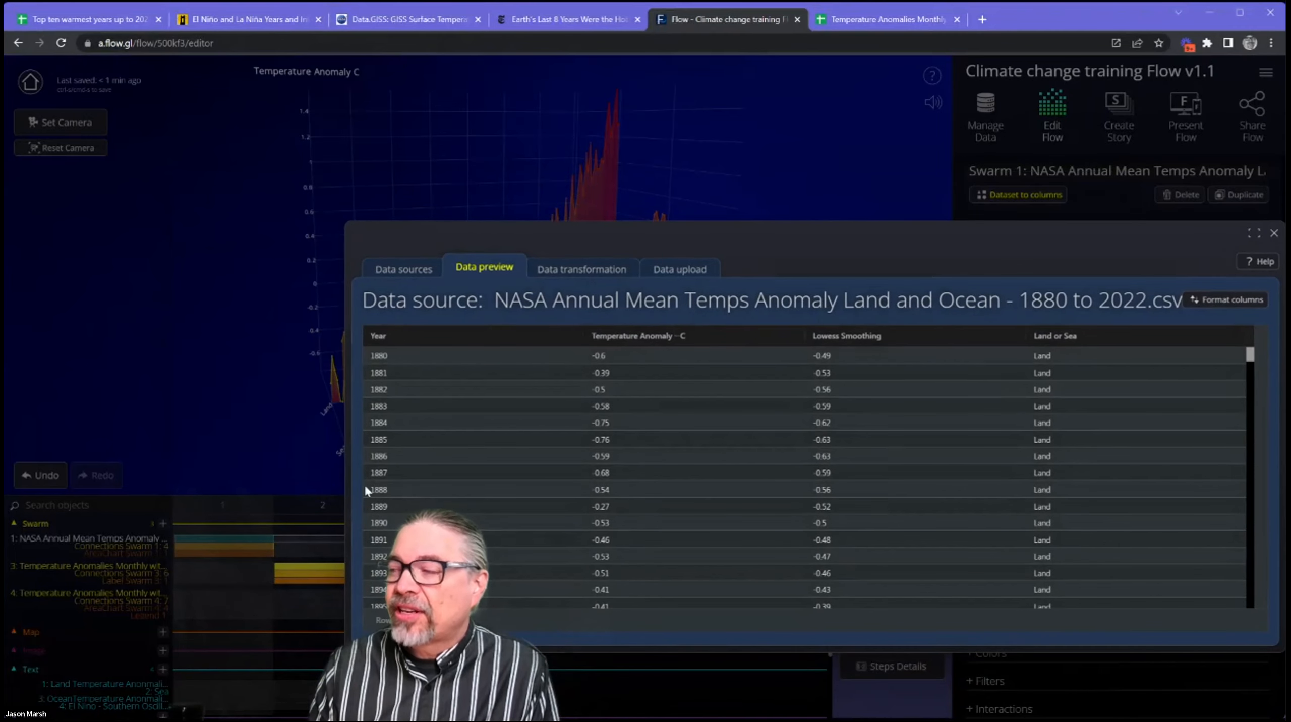
{"action": "left_click_drag", "start_coordinate": [751, 230], "coordinate": [649, 222]}
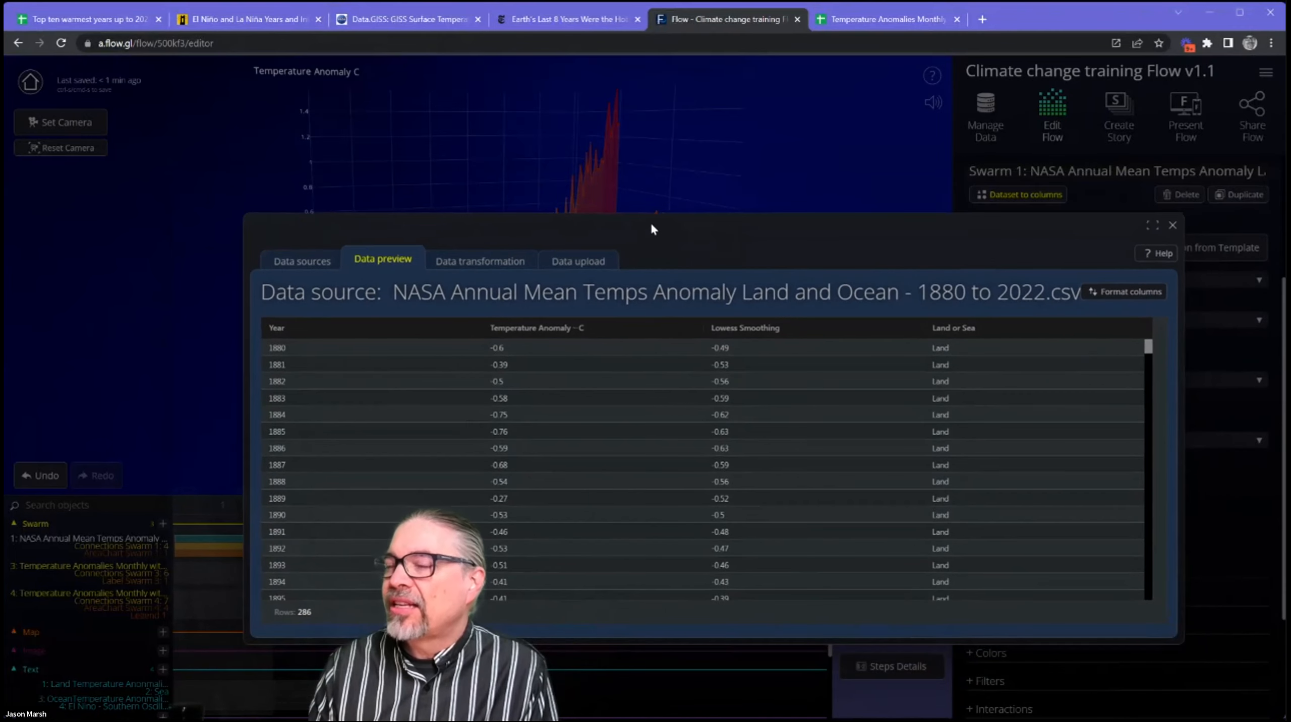
Review the Flow's data sources and the NASA dataset's preview, transformation and upload options, ending on the sources list, and close the data manager.
{"action": "left_click", "coordinate": [322, 262]}
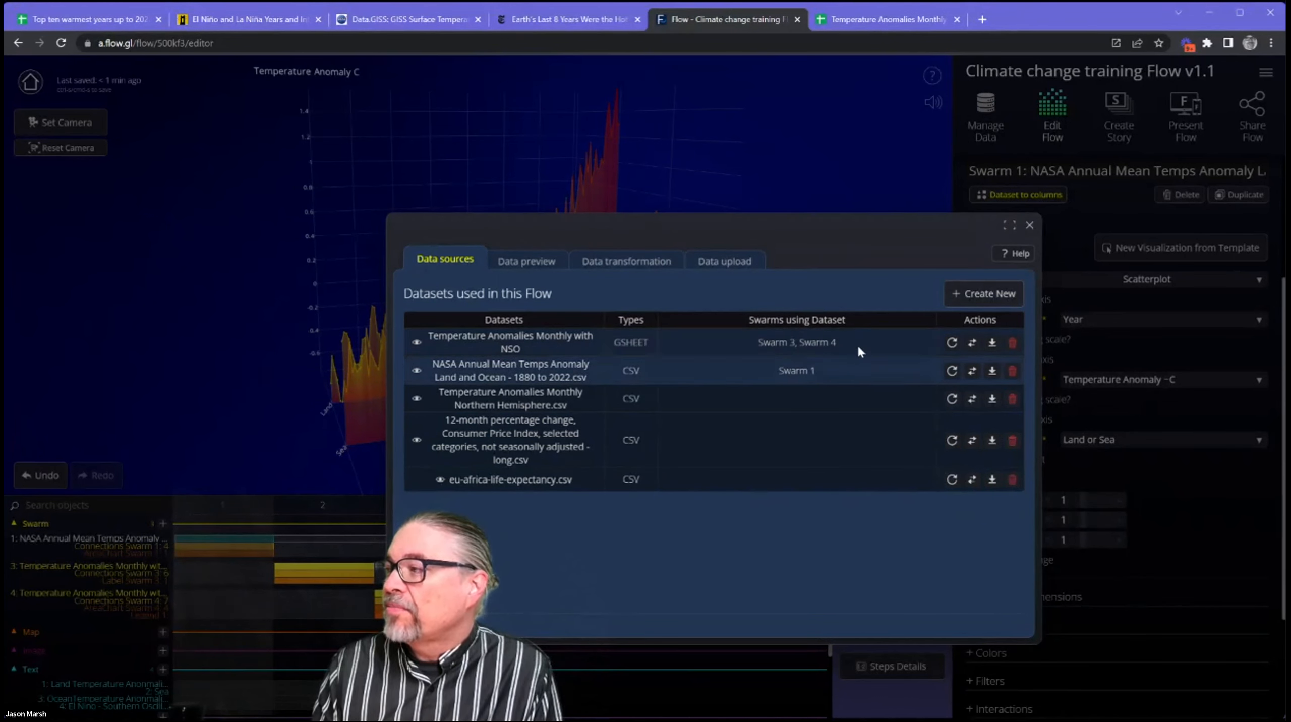
{"action": "left_click", "coordinate": [550, 375]}
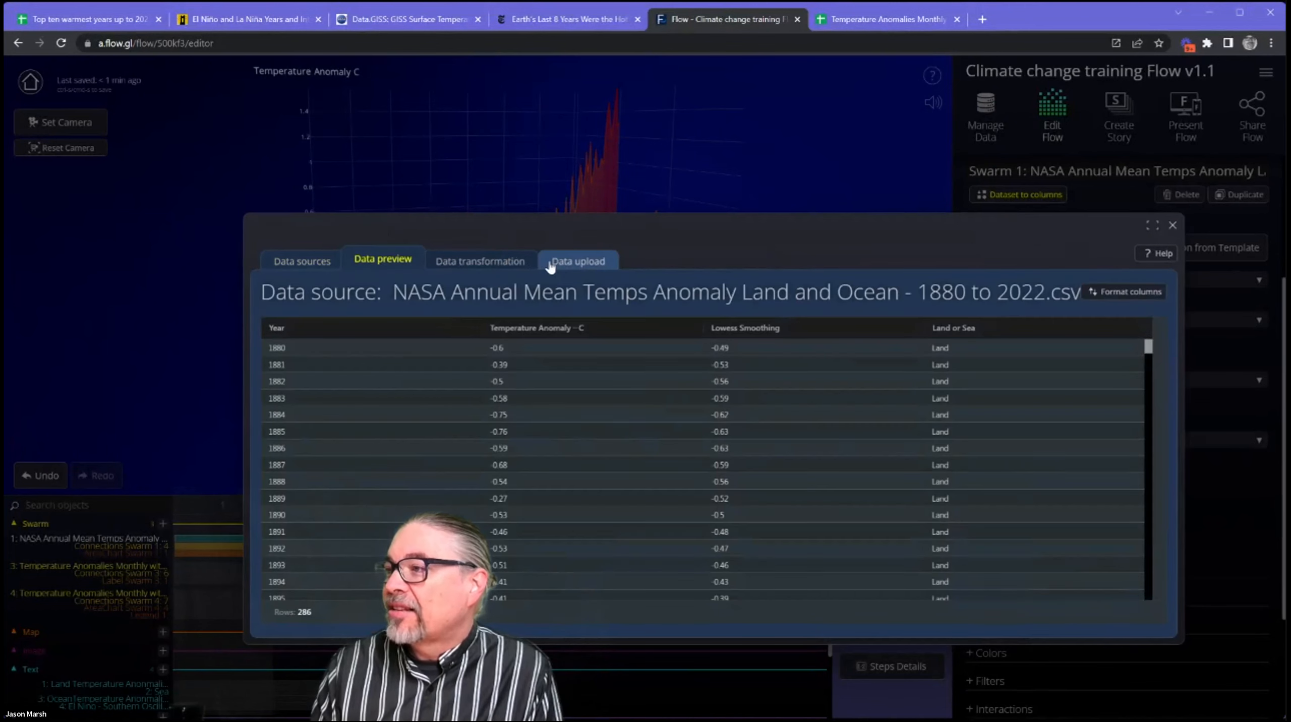
{"action": "left_click", "coordinate": [473, 264]}
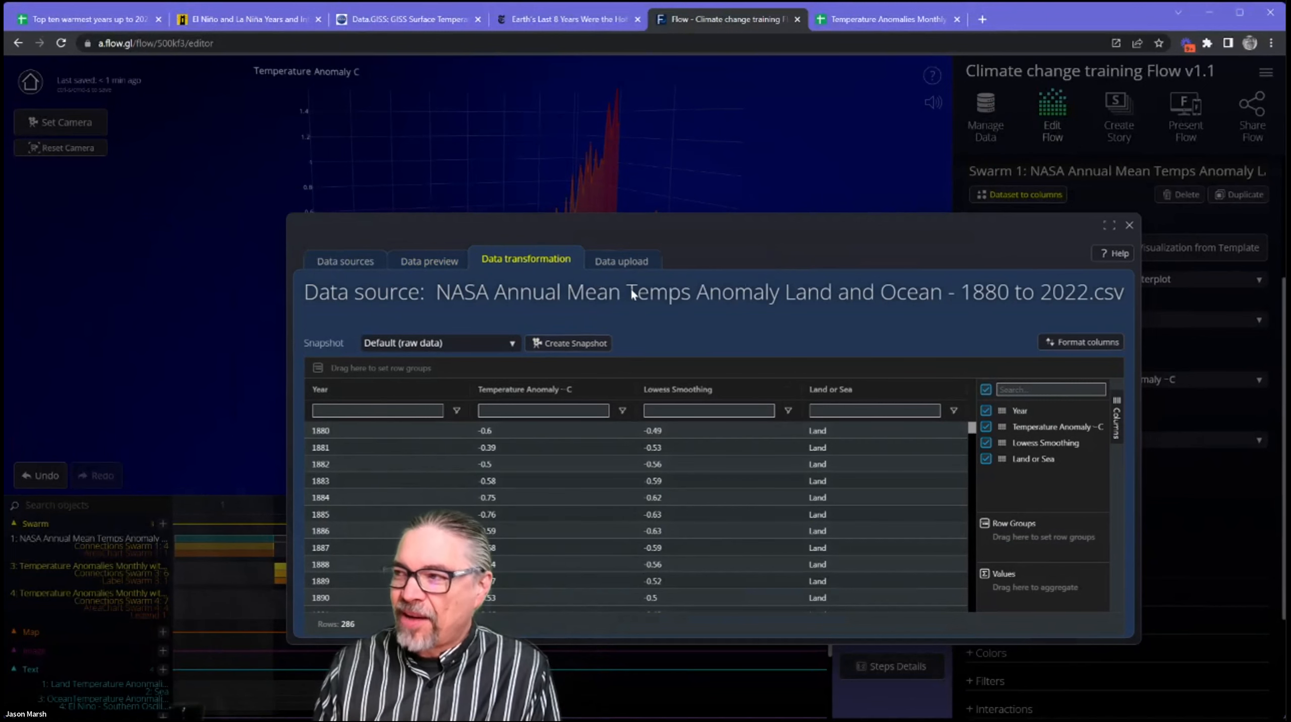
{"action": "left_click", "coordinate": [618, 262]}
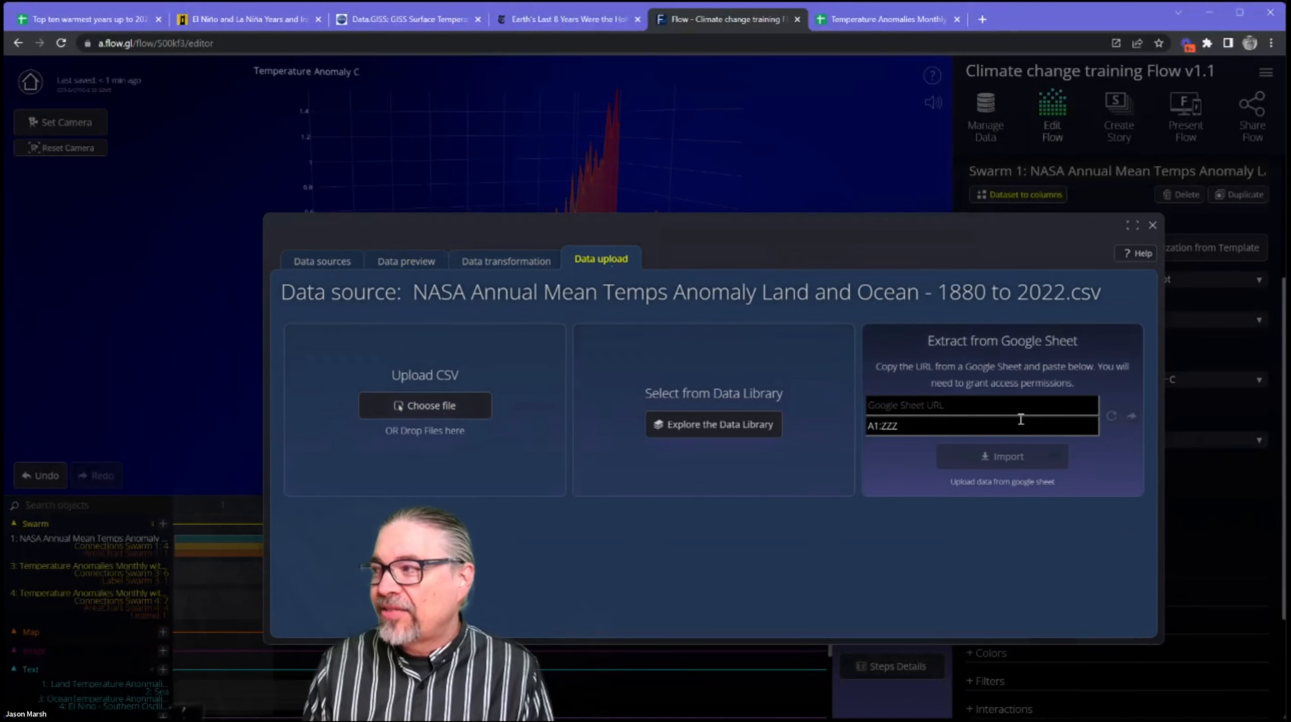
{"action": "left_click", "coordinate": [331, 260]}
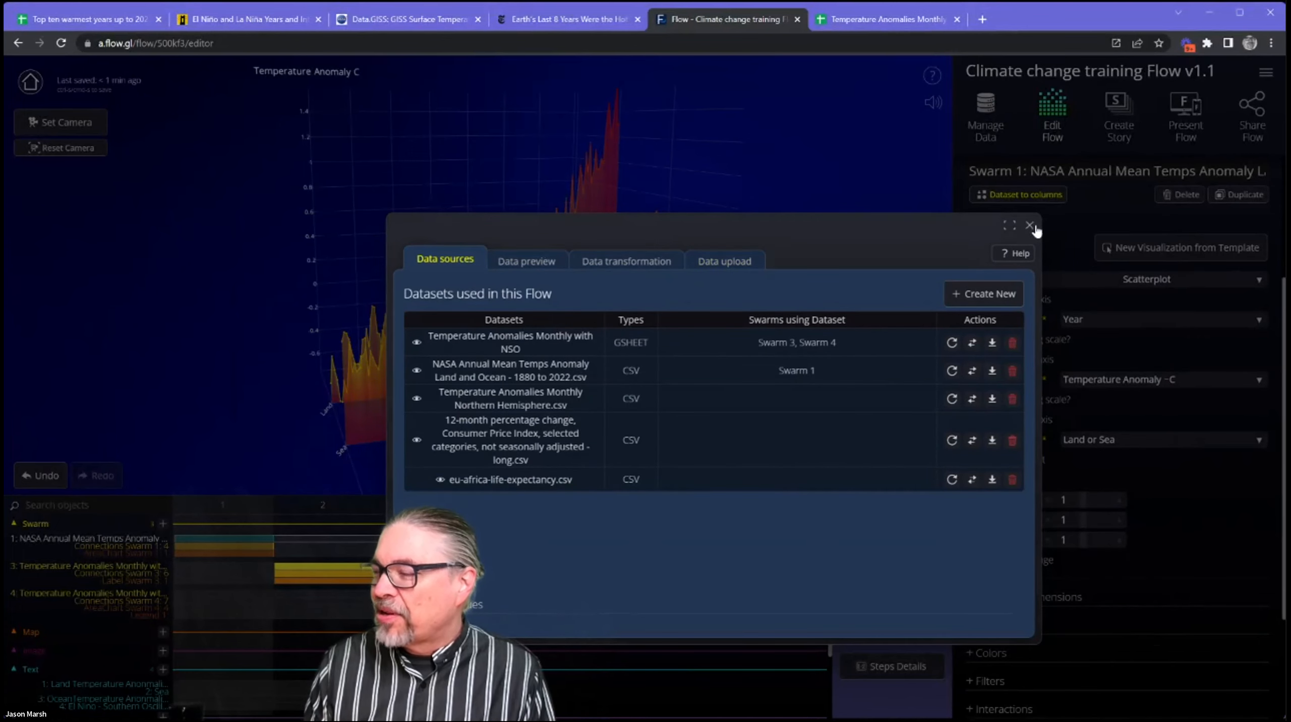
{"action": "left_click", "coordinate": [1029, 225]}
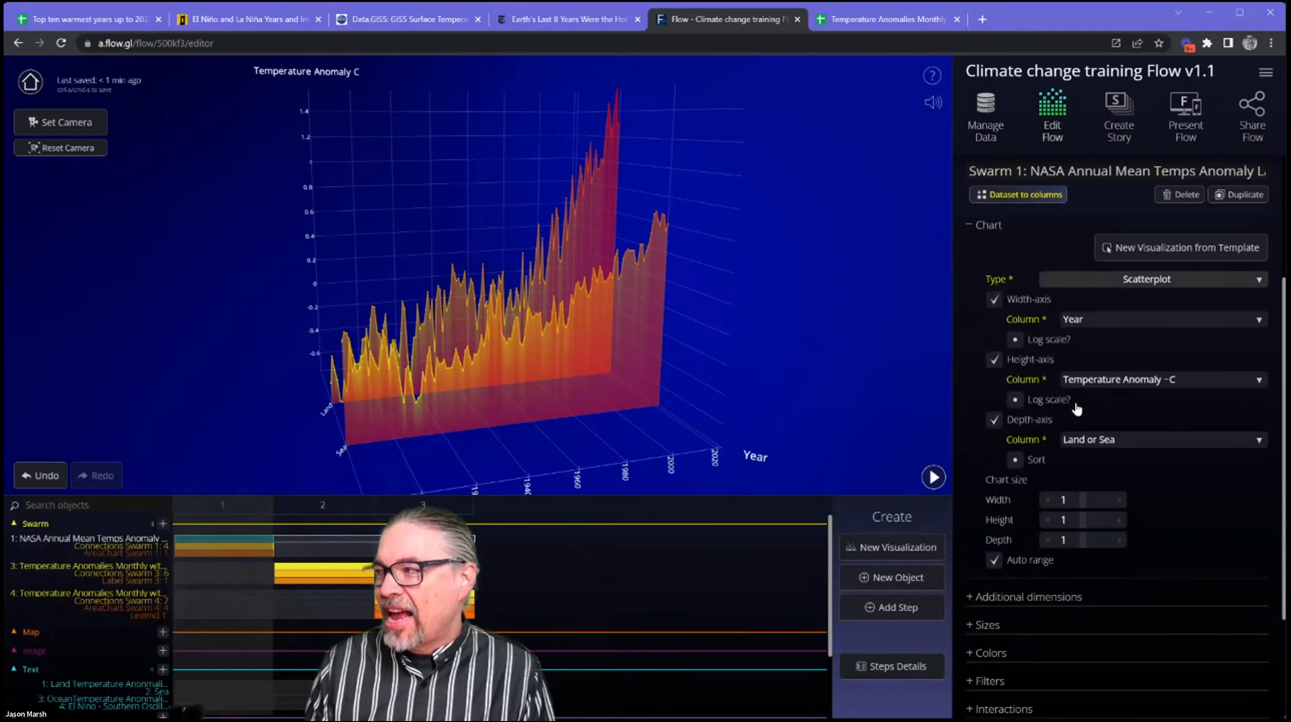
Switch to story creation for the Flow and enable Step overlays in the text overlay settings.
{"action": "scroll", "coordinate": [1054, 389], "scroll_direction": "down", "scroll_amount": 3}
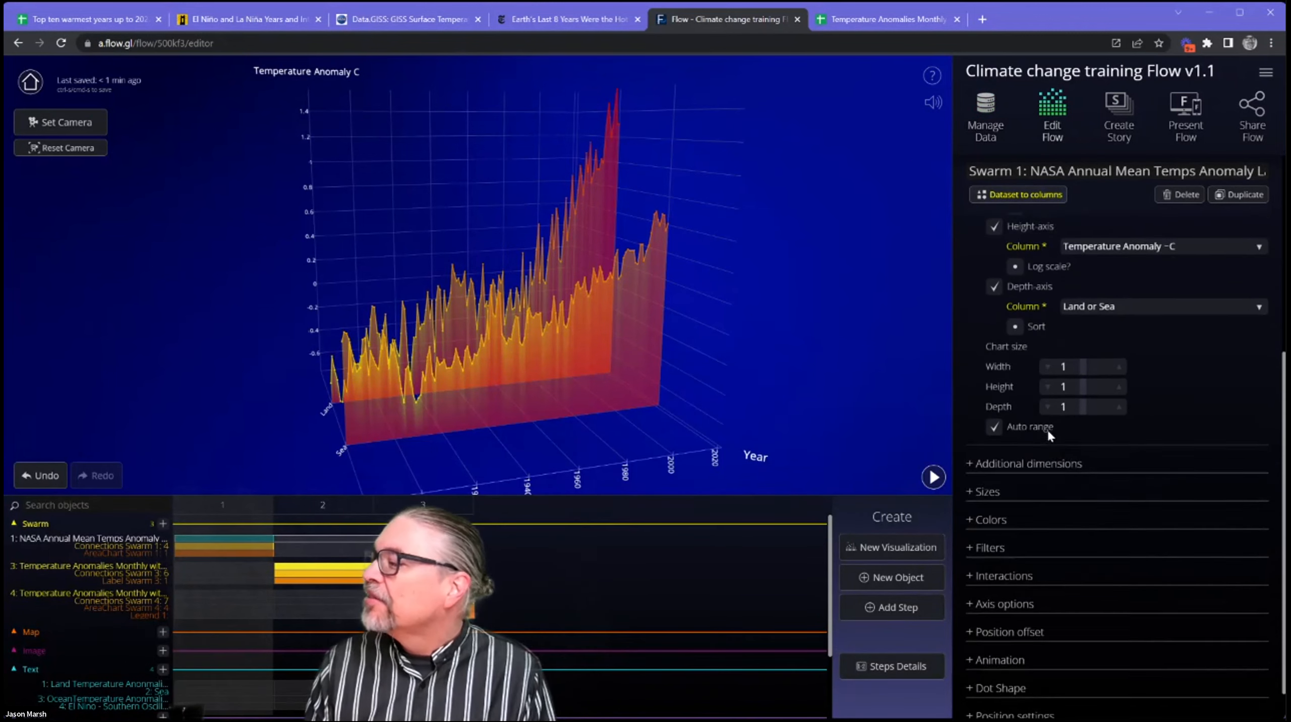
{"action": "scroll", "coordinate": [1047, 424], "scroll_direction": "up", "scroll_amount": 5}
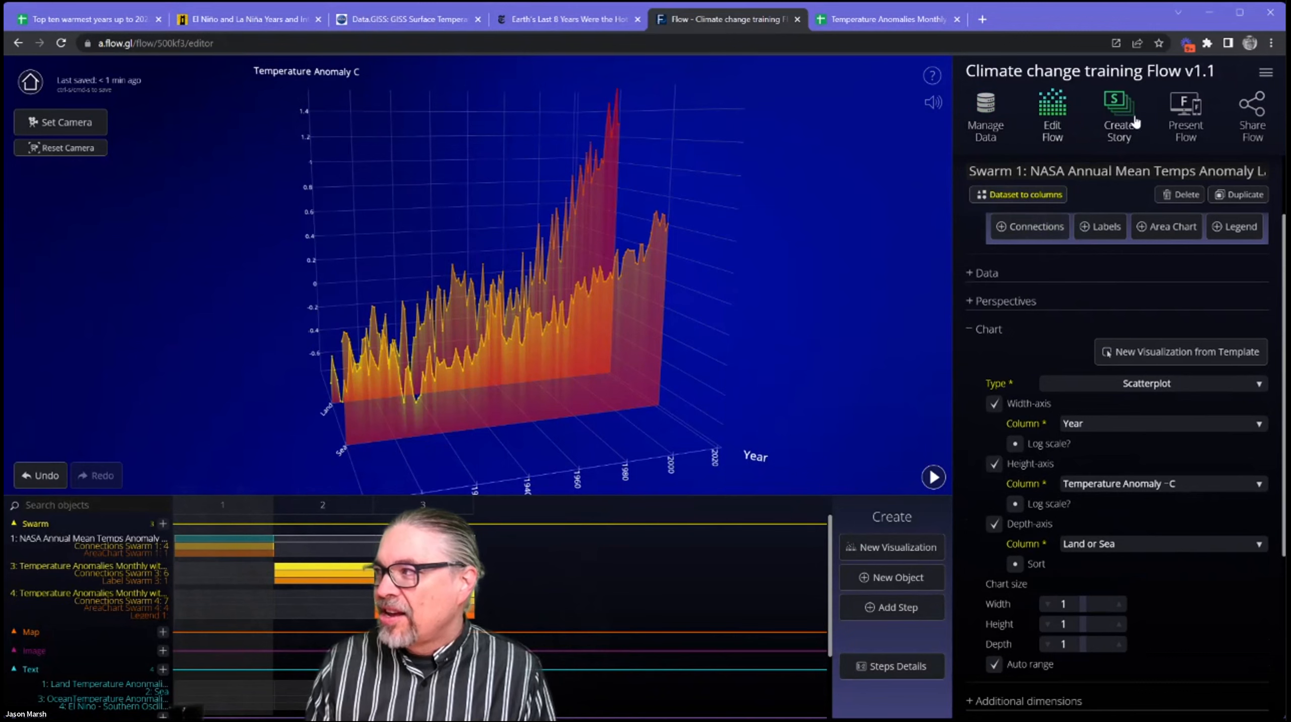
{"action": "left_click", "coordinate": [1117, 114]}
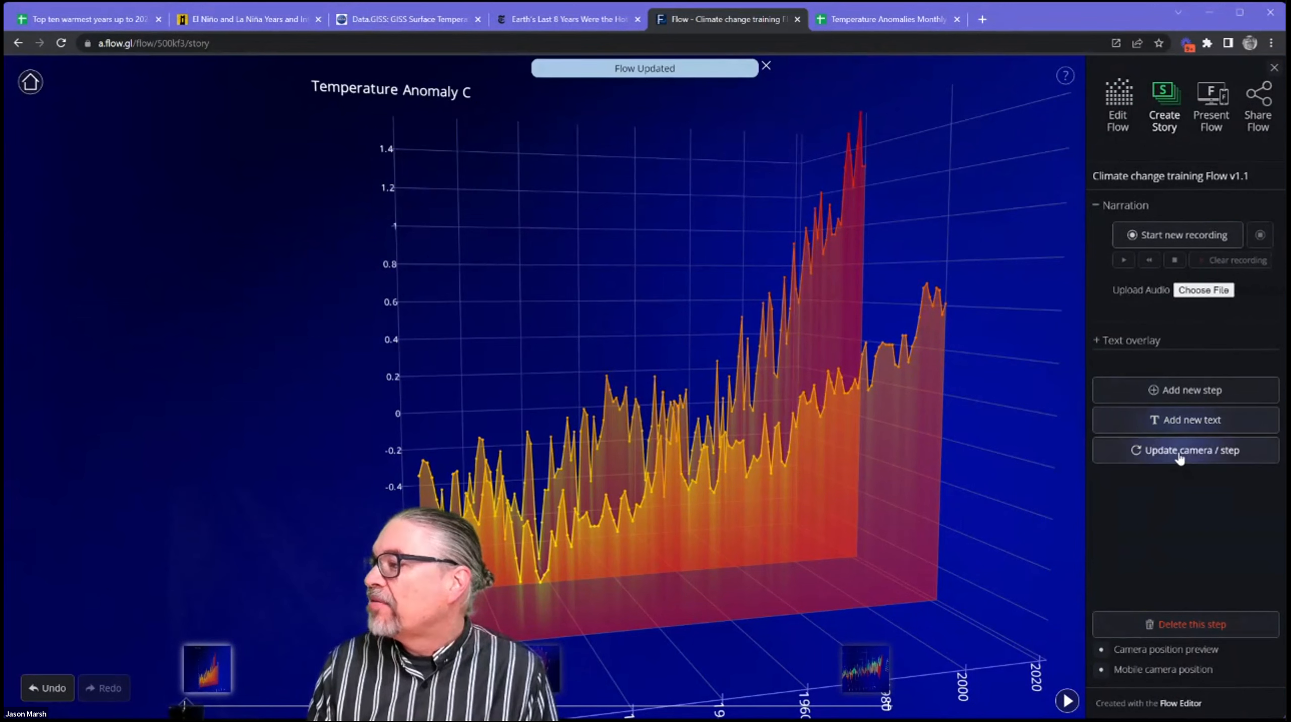
{"action": "left_click", "coordinate": [1121, 342]}
{"action": "left_click", "coordinate": [1121, 358]}
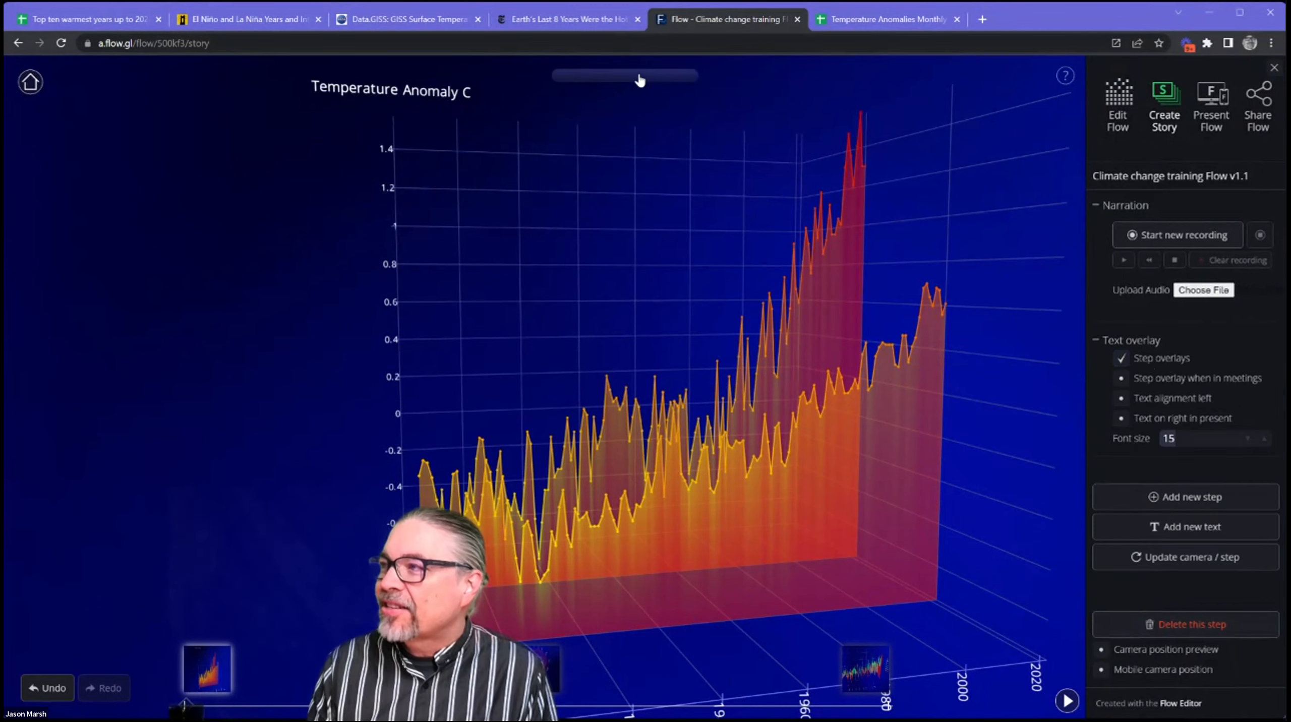
Add the overlay text "this is some overlay text" to step 1 of the story and apply it.
{"action": "left_click", "coordinate": [639, 77]}
{"action": "type", "text": "this is some overlay tesx"}
{"action": "key", "text": "BackSpace"}
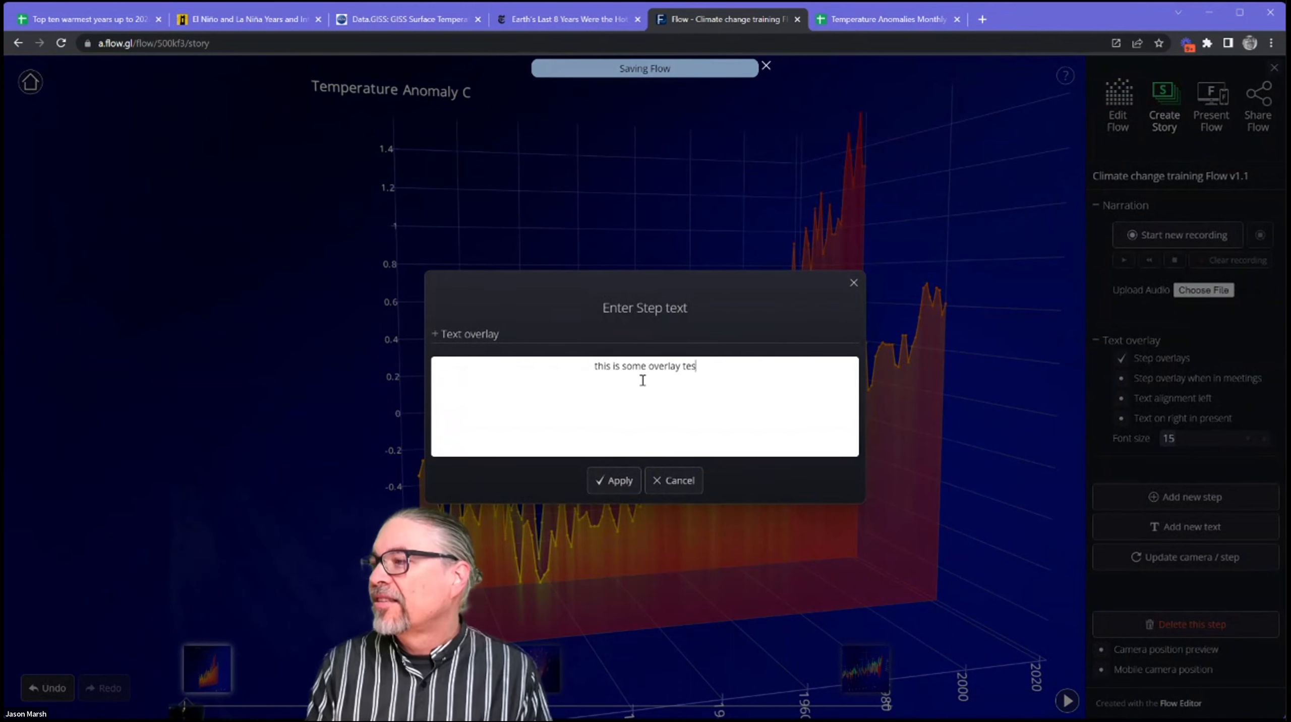
{"action": "key", "text": "BackSpace"}
{"action": "type", "text": "xt"}
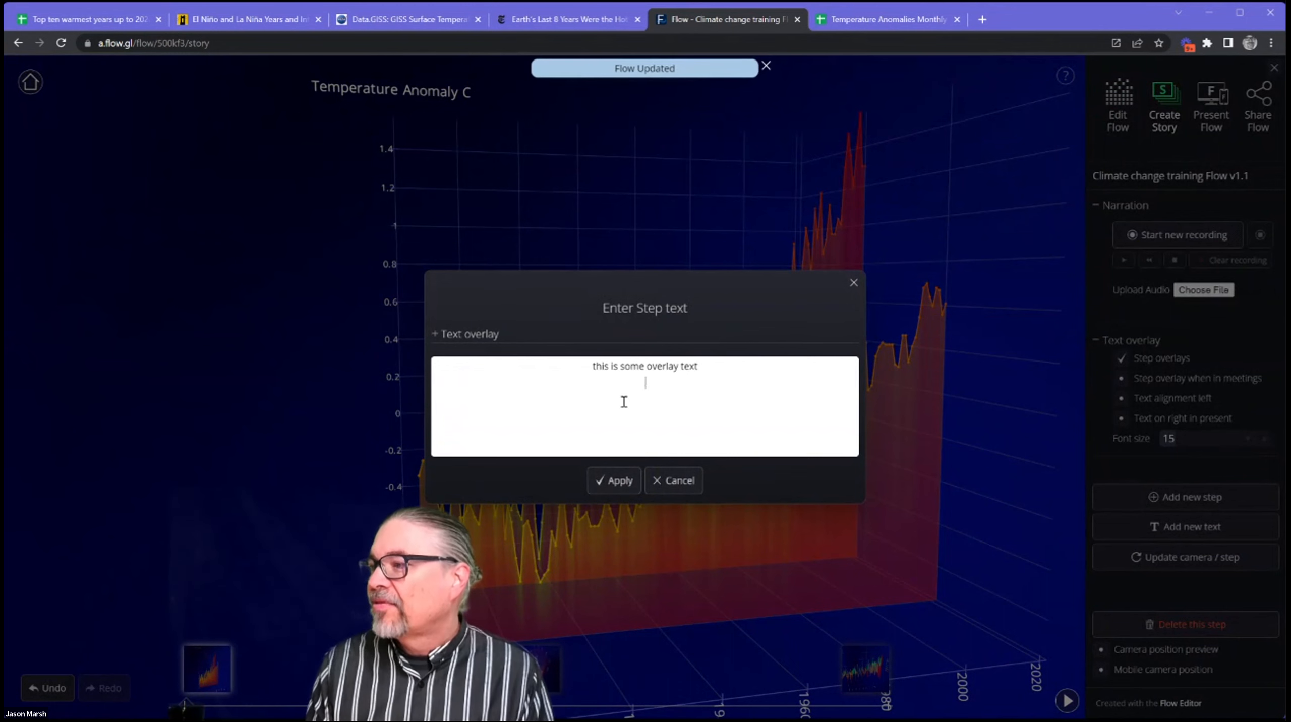
{"action": "left_click", "coordinate": [616, 489]}
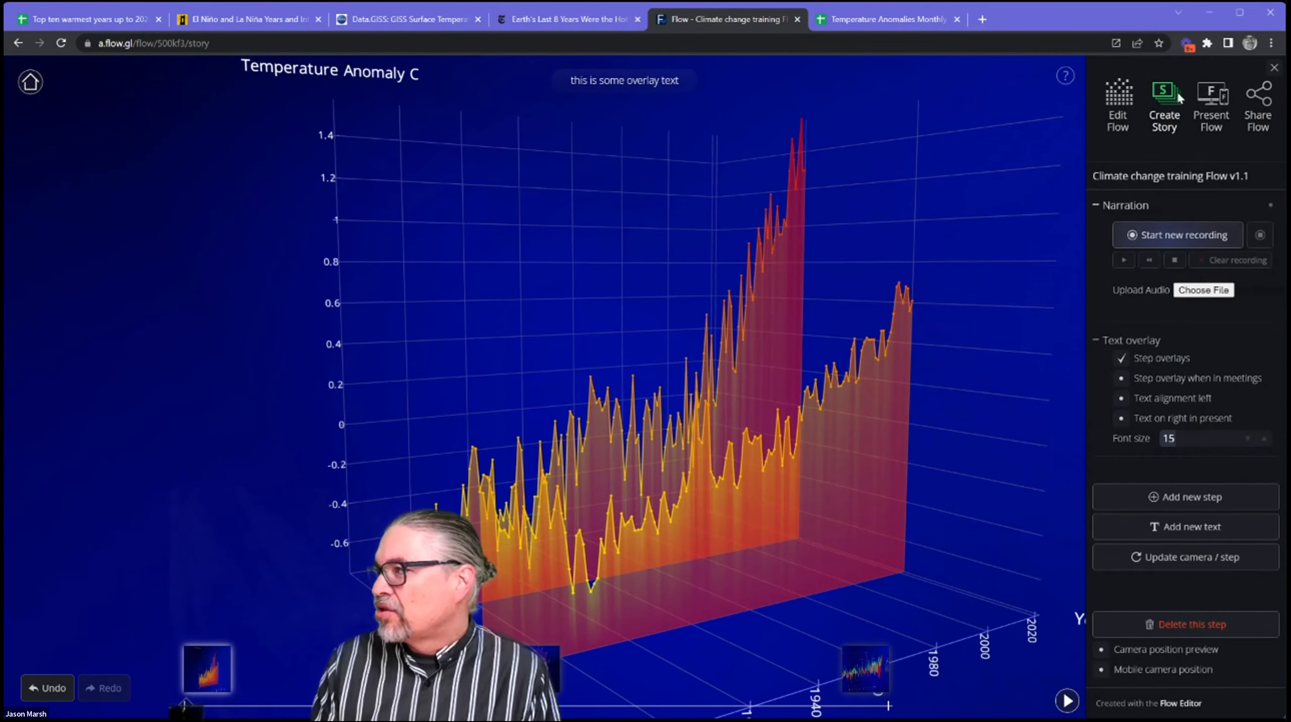
Return to editing the Flow, review the NASA swarm's chart settings and save the Flow.
{"action": "left_click", "coordinate": [1119, 108]}
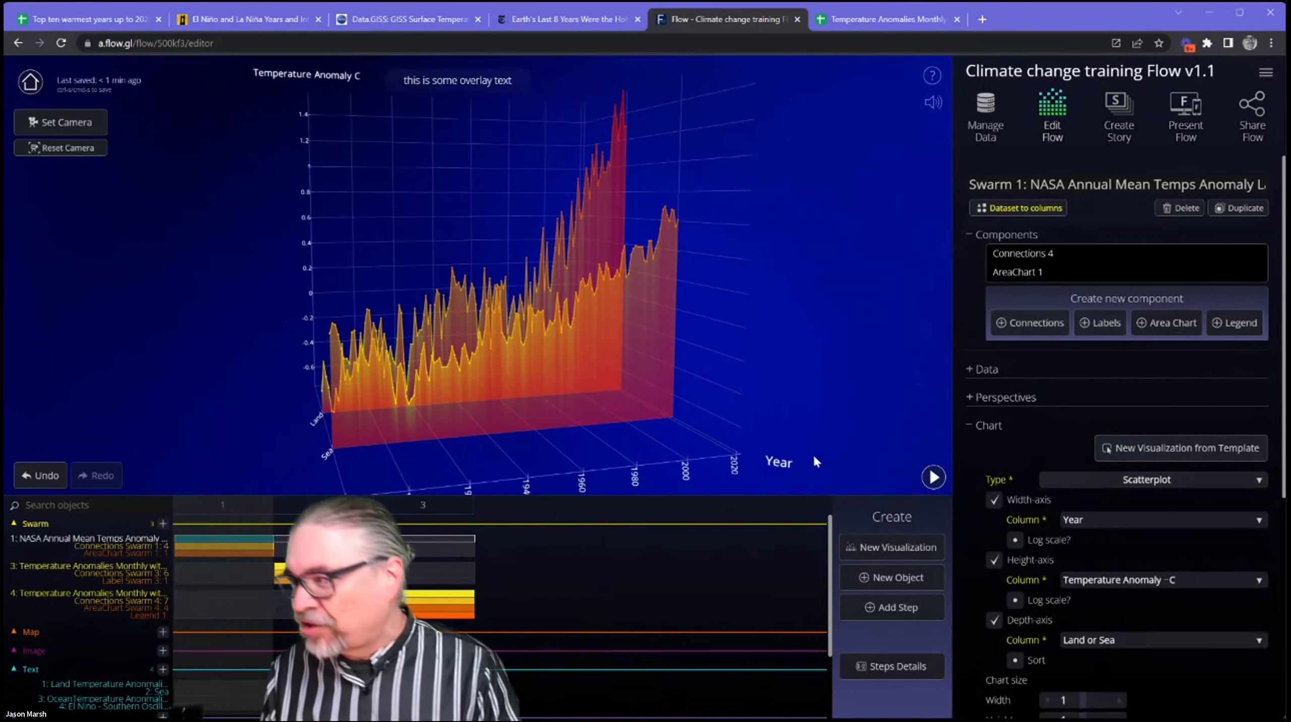
{"action": "scroll", "coordinate": [1116, 460], "scroll_direction": "down", "scroll_amount": 4}
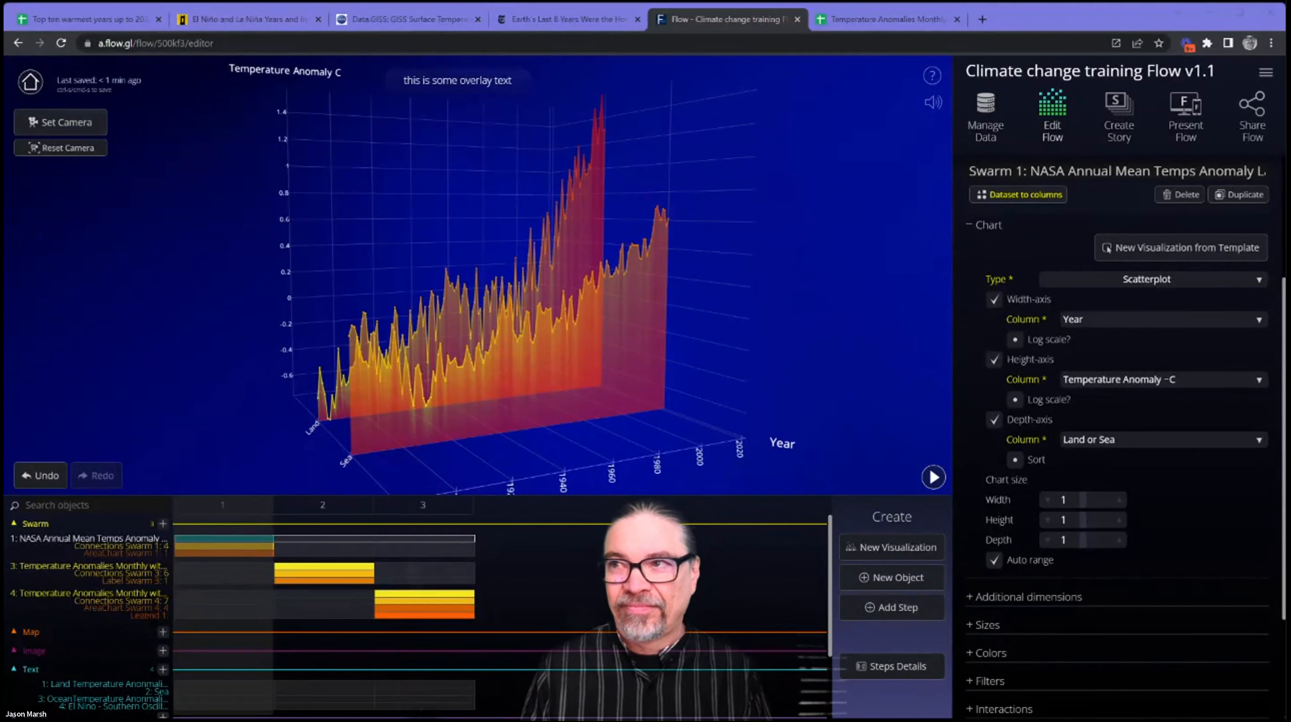
{"action": "key", "text": "ctrl+s"}
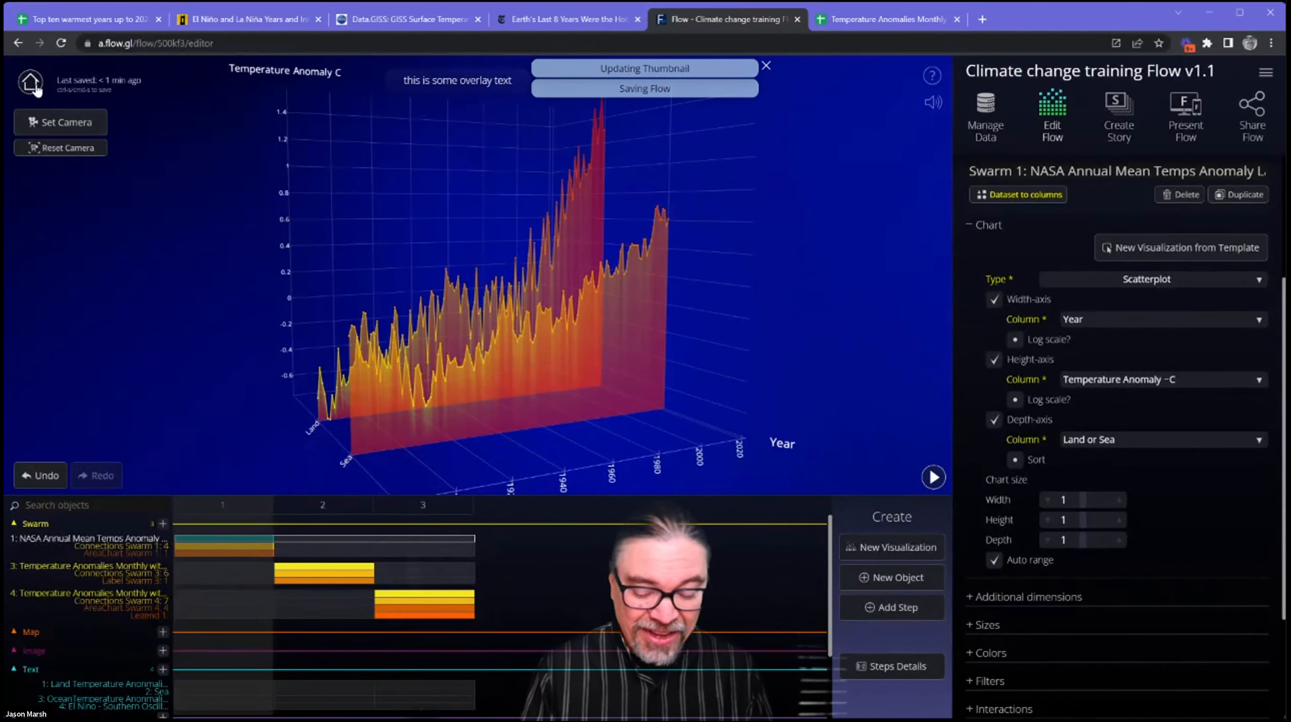
Leave the editor for the workspace's list of Flows and create a new Flow.
{"action": "left_click", "coordinate": [36, 89]}
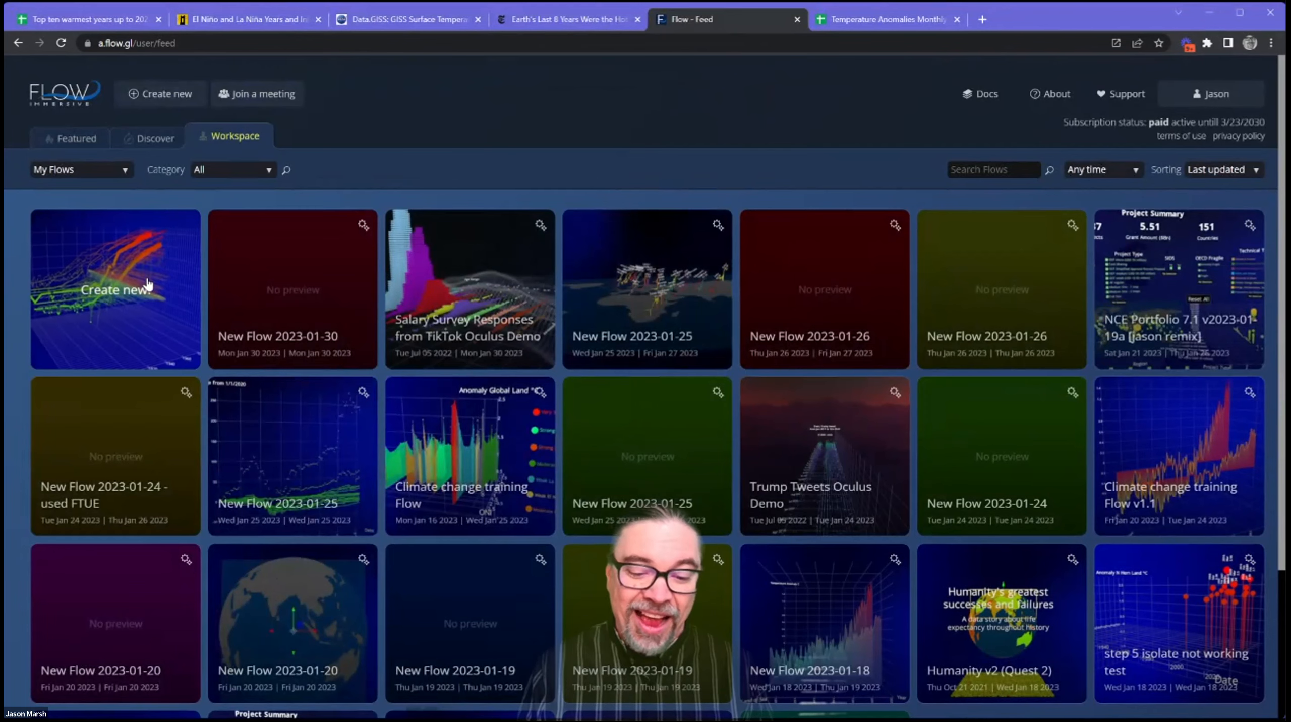
{"action": "left_click", "coordinate": [148, 285]}
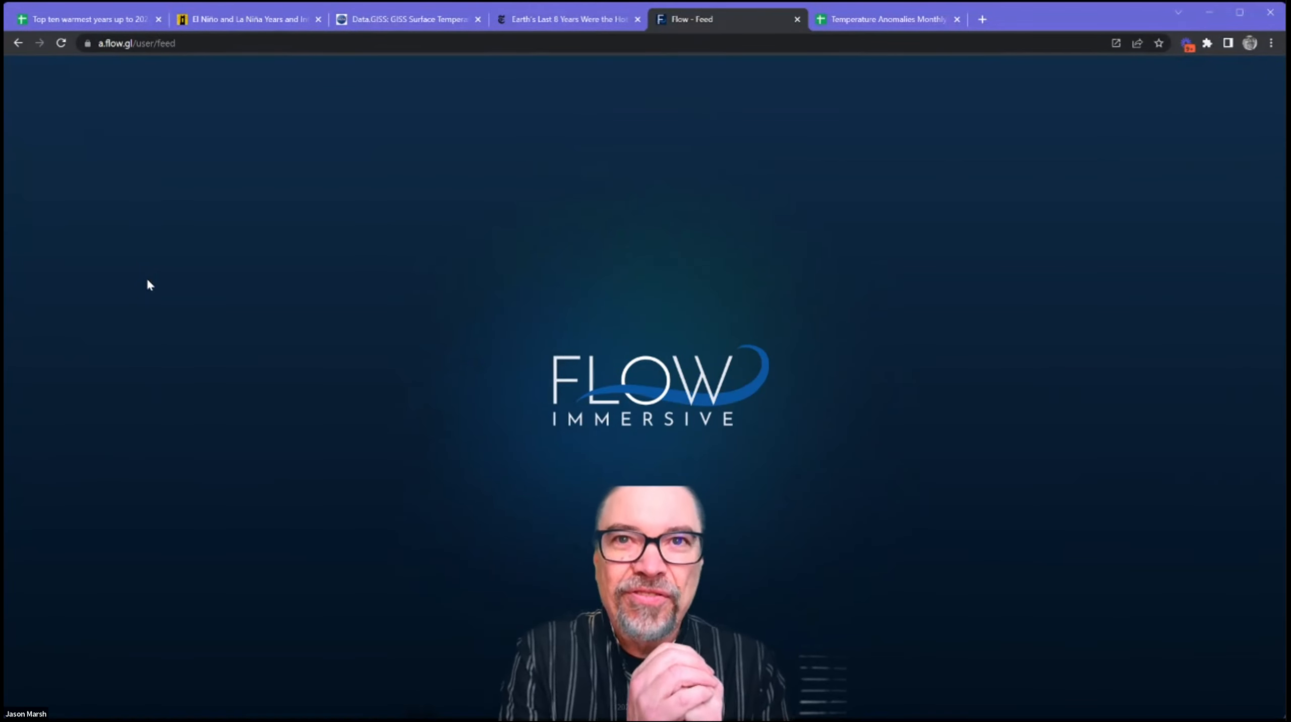
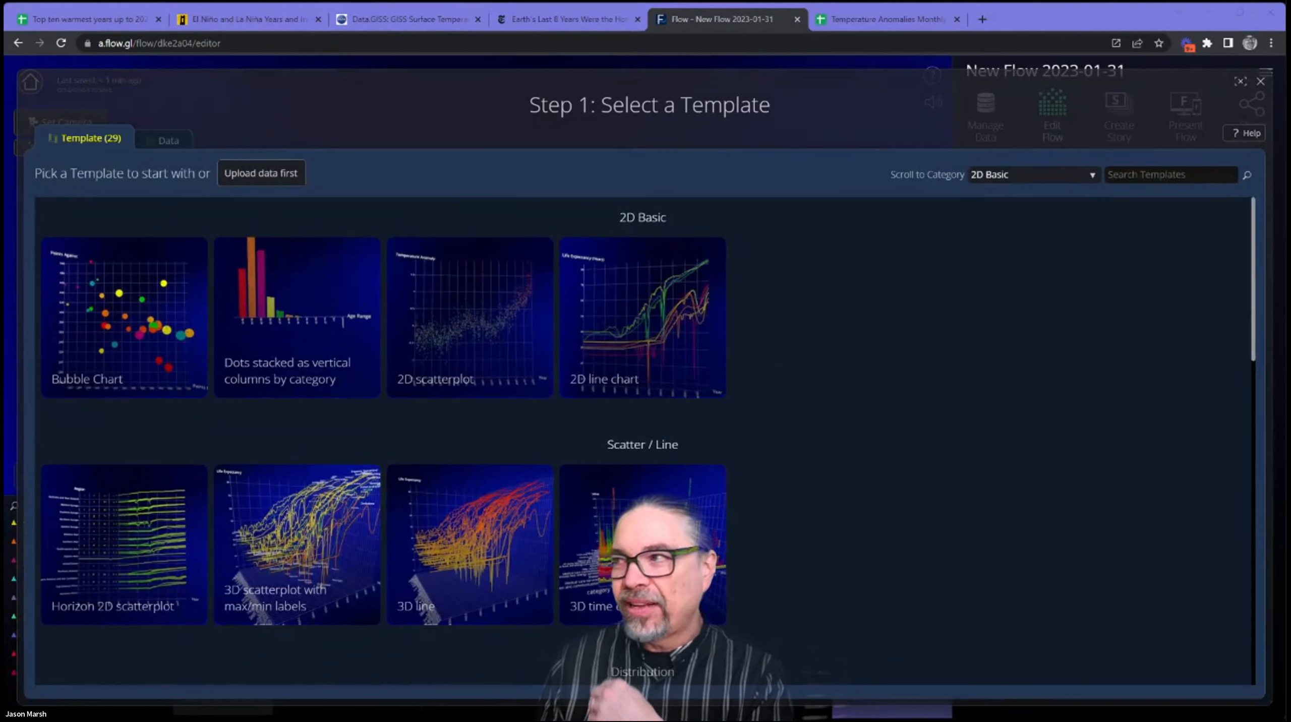
Look through the template gallery from the 2D Basic category down to the geospatial and radar chart templates.
{"action": "scroll", "coordinate": [649, 441], "scroll_direction": "down", "scroll_amount": 1}
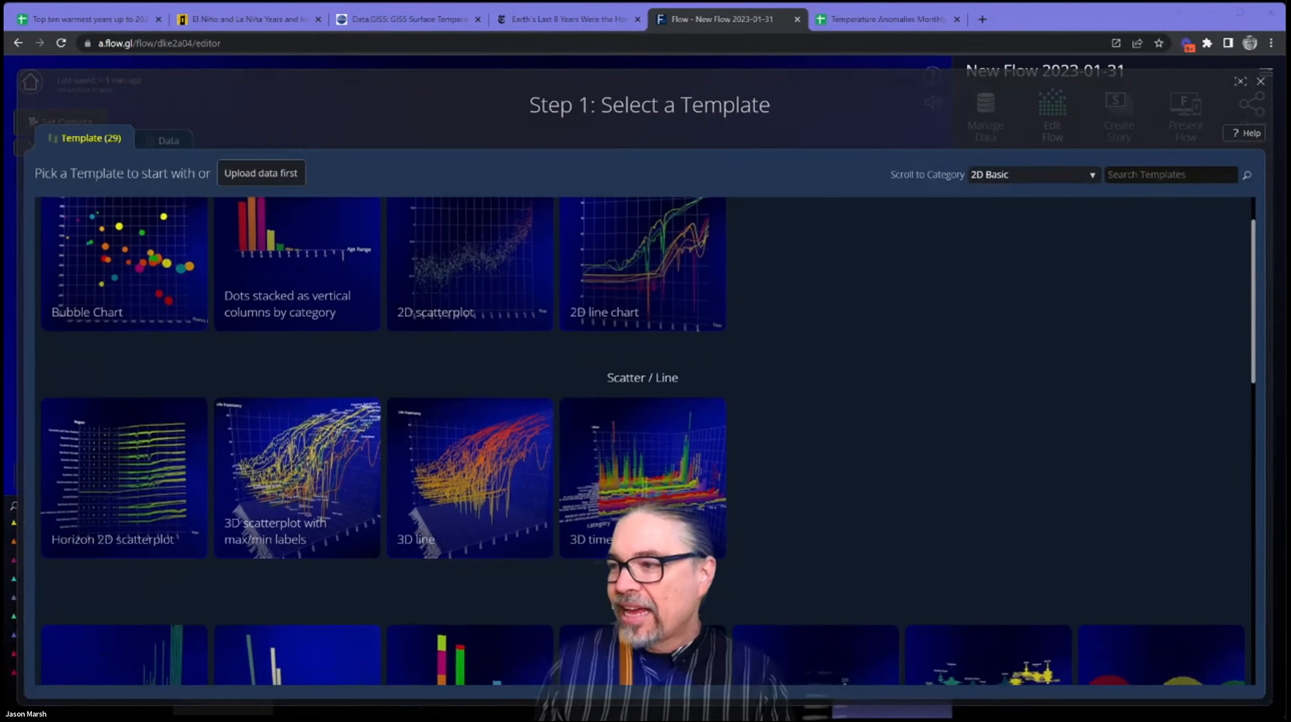
{"action": "scroll", "coordinate": [642, 441], "scroll_direction": "up", "scroll_amount": 1}
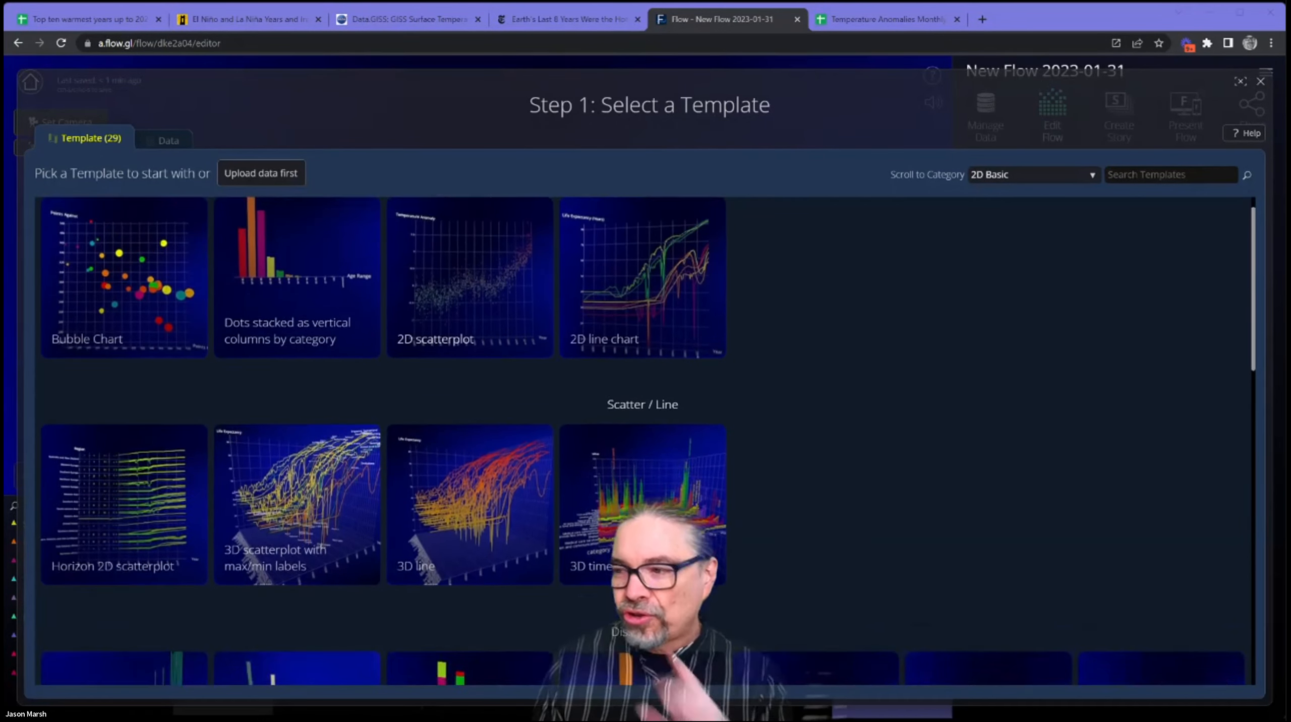
{"action": "scroll", "coordinate": [642, 440], "scroll_direction": "down", "scroll_amount": 2}
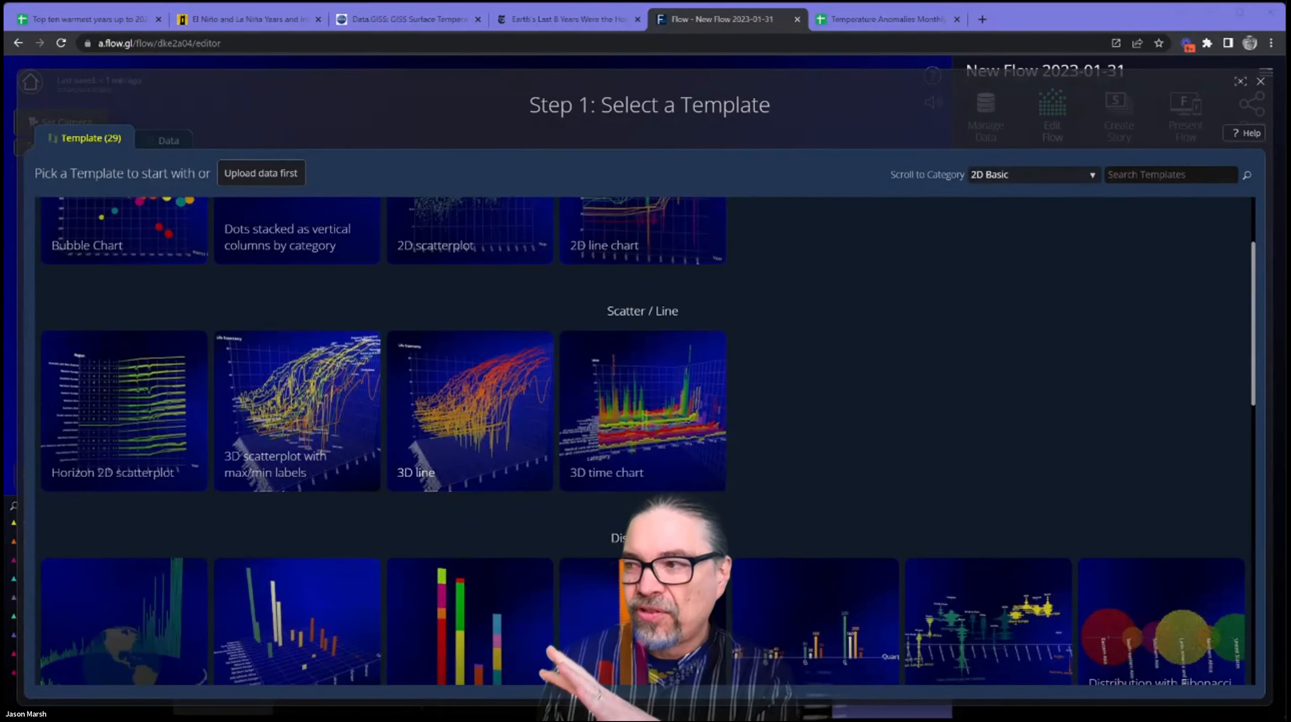
{"action": "scroll", "coordinate": [643, 440], "scroll_direction": "down", "scroll_amount": 1}
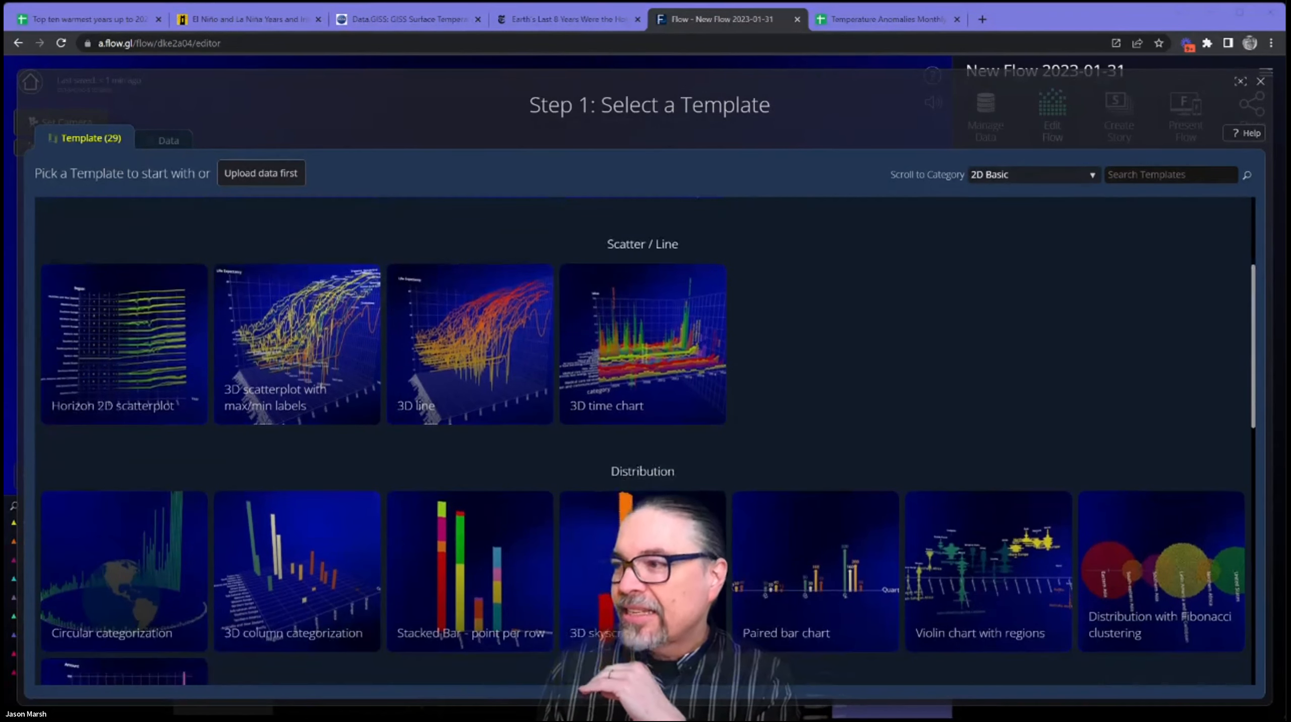
{"action": "scroll", "coordinate": [642, 441], "scroll_direction": "up", "scroll_amount": 3}
{"action": "scroll", "coordinate": [642, 441], "scroll_direction": "down", "scroll_amount": 1}
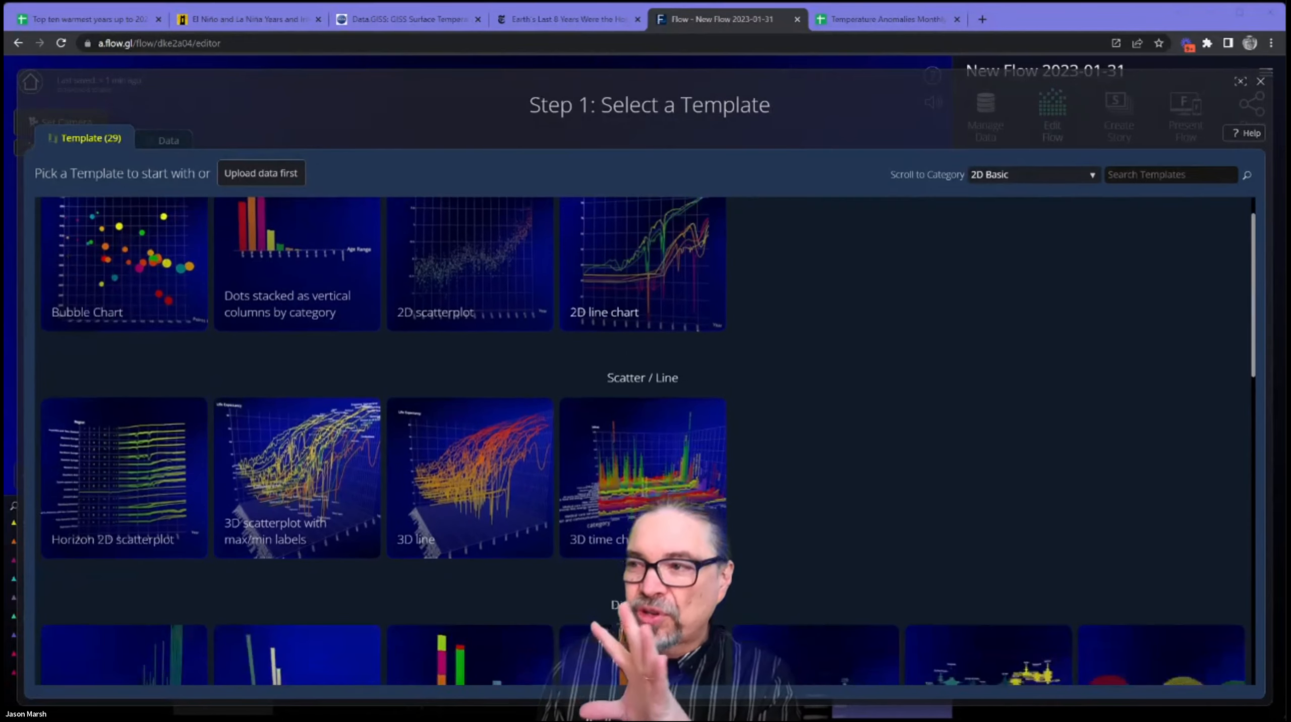
{"action": "scroll", "coordinate": [643, 441], "scroll_direction": "up", "scroll_amount": 1}
{"action": "scroll", "coordinate": [642, 441], "scroll_direction": "down", "scroll_amount": 5}
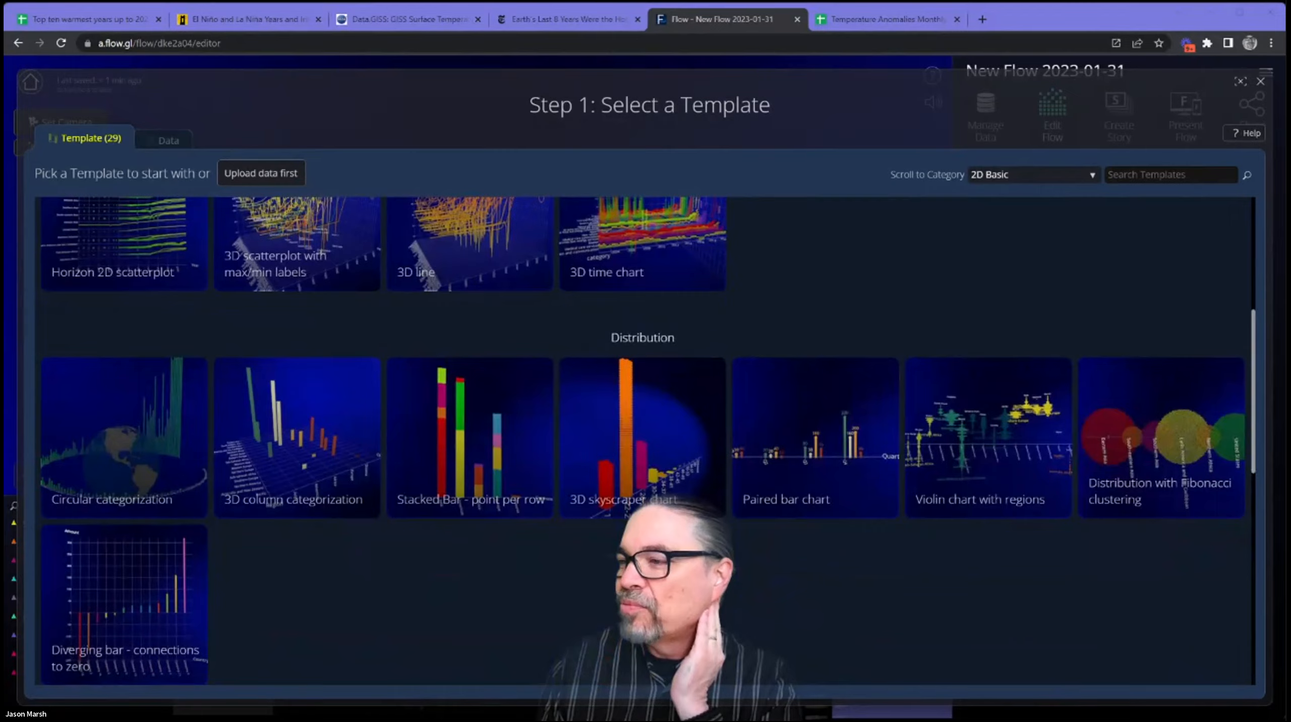
{"action": "scroll", "coordinate": [643, 440], "scroll_direction": "down", "scroll_amount": 8}
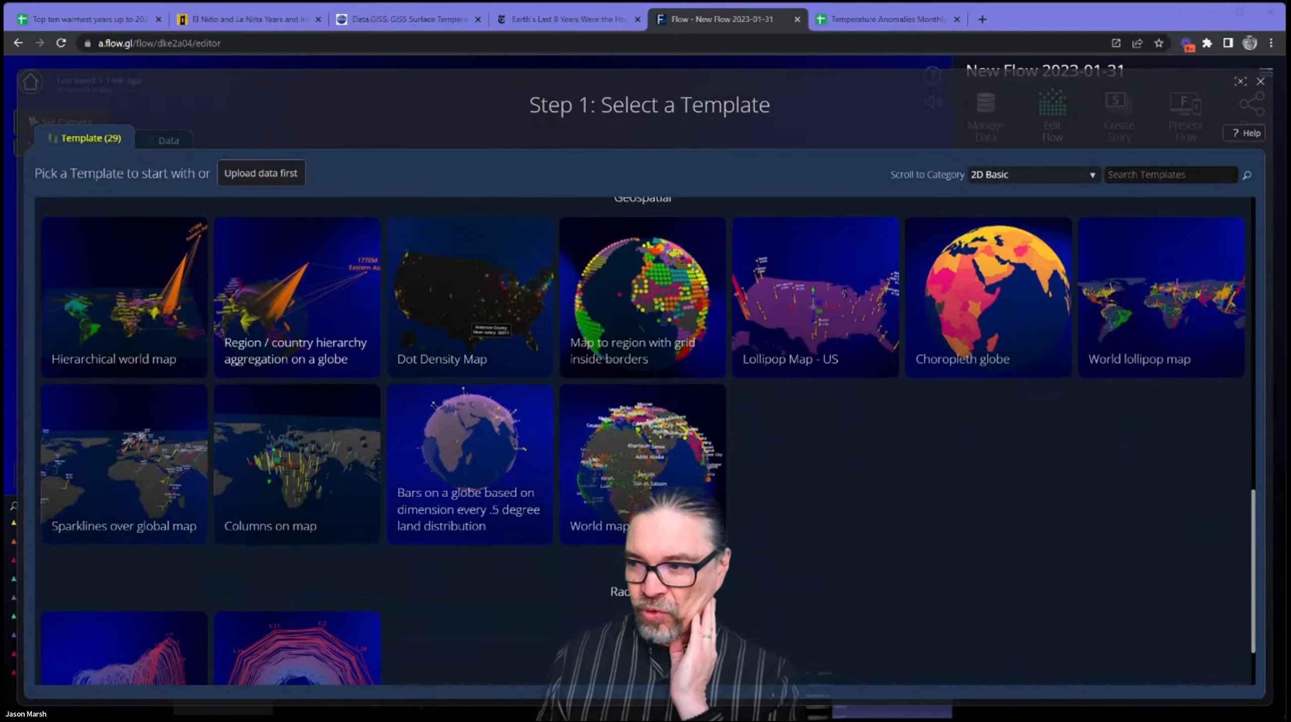
{"action": "scroll", "coordinate": [642, 441], "scroll_direction": "down", "scroll_amount": 2}
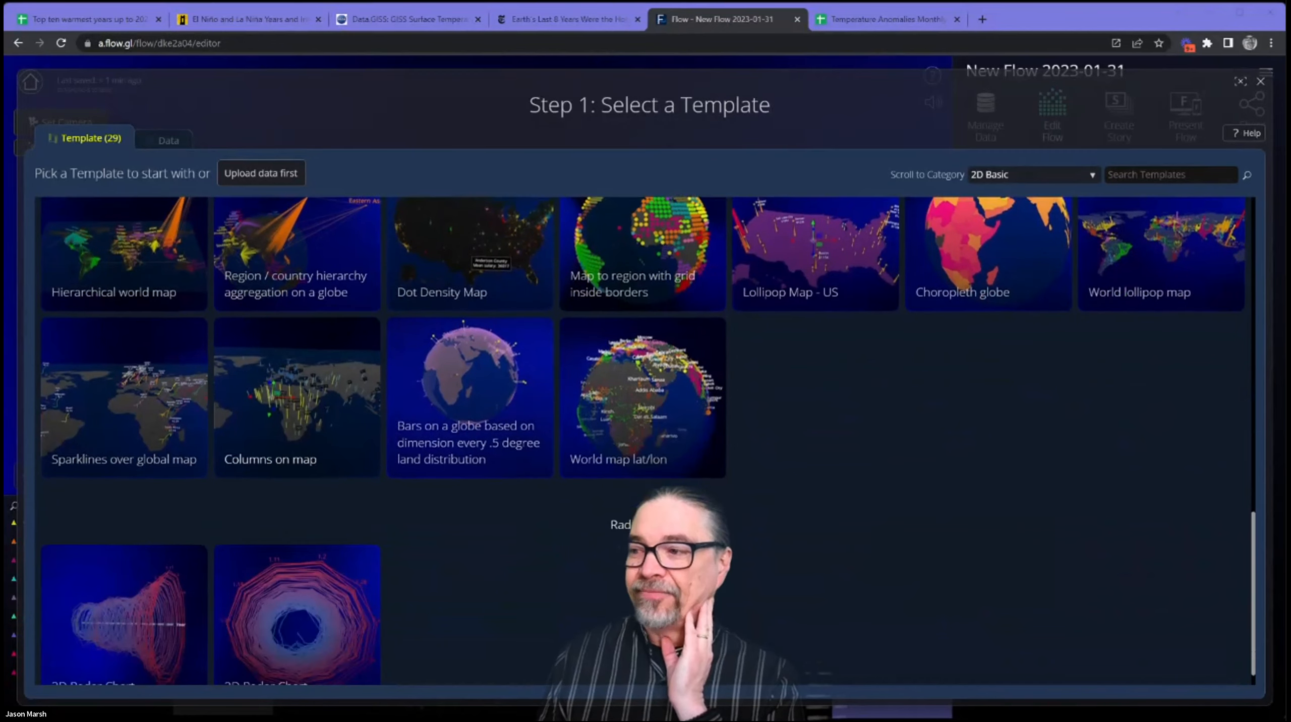
{"action": "scroll", "coordinate": [643, 441], "scroll_direction": "up", "scroll_amount": 3}
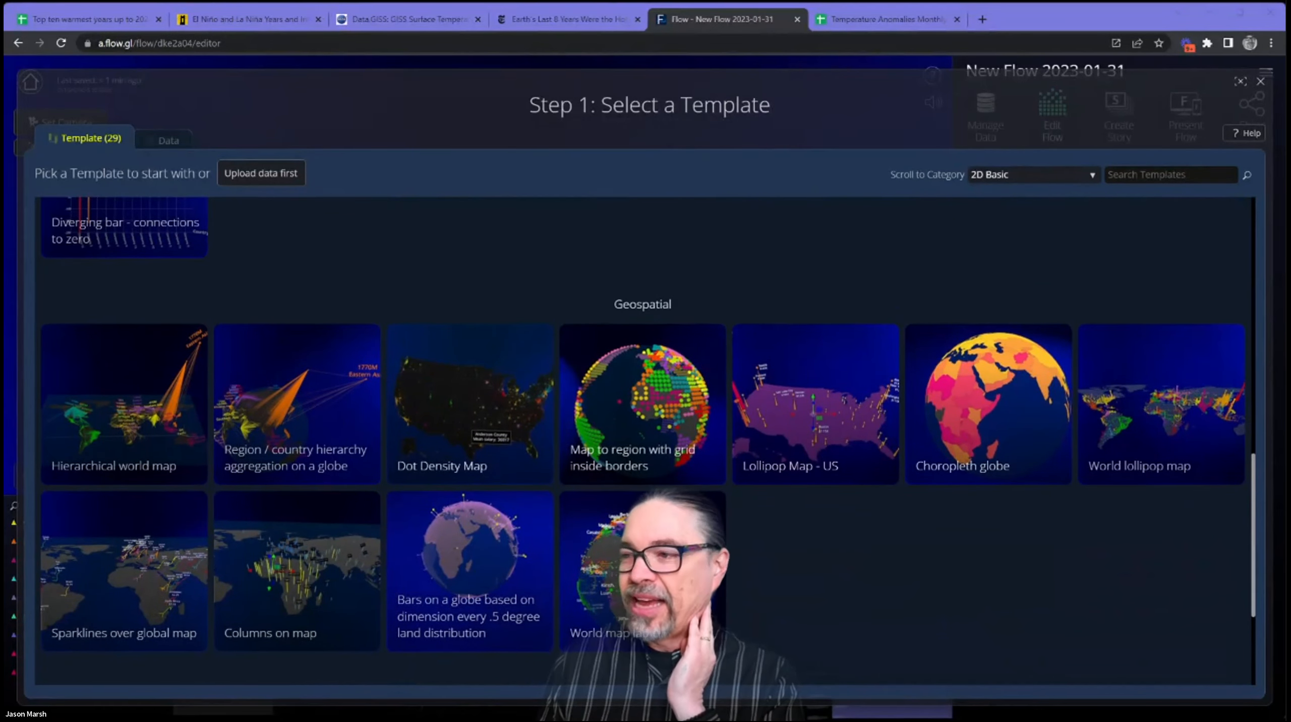
{"action": "scroll", "coordinate": [643, 441], "scroll_direction": "up", "scroll_amount": 6}
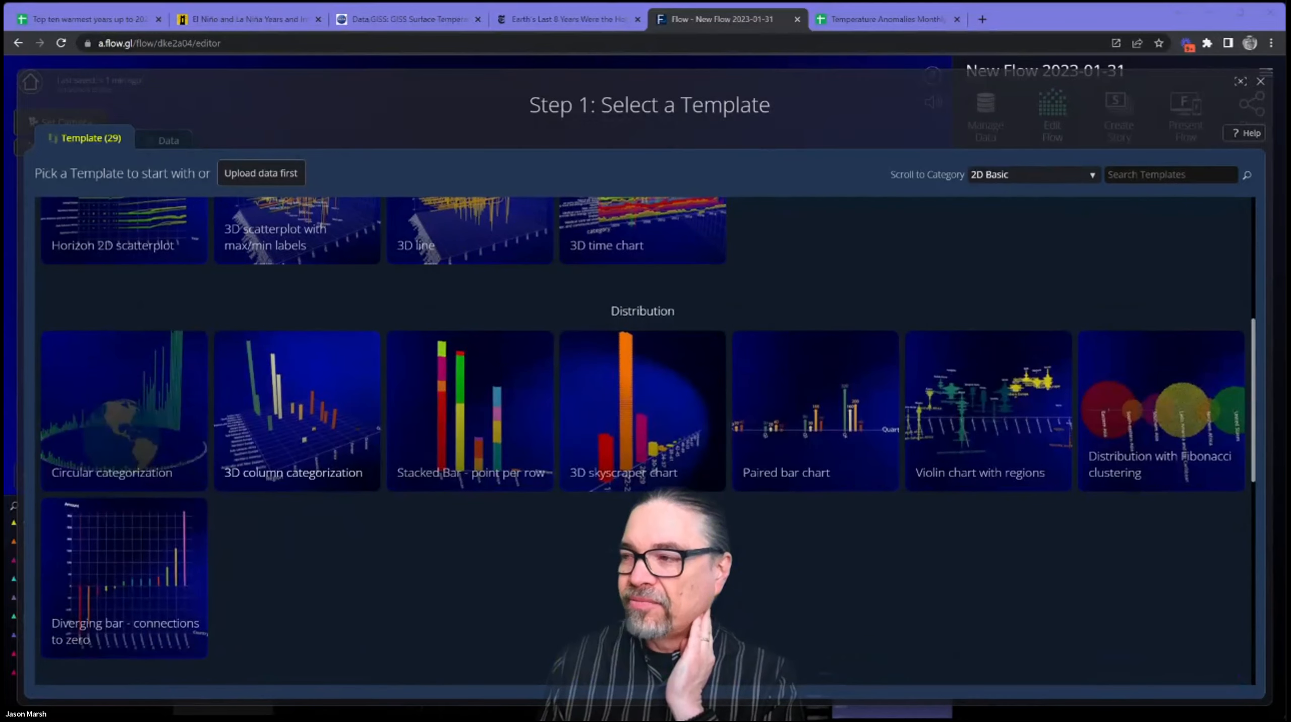
{"action": "scroll", "coordinate": [642, 441], "scroll_direction": "up", "scroll_amount": 5}
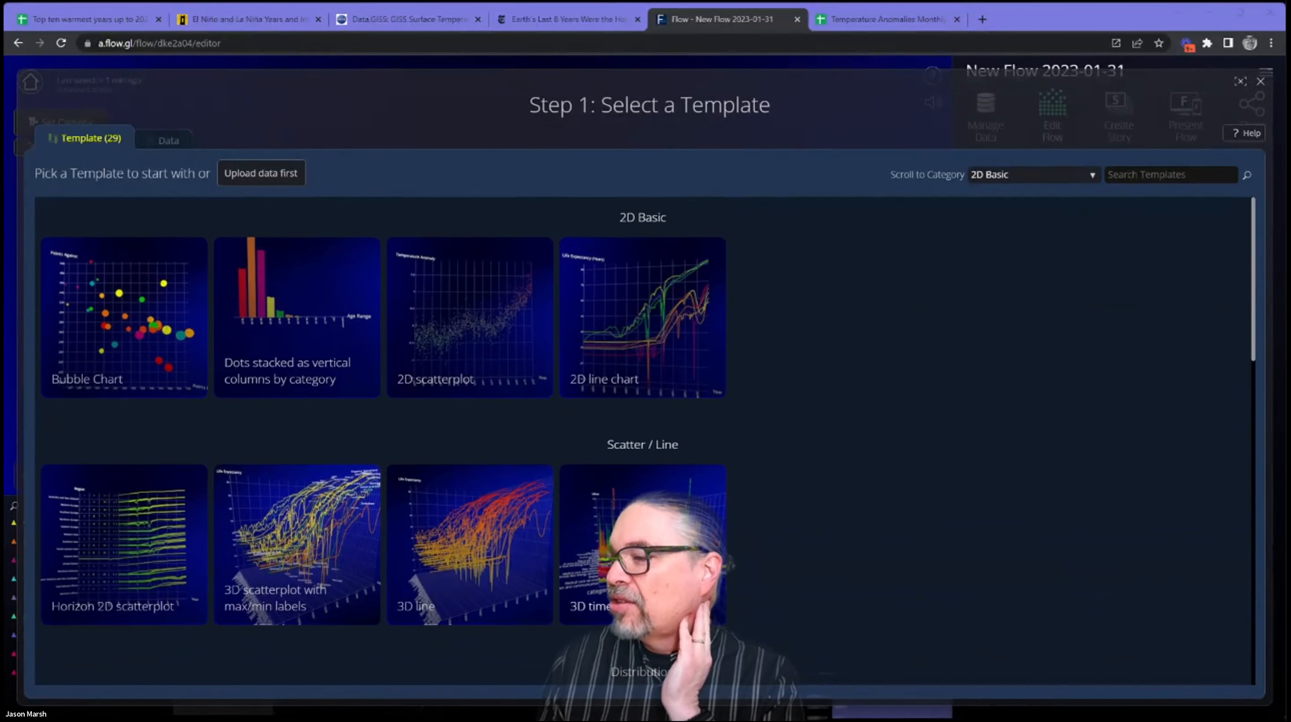
Create a visualization from the 3D time chart template and inspect the sample chart from several angles.
{"action": "left_click", "coordinate": [878, 514]}
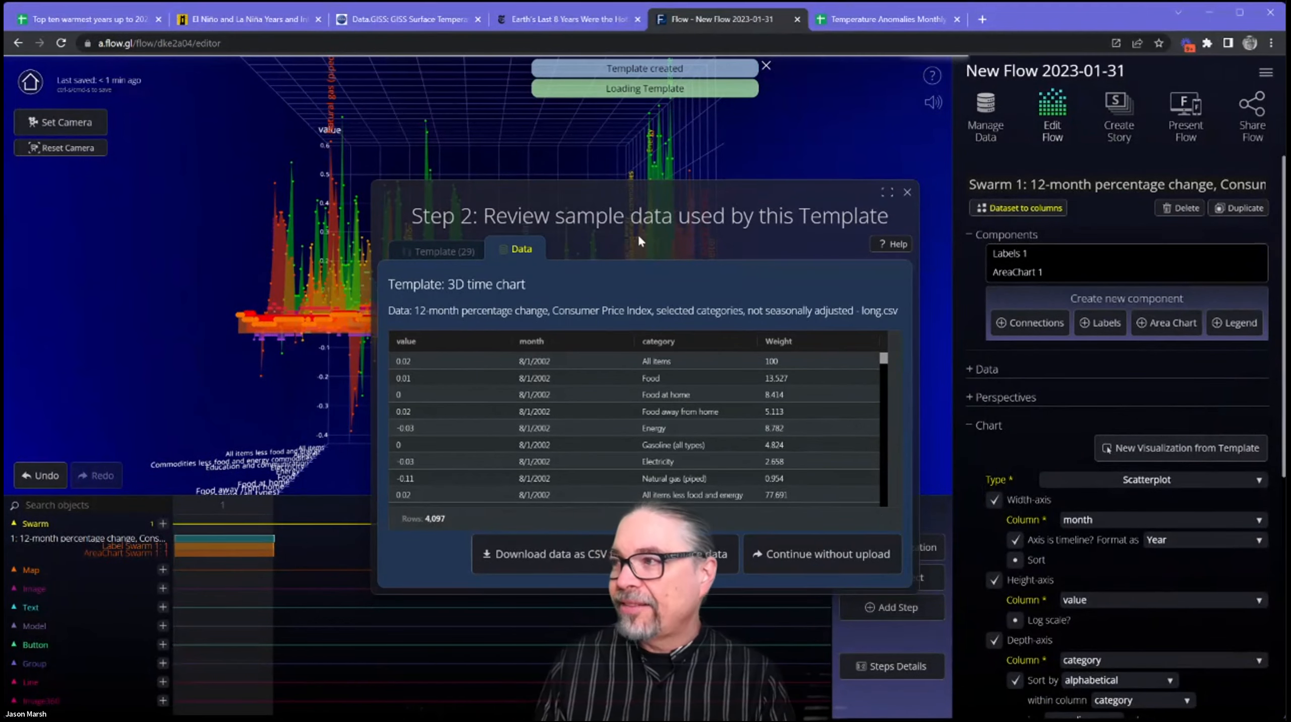
{"action": "left_click_drag", "start_coordinate": [655, 182], "coordinate": [1031, 328]}
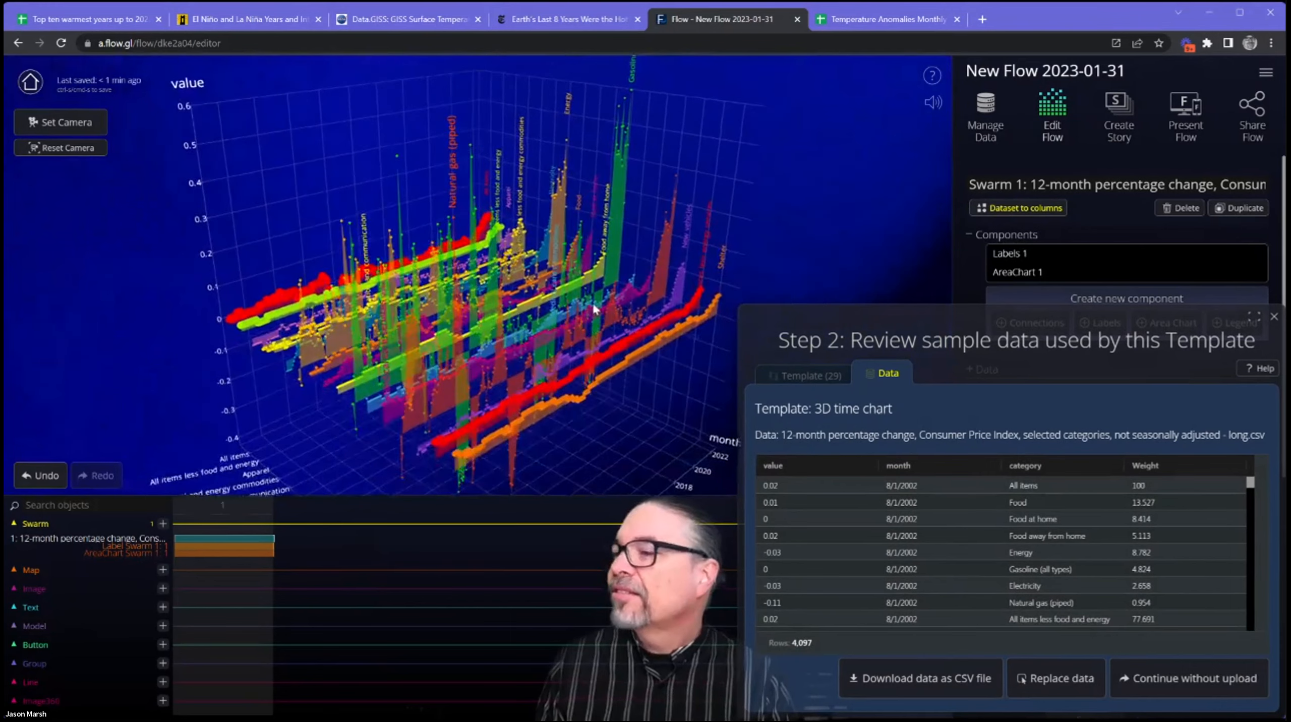
{"action": "scroll", "coordinate": [563, 410], "scroll_direction": "down", "scroll_amount": 1}
{"action": "mouse_move", "coordinate": [565, 411]}
{"action": "left_mouse_down"}
{"action": "mouse_move", "coordinate": [504, 378]}
{"action": "mouse_move", "coordinate": [464, 375]}
{"action": "mouse_move", "coordinate": [587, 407]}
{"action": "left_mouse_up"}
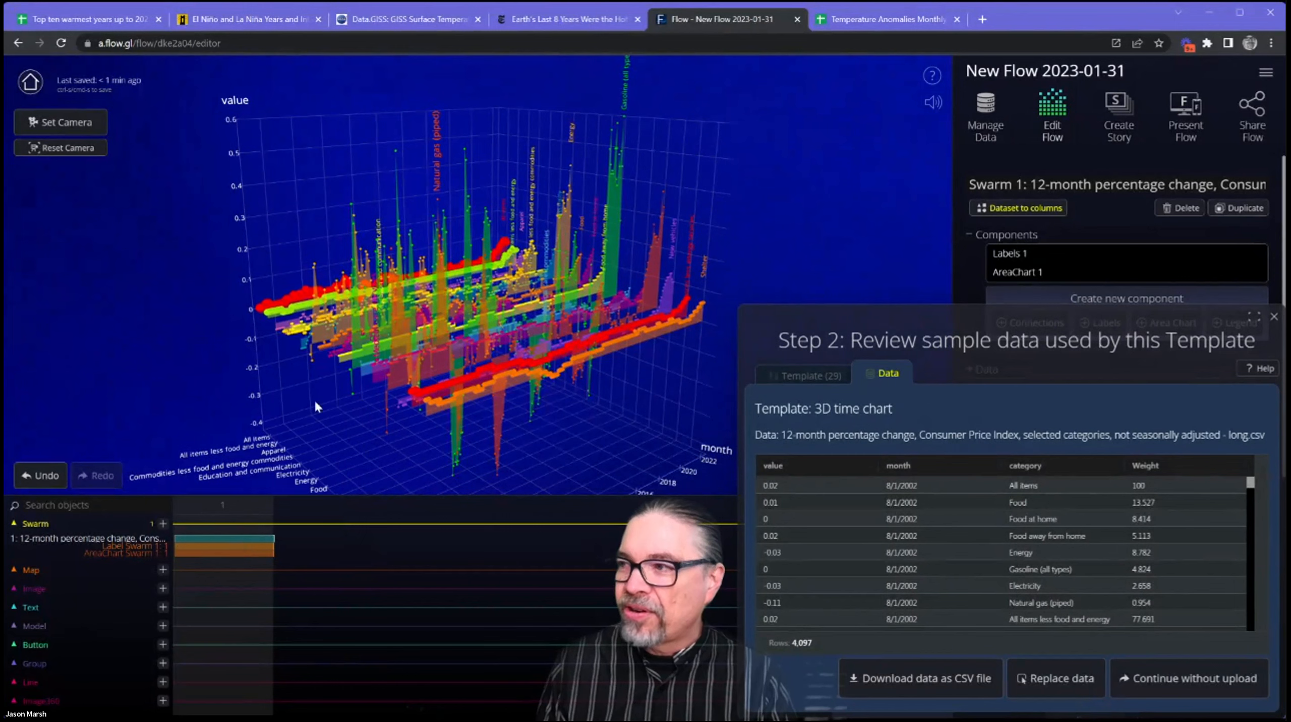
{"action": "left_click_drag", "start_coordinate": [547, 370], "coordinate": [490, 346]}
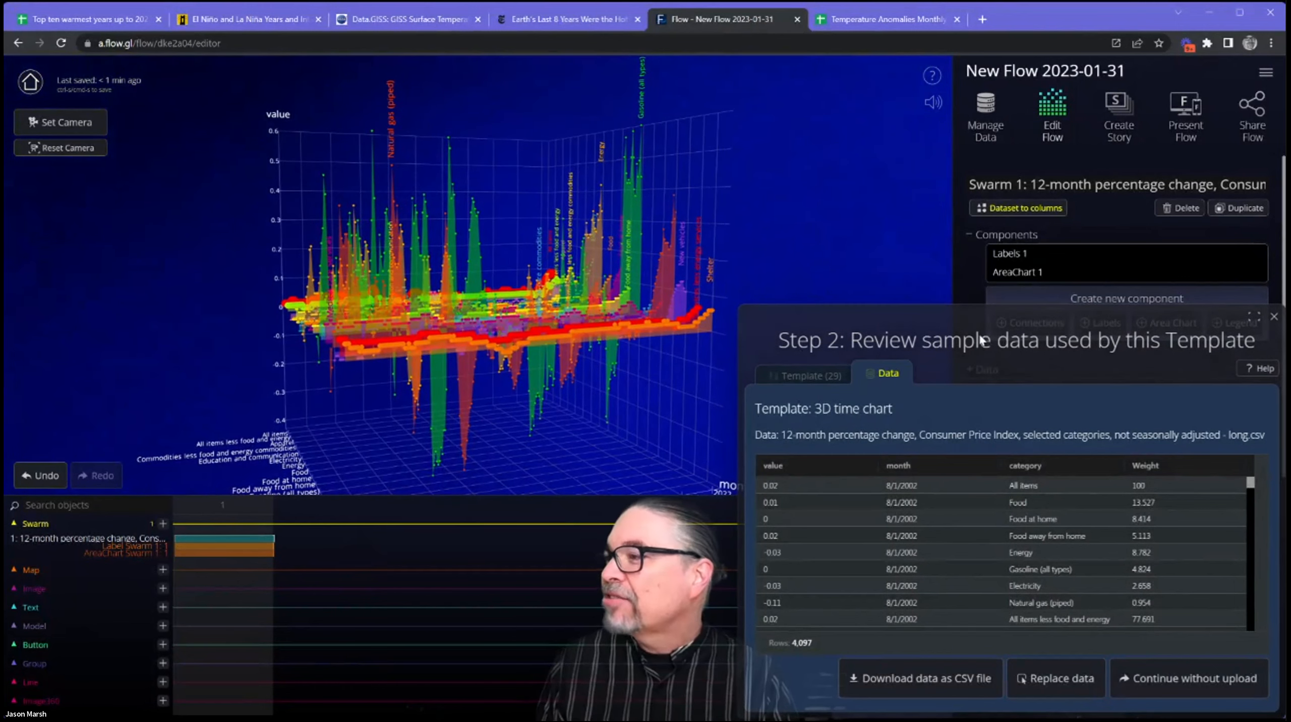
Review the template's sample data table and replace that data with the CSV file ria.csv.
{"action": "left_click_drag", "start_coordinate": [997, 317], "coordinate": [653, 228]}
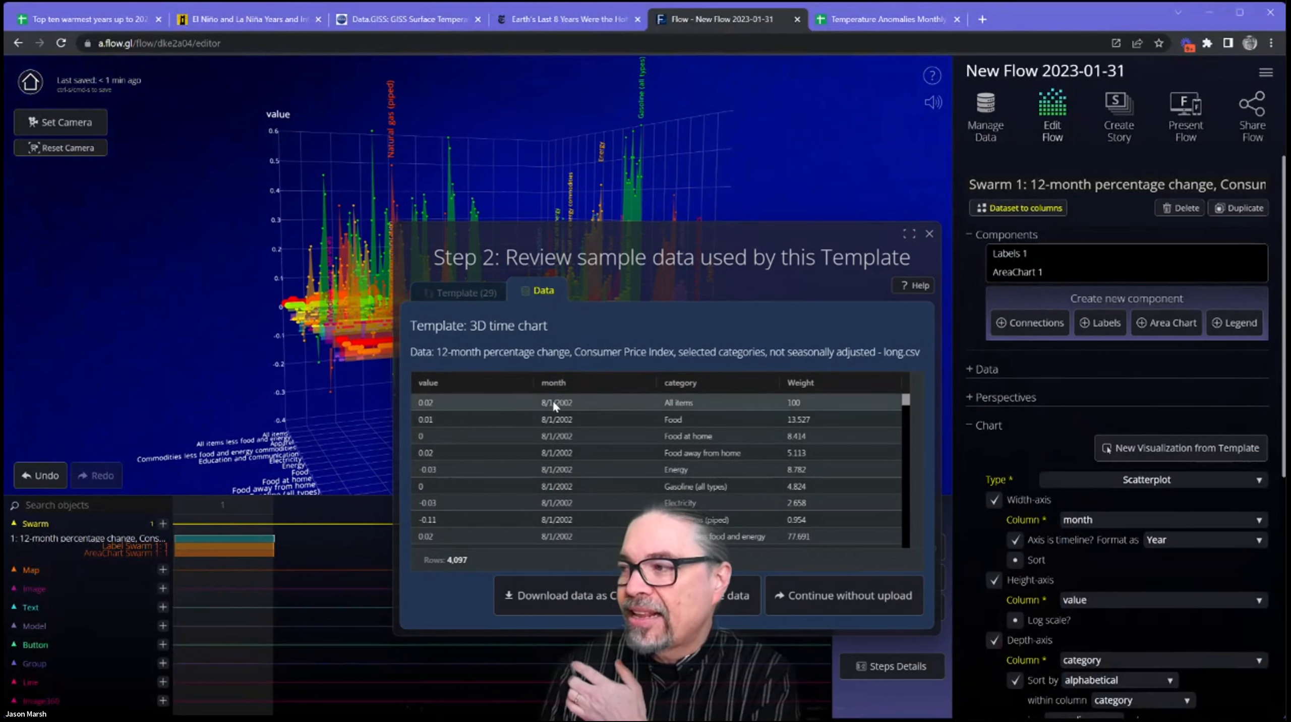
{"action": "left_click_drag", "start_coordinate": [567, 230], "coordinate": [668, 247]}
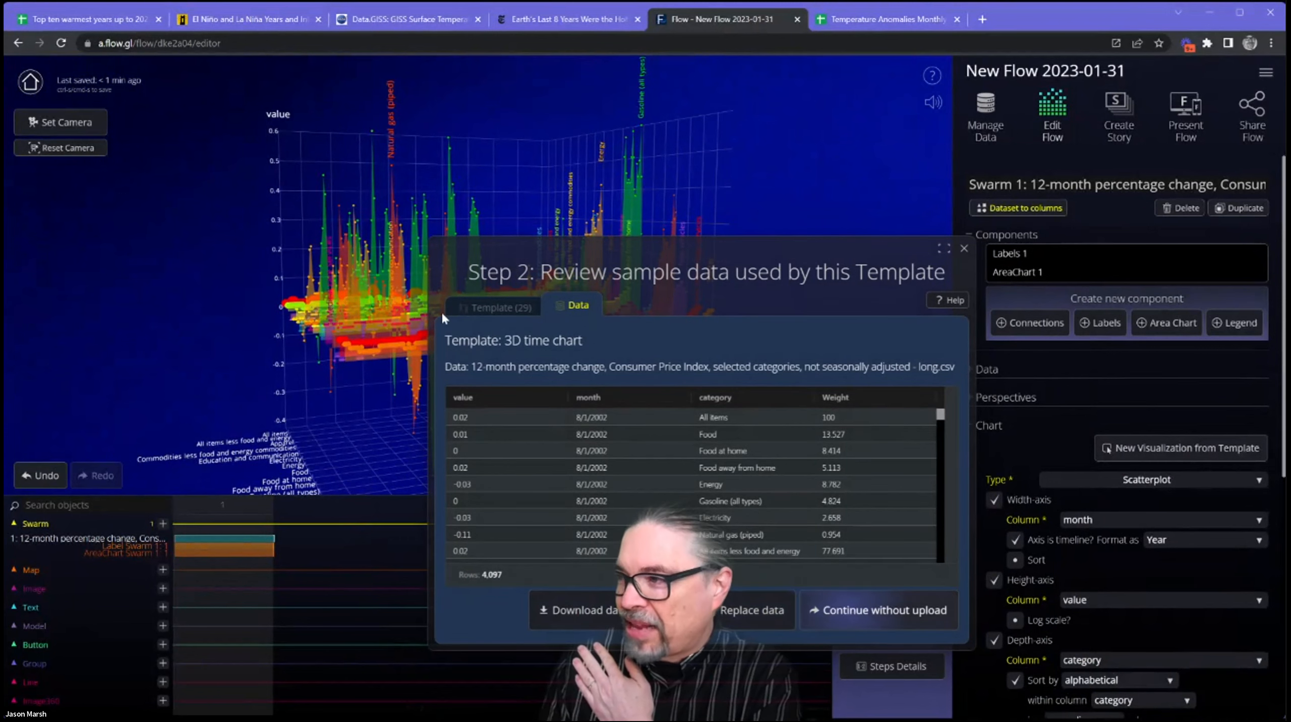
{"action": "mouse_move", "coordinate": [379, 302]}
{"action": "left_mouse_down"}
{"action": "mouse_move", "coordinate": [390, 251]}
{"action": "mouse_move", "coordinate": [371, 338]}
{"action": "mouse_move", "coordinate": [375, 291]}
{"action": "left_mouse_up"}
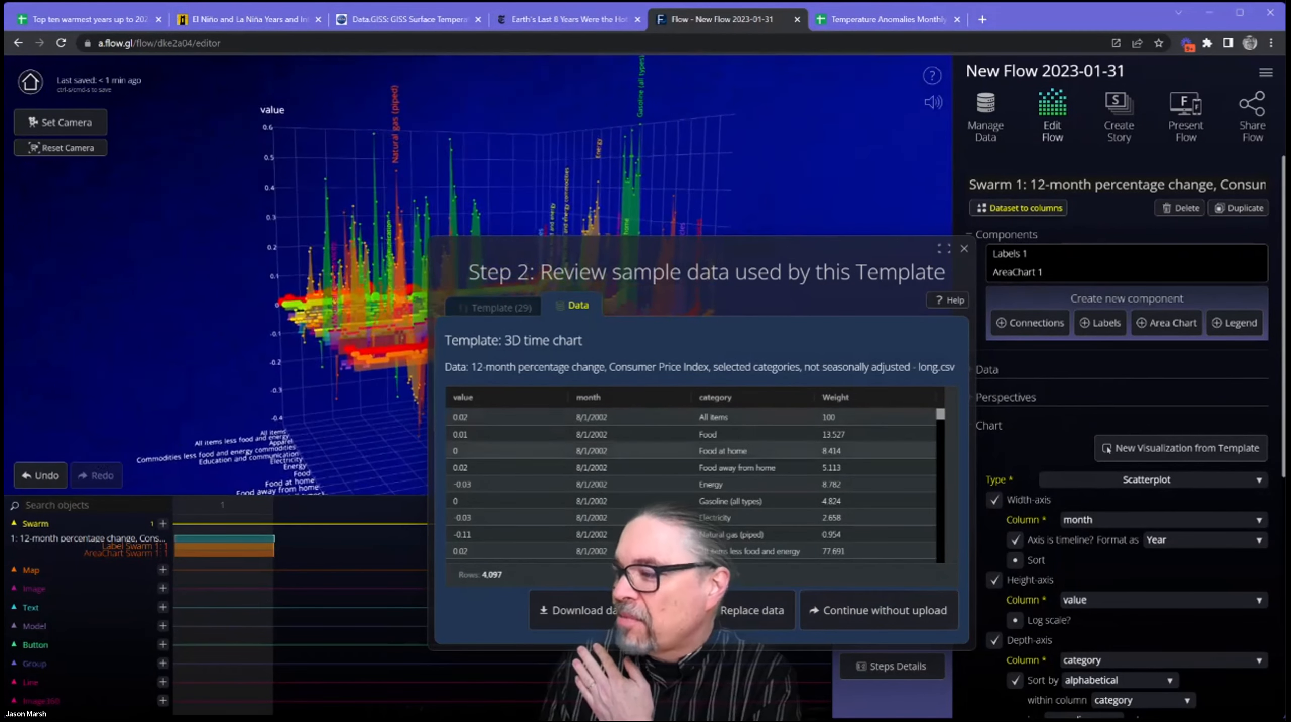
{"action": "left_click", "coordinate": [738, 611]}
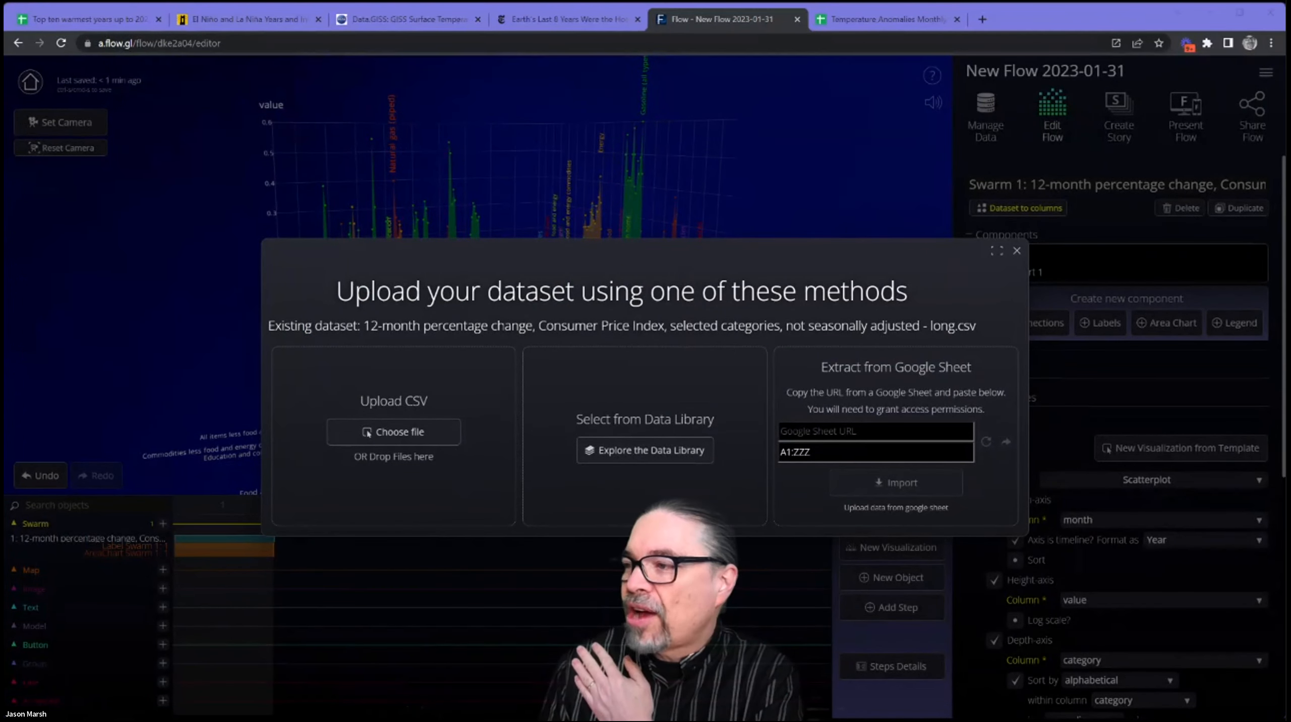
{"action": "double_click", "coordinate": [383, 416]}
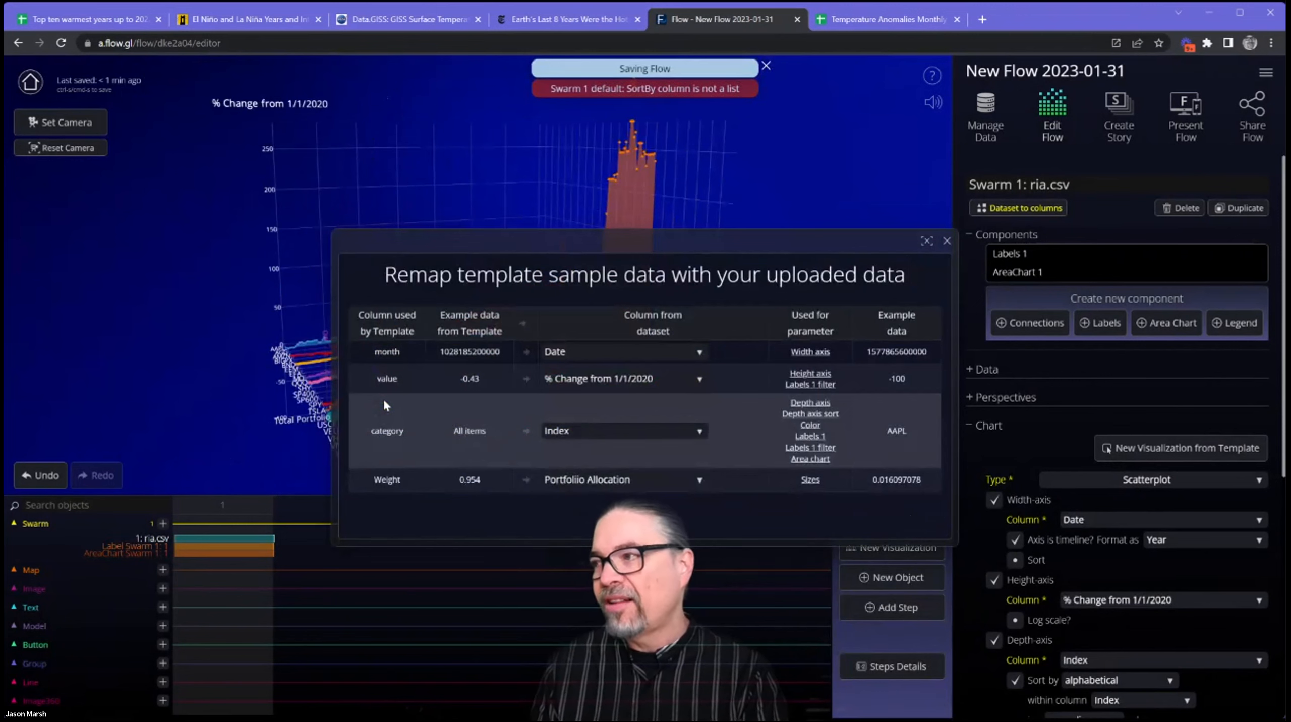
Select Date for the template's month column in the remapping and inspect the ria.csv chart from several angles.
{"action": "left_click_drag", "start_coordinate": [823, 246], "coordinate": [735, 253]}
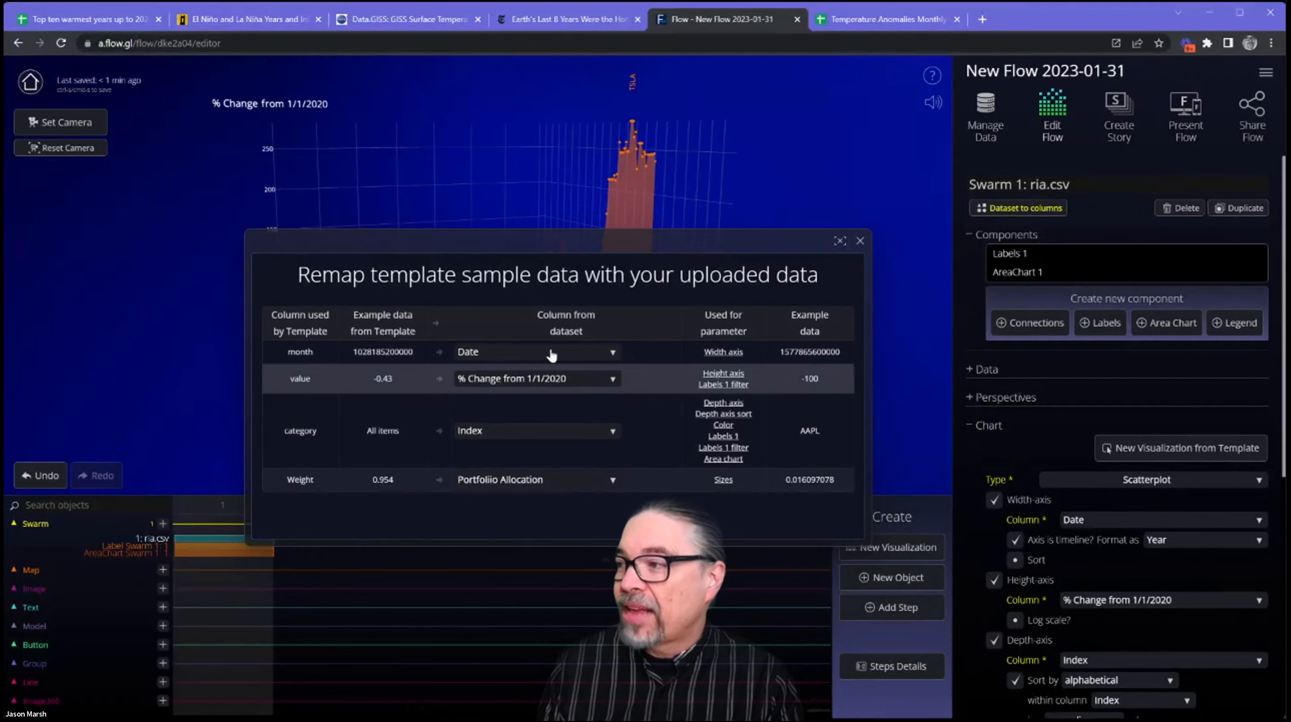
{"action": "left_click", "coordinate": [598, 353]}
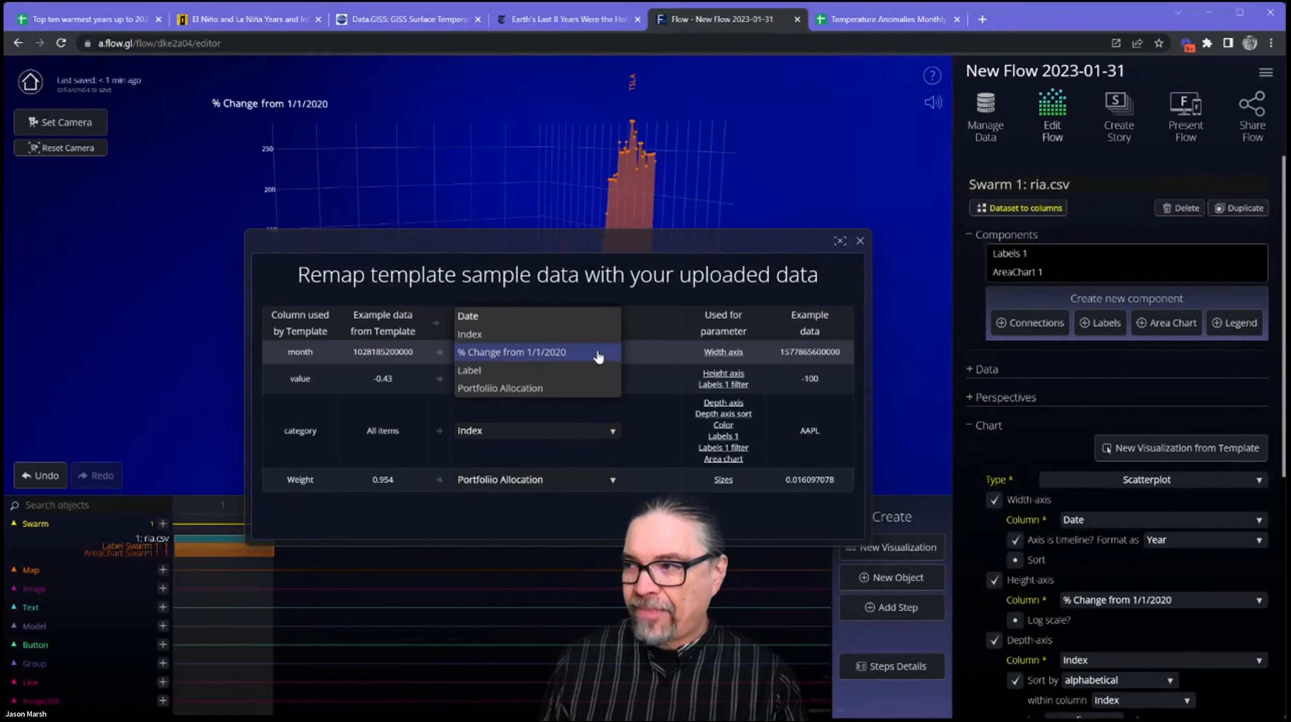
{"action": "left_click", "coordinate": [574, 317]}
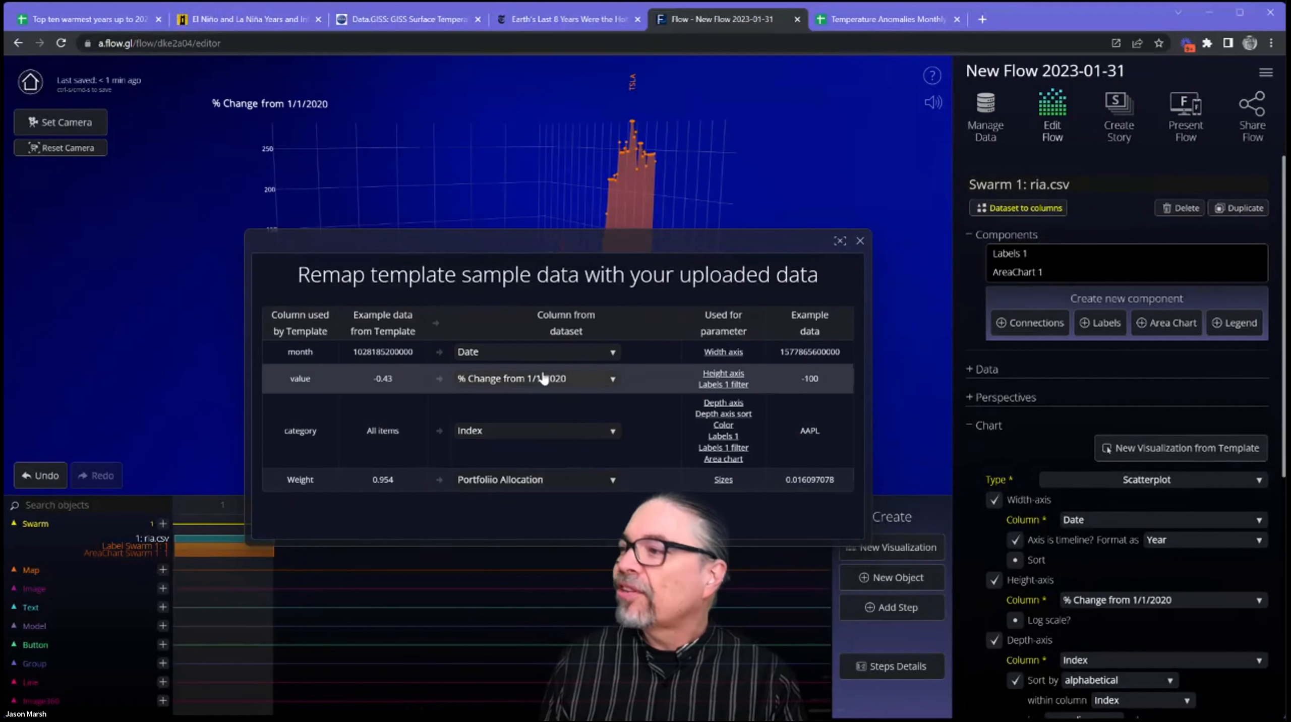
{"action": "left_click_drag", "start_coordinate": [511, 241], "coordinate": [765, 285]}
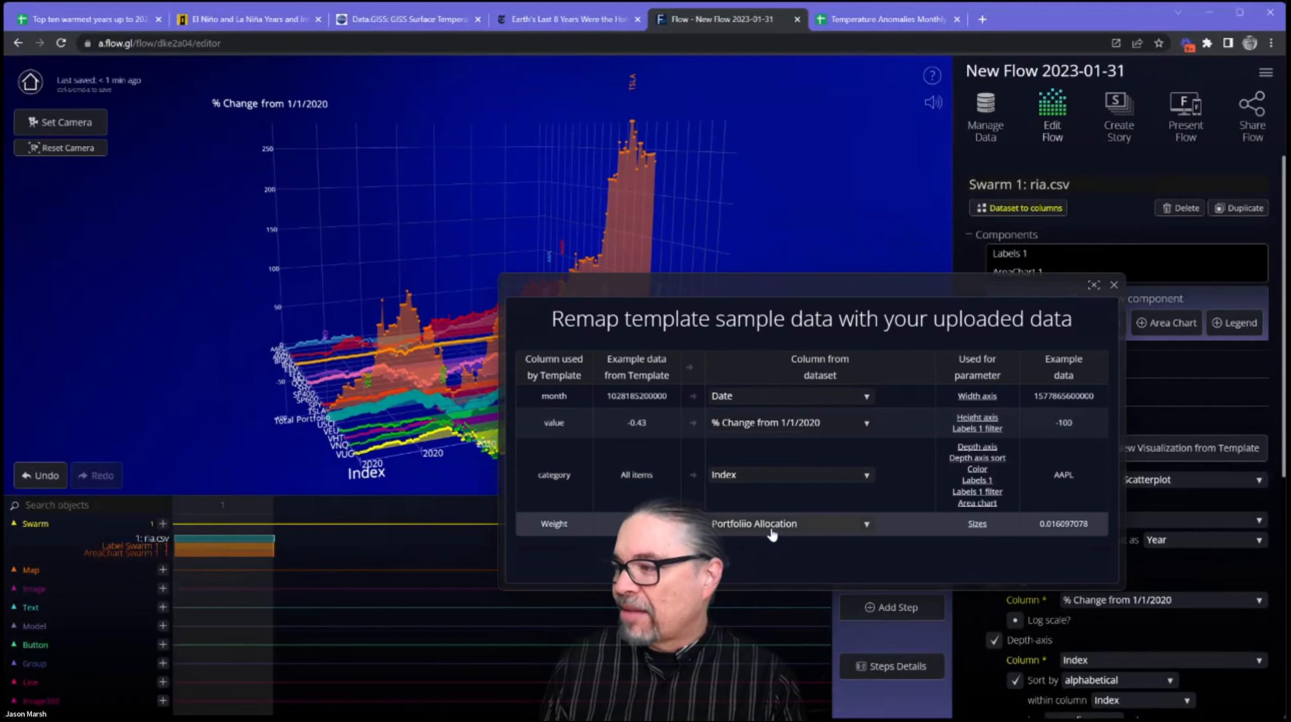
{"action": "left_click_drag", "start_coordinate": [344, 298], "coordinate": [258, 368]}
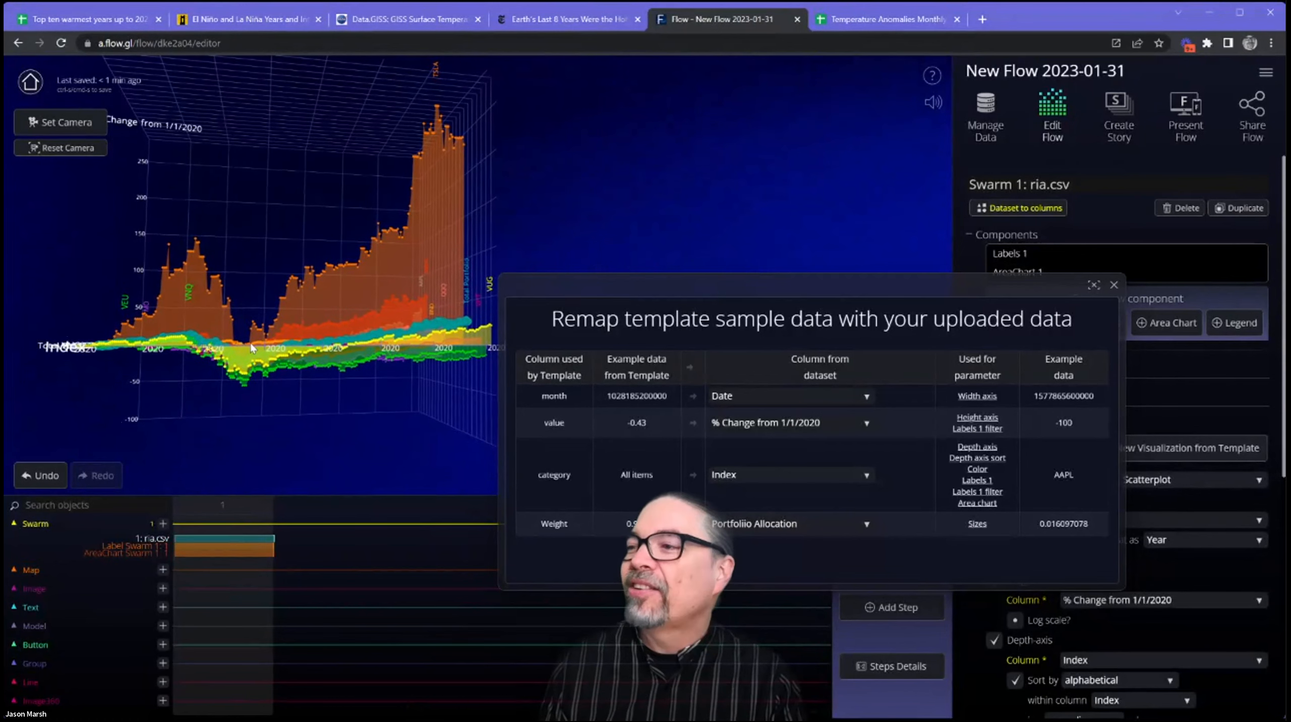
{"action": "left_click_drag", "start_coordinate": [262, 294], "coordinate": [320, 352]}
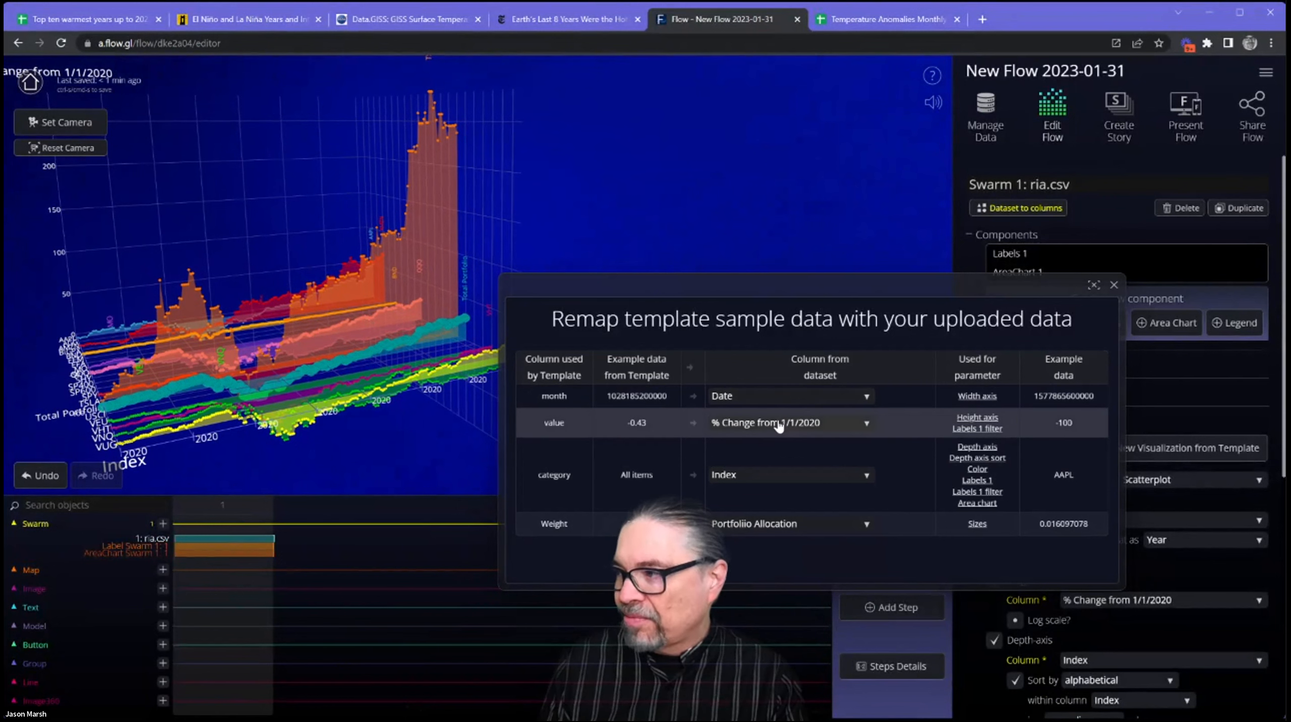
Try Portfoliio Allocation as the value column, and return that column to % Change from 1/1/2020.
{"action": "left_click", "coordinate": [852, 423]}
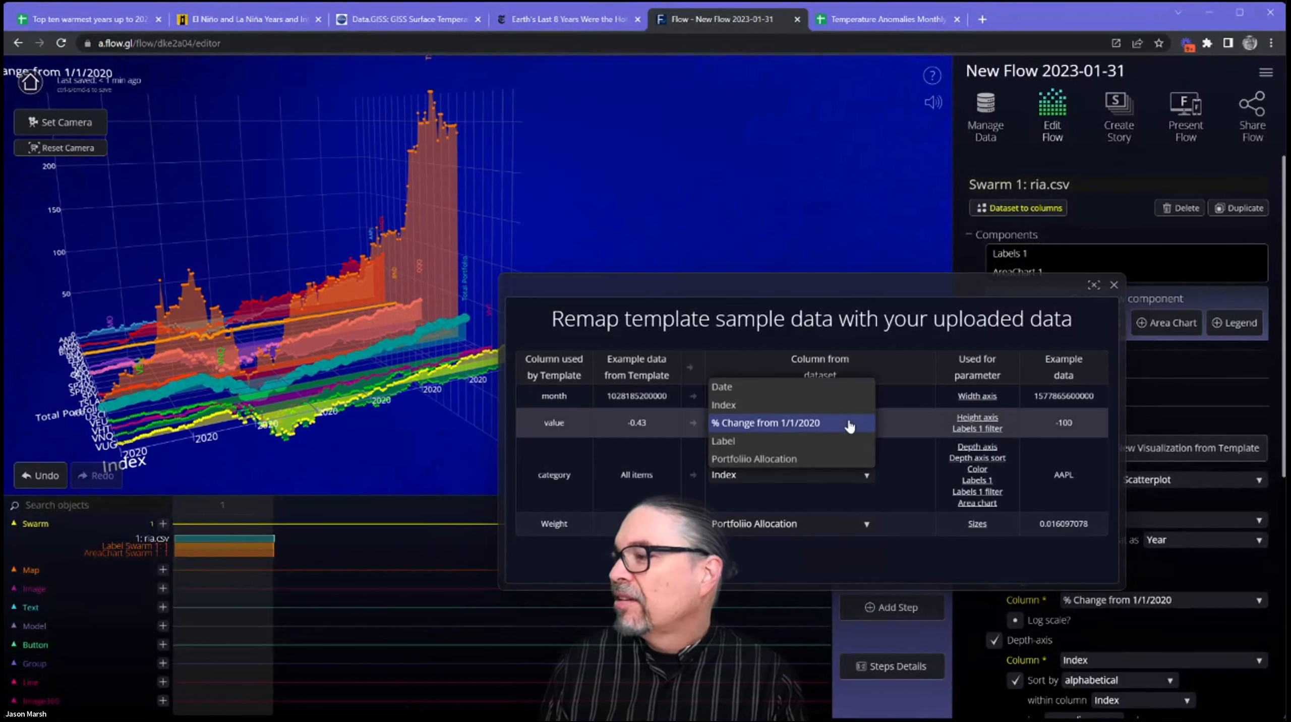
{"action": "left_click", "coordinate": [806, 460]}
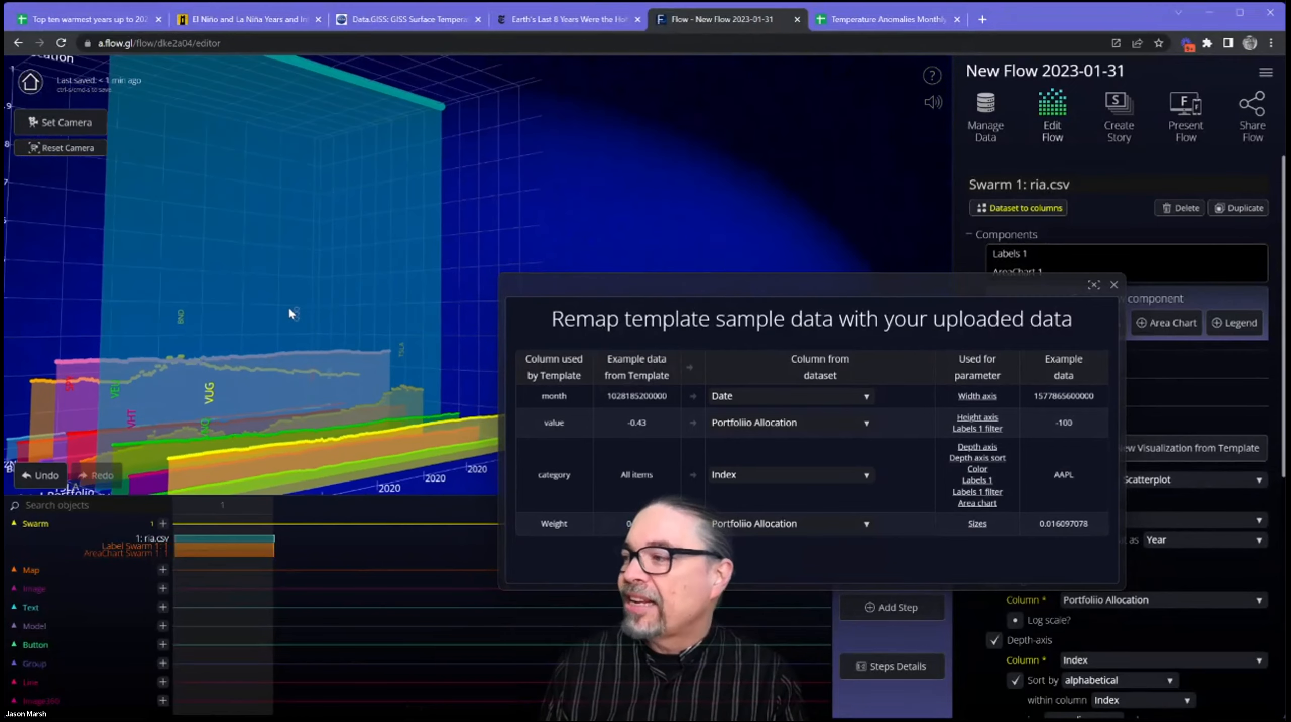
{"action": "left_click", "coordinate": [815, 423]}
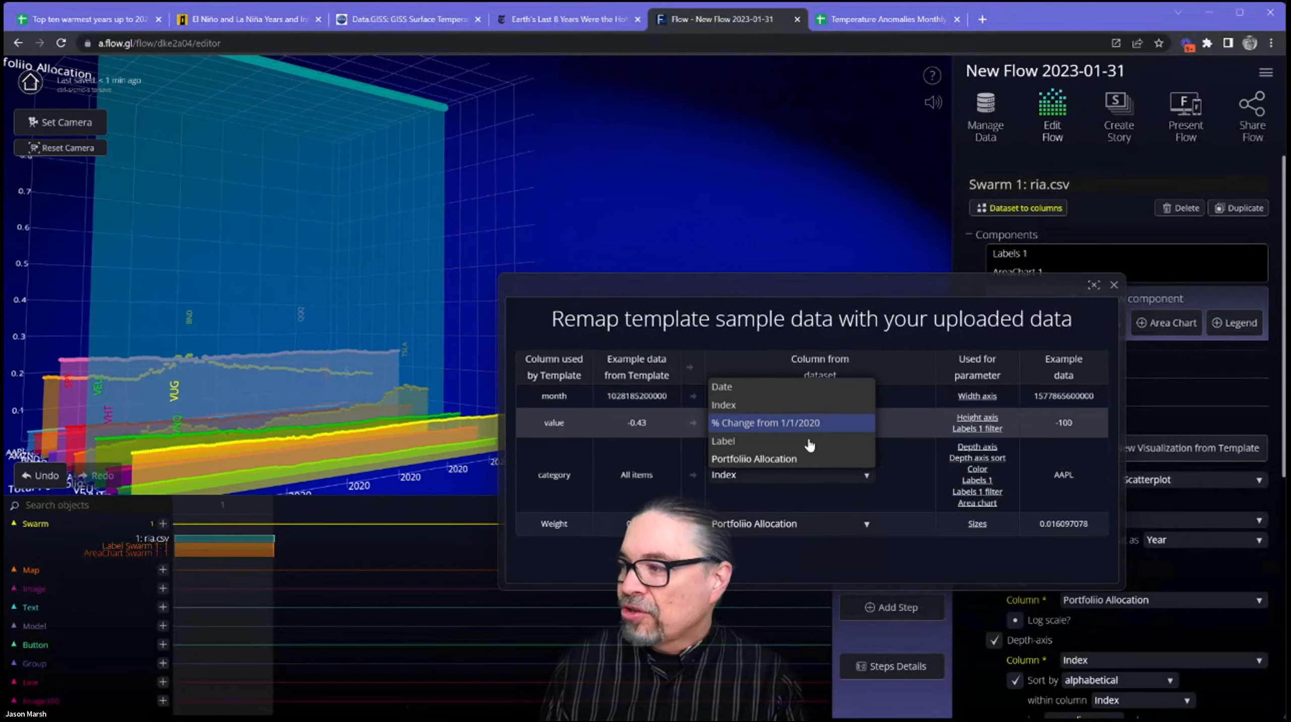
{"action": "left_click", "coordinate": [809, 424]}
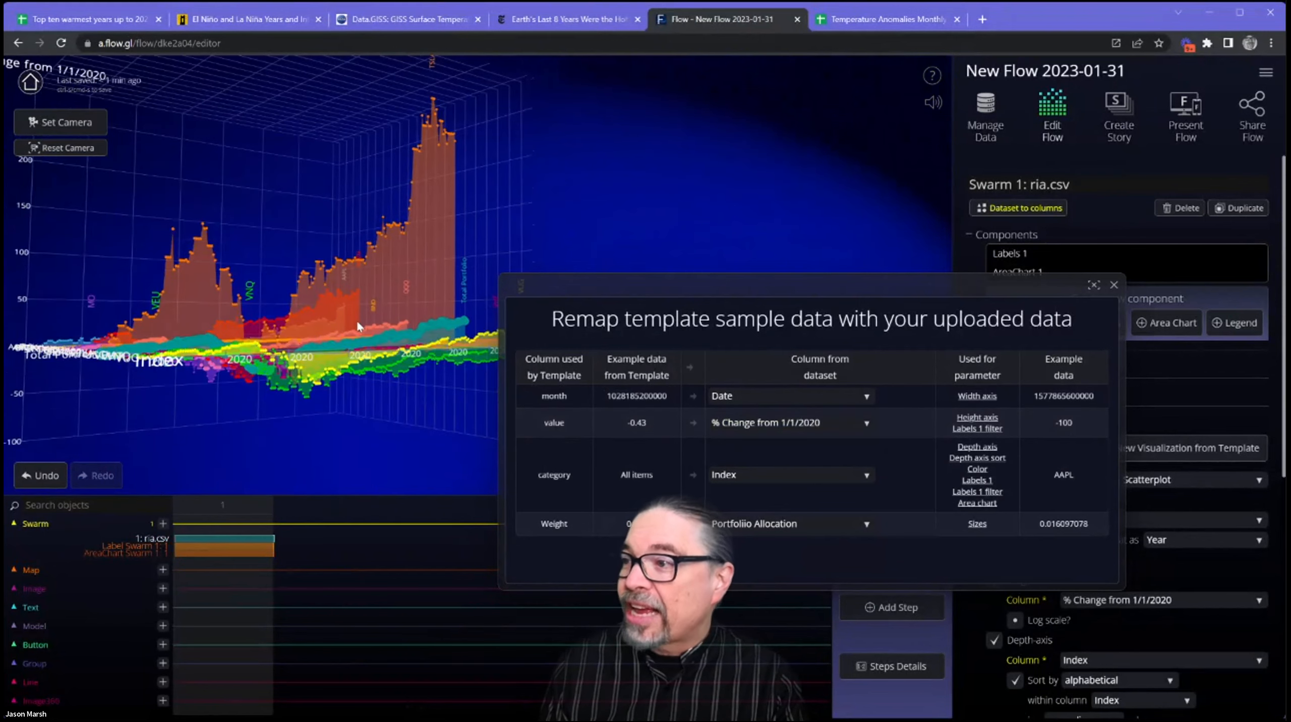
Inspect the remapped chart and locate the axis, color and Sizes settings that the remapping table links to.
{"action": "left_click_drag", "start_coordinate": [356, 319], "coordinate": [372, 354]}
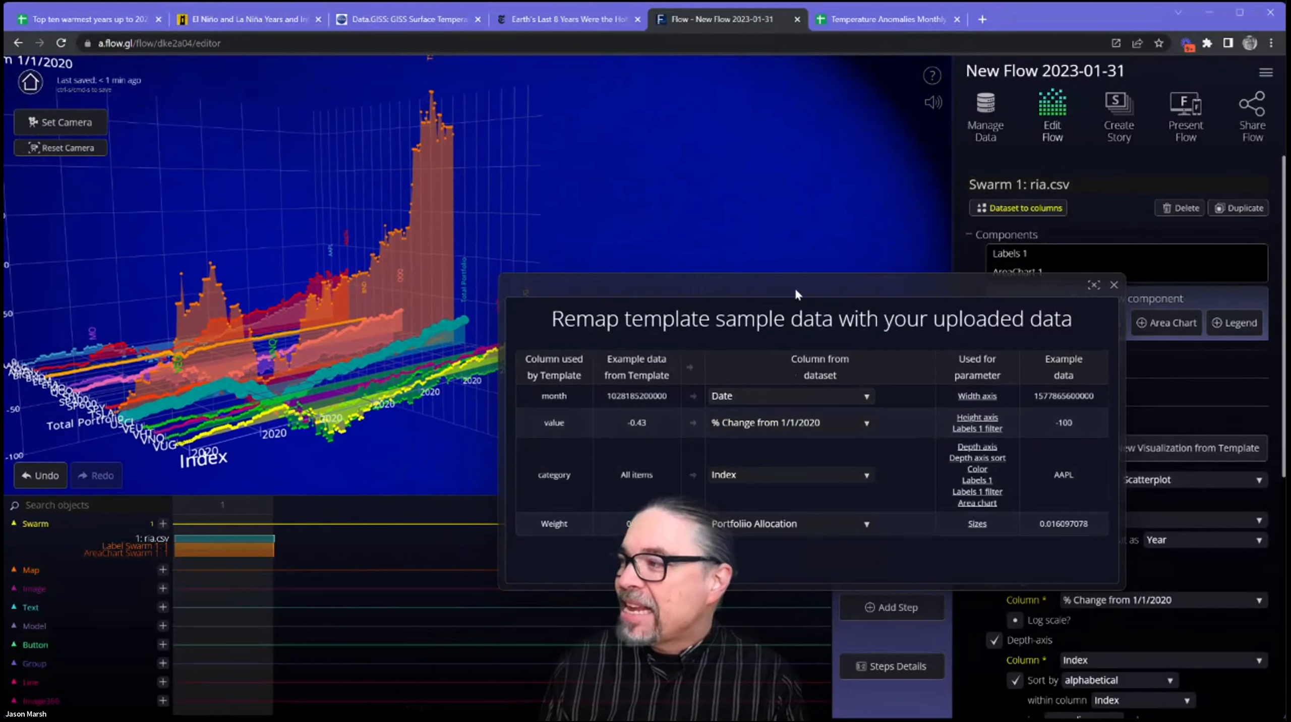
{"action": "left_click_drag", "start_coordinate": [795, 287], "coordinate": [670, 366]}
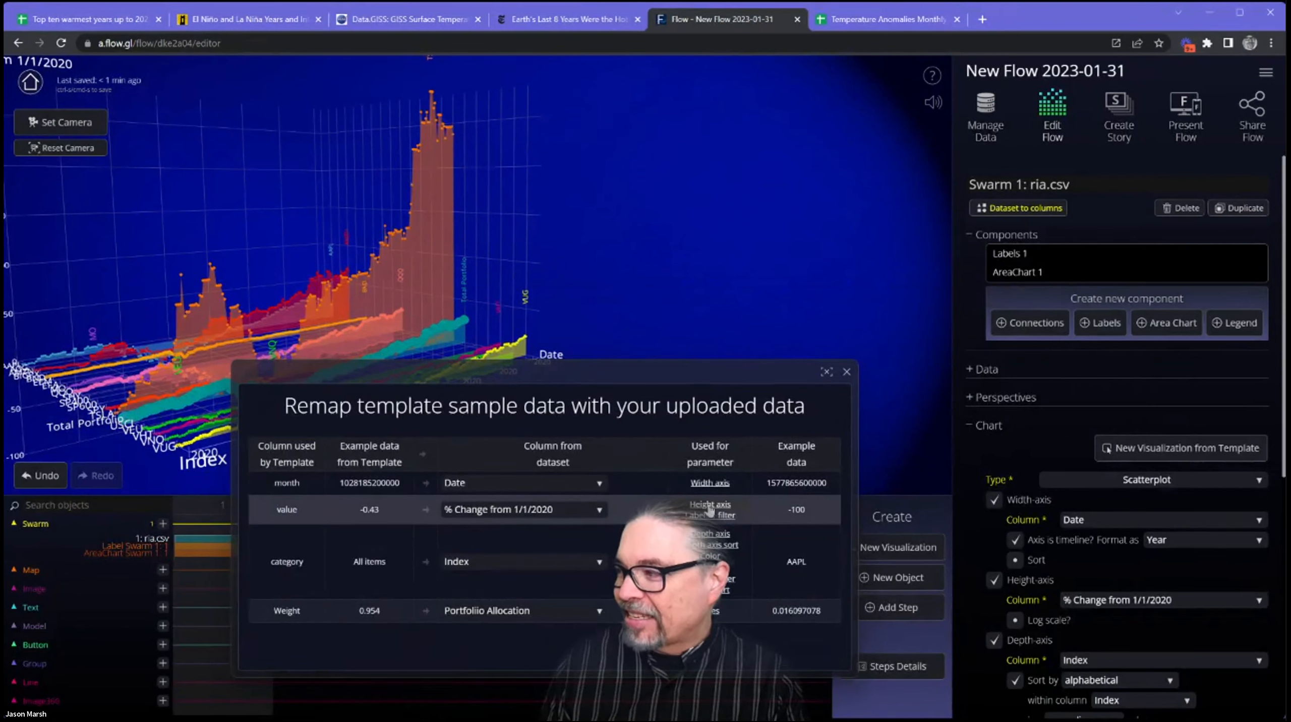
{"action": "scroll", "coordinate": [1090, 434], "scroll_direction": "down", "scroll_amount": 3}
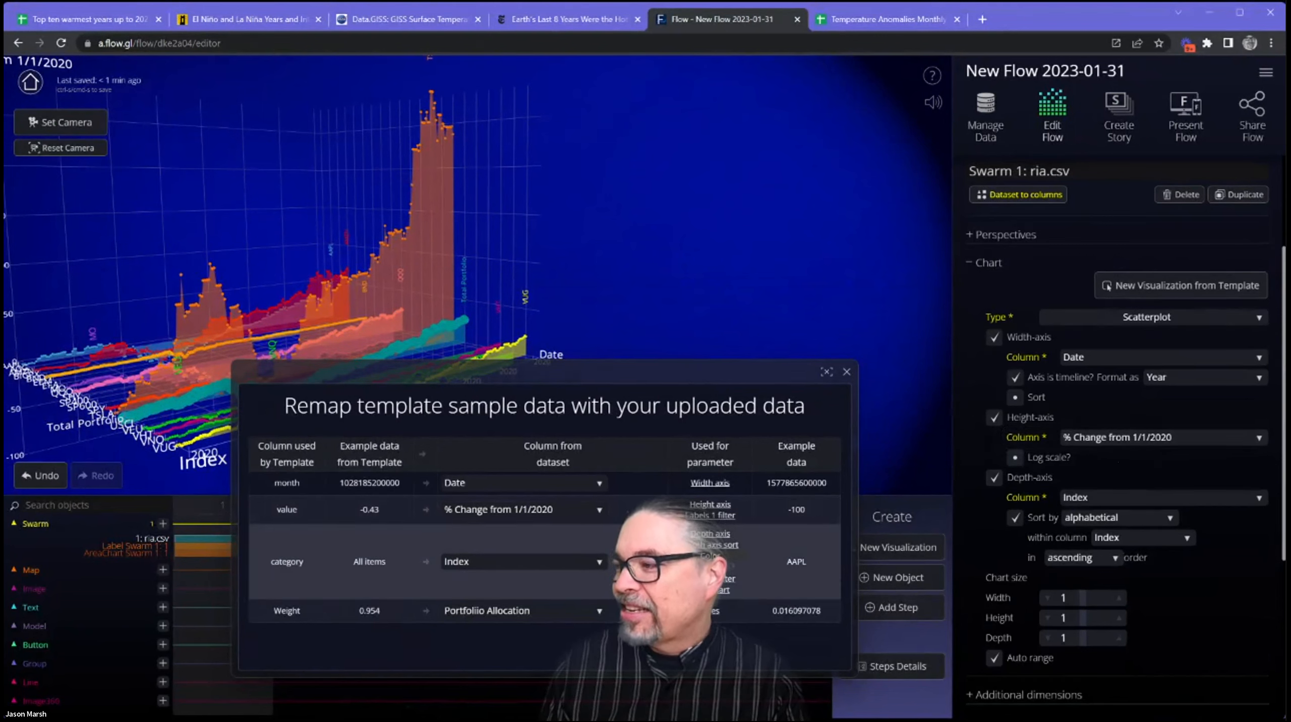
{"action": "scroll", "coordinate": [1117, 444], "scroll_direction": "down", "scroll_amount": 6}
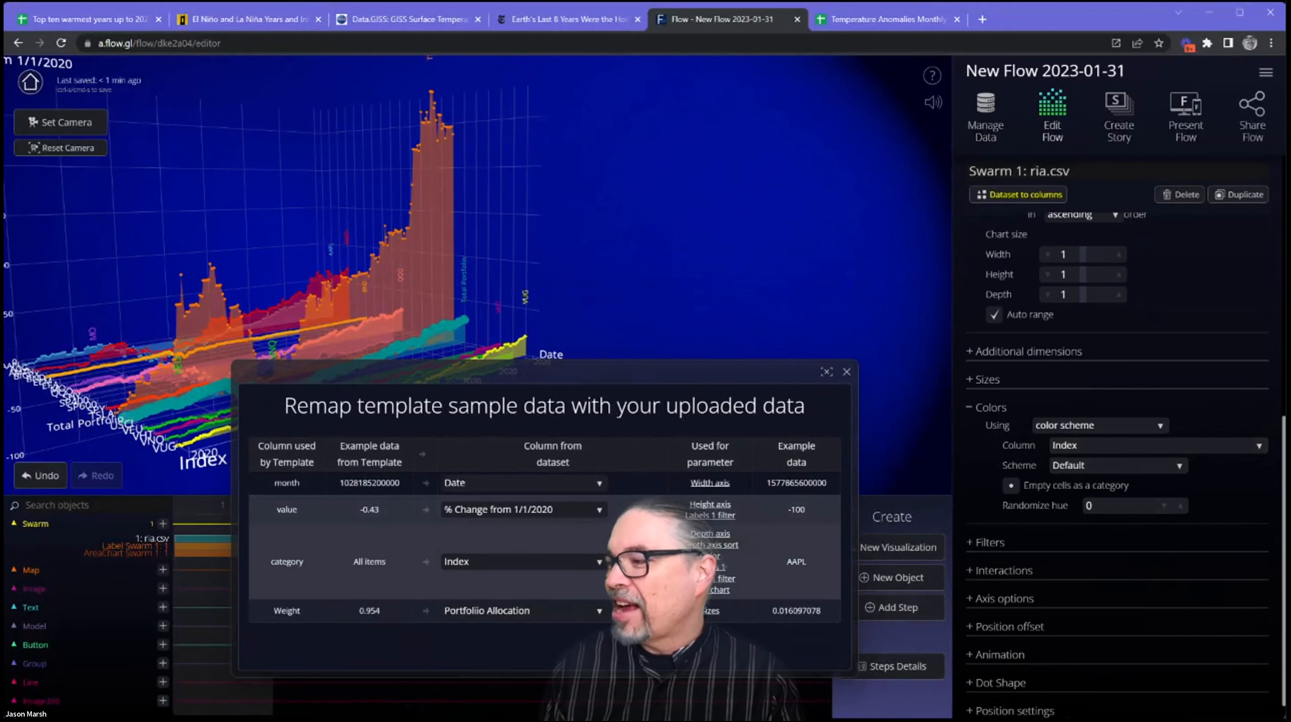
{"action": "left_click", "coordinate": [711, 611]}
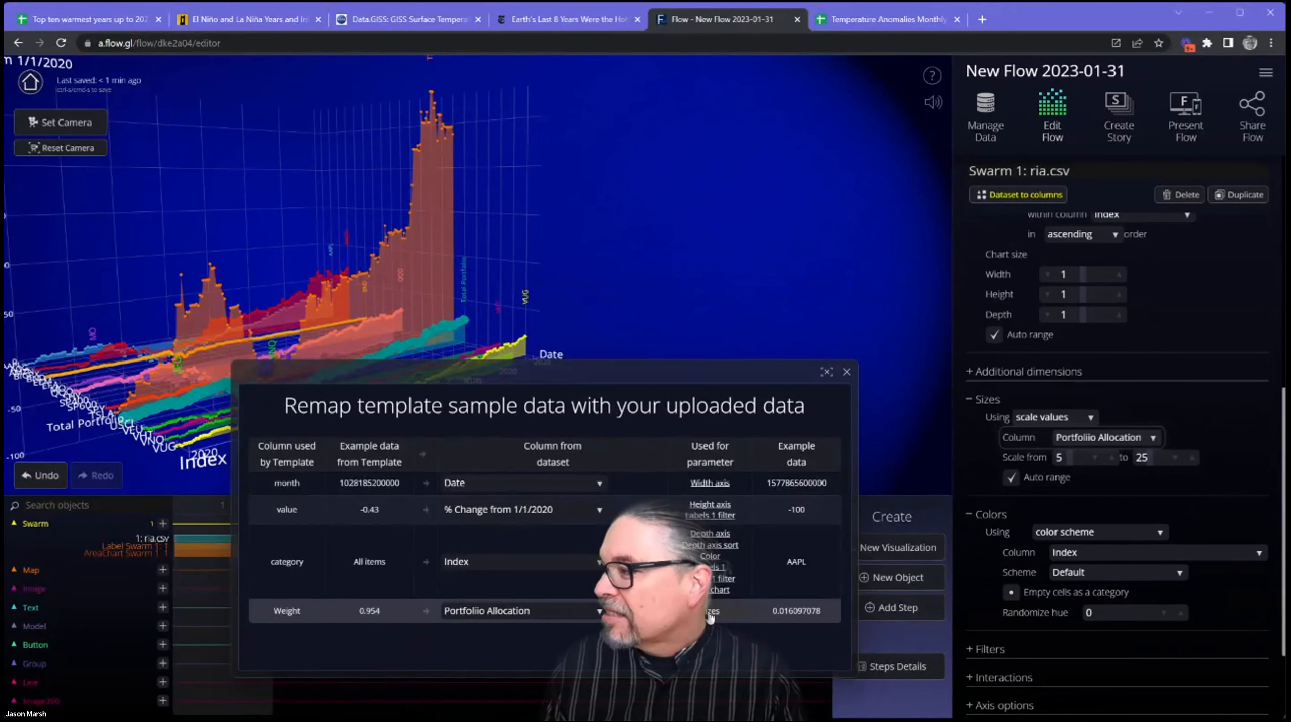
Scale the ria.csv swarm's point sizes by % Change from 1/1/2020, from 4 to 22.
{"action": "left_click_drag", "start_coordinate": [607, 370], "coordinate": [660, 412]}
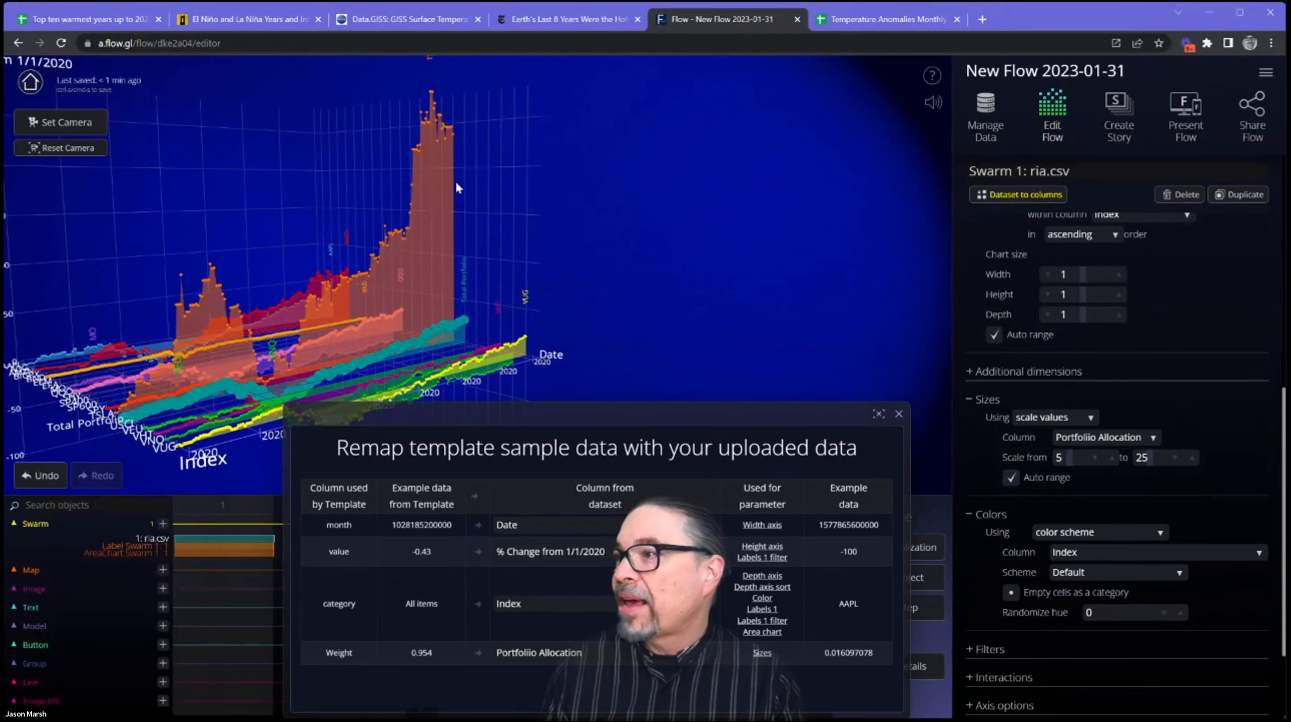
{"action": "left_click", "coordinate": [1124, 435]}
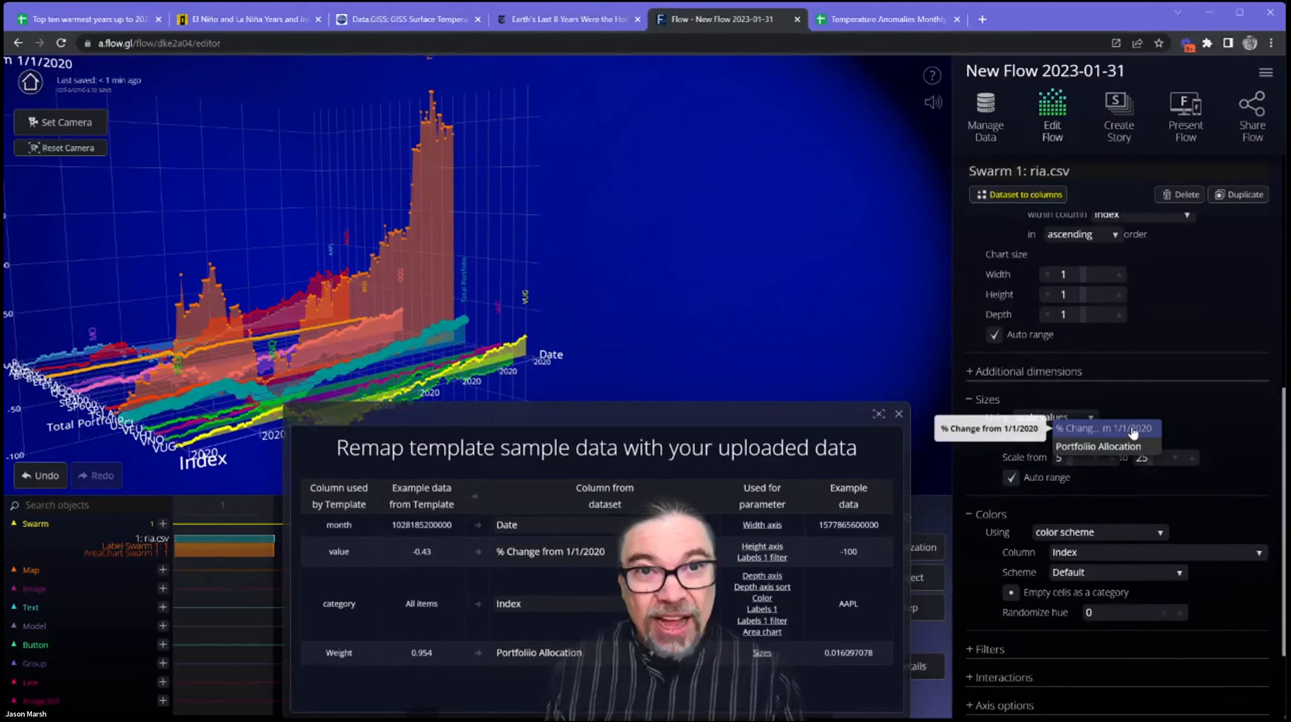
{"action": "left_click", "coordinate": [1132, 427]}
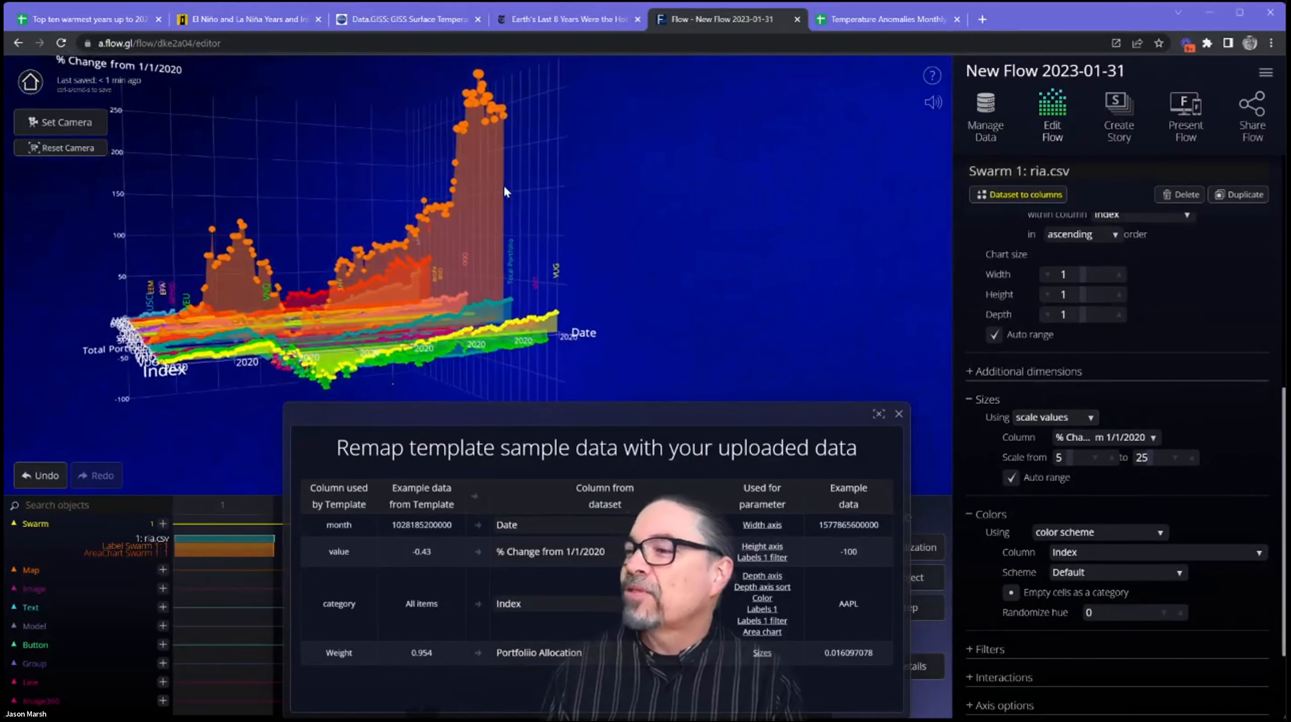
{"action": "left_click", "coordinate": [1094, 458]}
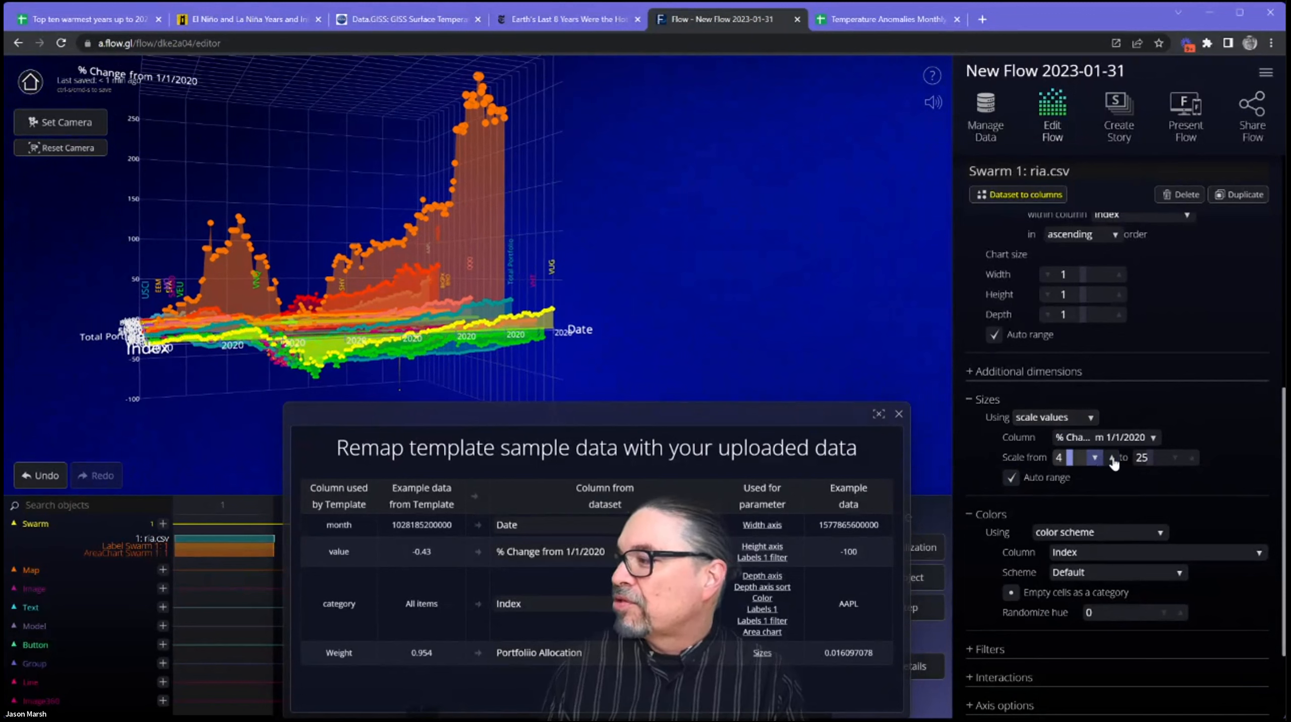
{"action": "left_click", "coordinate": [1175, 458]}
{"action": "left_click", "coordinate": [1175, 461]}
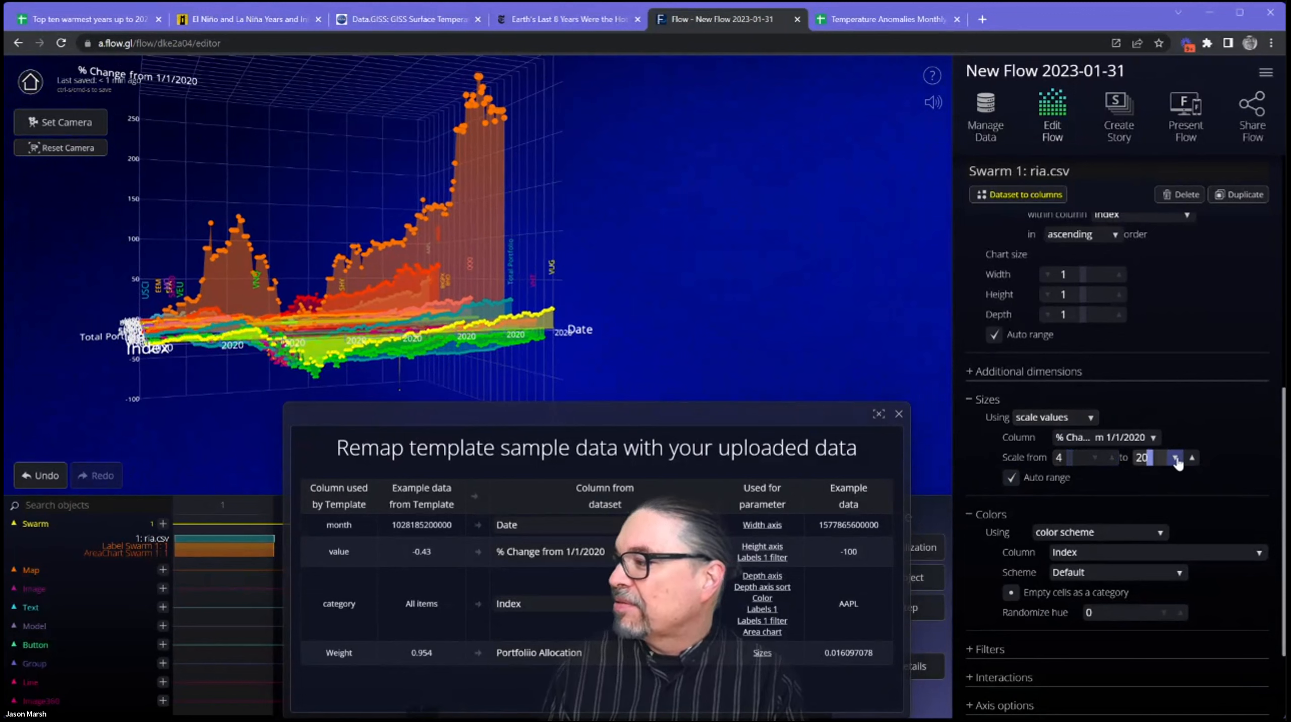
{"action": "left_click", "coordinate": [1191, 458]}
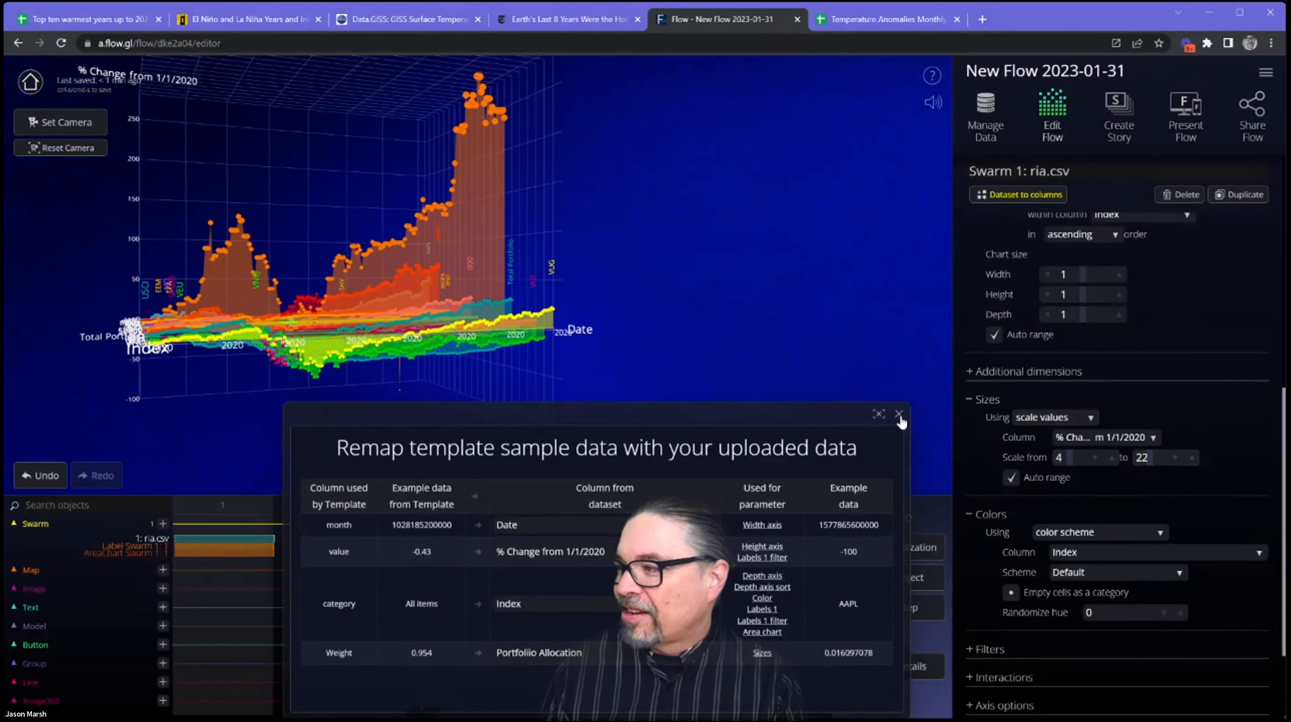
Close the template remapping table and delete the ria.csv swarm from the Flow.
{"action": "left_click_drag", "start_coordinate": [584, 418], "coordinate": [574, 307]}
{"action": "left_click_drag", "start_coordinate": [460, 234], "coordinate": [430, 228]}
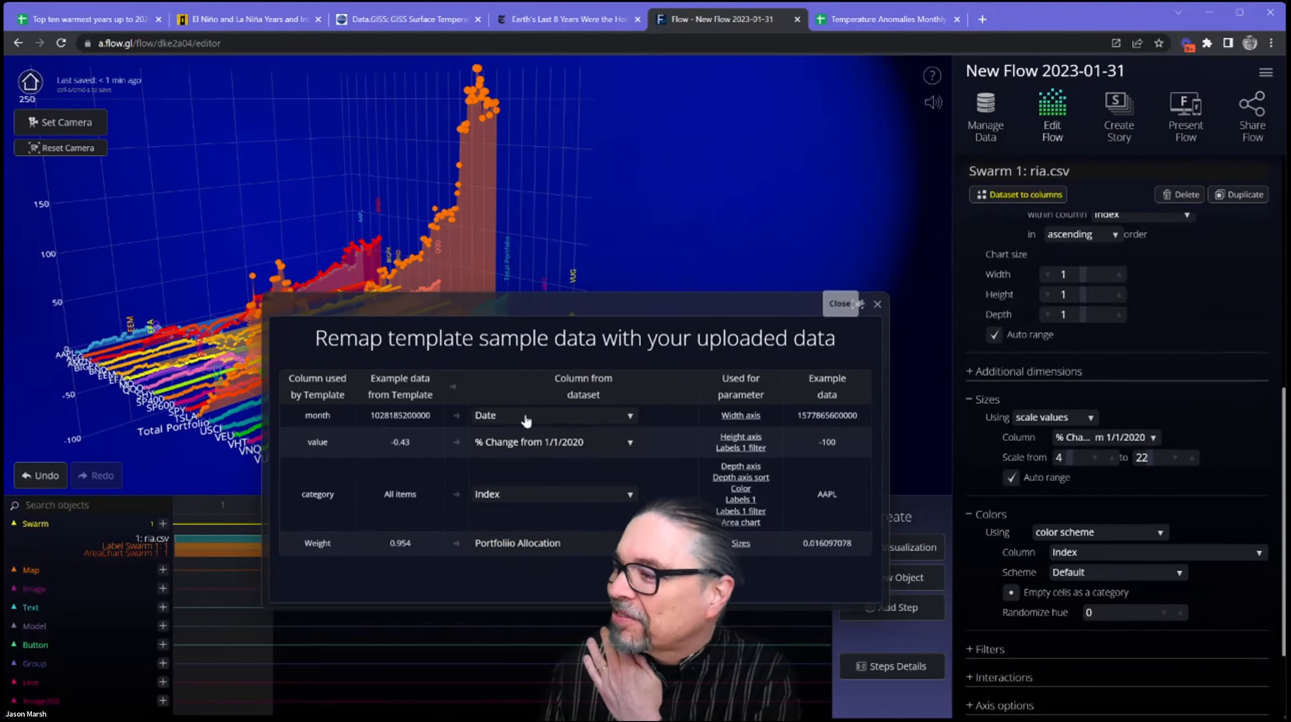
{"action": "left_click", "coordinate": [877, 304]}
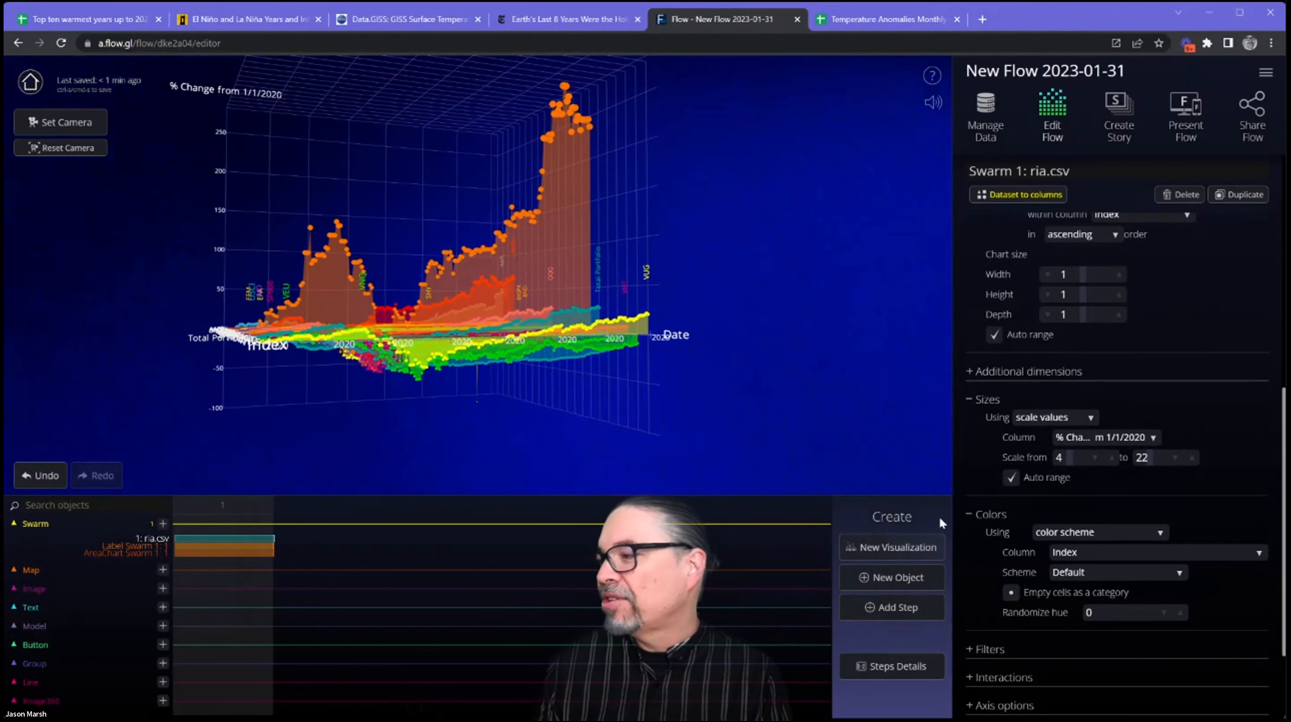
{"action": "left_click", "coordinate": [1178, 198]}
{"action": "left_click", "coordinate": [614, 410]}
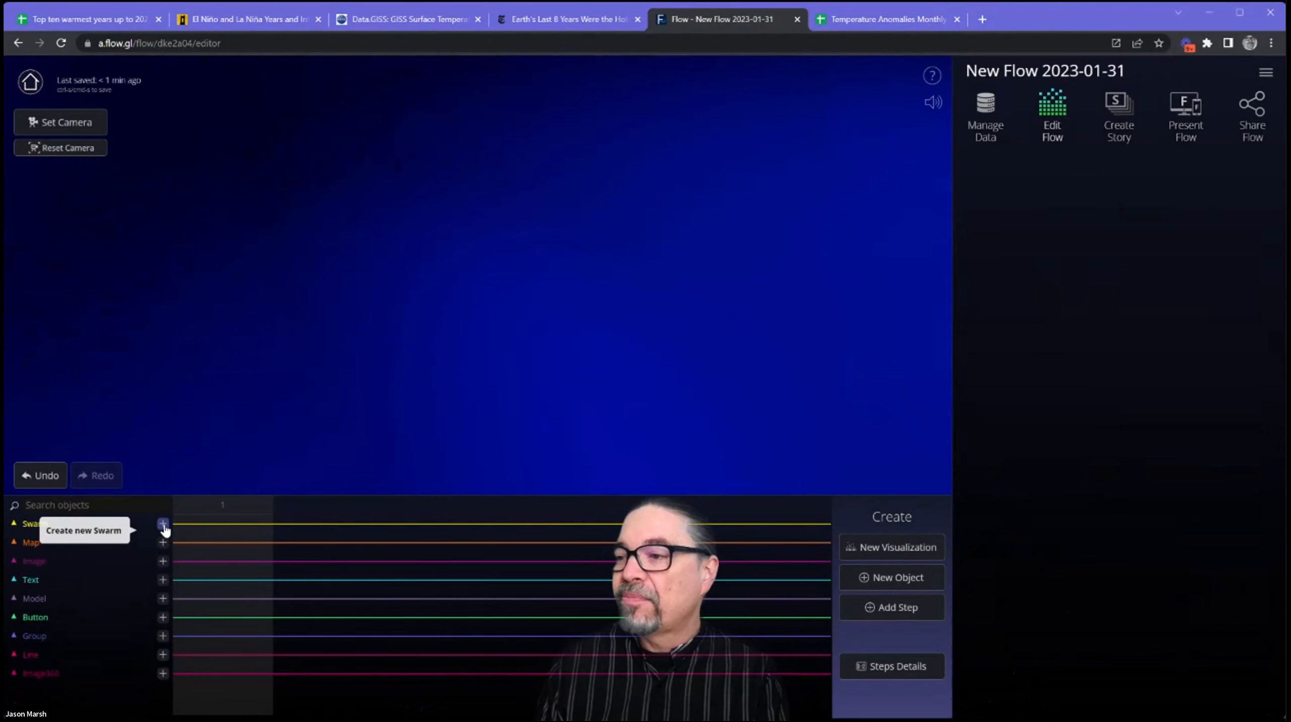
Create a new Swarm object and open the data upload options for its source.
{"action": "left_click", "coordinate": [892, 580]}
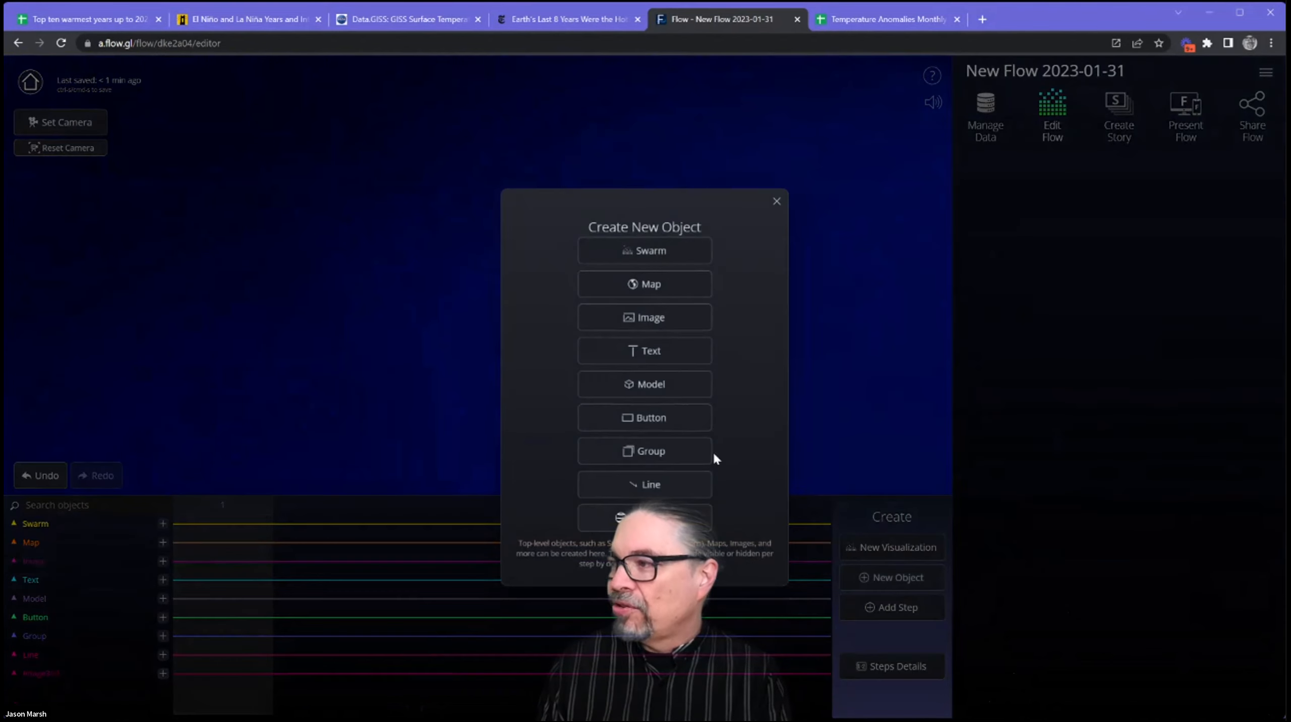
{"action": "left_click", "coordinate": [657, 251]}
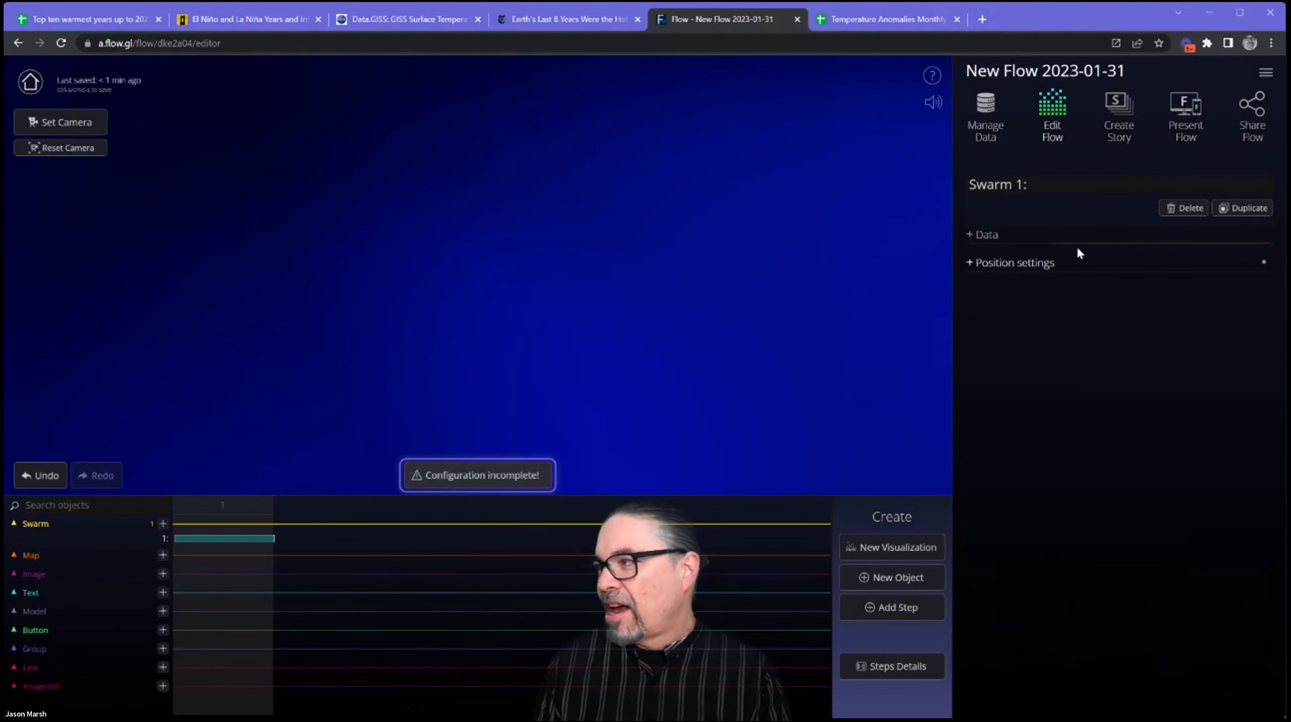
{"action": "left_click", "coordinate": [1062, 235]}
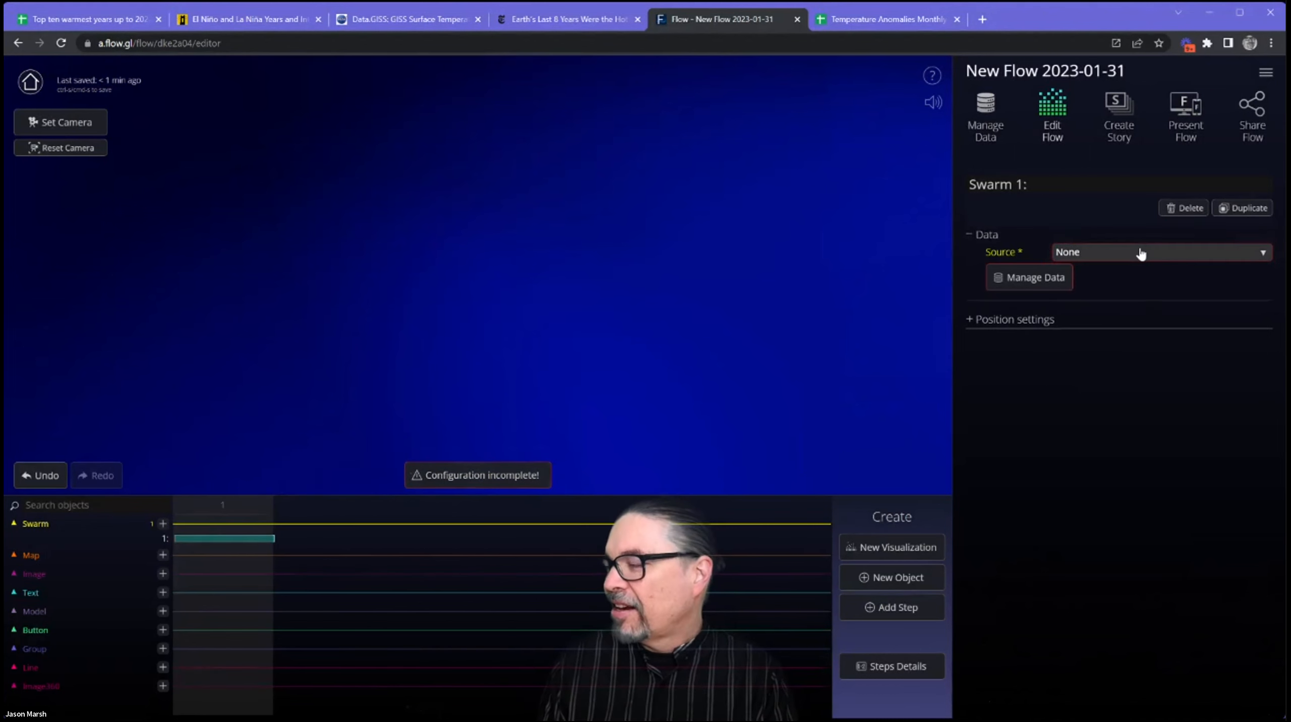
{"action": "left_click", "coordinate": [1106, 252]}
{"action": "left_click", "coordinate": [1155, 294]}
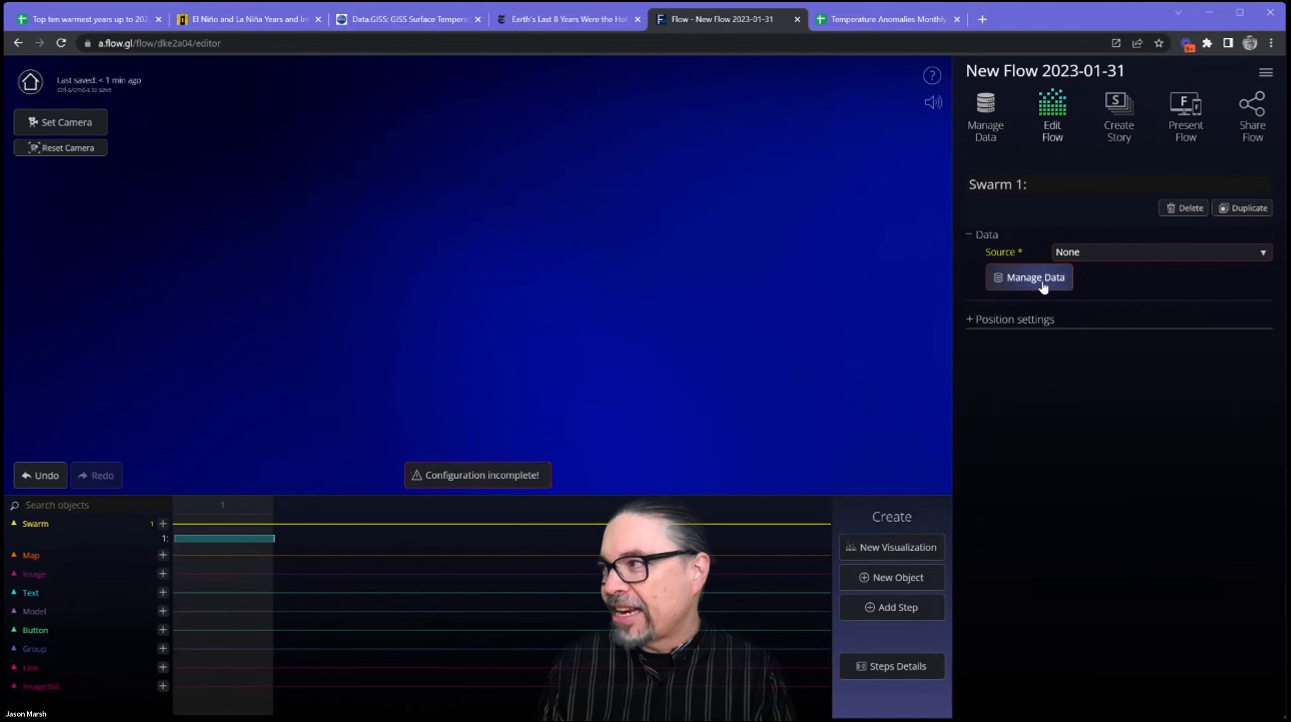
{"action": "left_click", "coordinate": [1041, 280]}
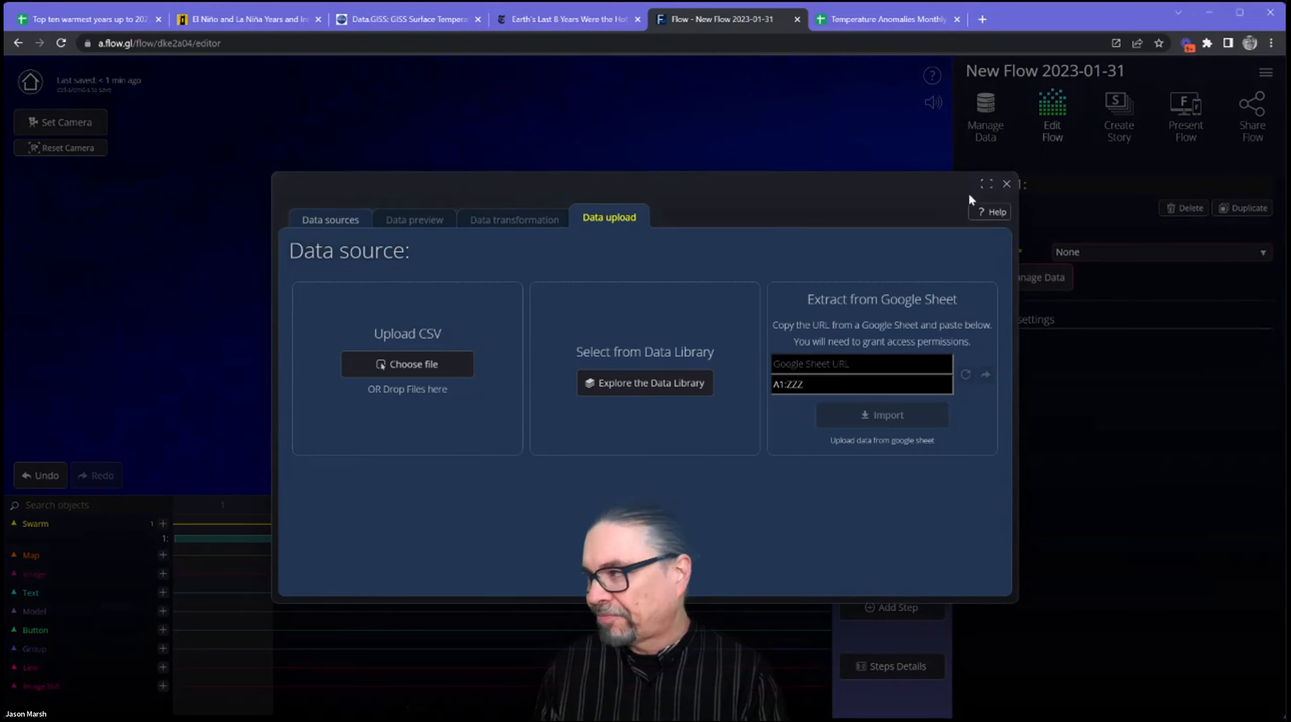
Switch to the Temperature Anomalies Monthly with NSO Google Sheet, review its header row and copy the sheet's URL.
{"action": "left_click", "coordinate": [881, 20]}
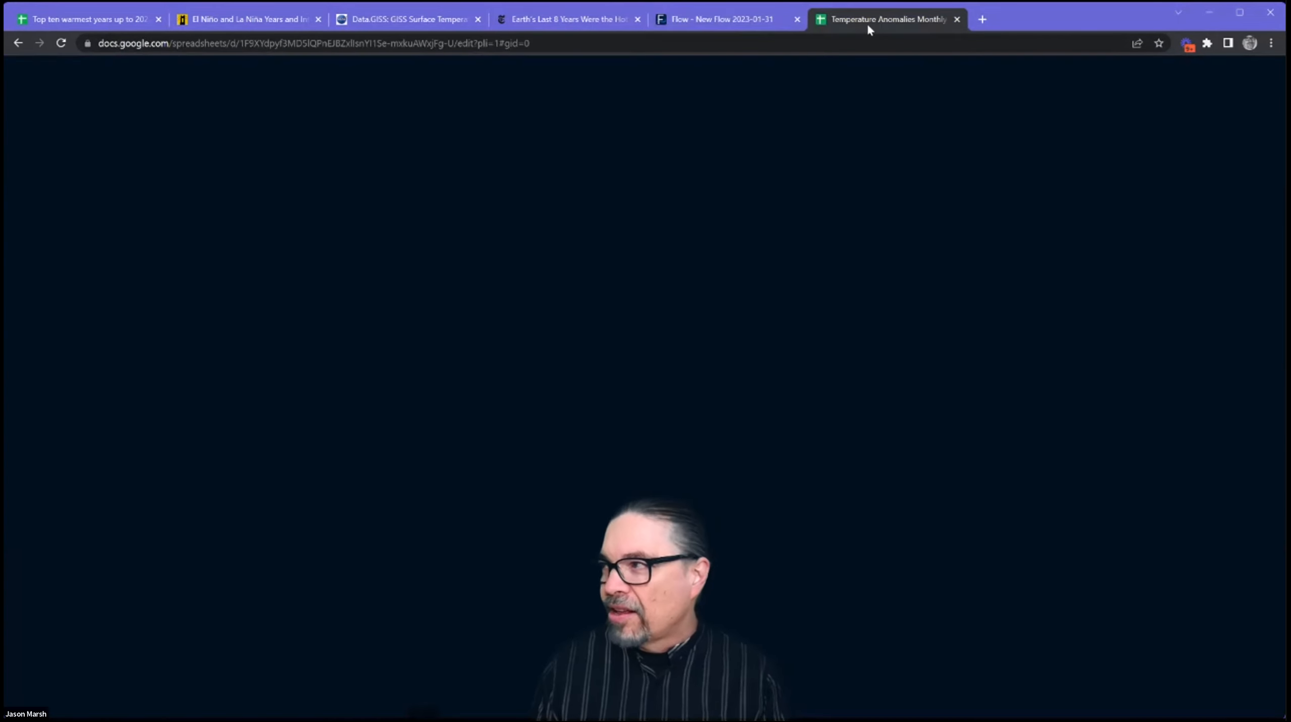
{"action": "left_click", "coordinate": [619, 44]}
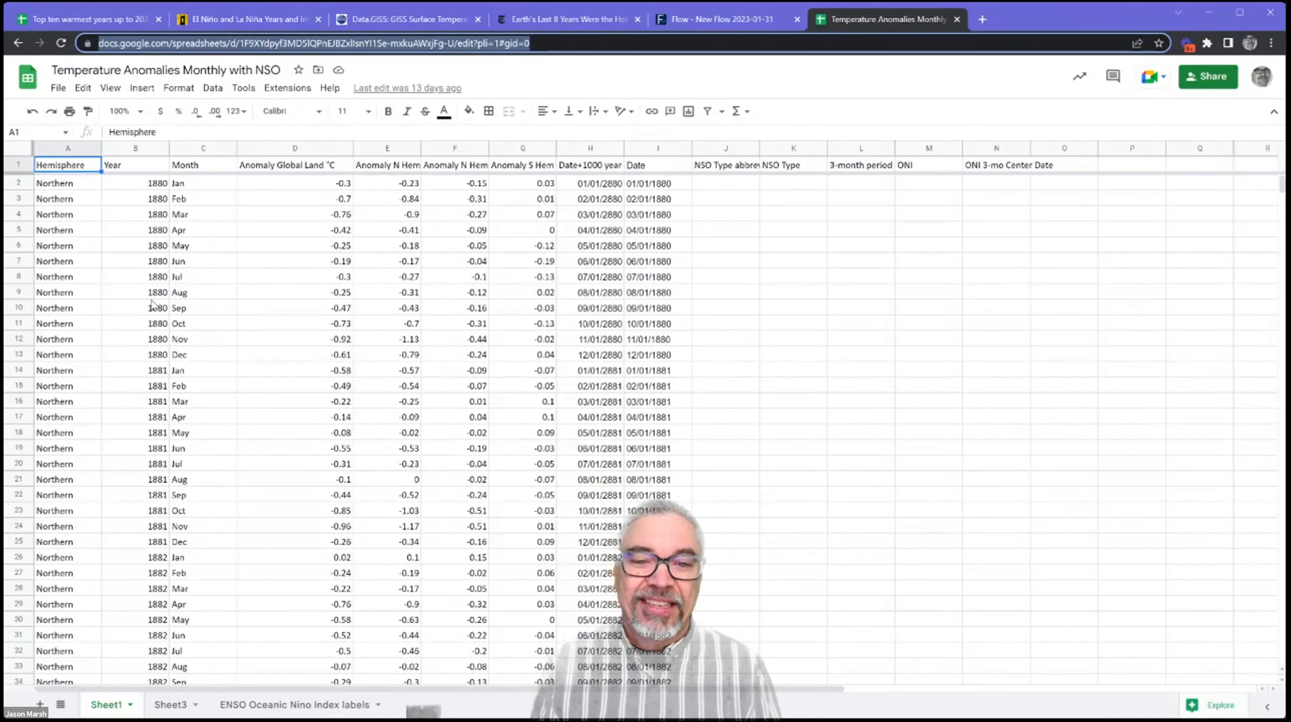
{"action": "key", "text": "alt+Tab"}
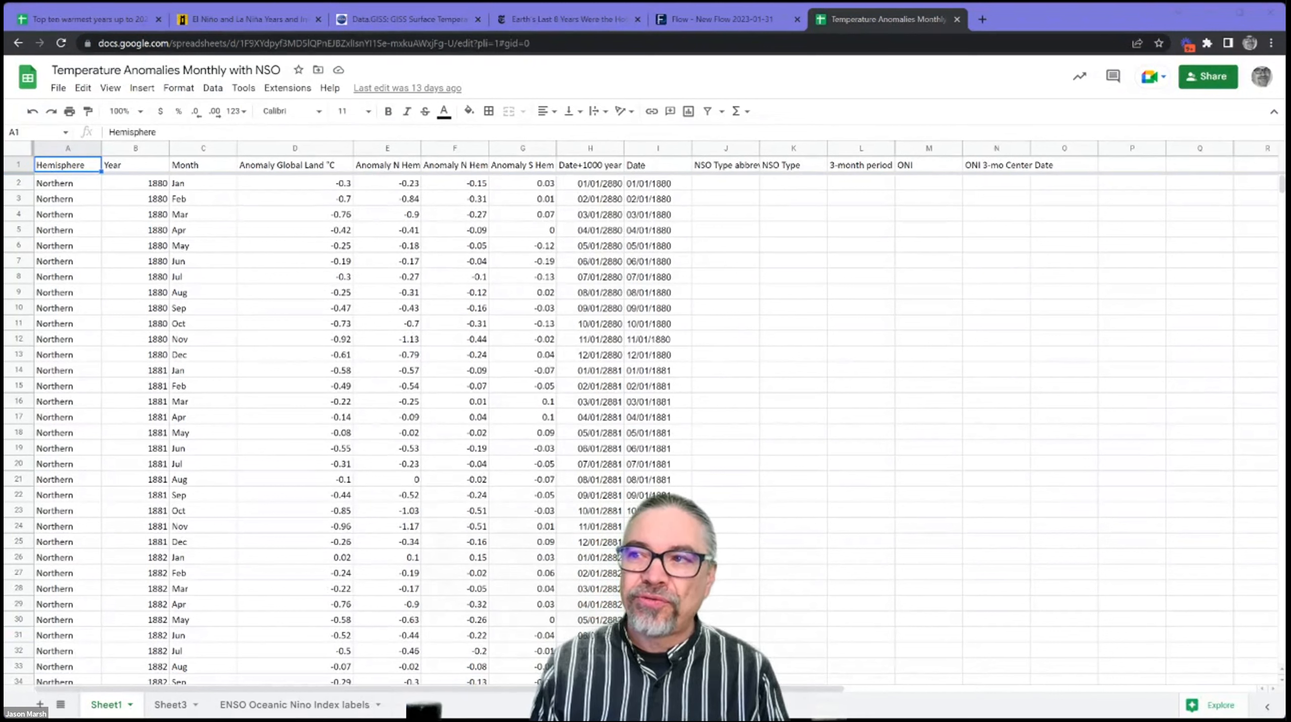
{"action": "left_click", "coordinate": [19, 165]}
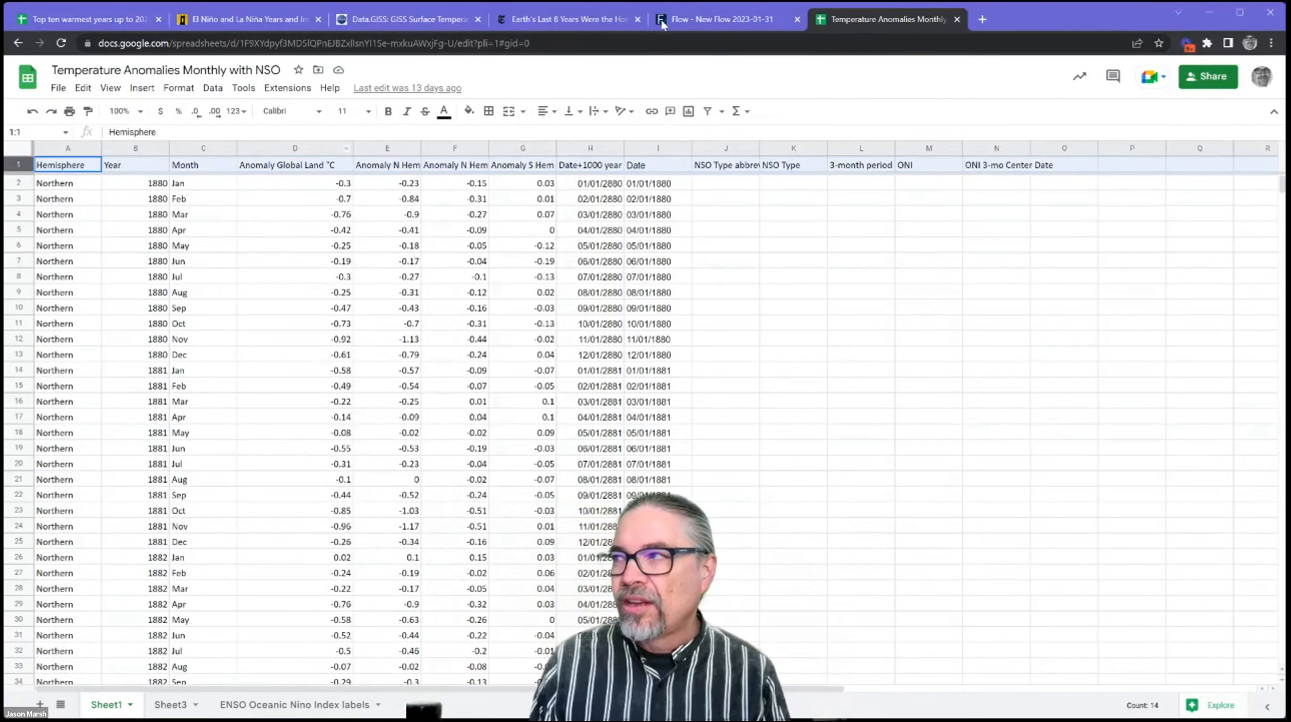
{"action": "left_click", "coordinate": [610, 38]}
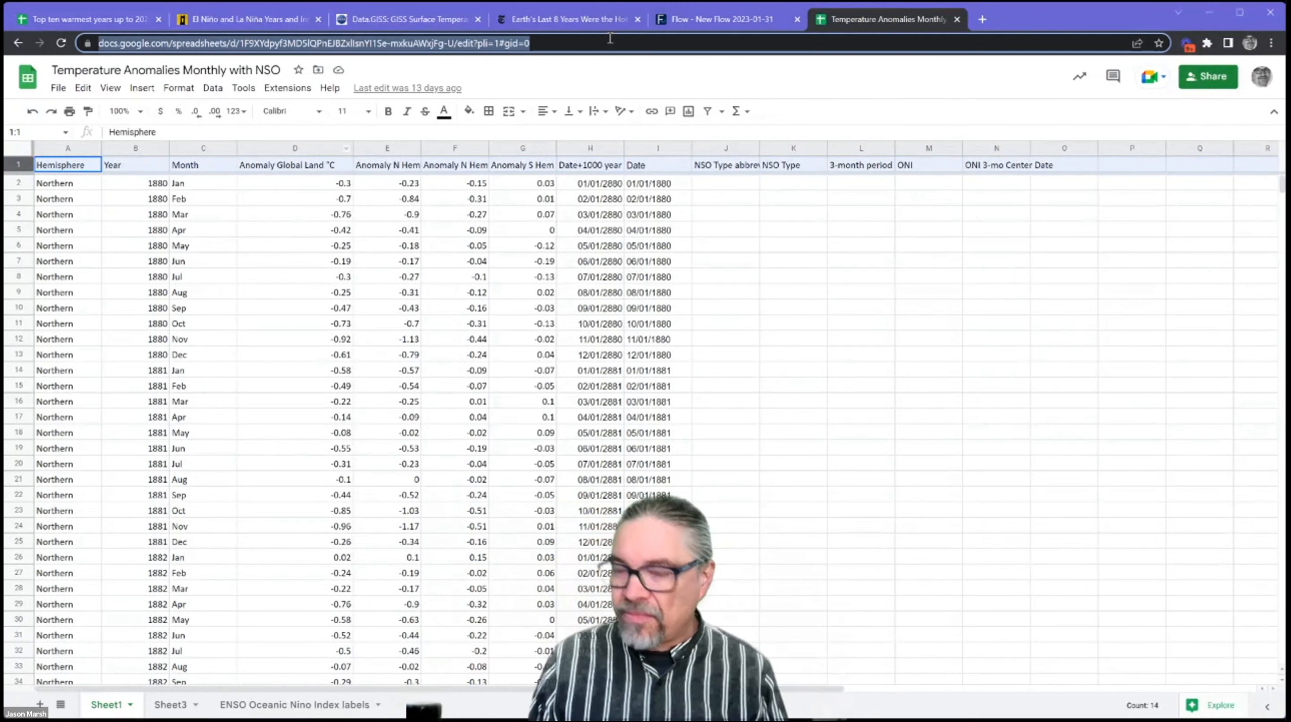
Return to Flow and import the Google Sheet from its copied URL as the swarm's data source.
{"action": "left_click", "coordinate": [706, 20]}
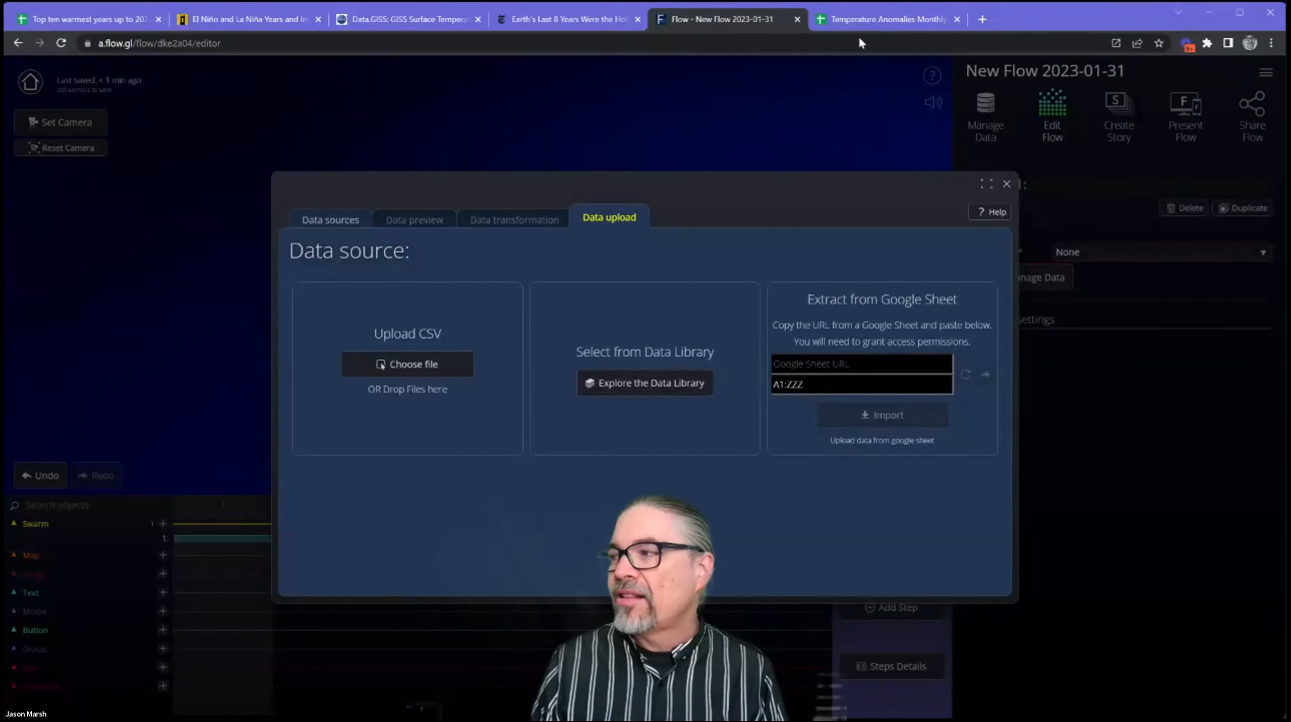
{"action": "left_click", "coordinate": [893, 366]}
{"action": "key", "text": "ctrl+v"}
{"action": "left_click", "coordinate": [893, 414]}
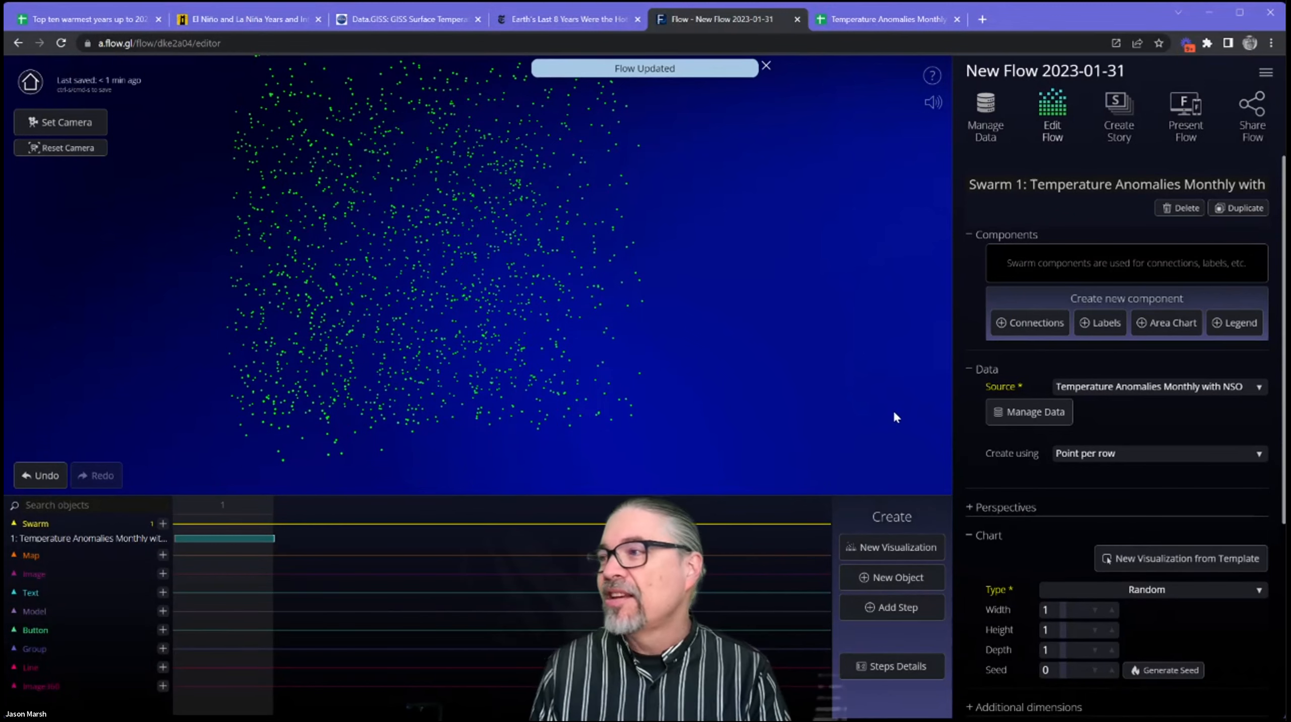
Enable the on rollover popup in the temperature anomalies swarm's interaction settings.
{"action": "left_click_drag", "start_coordinate": [399, 302], "coordinate": [484, 398]}
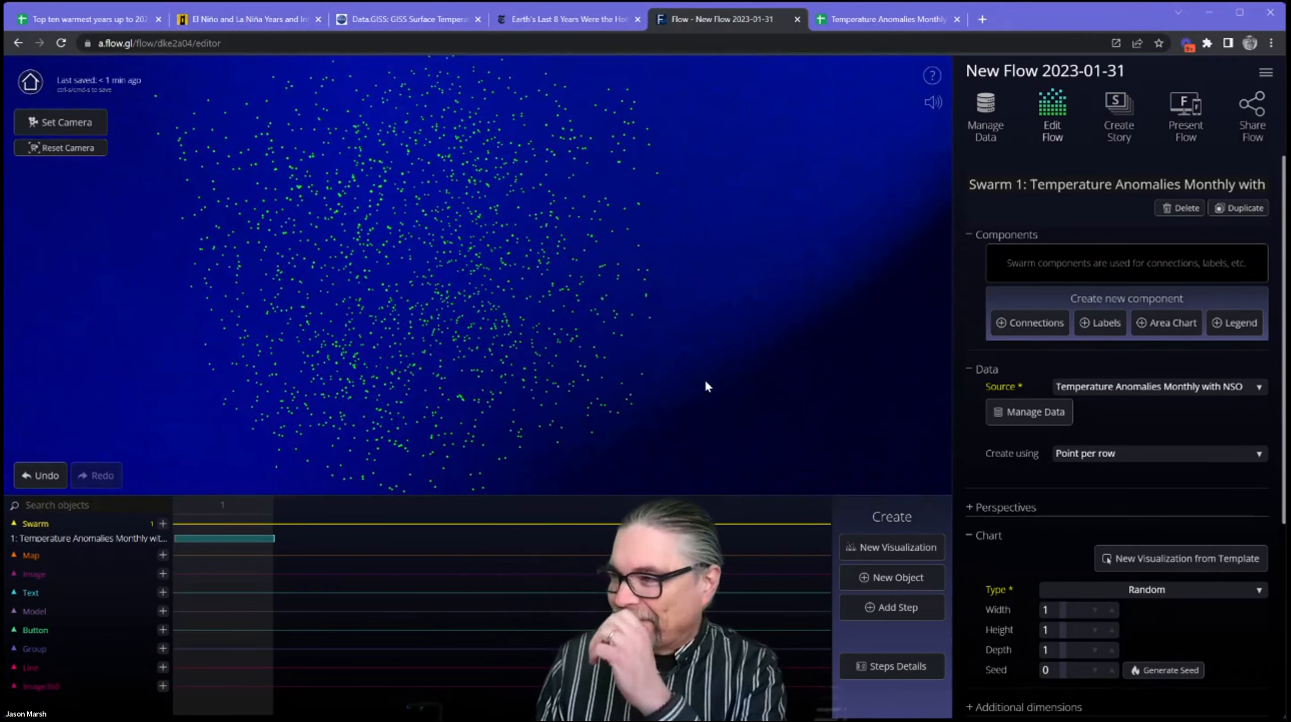
{"action": "left_click_drag", "start_coordinate": [641, 400], "coordinate": [593, 378]}
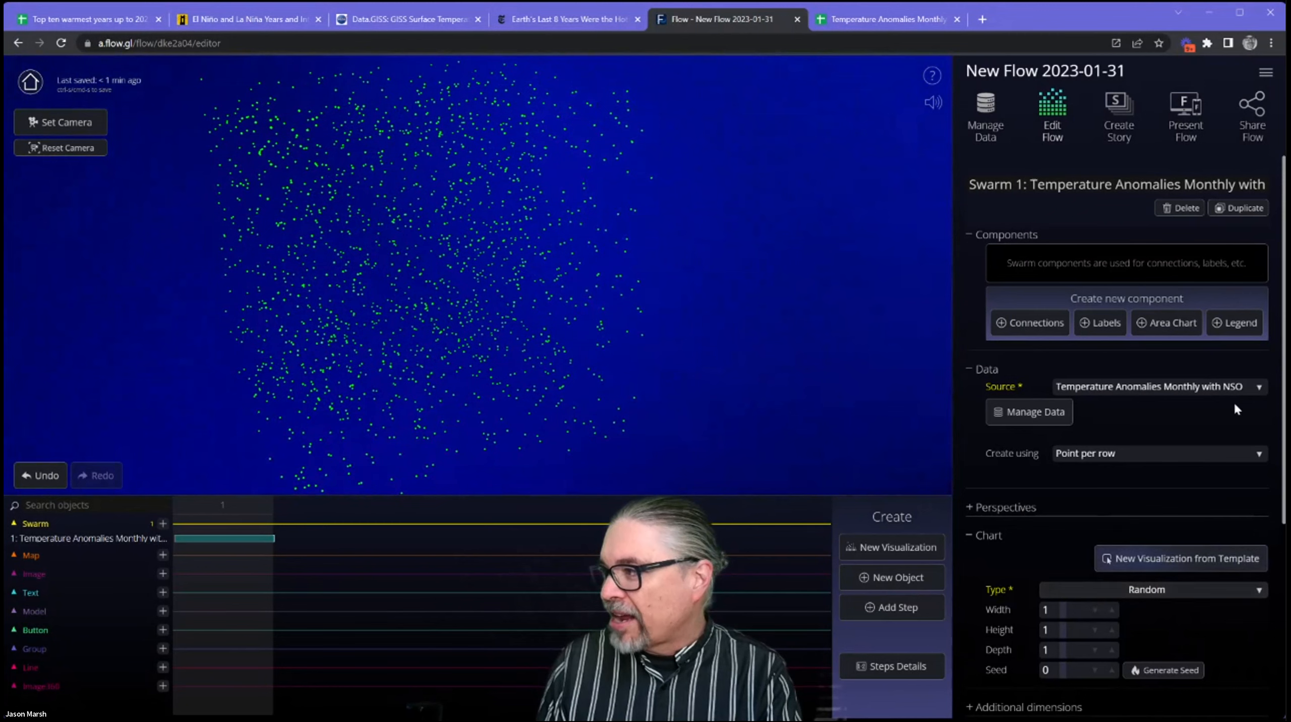
{"action": "left_click", "coordinate": [1242, 370]}
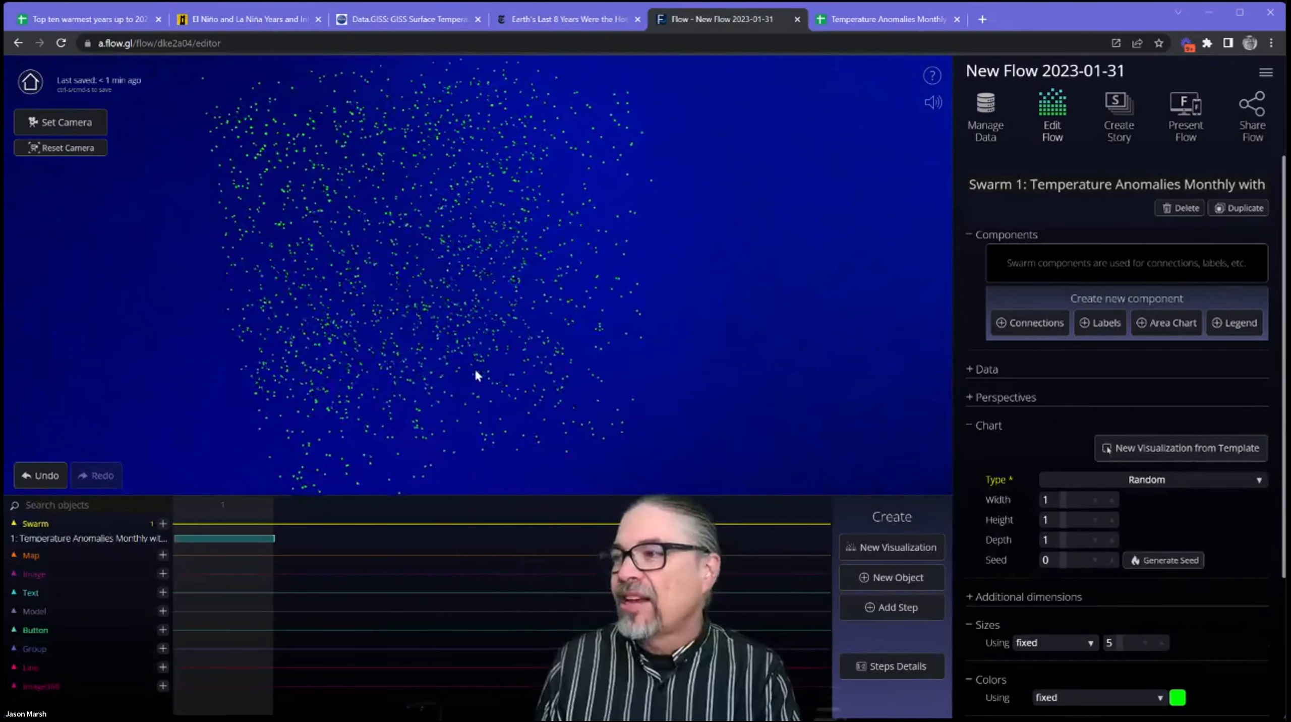
{"action": "scroll", "coordinate": [1019, 526], "scroll_direction": "down", "scroll_amount": 4}
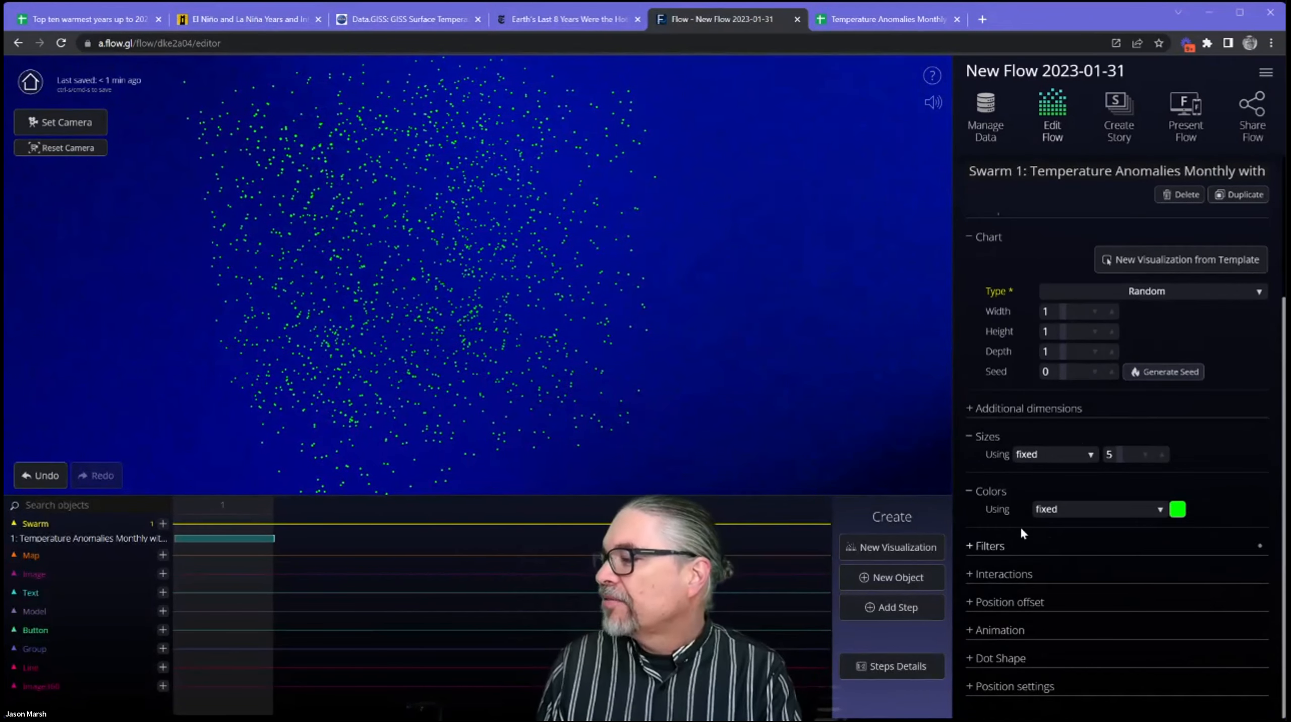
{"action": "left_click", "coordinate": [971, 577]}
{"action": "scroll", "coordinate": [1047, 563], "scroll_direction": "down", "scroll_amount": 1}
{"action": "left_click", "coordinate": [995, 566]}
Choose Month, Year and Anomaly Global Land °C as the columns shown in the rollover popup.
{"action": "left_click", "coordinate": [1153, 565]}
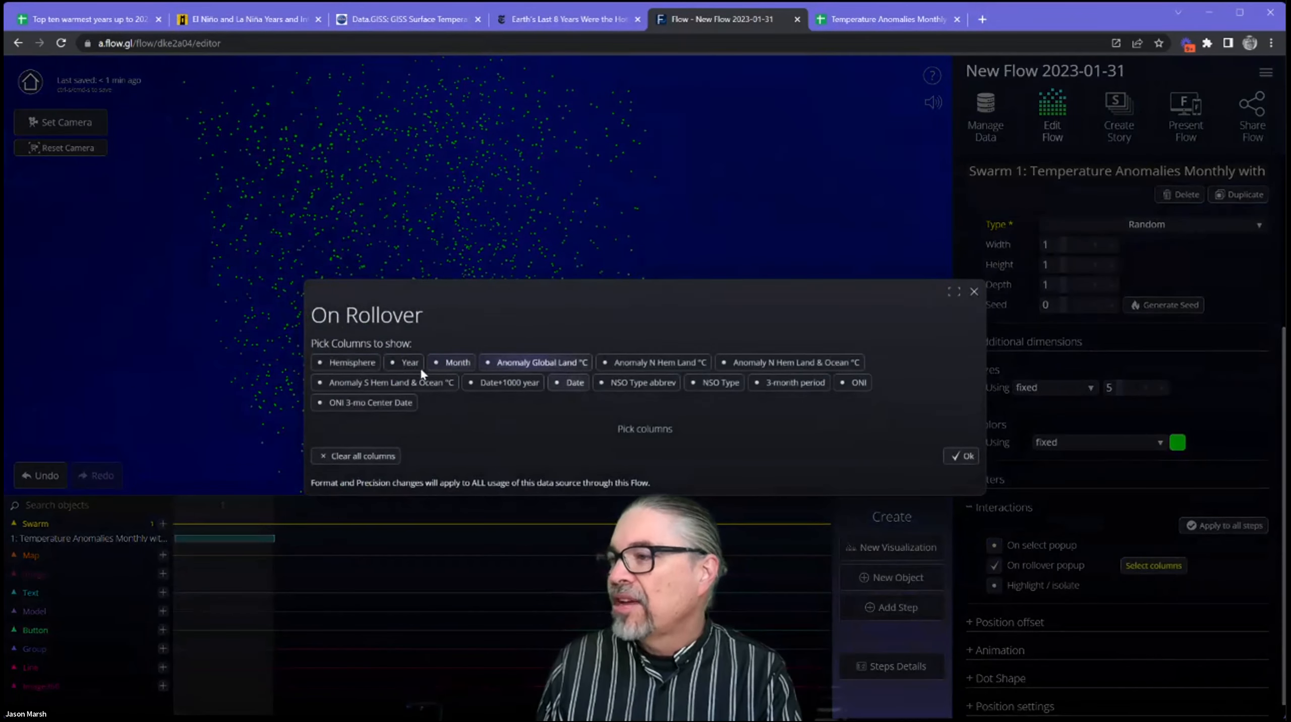
{"action": "left_click", "coordinate": [446, 369]}
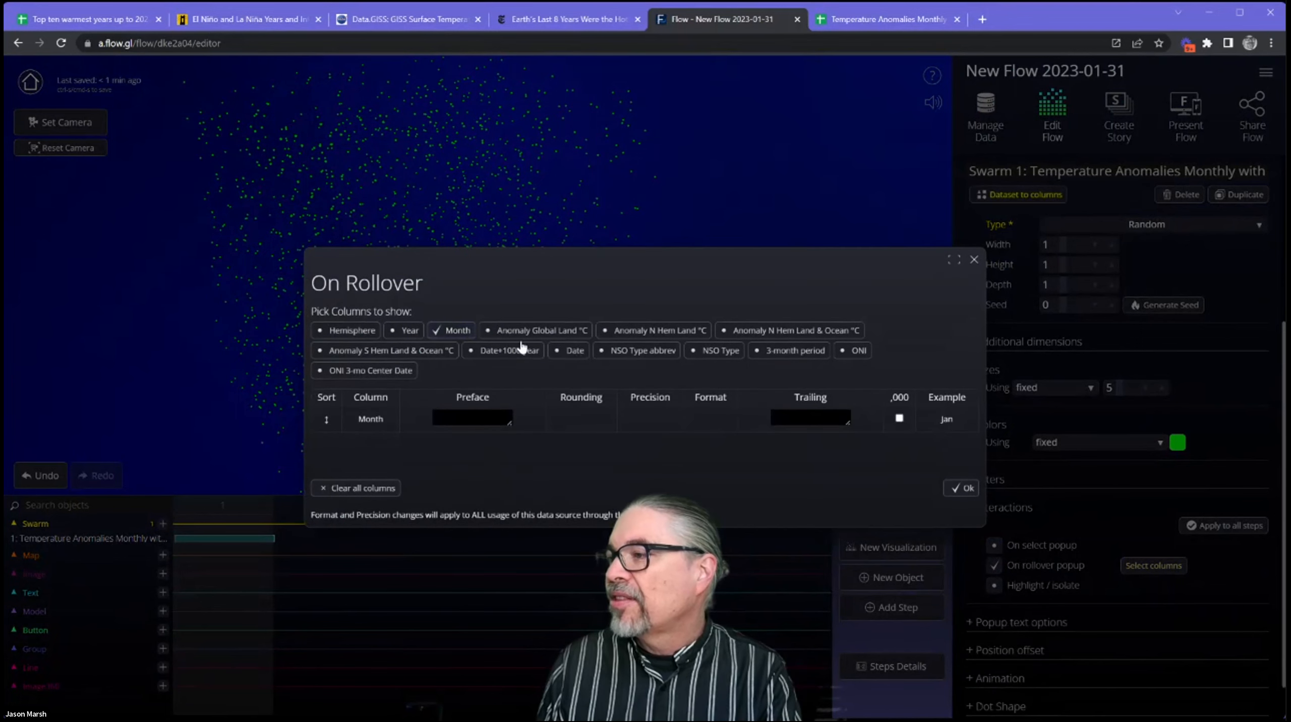
{"action": "left_click", "coordinate": [406, 335]}
{"action": "left_click", "coordinate": [534, 318]}
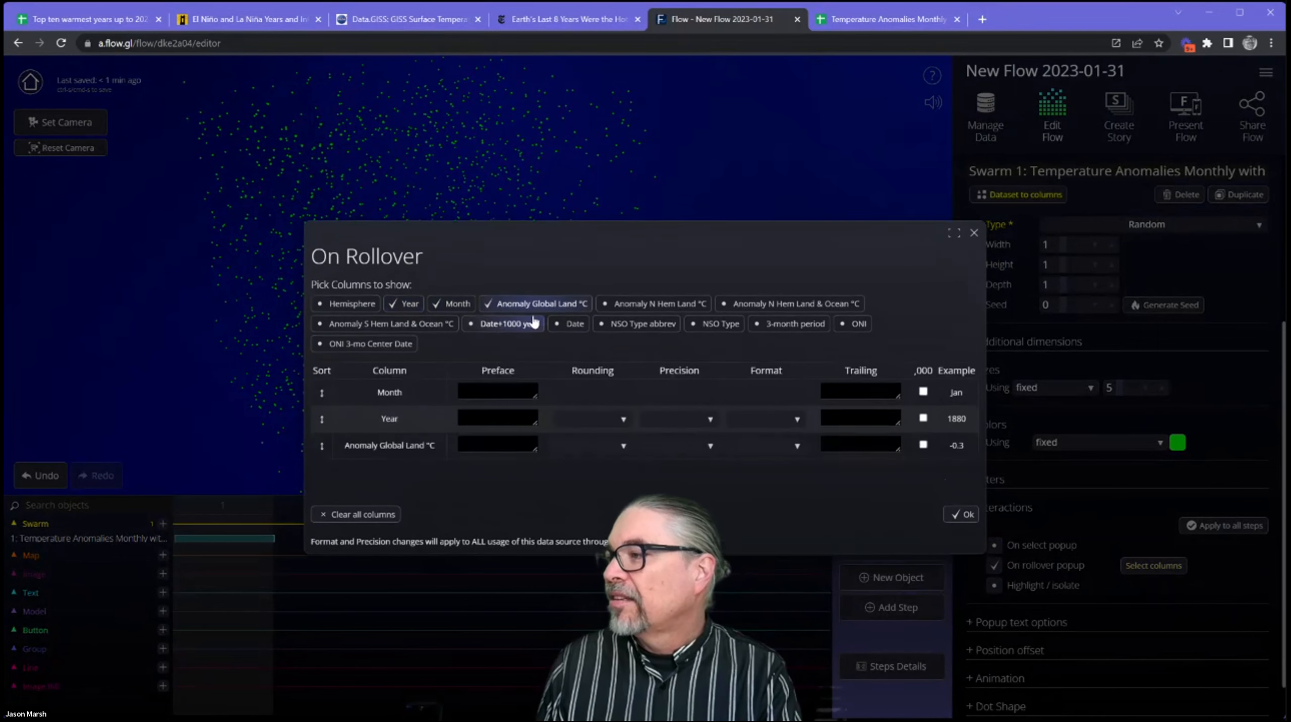
{"action": "left_click", "coordinate": [961, 515]}
Examine the rollover popups of several swarm points while viewing the random point cloud from different angles.
{"action": "mouse_move", "coordinate": [439, 287]}
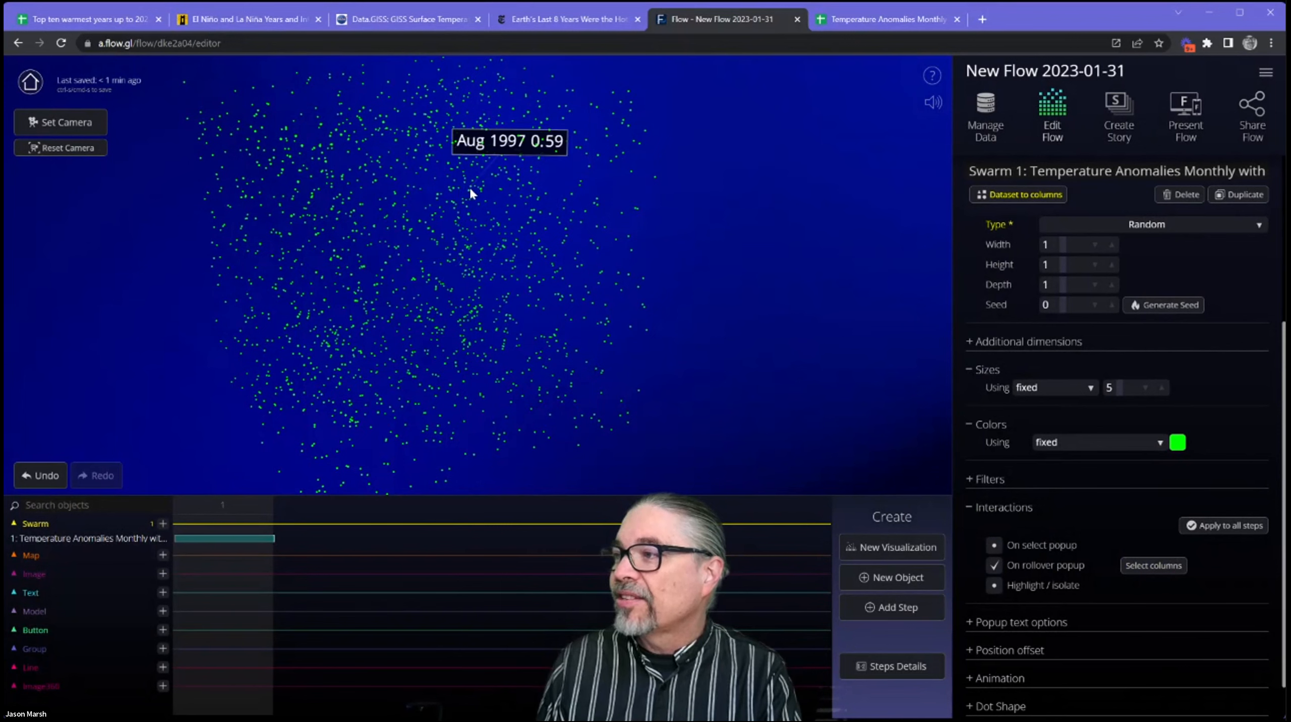
{"action": "mouse_move", "coordinate": [291, 172]}
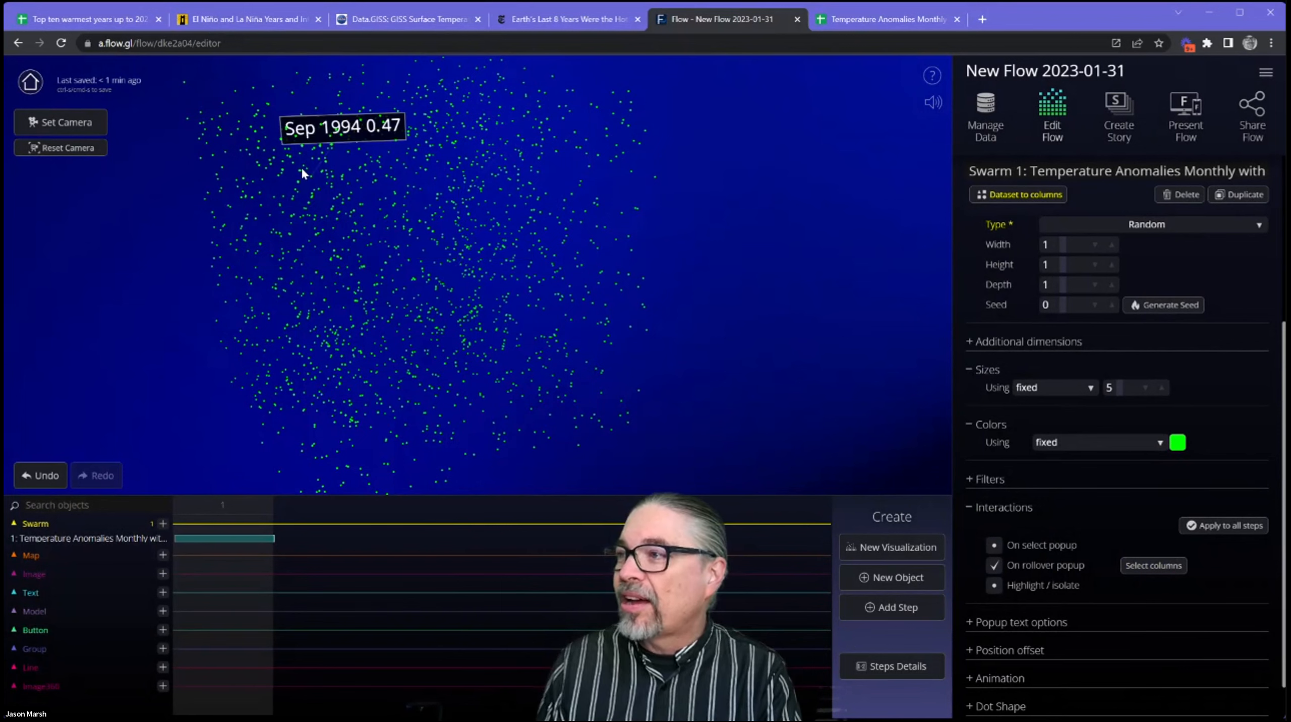
{"action": "mouse_move", "coordinate": [297, 211]}
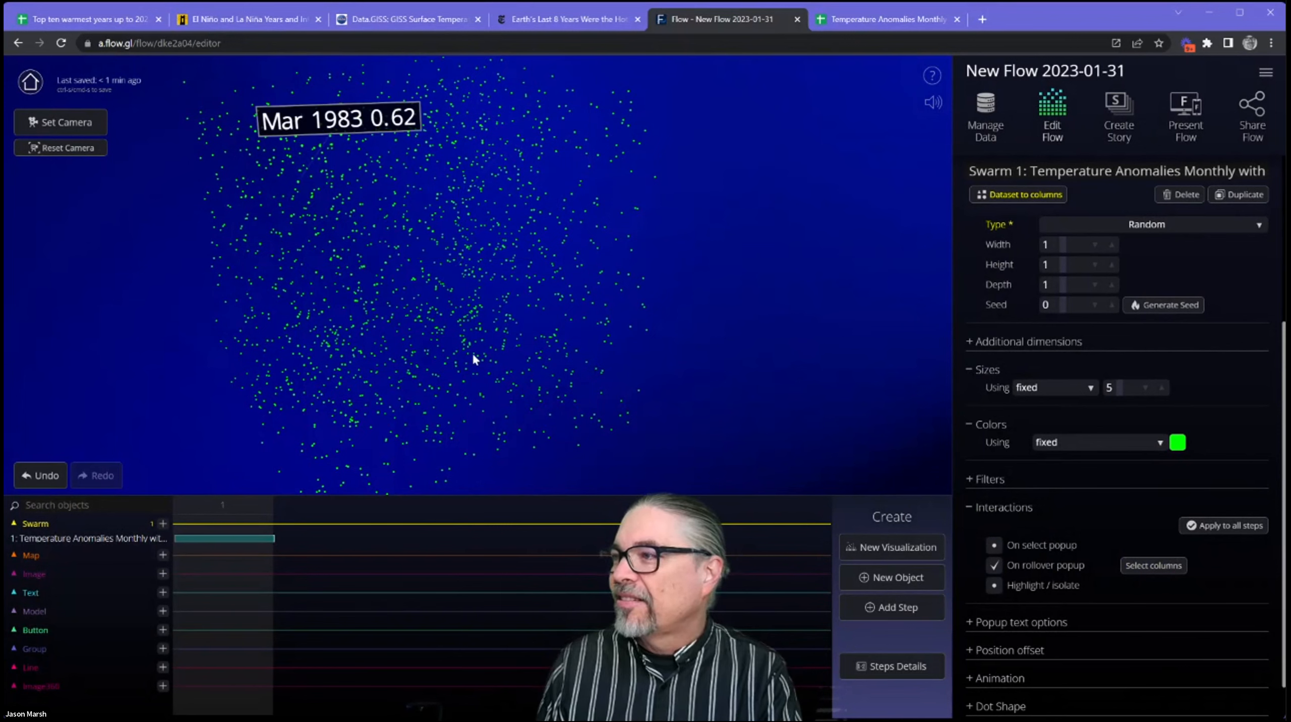
{"action": "mouse_move", "coordinate": [613, 303]}
{"action": "left_click_drag", "start_coordinate": [613, 303], "coordinate": [460, 354]}
{"action": "mouse_move", "coordinate": [474, 352]}
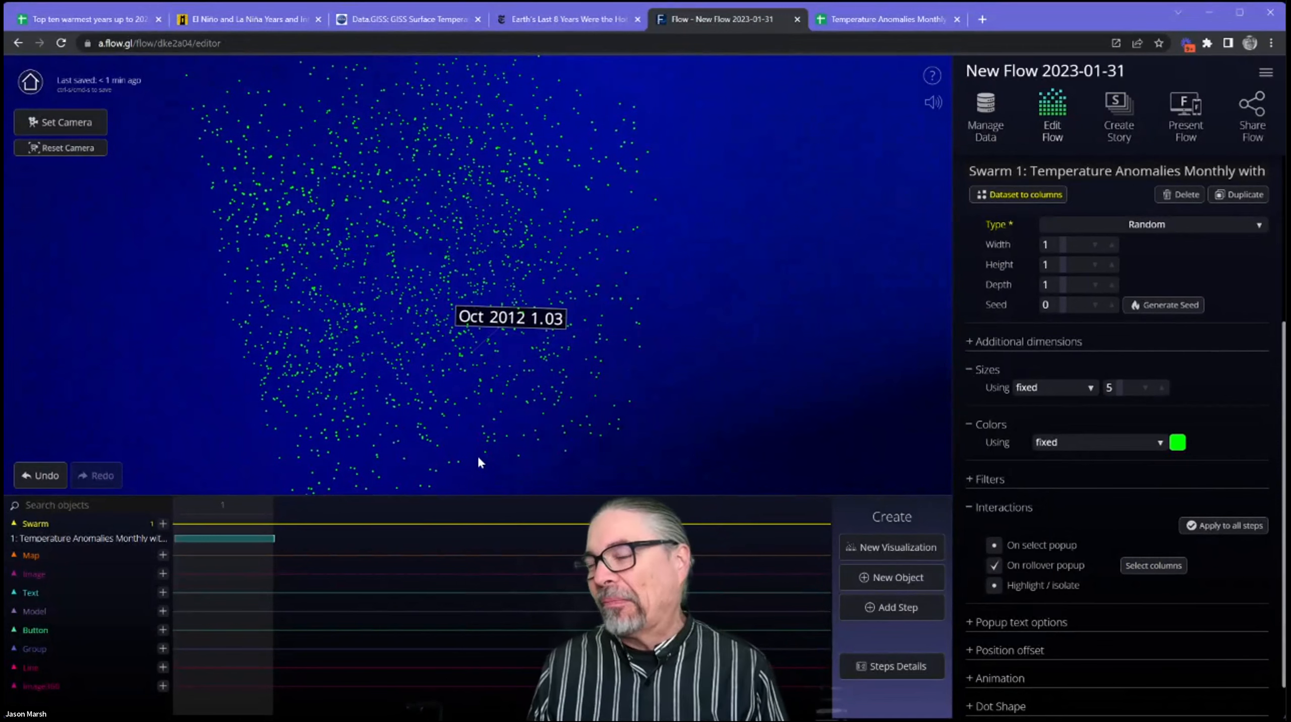
{"action": "left_click_drag", "start_coordinate": [492, 446], "coordinate": [509, 444]}
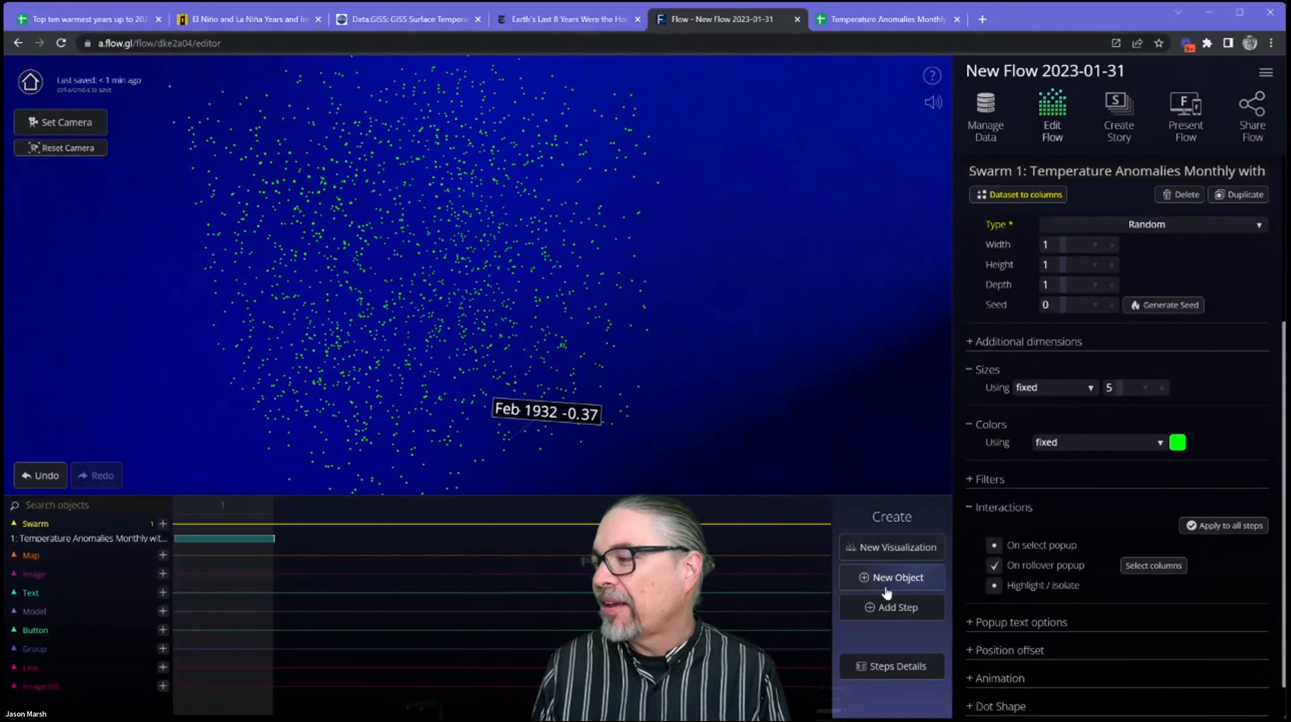
{"action": "left_click_drag", "start_coordinate": [351, 258], "coordinate": [370, 280]}
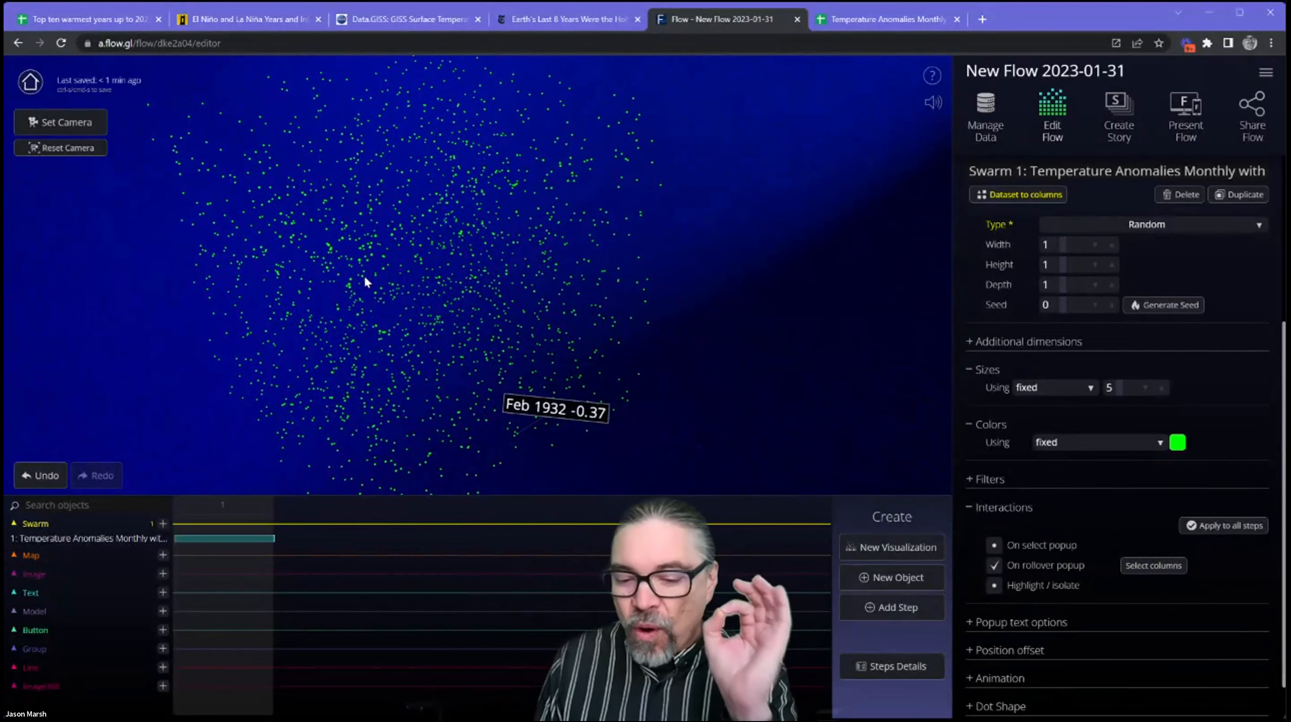
{"action": "left_click_drag", "start_coordinate": [395, 344], "coordinate": [390, 333]}
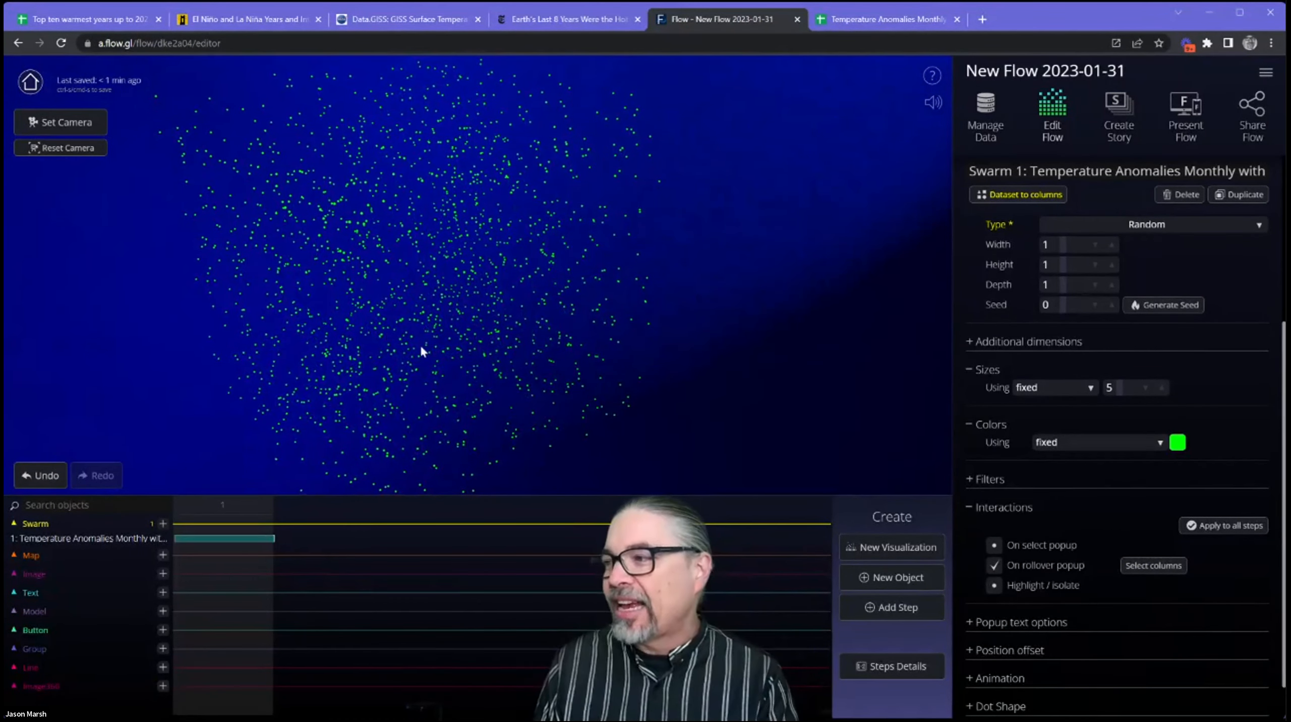
Add a step by duplicating the current one and change the swarm's chart type in it to Scatterplot.
{"action": "left_click", "coordinate": [897, 602]}
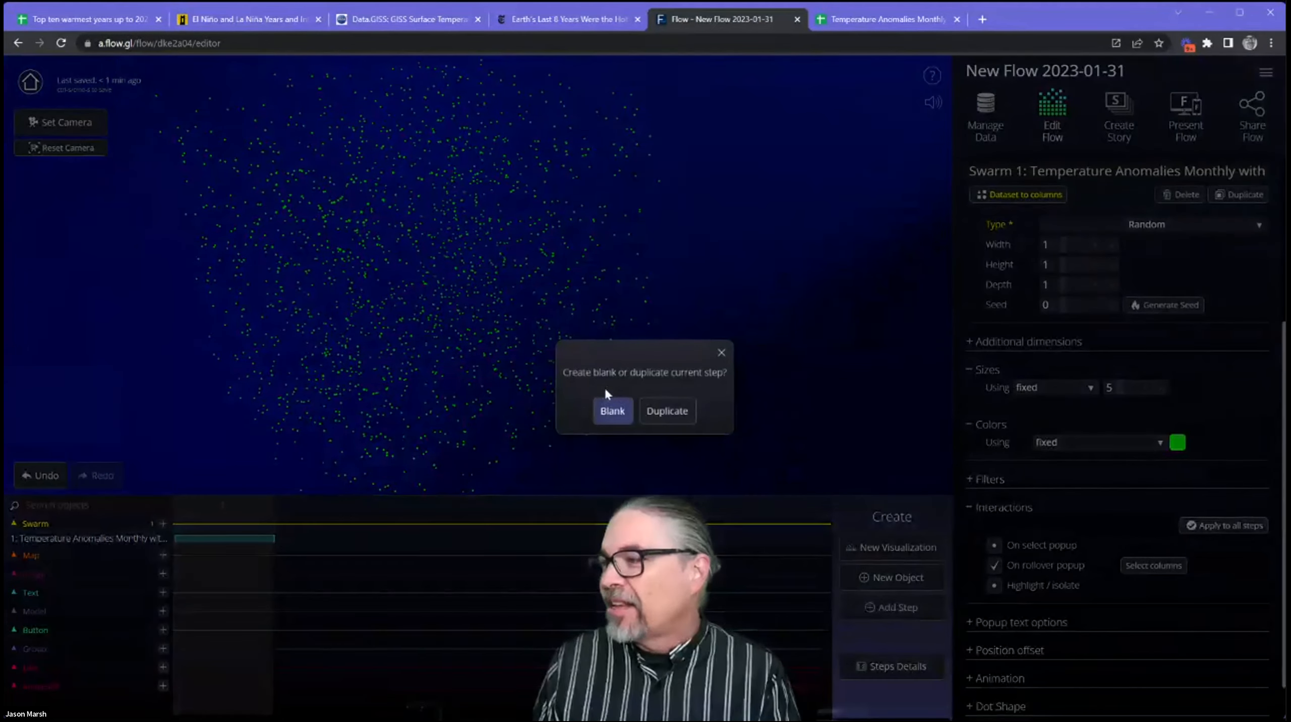
{"action": "left_click", "coordinate": [667, 411]}
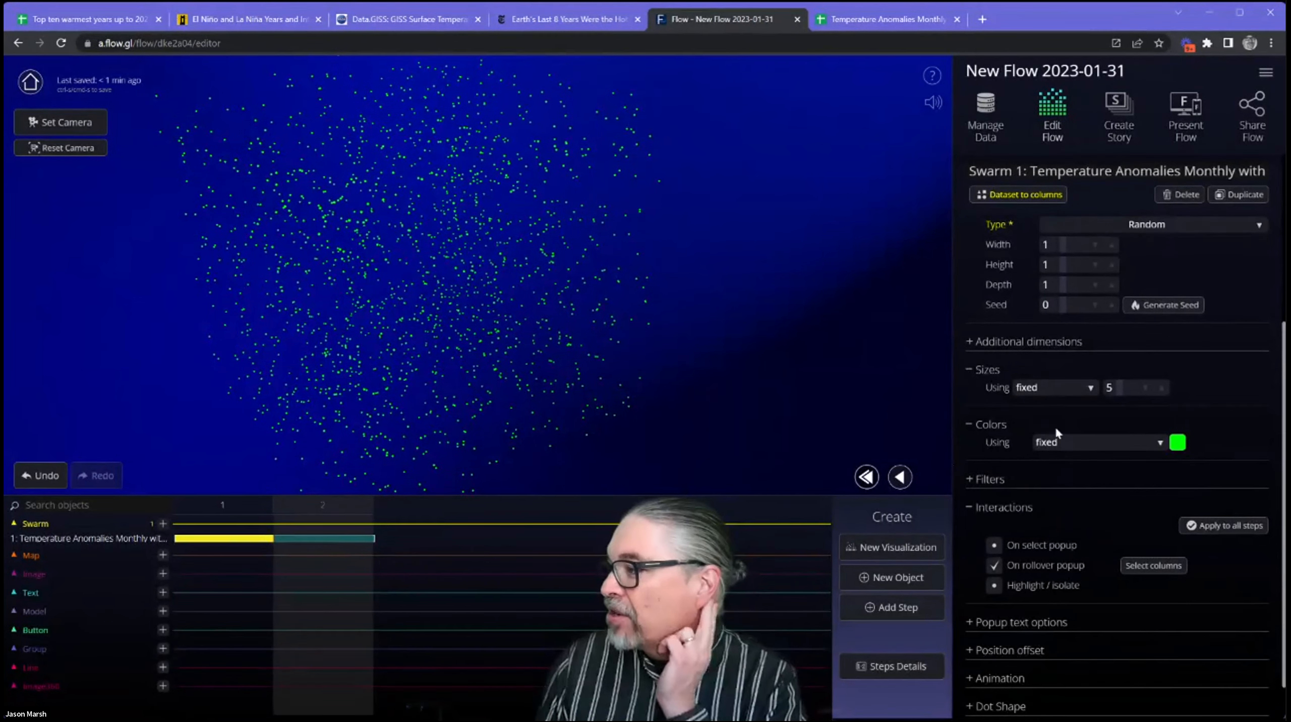
{"action": "scroll", "coordinate": [1198, 333], "scroll_direction": "up", "scroll_amount": 2}
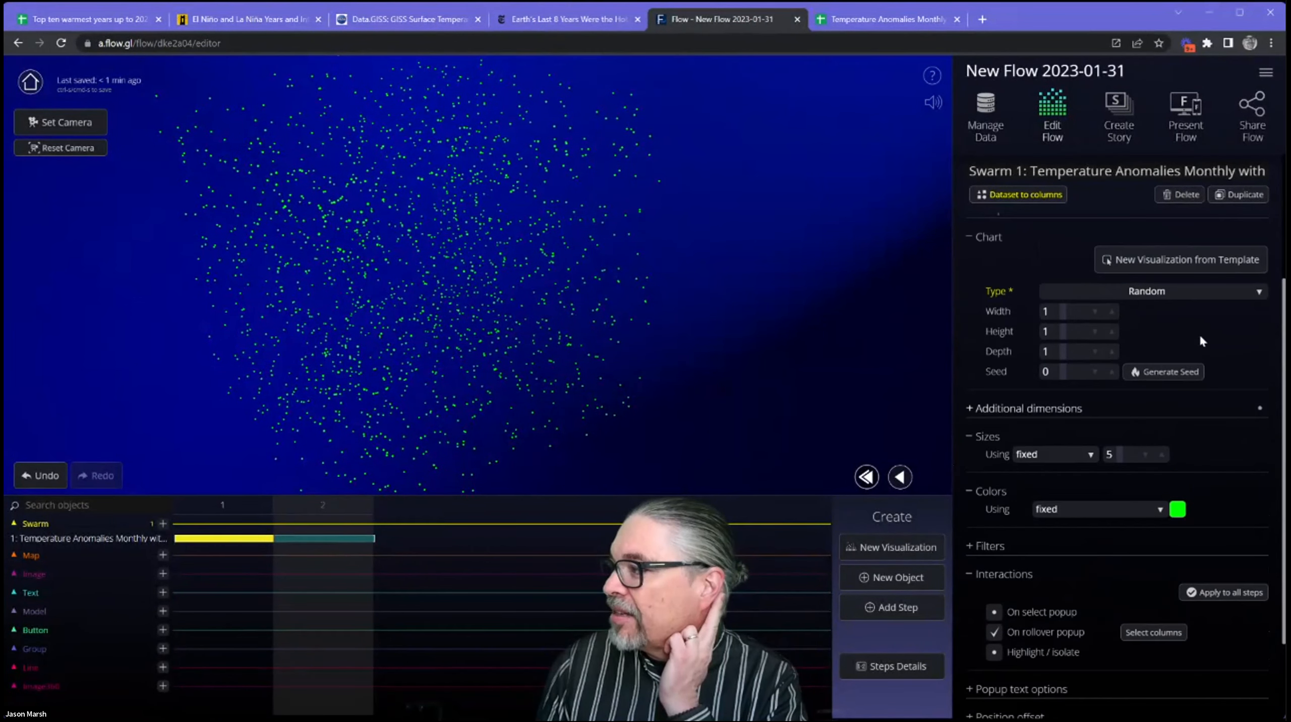
{"action": "left_click", "coordinate": [1181, 293]}
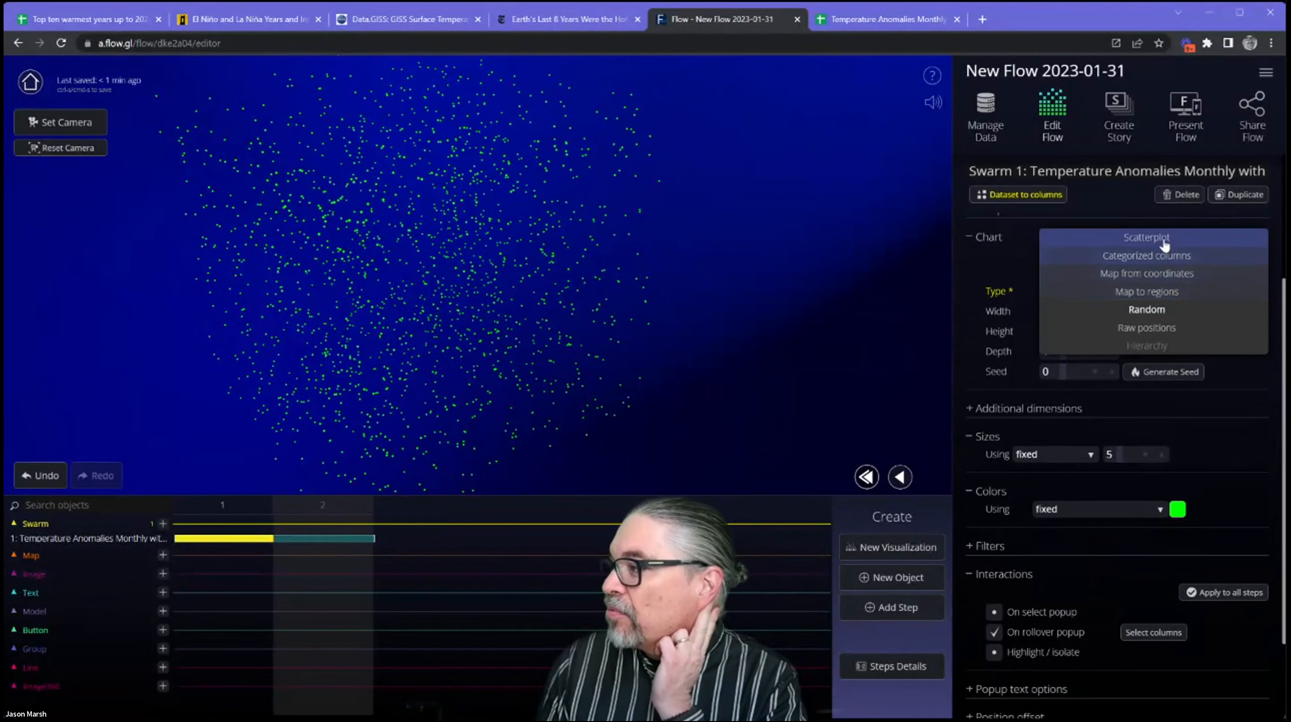
{"action": "left_click", "coordinate": [1165, 244]}
Assign the Date column to the scatterplot's width axis and Anomaly Global Land °C to its height axis.
{"action": "left_click", "coordinate": [1118, 333]}
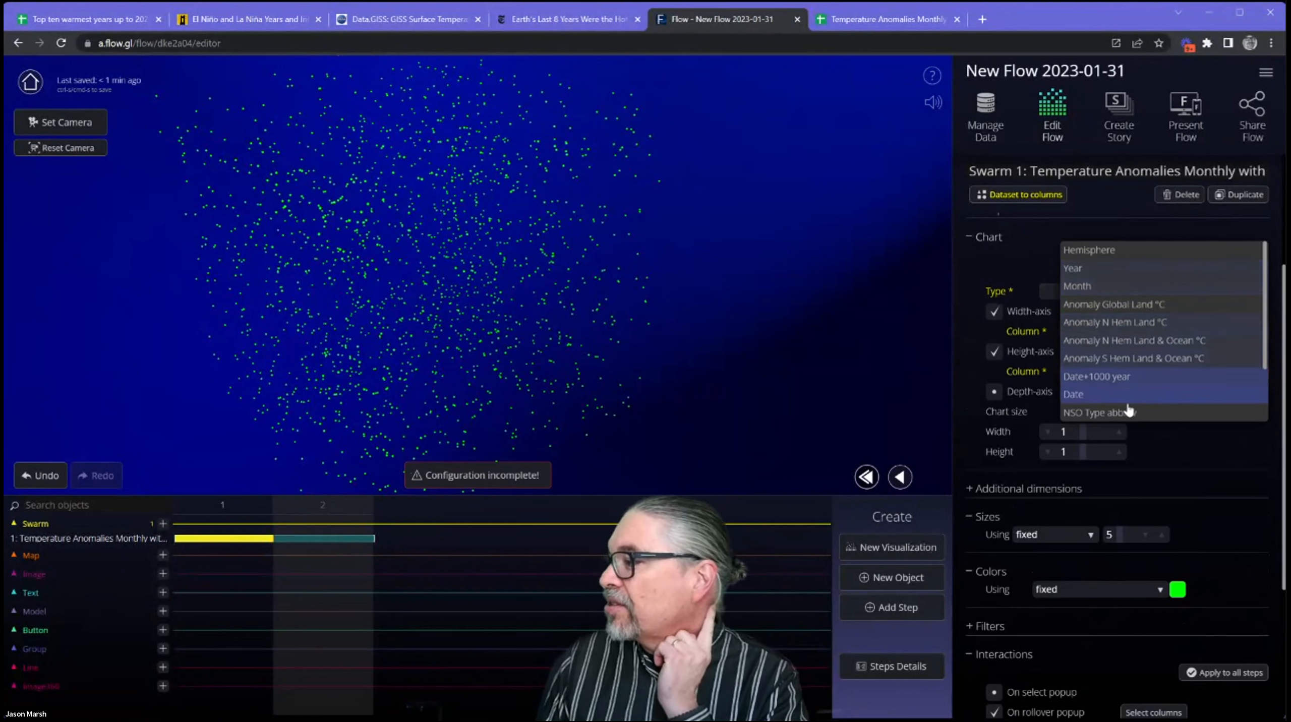
{"action": "left_click", "coordinate": [1114, 394]}
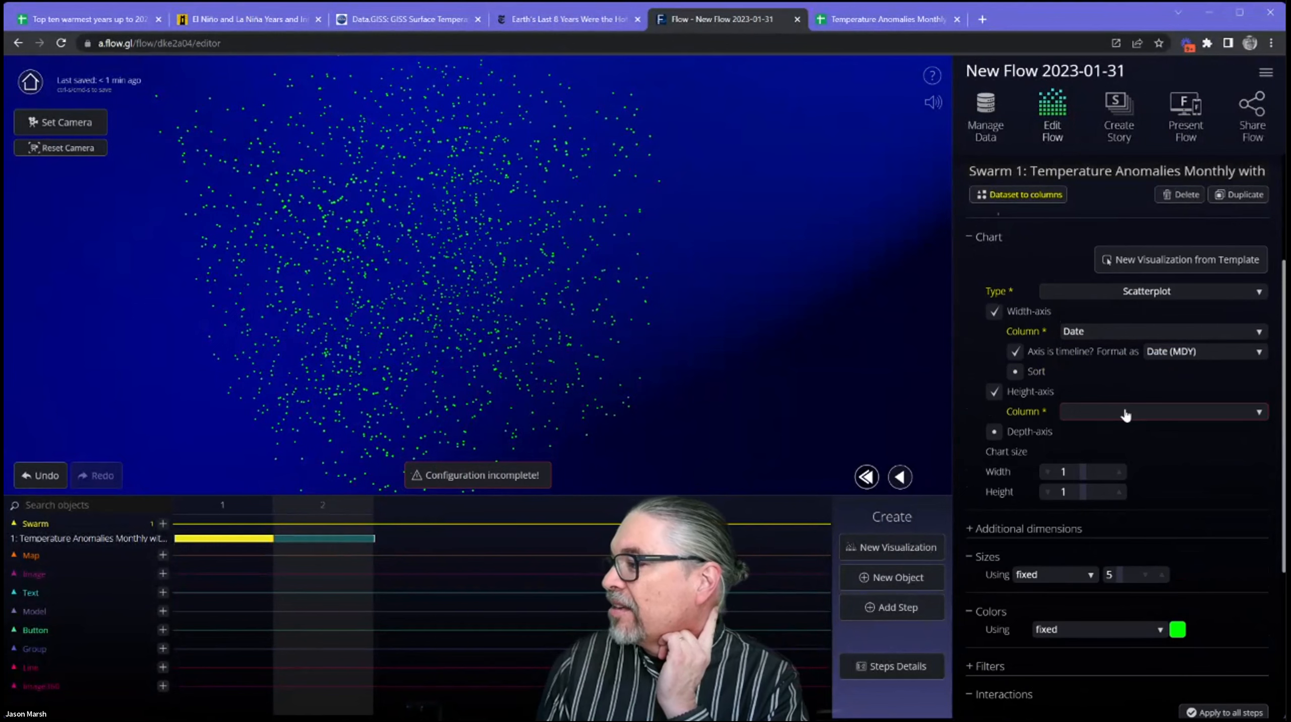
{"action": "left_click", "coordinate": [1125, 413]}
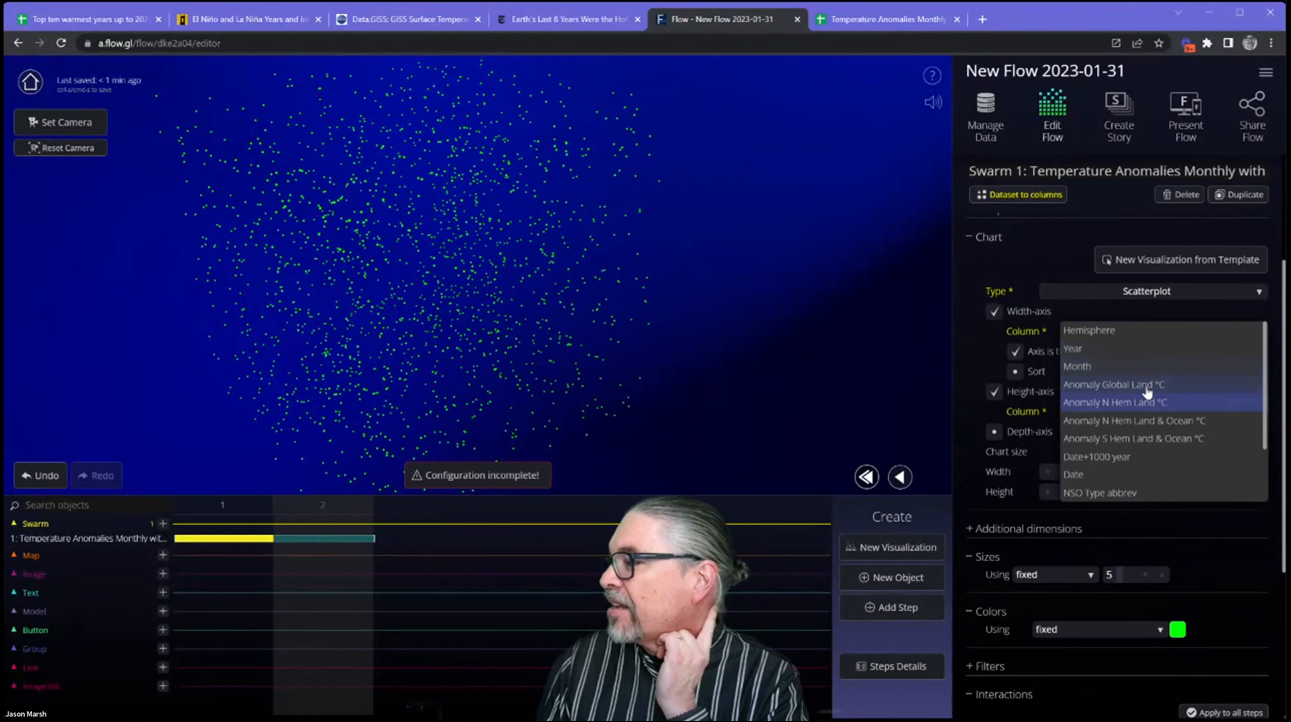
{"action": "left_click", "coordinate": [1145, 383]}
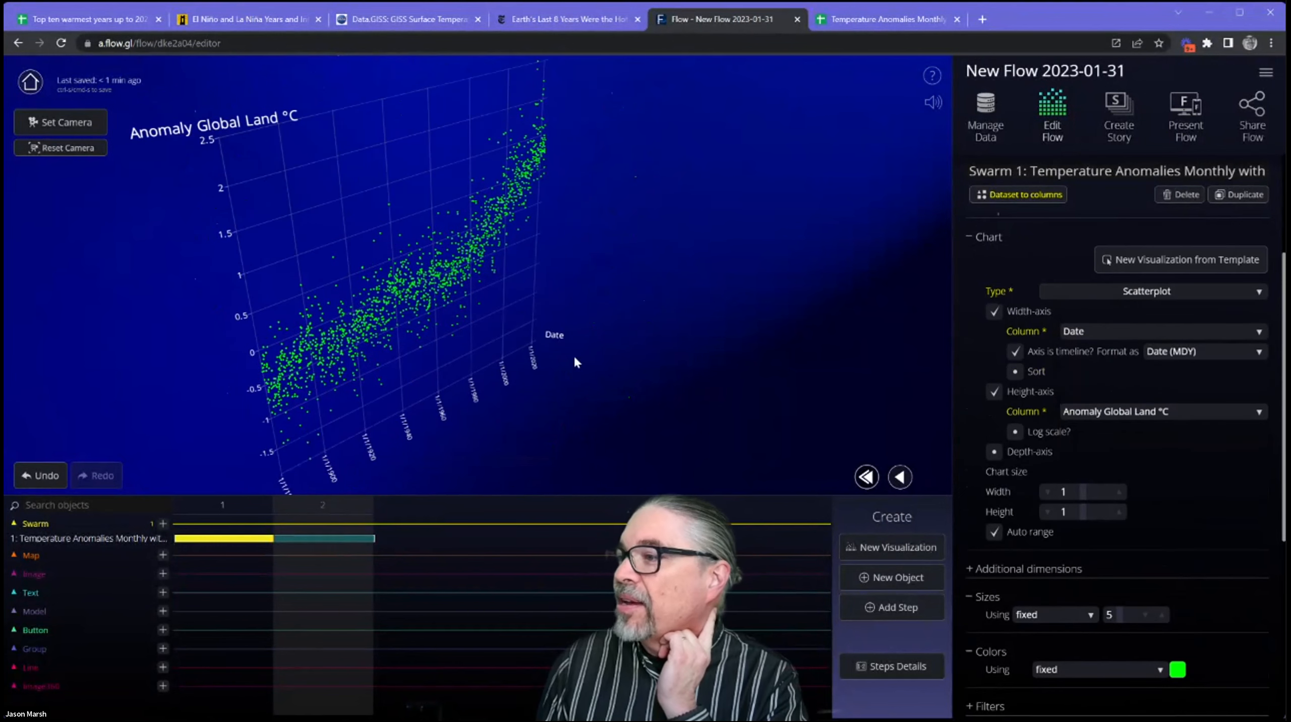
Examine the scatterplot from different angles and play the transition between the random cloud in step 1 and the scatterplot in step 2.
{"action": "left_click_drag", "start_coordinate": [399, 319], "coordinate": [403, 276]}
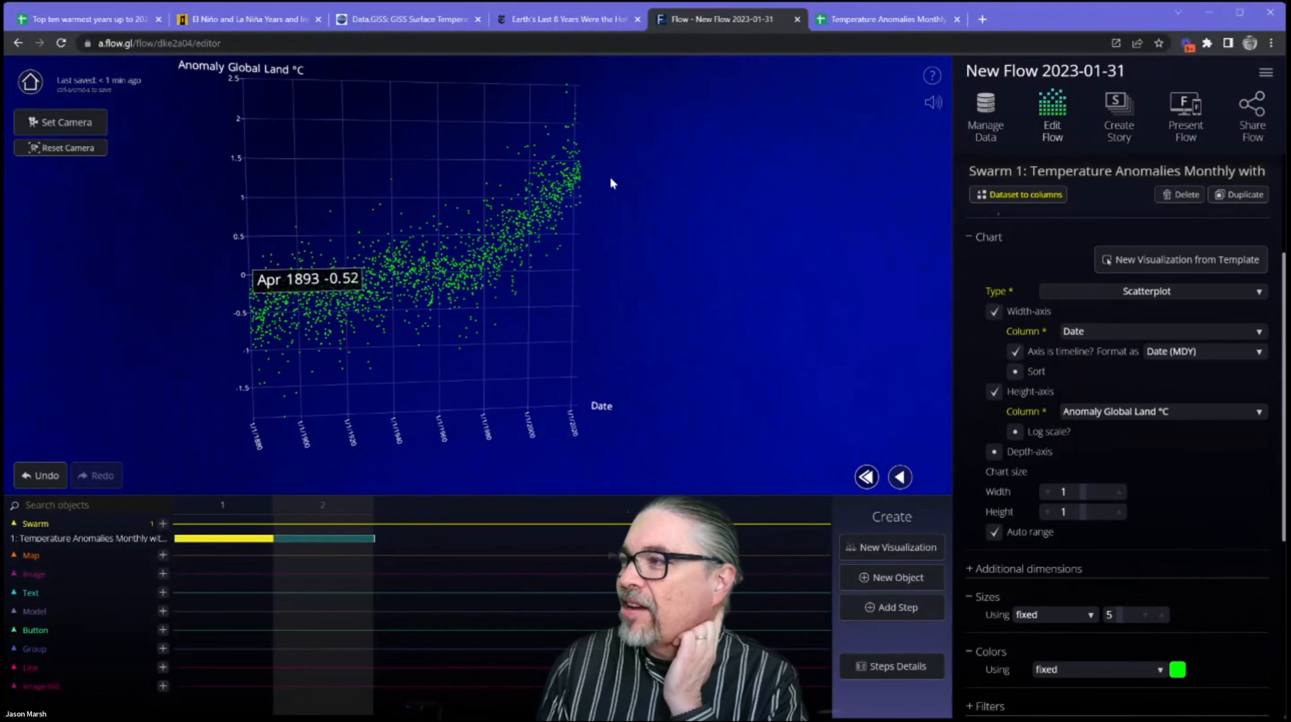
{"action": "left_click_drag", "start_coordinate": [592, 291], "coordinate": [541, 290]}
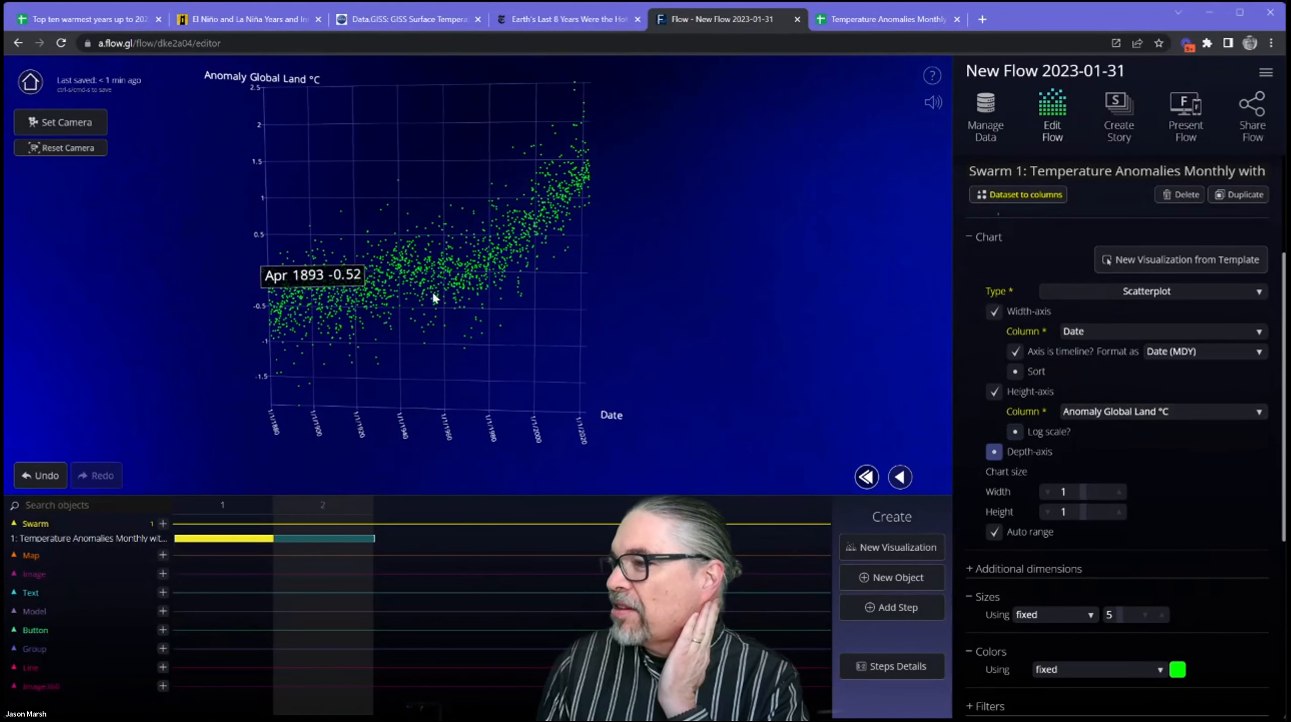
{"action": "left_click_drag", "start_coordinate": [470, 325], "coordinate": [474, 282]}
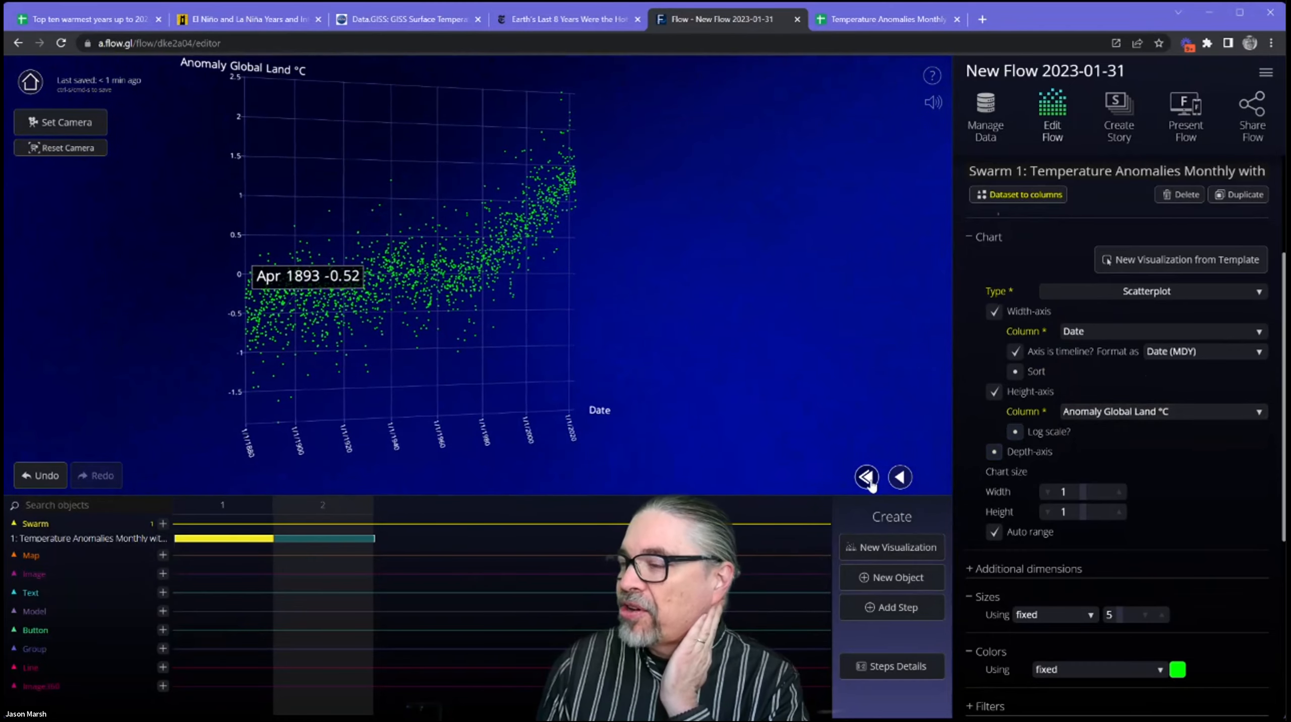
{"action": "key", "text": "Left"}
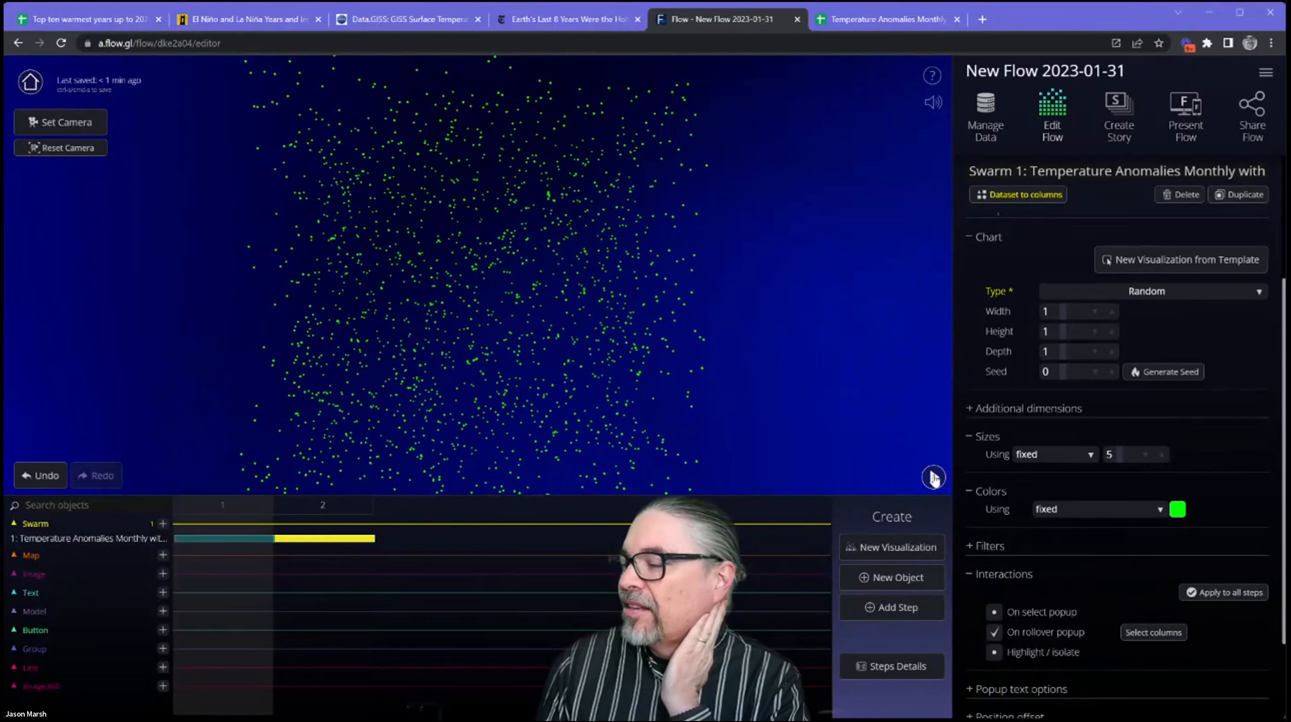
{"action": "key", "text": "Right"}
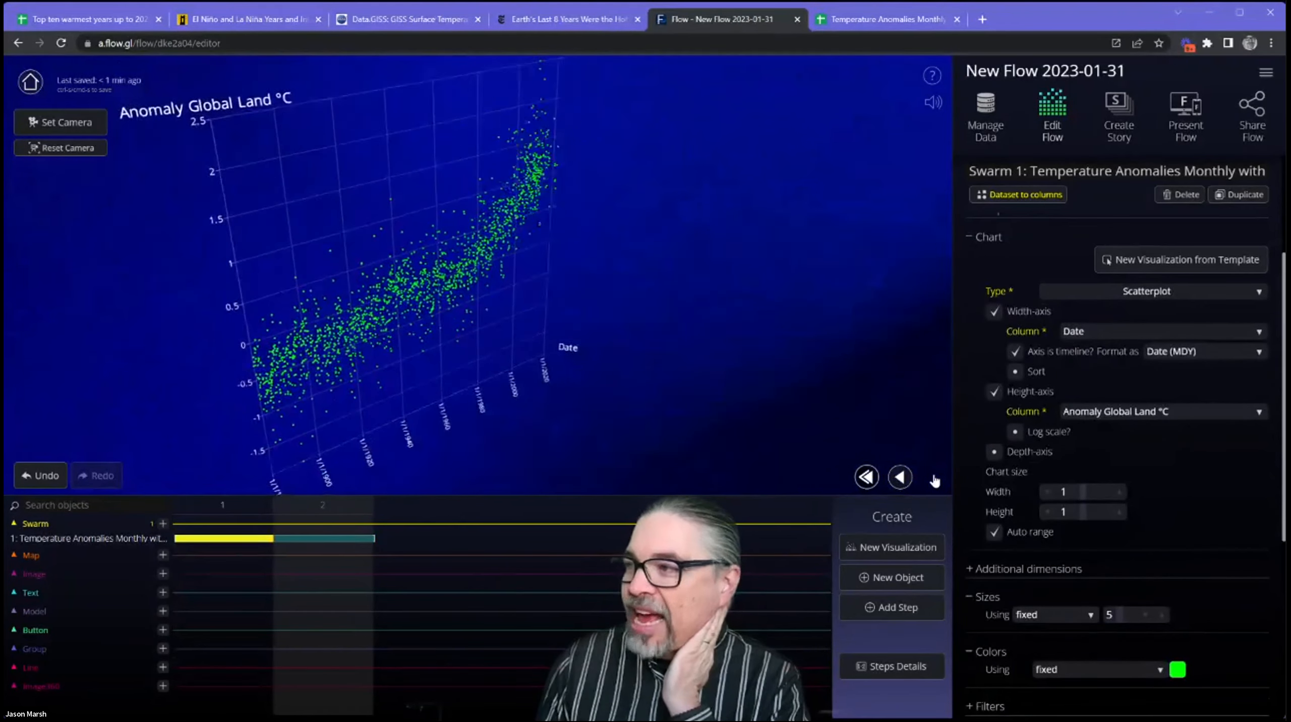
{"action": "left_click", "coordinate": [867, 478]}
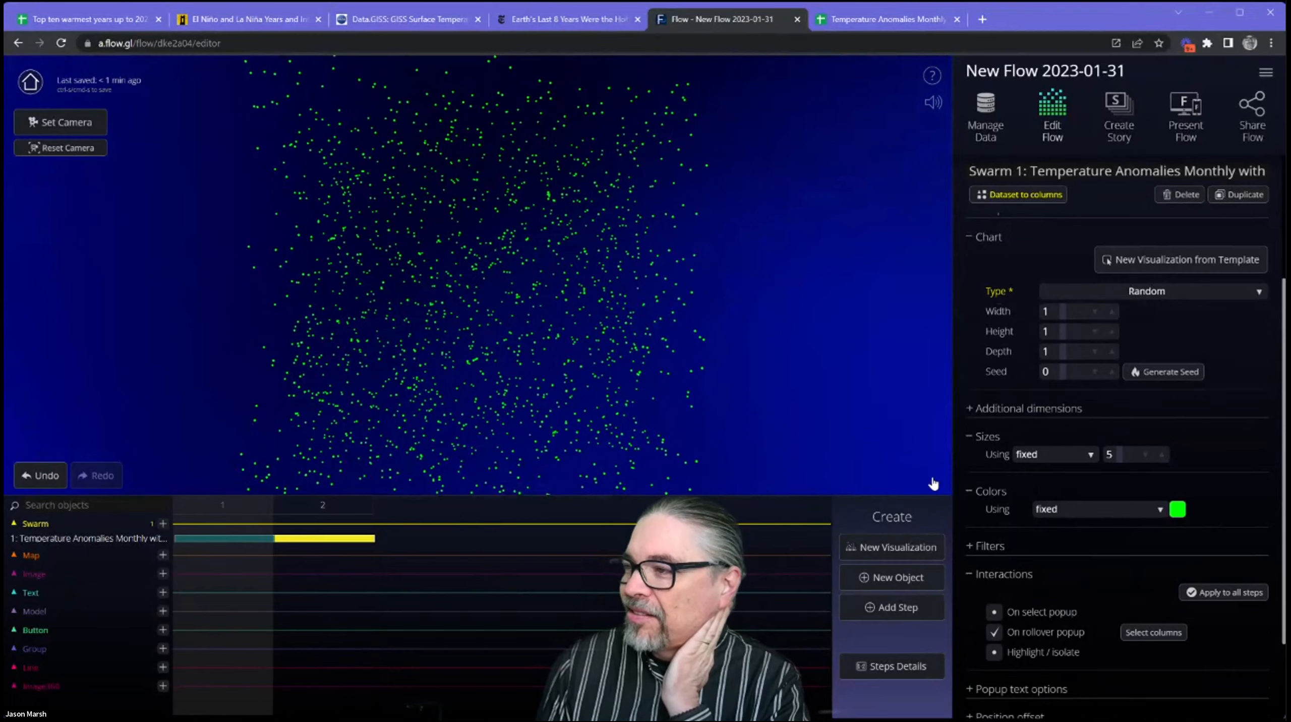
{"action": "key", "text": "Right"}
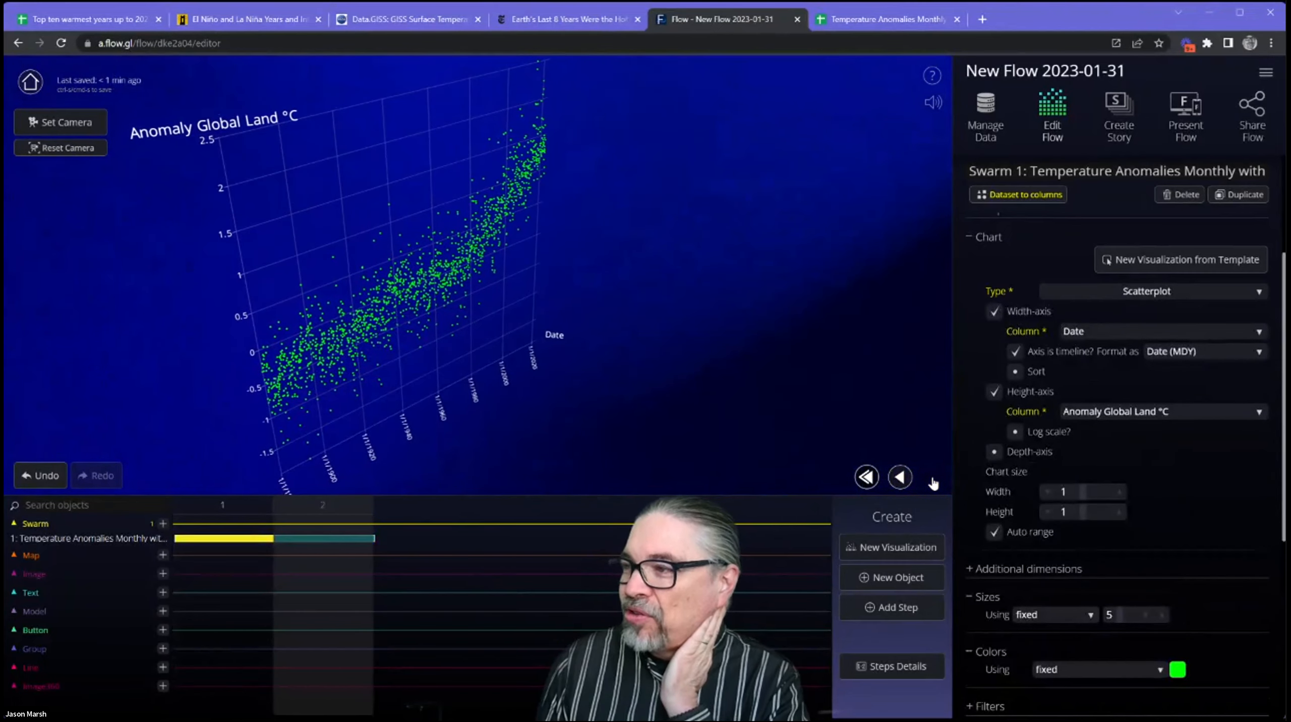
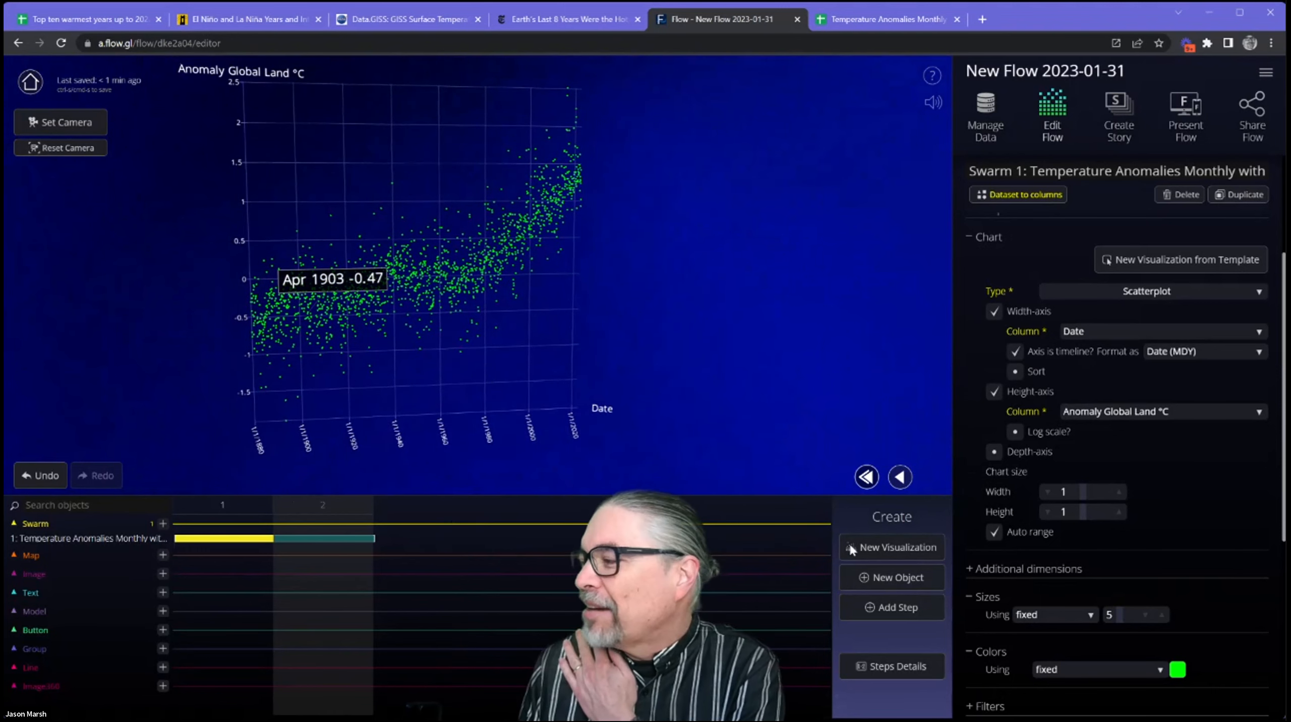
Add a blank third step to the flow and create a new swarm object in it.
{"action": "left_click", "coordinate": [905, 612]}
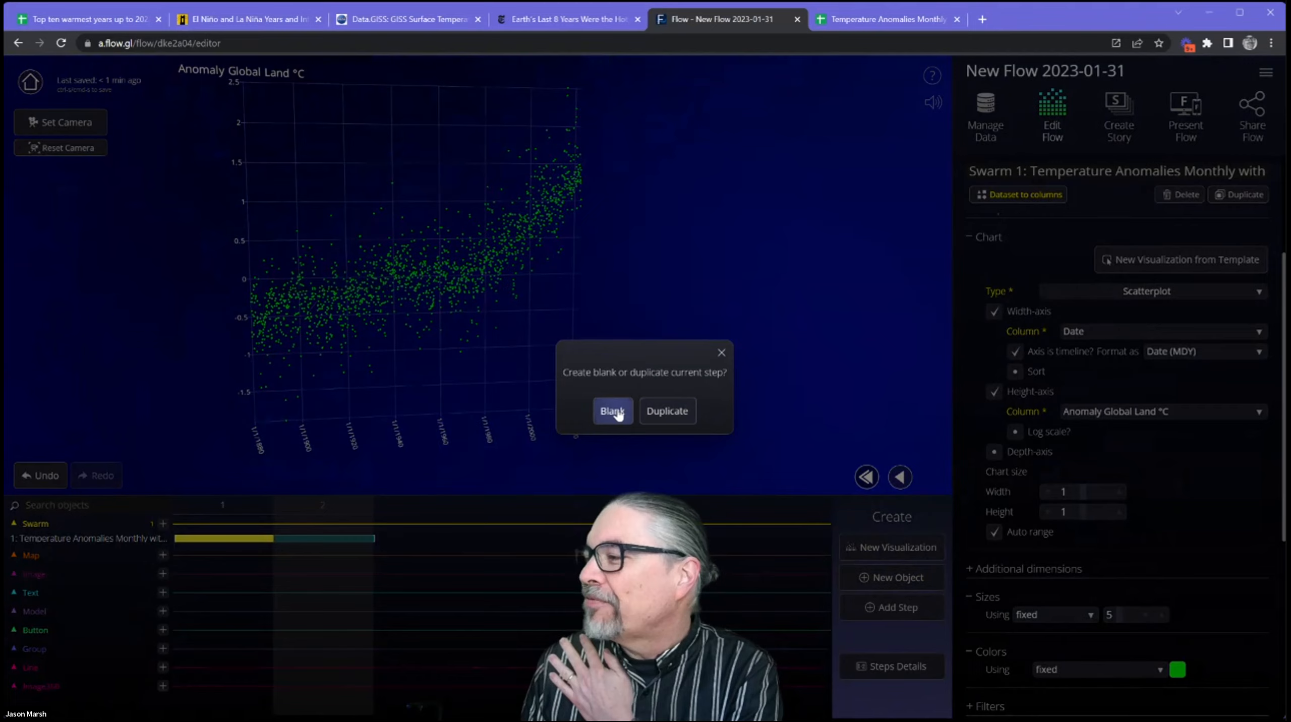
{"action": "left_click", "coordinate": [613, 411]}
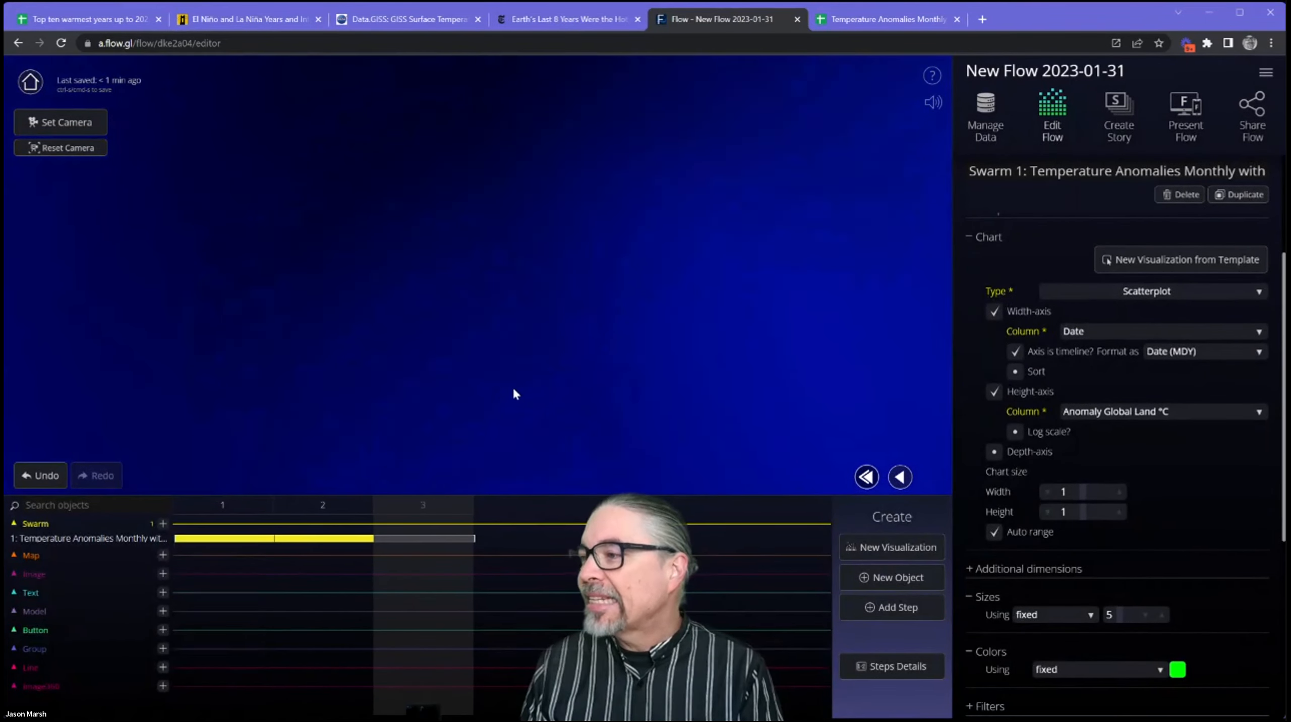
{"action": "left_click", "coordinate": [895, 579]}
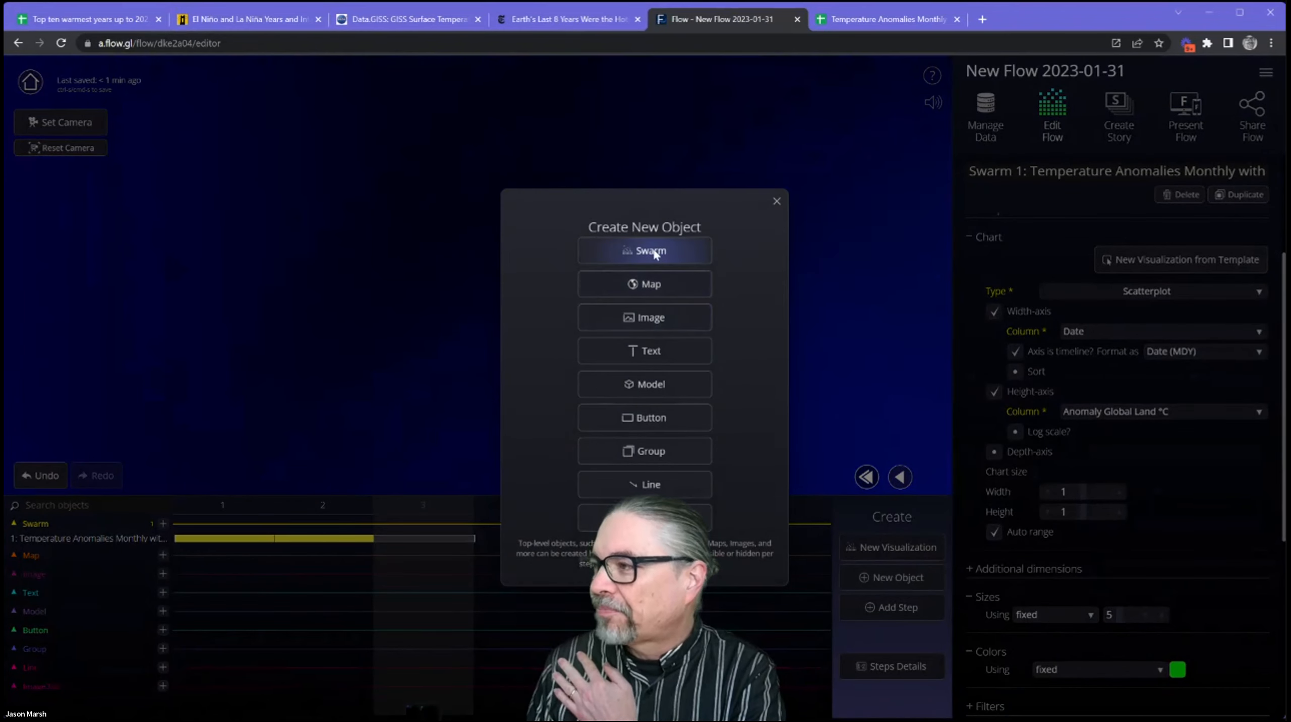
{"action": "left_click", "coordinate": [651, 251]}
Upload the NASA Annual Mean Temps Anomaly CSV file from the computer as the new swarm's data source.
{"action": "left_click", "coordinate": [1039, 236]}
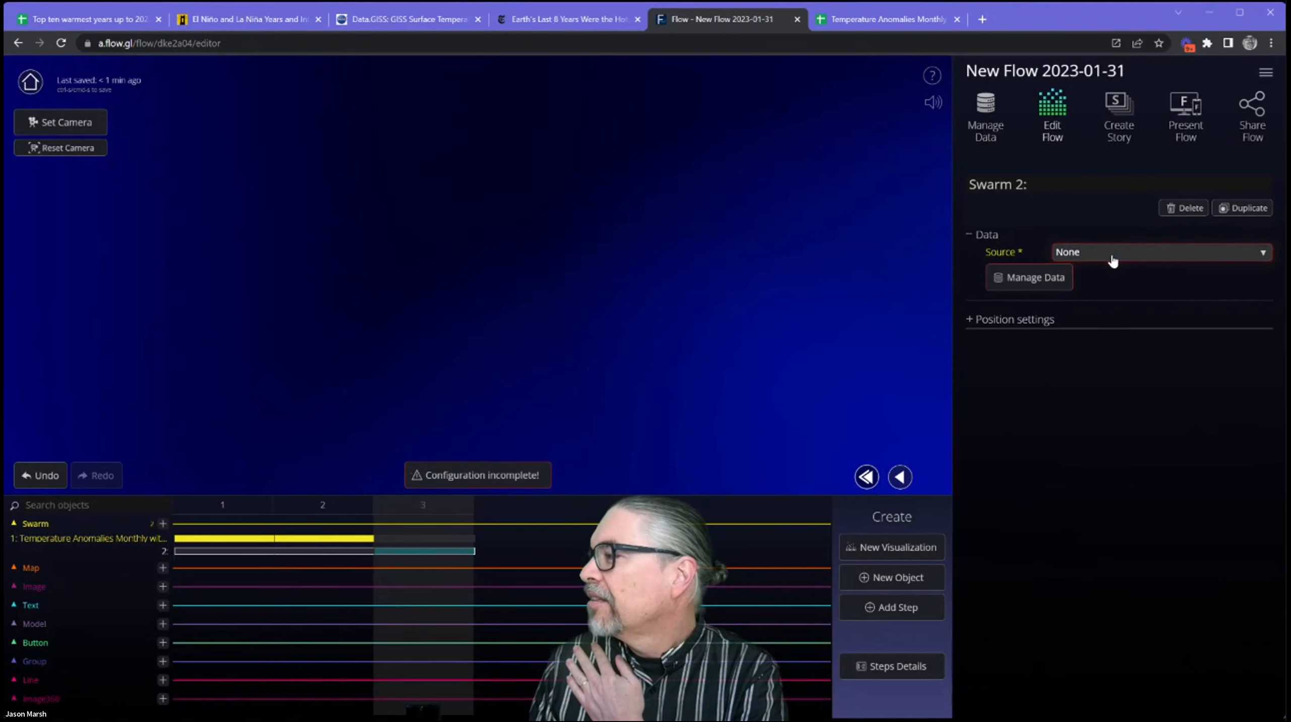
{"action": "left_click", "coordinate": [1018, 284]}
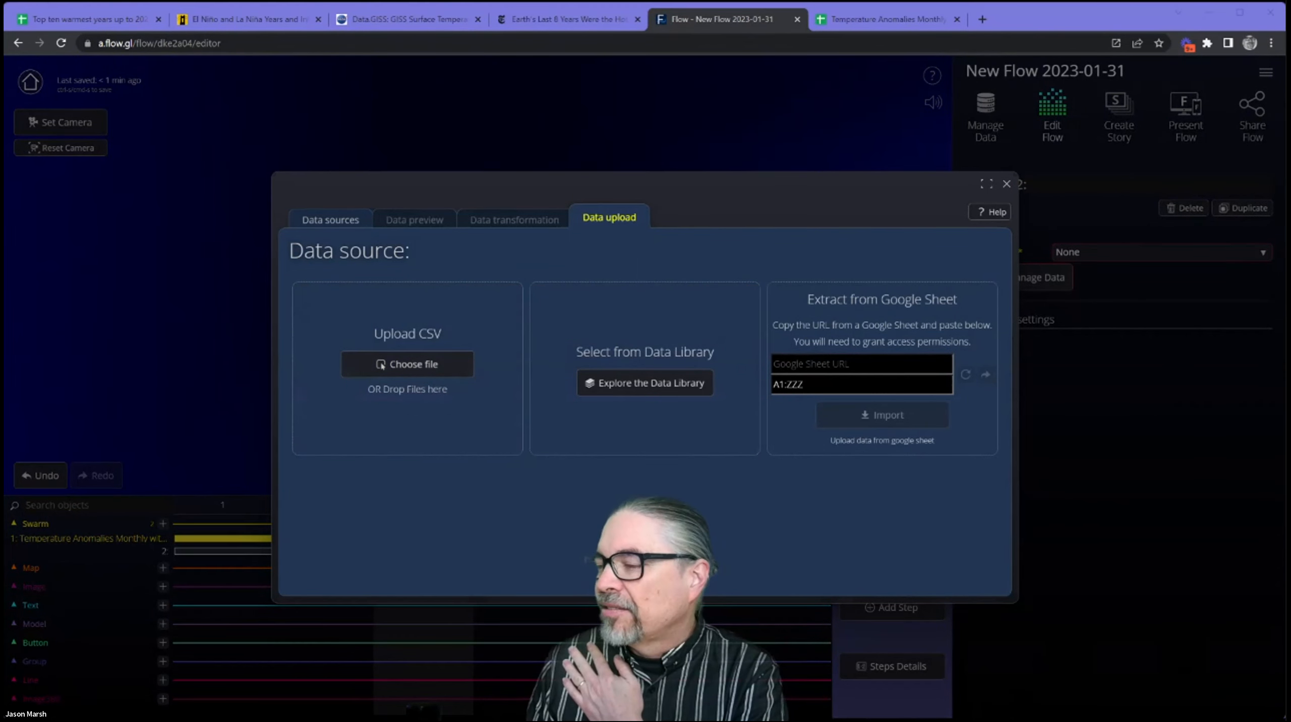
{"action": "double_click", "coordinate": [406, 365]}
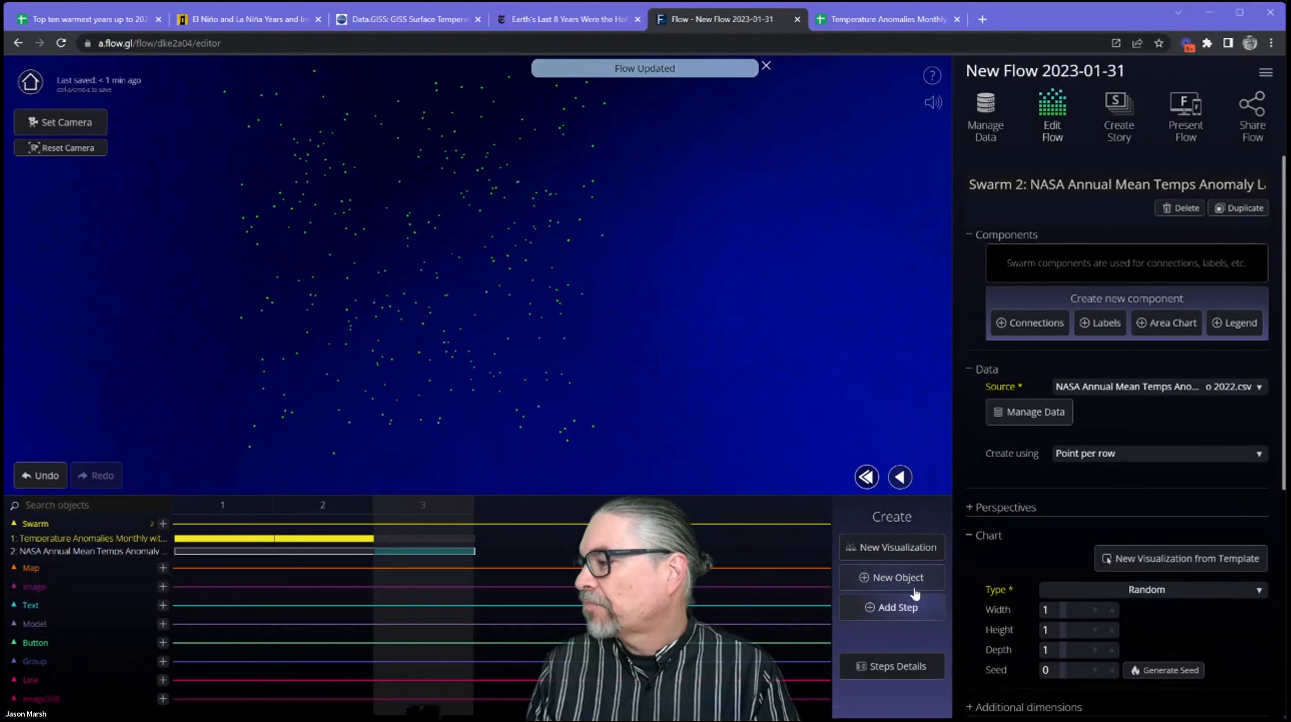
Change the NASA swarm's chart type from the random cloud to Scatterplot.
{"action": "scroll", "coordinate": [1104, 484], "scroll_direction": "down", "scroll_amount": 1}
{"action": "scroll", "coordinate": [1104, 484], "scroll_direction": "down", "scroll_amount": 2}
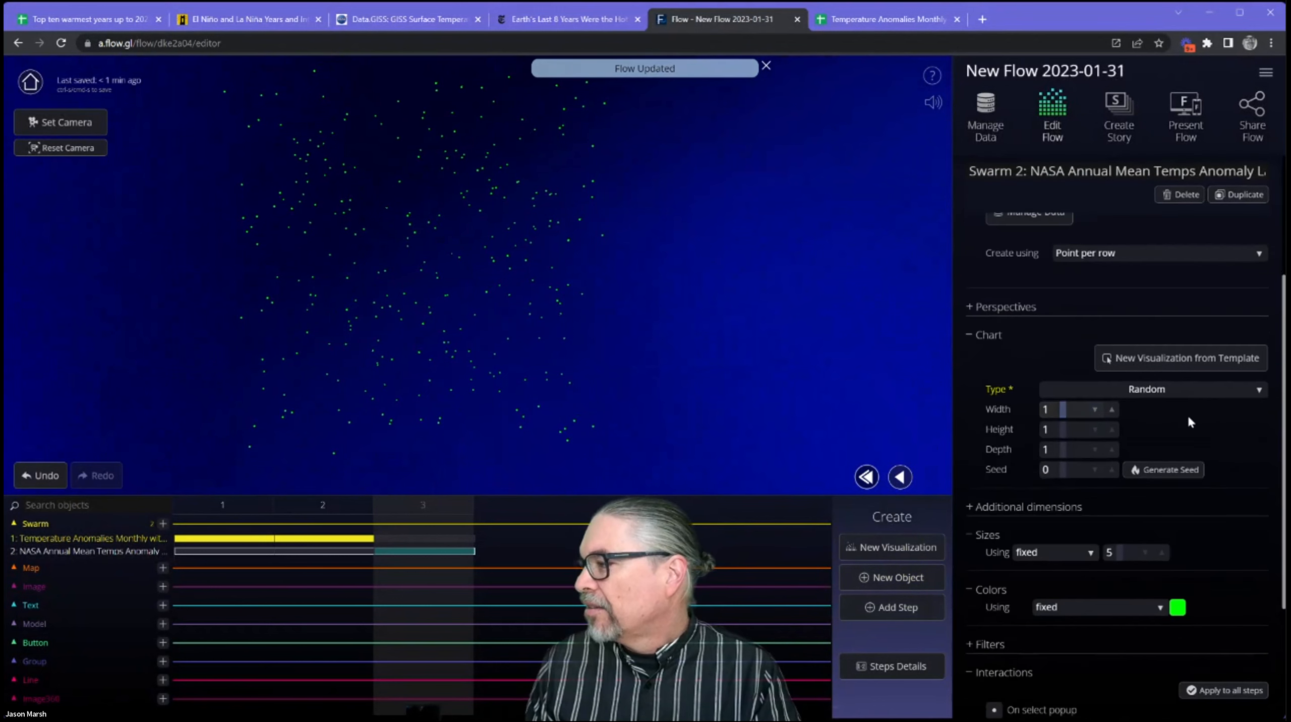
{"action": "left_click", "coordinate": [1183, 389]}
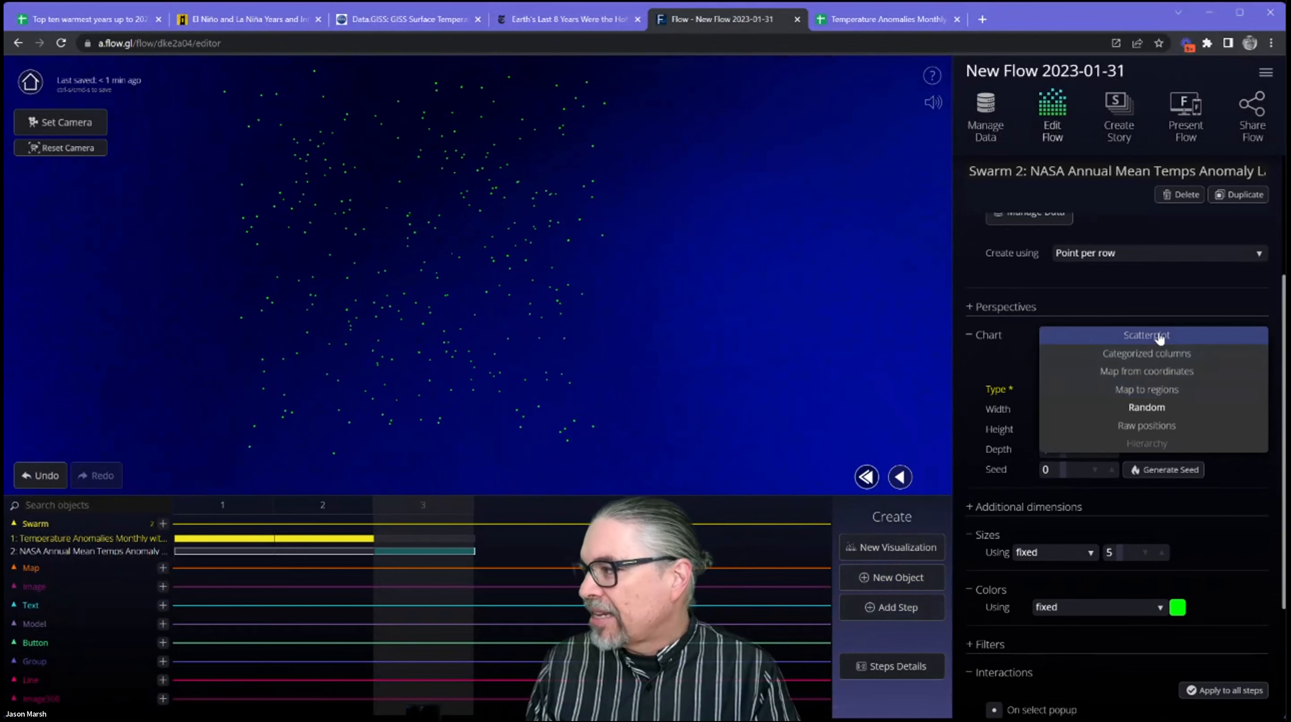
{"action": "left_click", "coordinate": [1156, 337]}
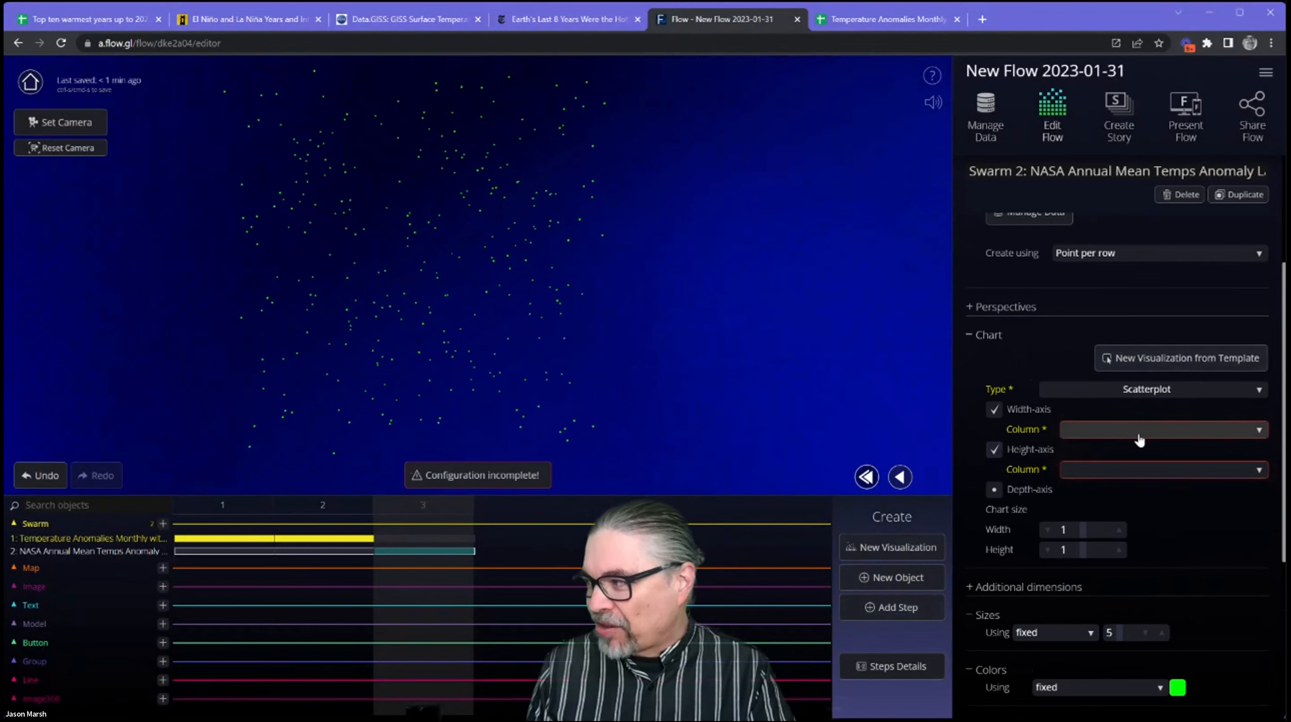
{"action": "left_click", "coordinate": [469, 480]}
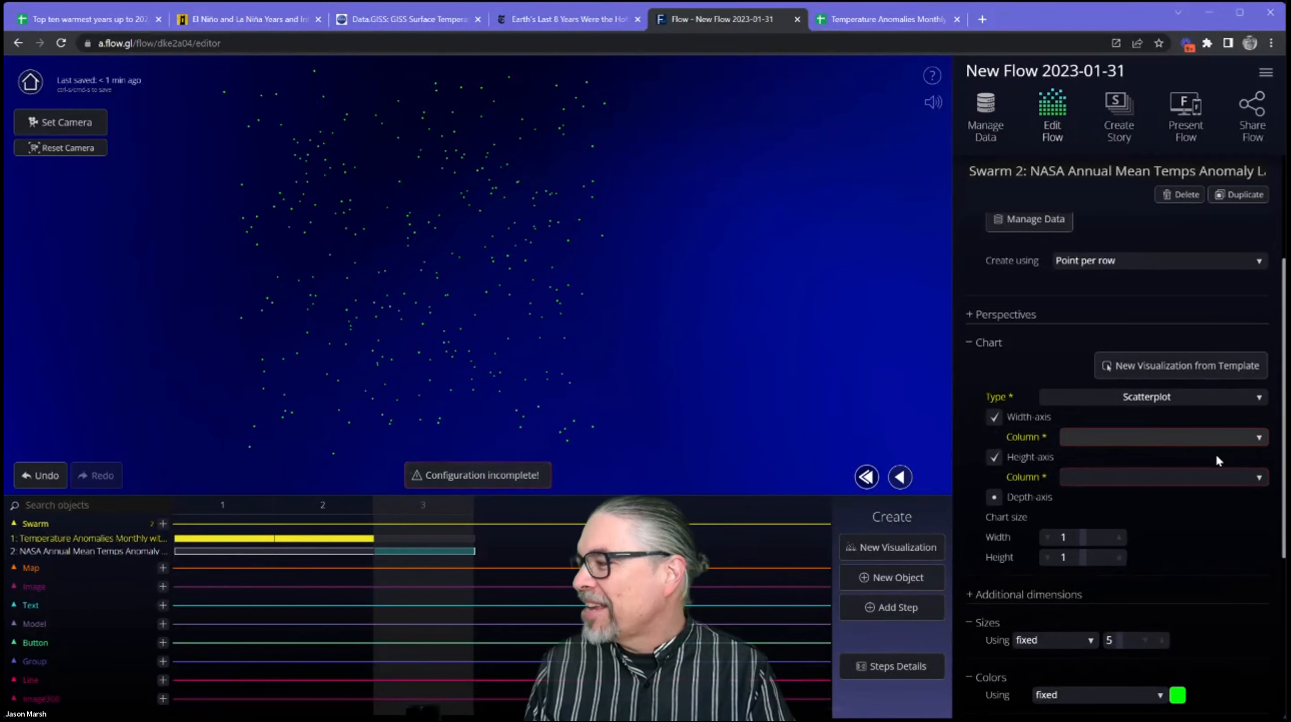
Assign the Year column to the scatterplot's width axis and the Temperature Anomaly column to its height axis.
{"action": "left_click", "coordinate": [1214, 438]}
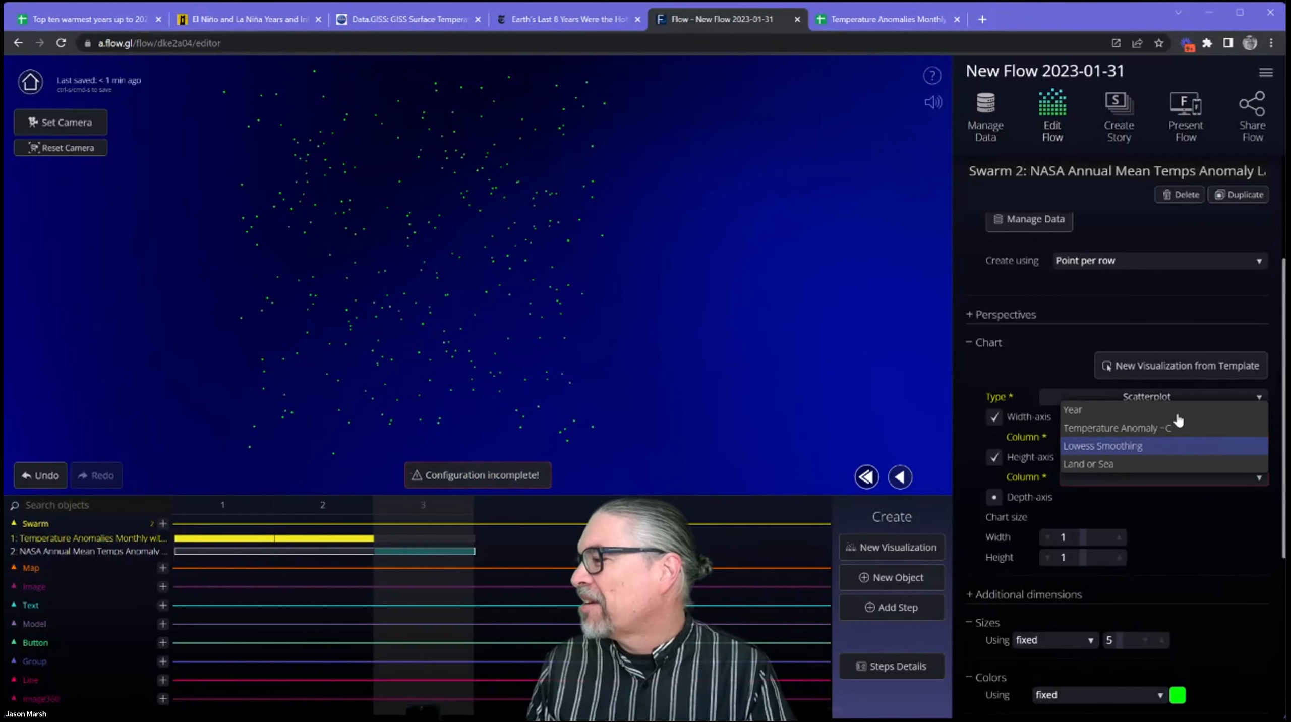
{"action": "left_click", "coordinate": [1151, 423]}
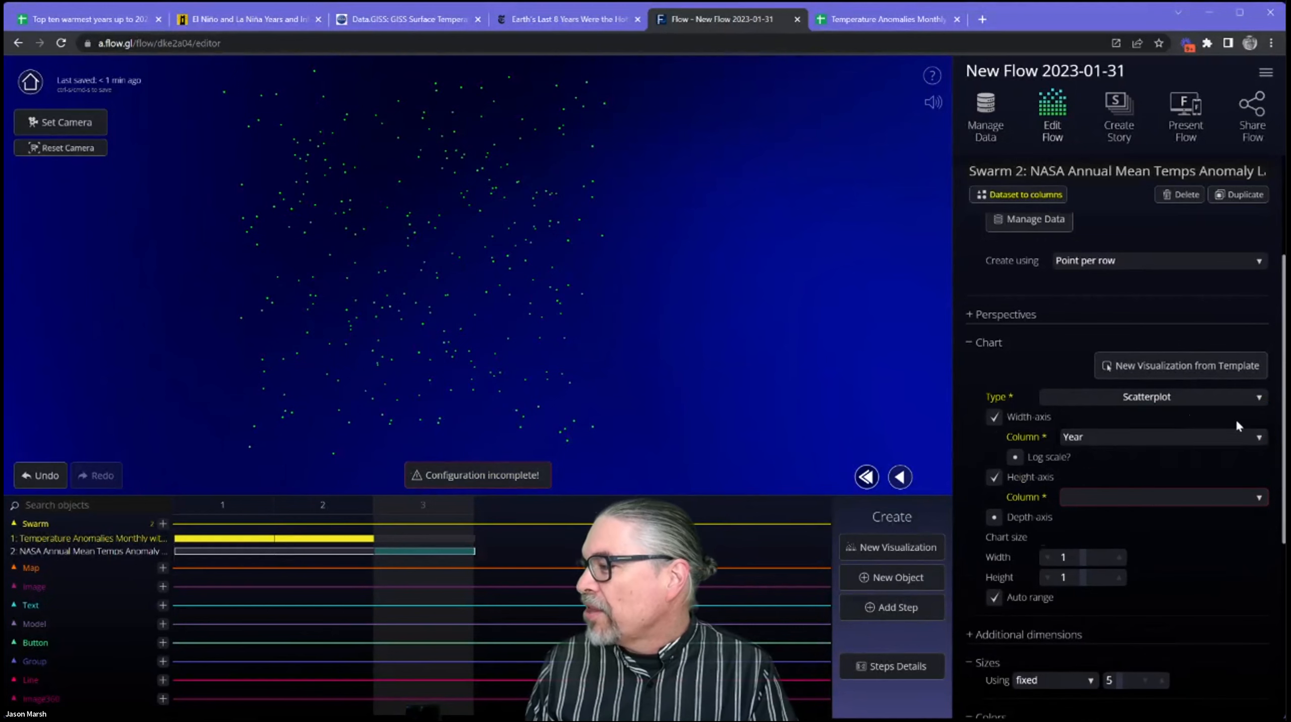
{"action": "left_click", "coordinate": [1160, 497]}
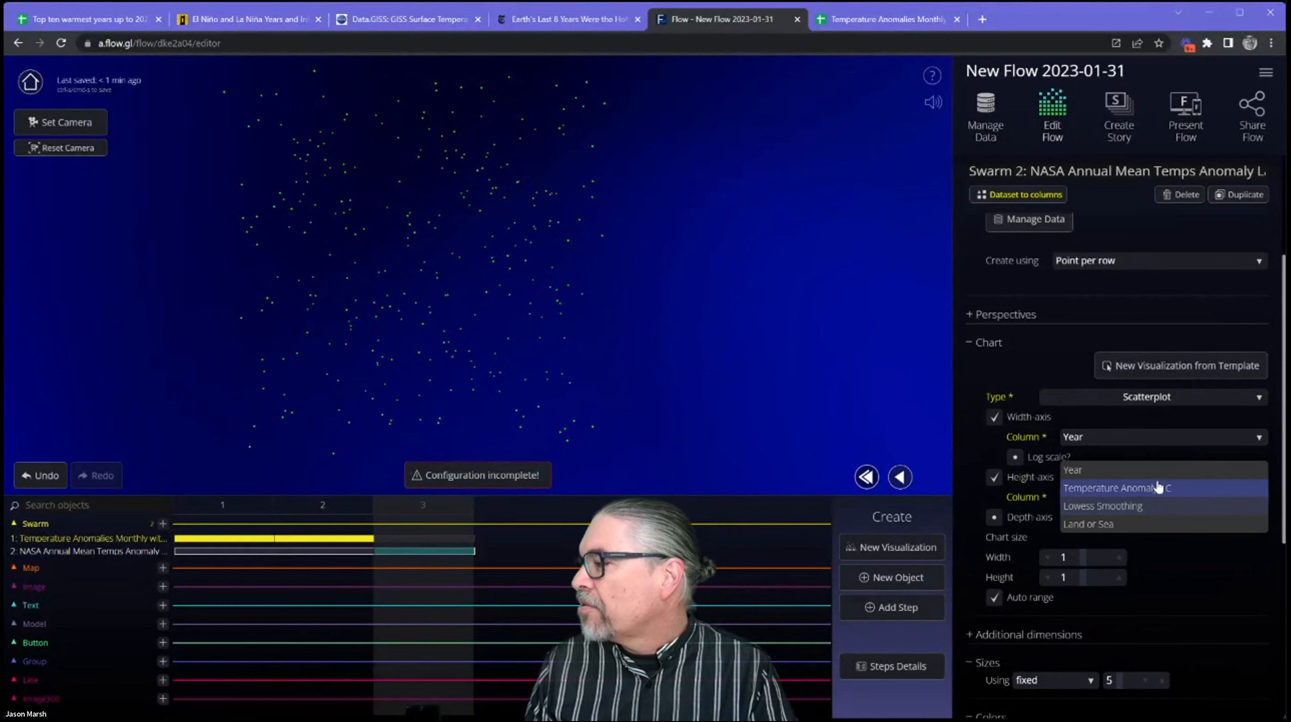
{"action": "left_click", "coordinate": [1156, 488]}
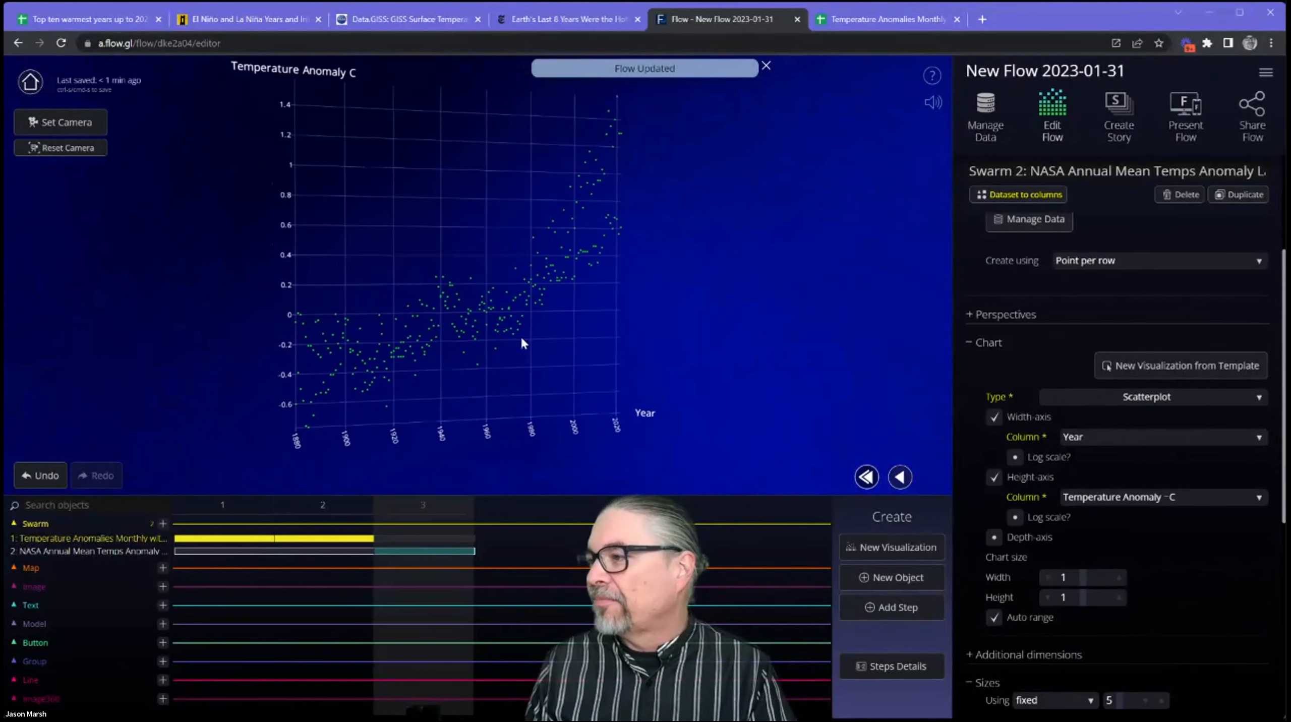
Enable the scatterplot's depth axis and assign the Land or Sea column to it.
{"action": "scroll", "coordinate": [1057, 546], "scroll_direction": "down", "scroll_amount": 4}
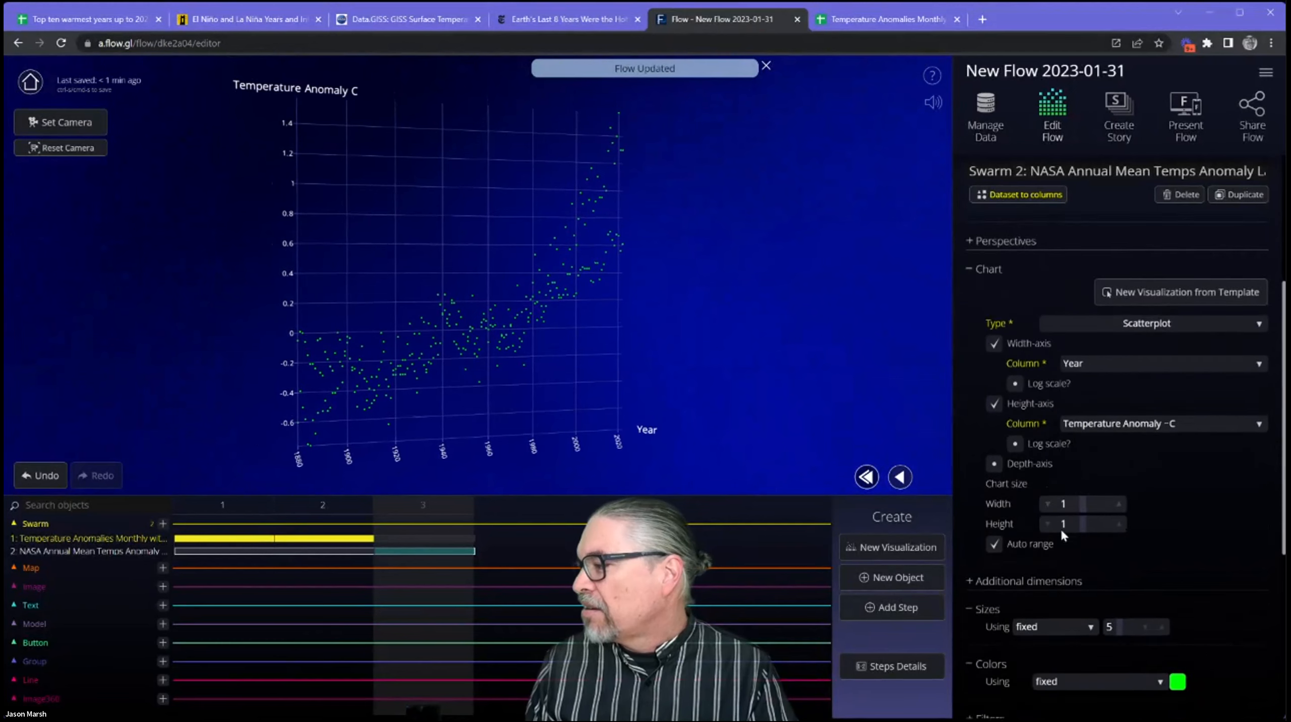
{"action": "left_click", "coordinate": [994, 338]}
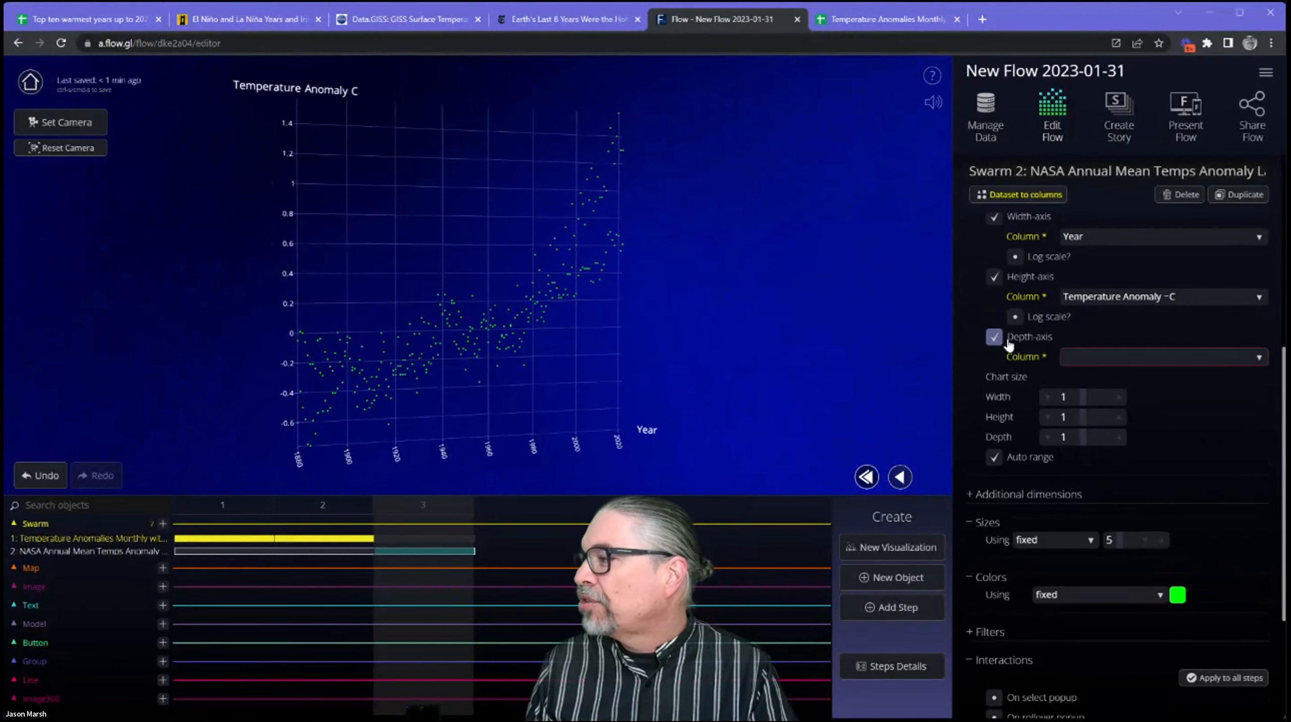
{"action": "left_click", "coordinate": [1089, 357]}
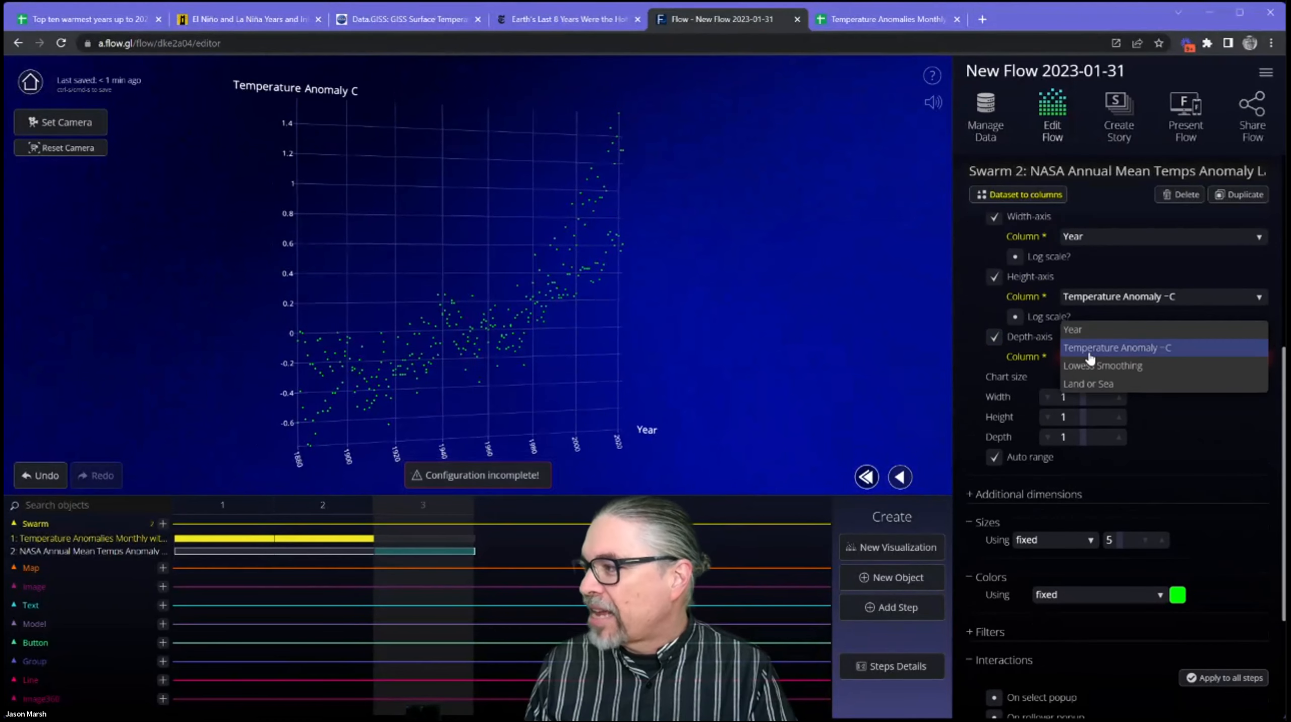
{"action": "left_click", "coordinate": [1089, 384]}
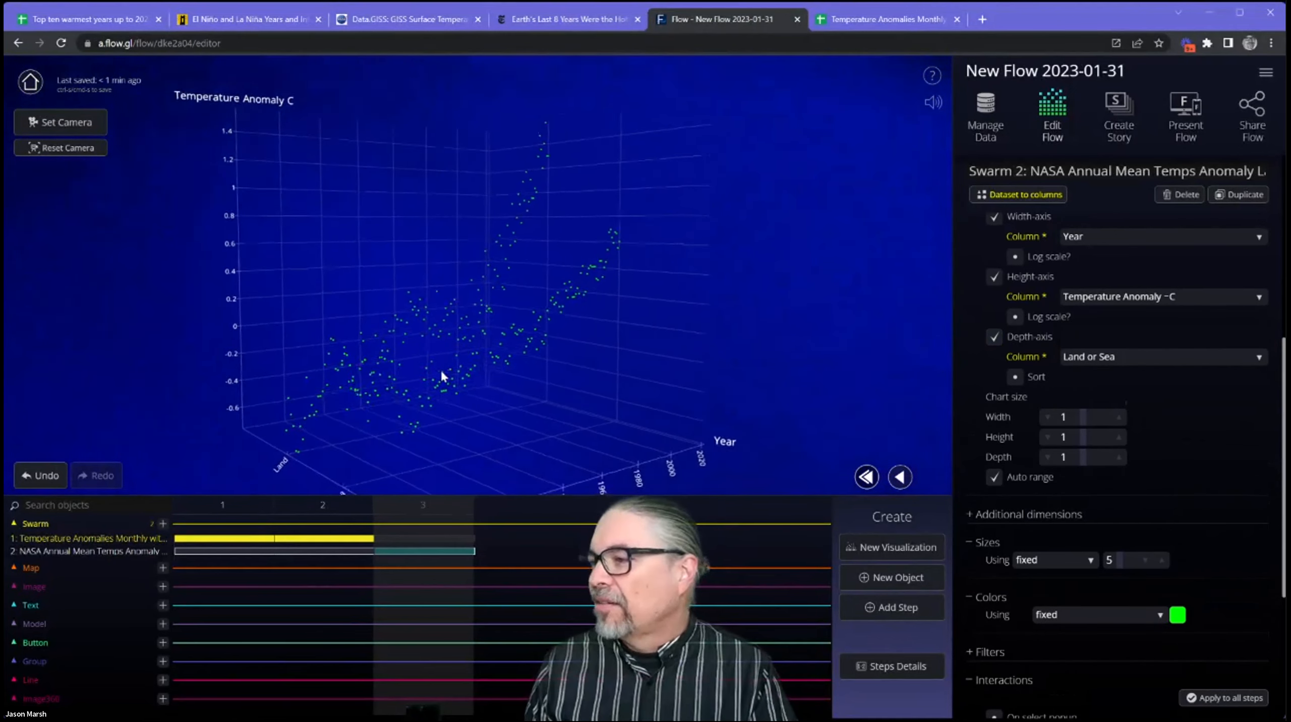
Isolate the color settings and color the NASA swarm's points with a palette based on the Temperature Anomaly column.
{"action": "scroll", "coordinate": [1213, 506], "scroll_direction": "down", "scroll_amount": 4}
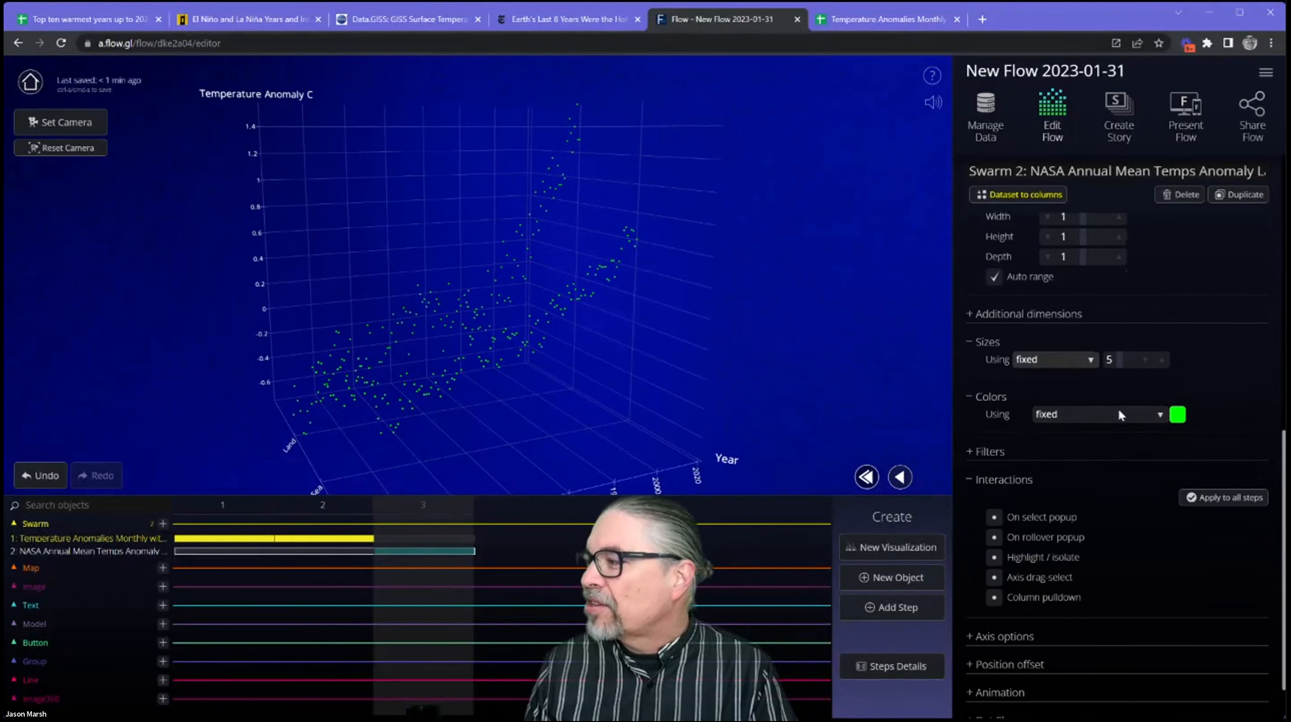
{"action": "scroll", "coordinate": [1109, 419], "scroll_direction": "down", "scroll_amount": 1}
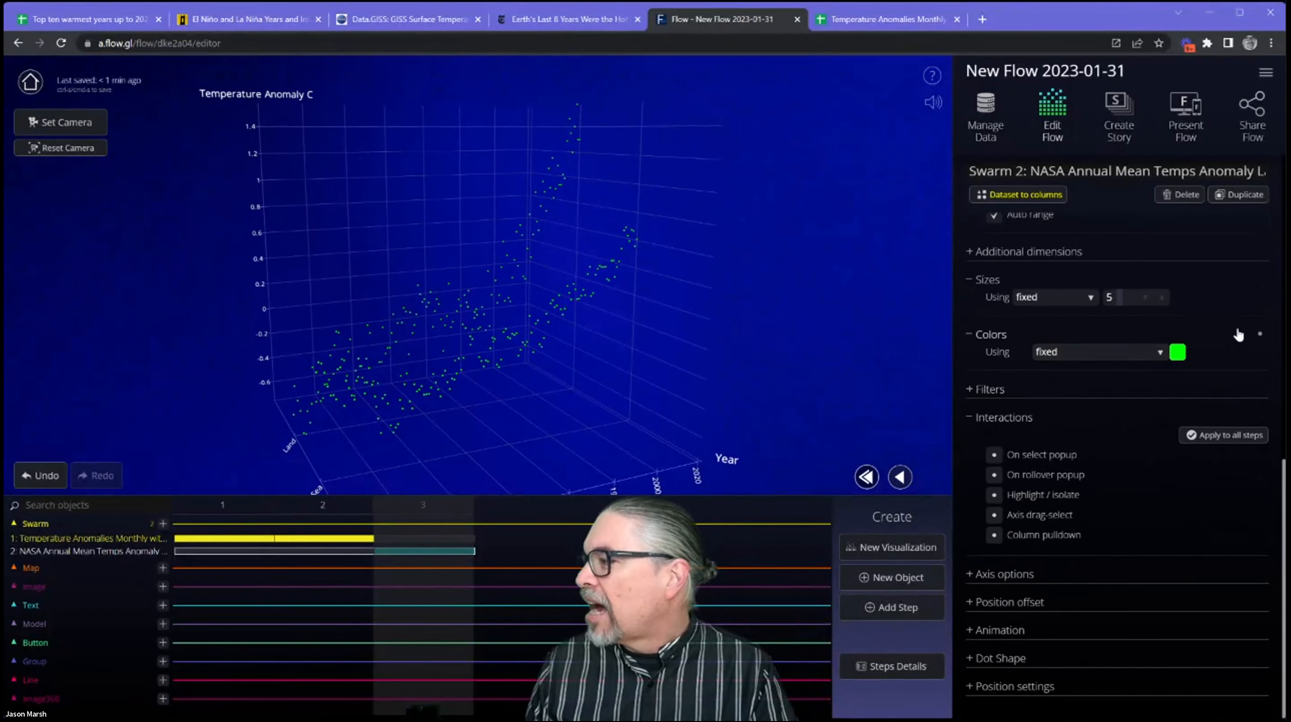
{"action": "left_click", "coordinate": [1262, 337]}
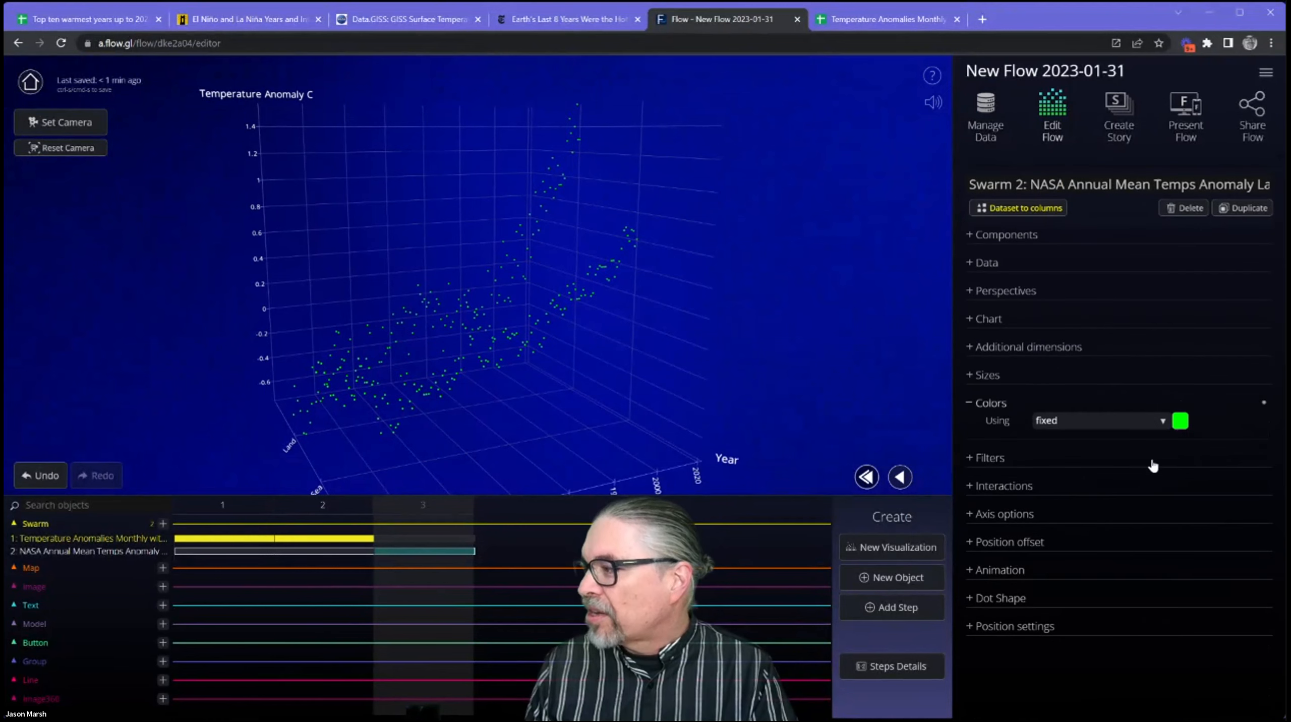
{"action": "left_click", "coordinate": [1162, 425]}
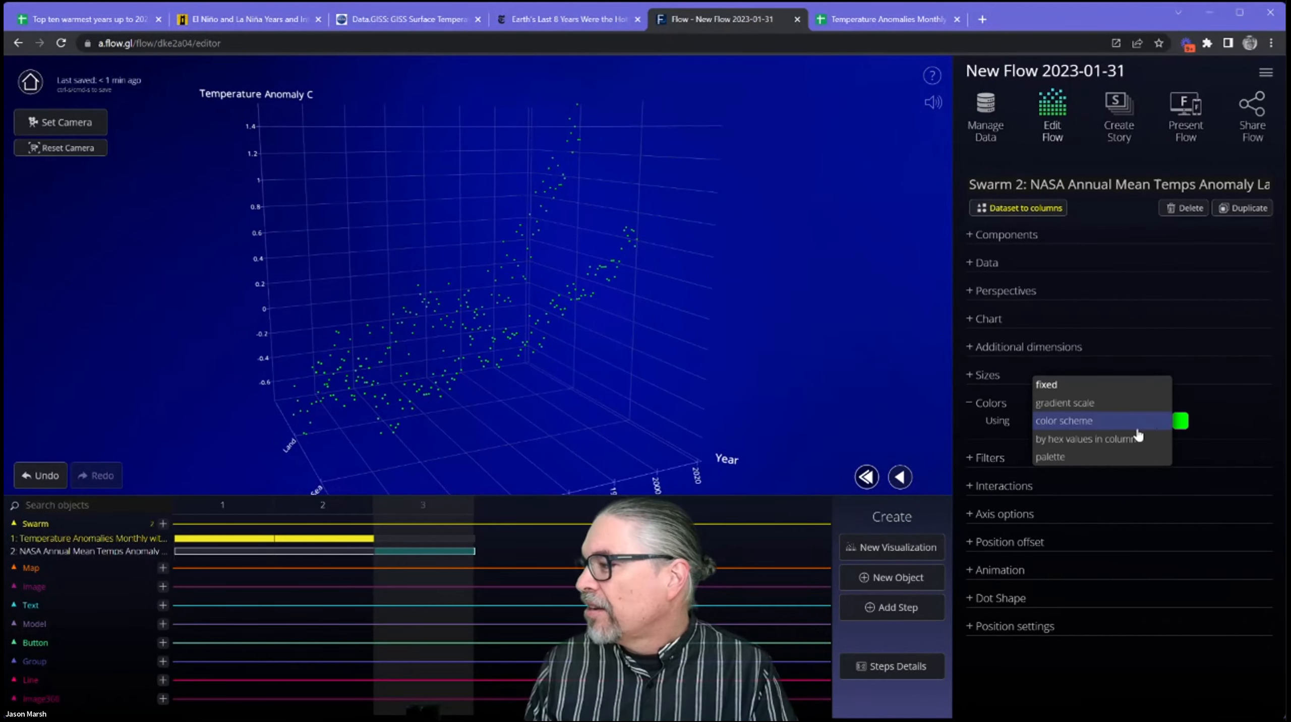
{"action": "left_click", "coordinate": [1082, 457]}
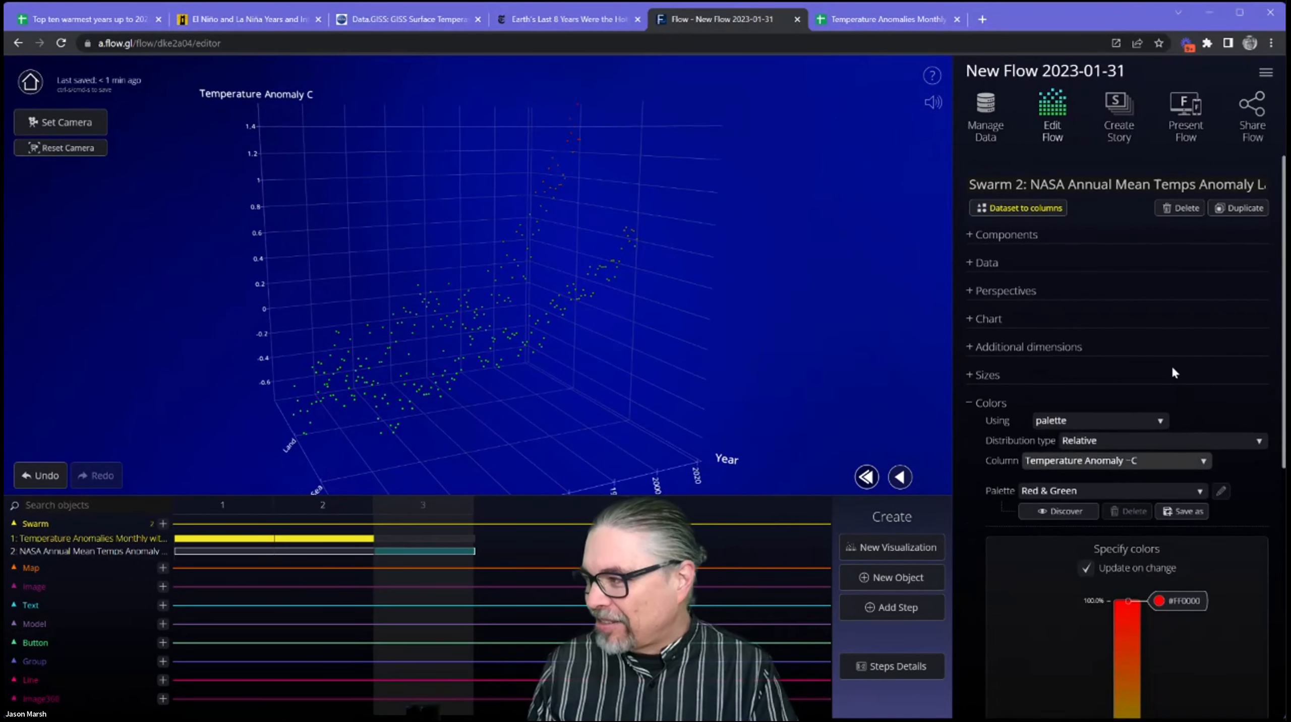
{"action": "scroll", "coordinate": [1171, 372], "scroll_direction": "down", "scroll_amount": 5}
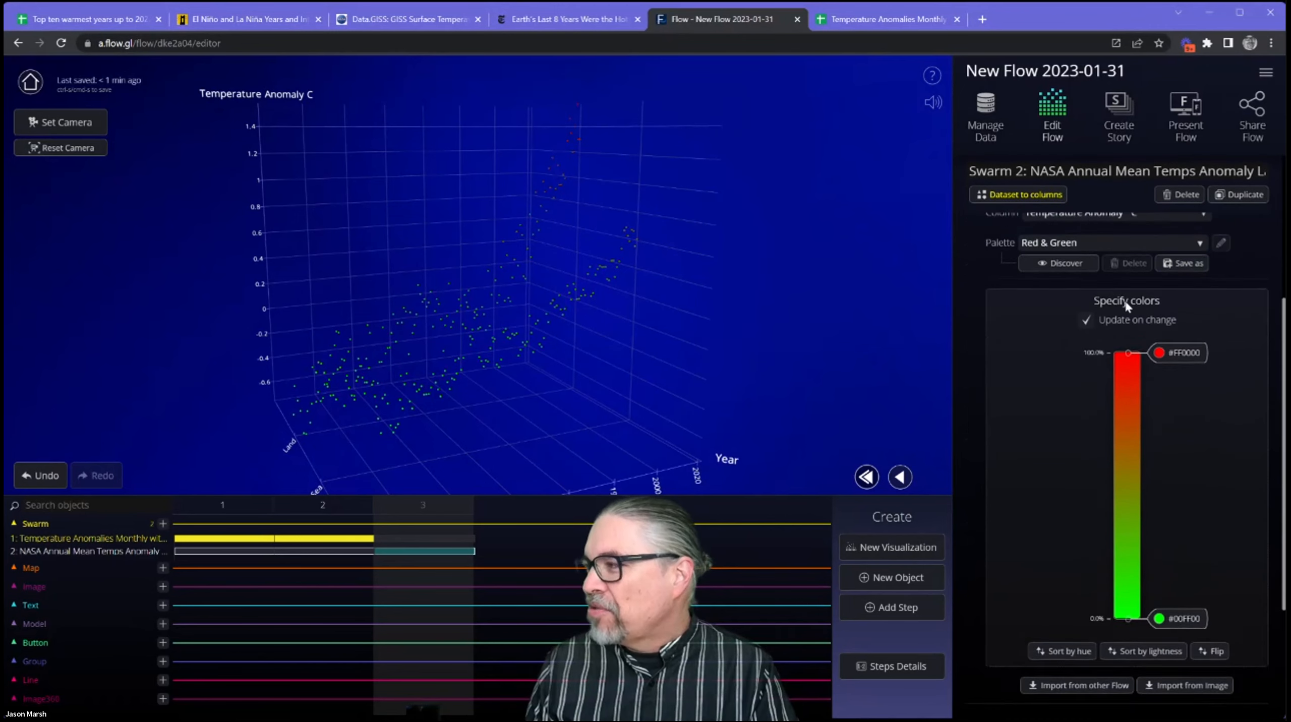
{"action": "scroll", "coordinate": [1123, 299], "scroll_direction": "up", "scroll_amount": 1}
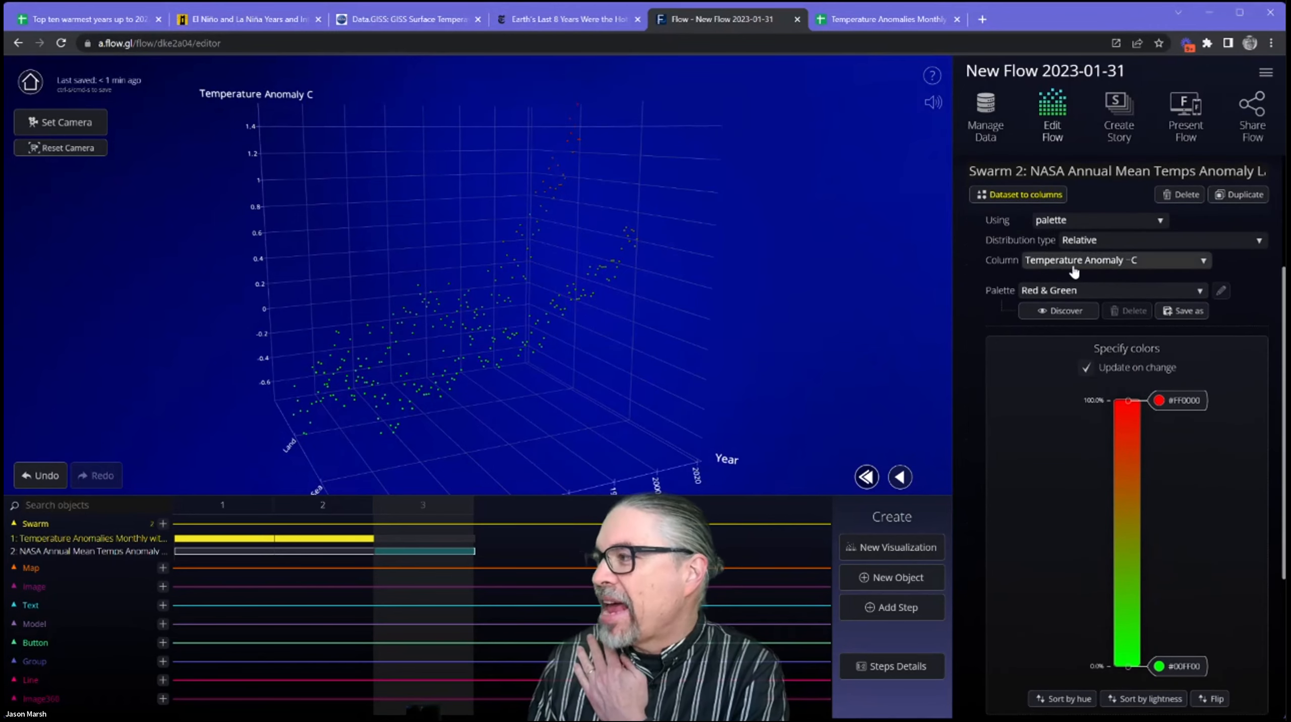
{"action": "left_click_drag", "start_coordinate": [572, 301], "coordinate": [557, 298]}
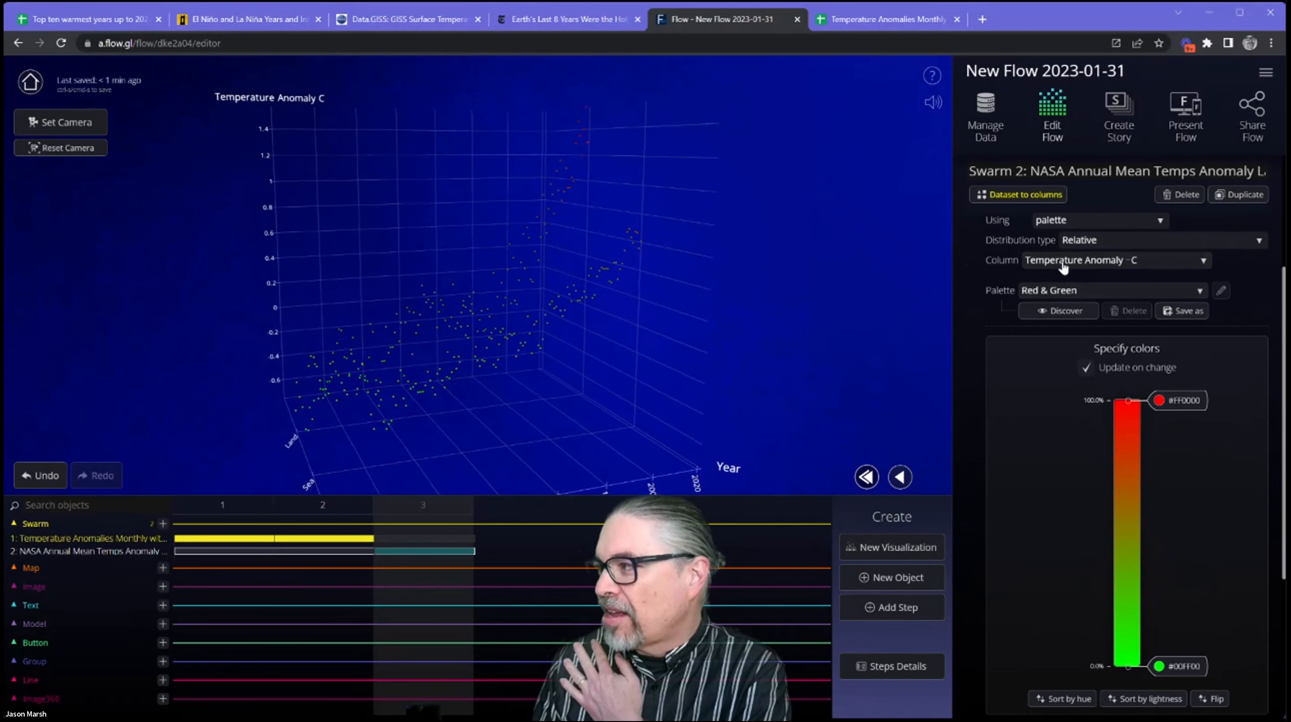
{"action": "left_click", "coordinate": [1110, 267]}
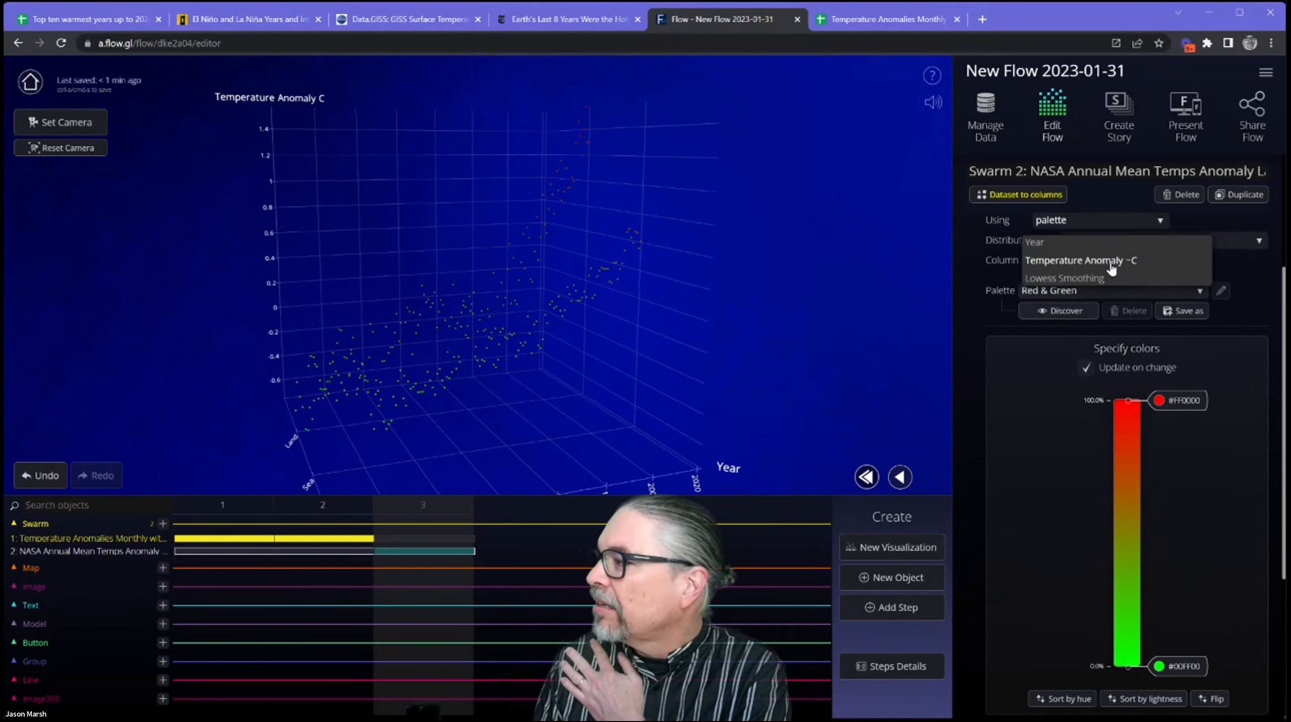
{"action": "left_click", "coordinate": [1137, 262]}
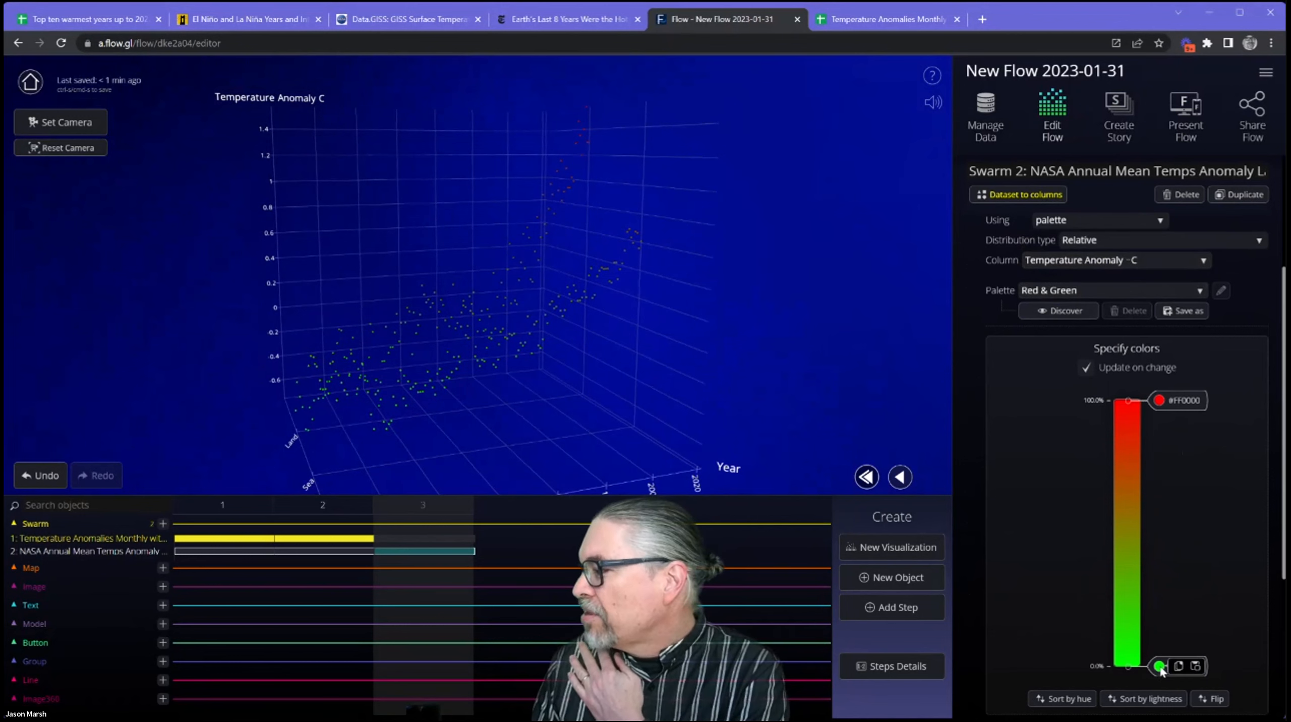
Look through the collection of predefined color palettes and close it without choosing one.
{"action": "left_click", "coordinate": [1060, 312]}
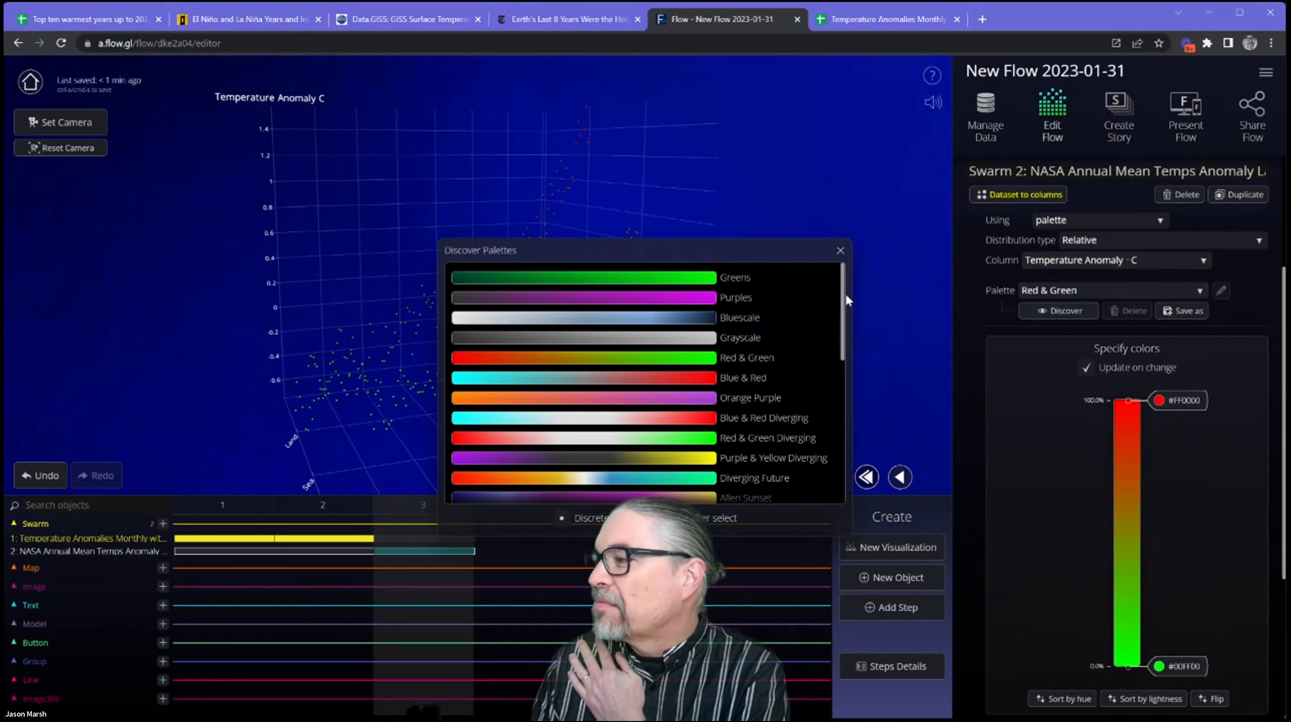
{"action": "left_click_drag", "start_coordinate": [843, 324], "coordinate": [841, 360]}
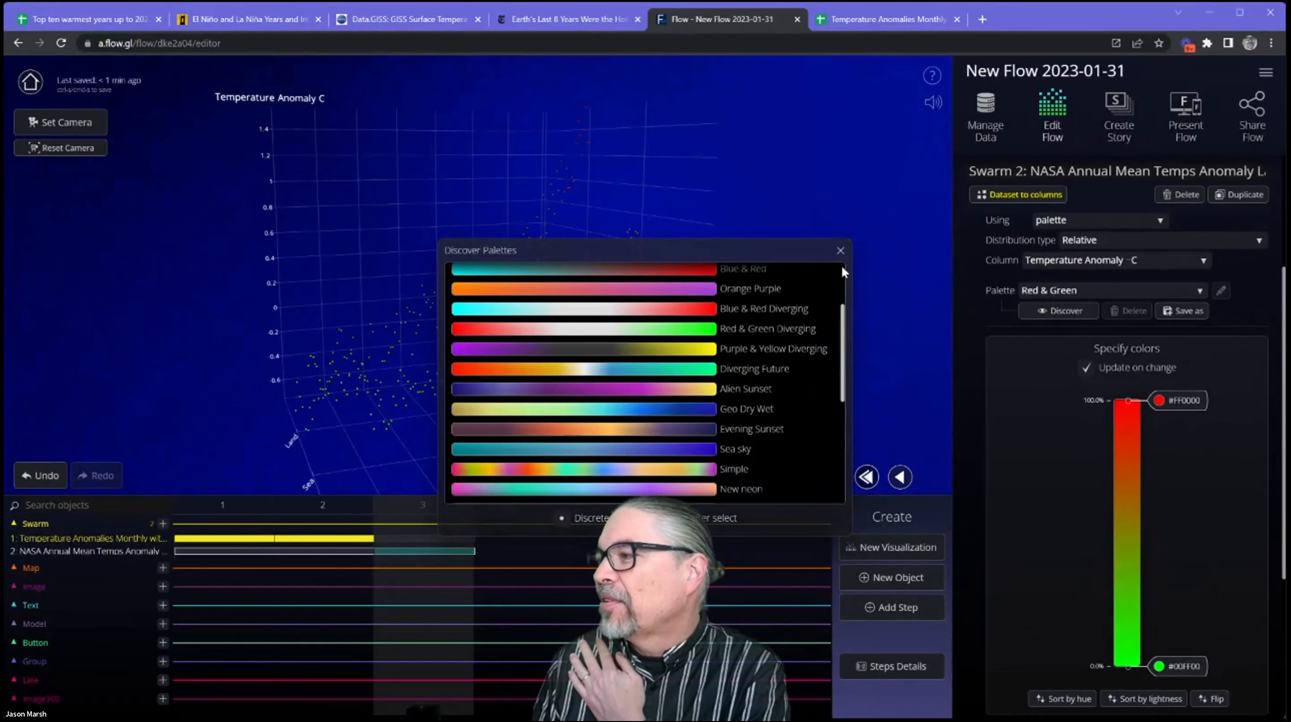
{"action": "scroll", "coordinate": [842, 271], "scroll_direction": "up", "scroll_amount": 3}
{"action": "left_click", "coordinate": [840, 251]}
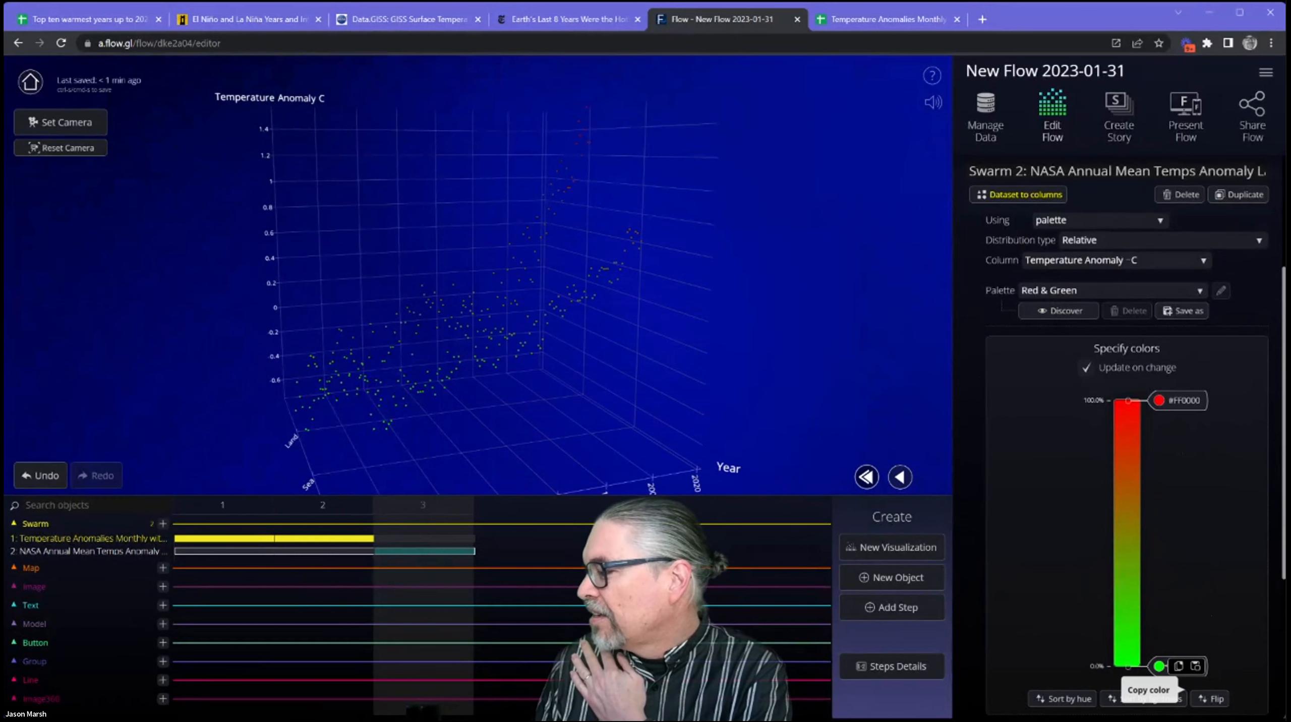
Save the edited color palette as "blue& red" and set its 0% color to light blue.
{"action": "left_click", "coordinate": [1183, 310]}
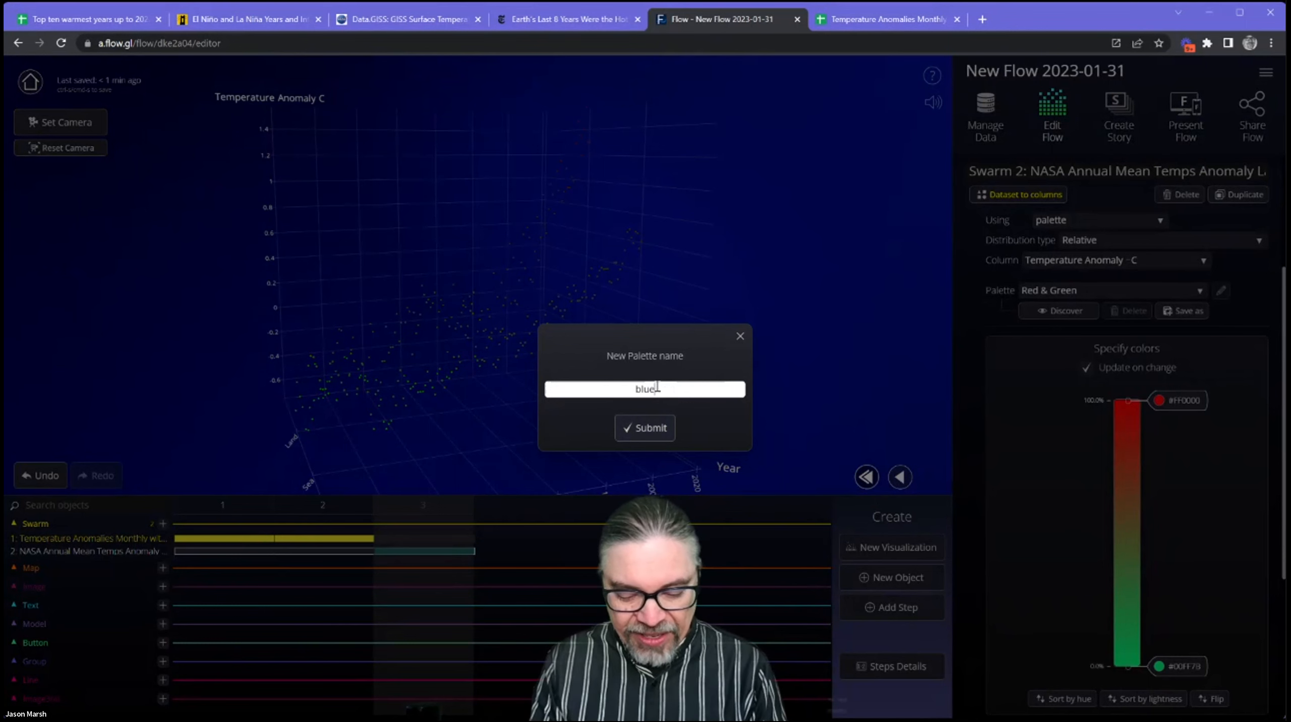
{"action": "left_click", "coordinate": [659, 427]}
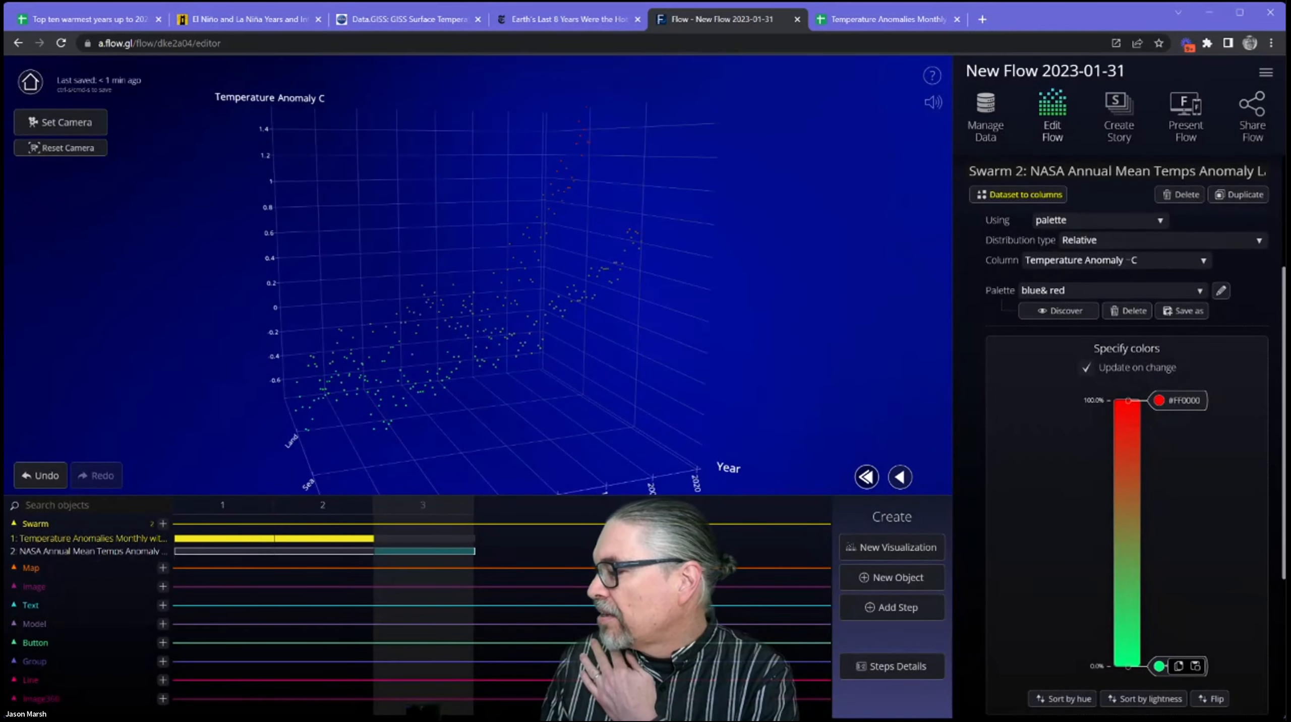
{"action": "left_click", "coordinate": [1255, 638]}
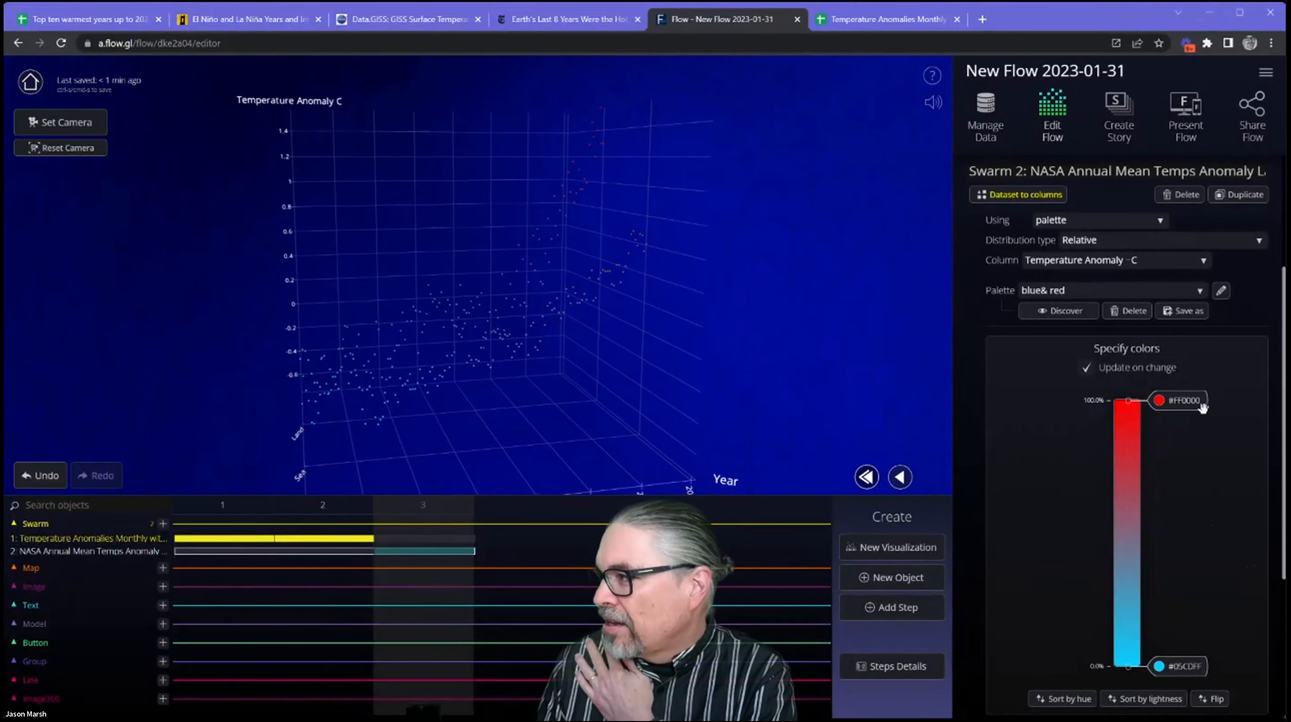
{"action": "scroll", "coordinate": [1203, 408], "scroll_direction": "up", "scroll_amount": 4}
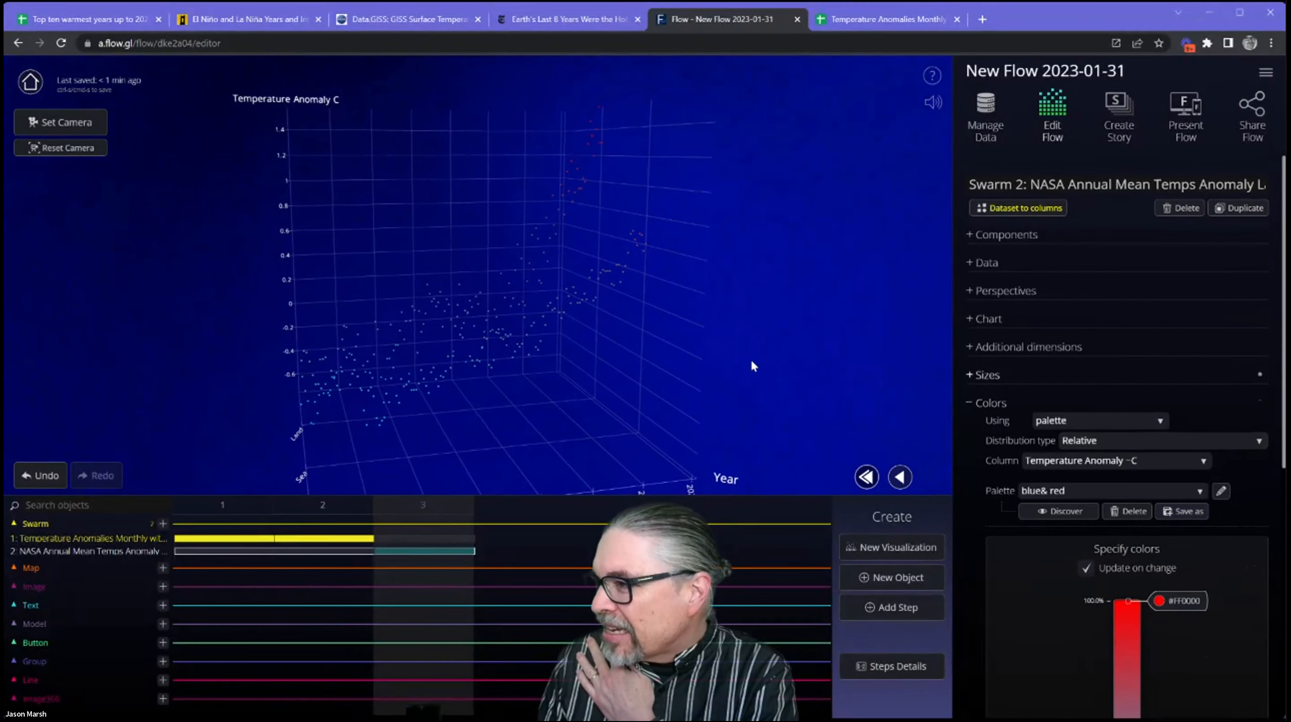
Increase the fixed size of the NASA swarm's points to 15.
{"action": "left_click", "coordinate": [1216, 375]}
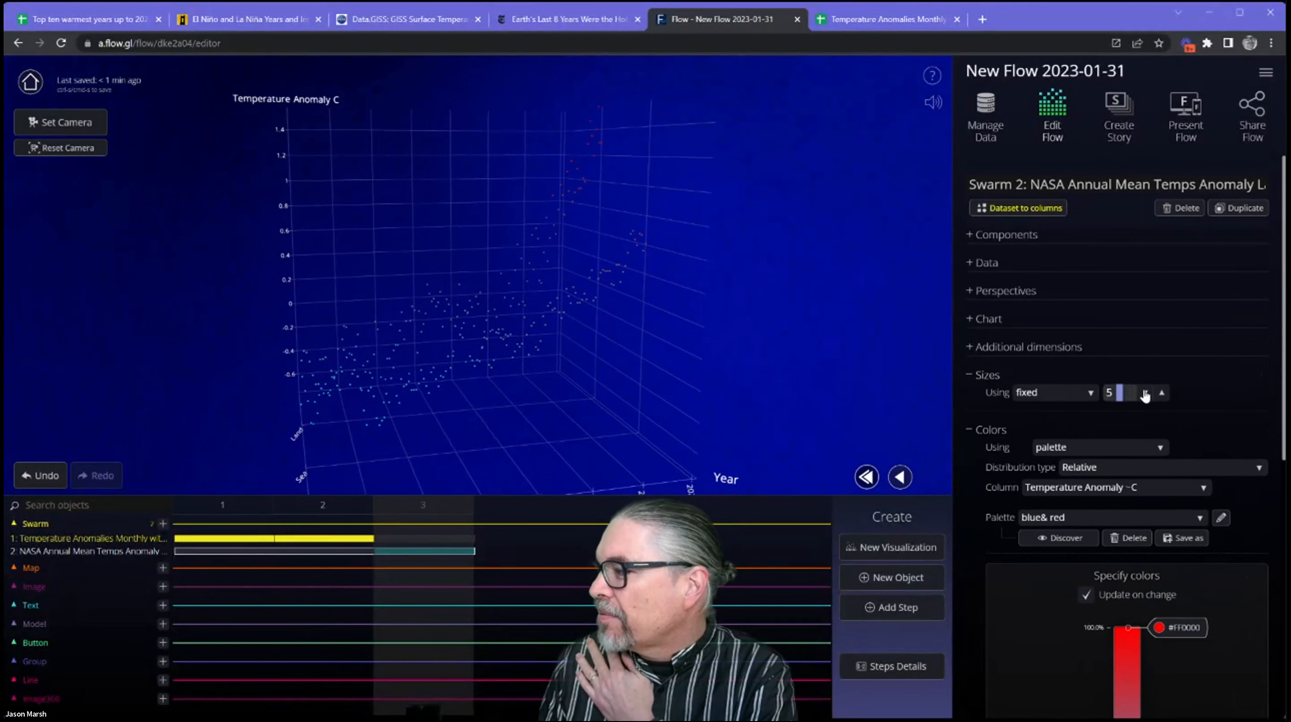
{"action": "left_click", "coordinate": [1159, 397]}
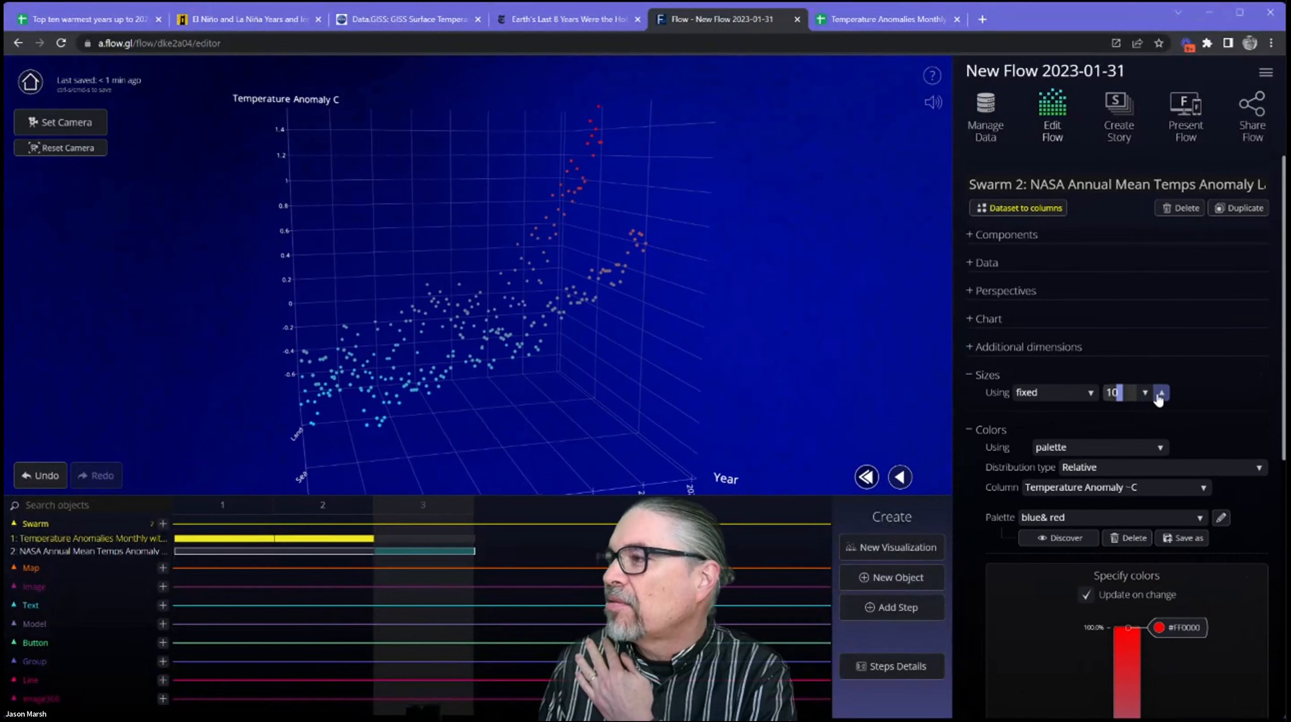
{"action": "left_click", "coordinate": [1161, 393]}
{"action": "left_click_drag", "start_coordinate": [723, 377], "coordinate": [690, 357]}
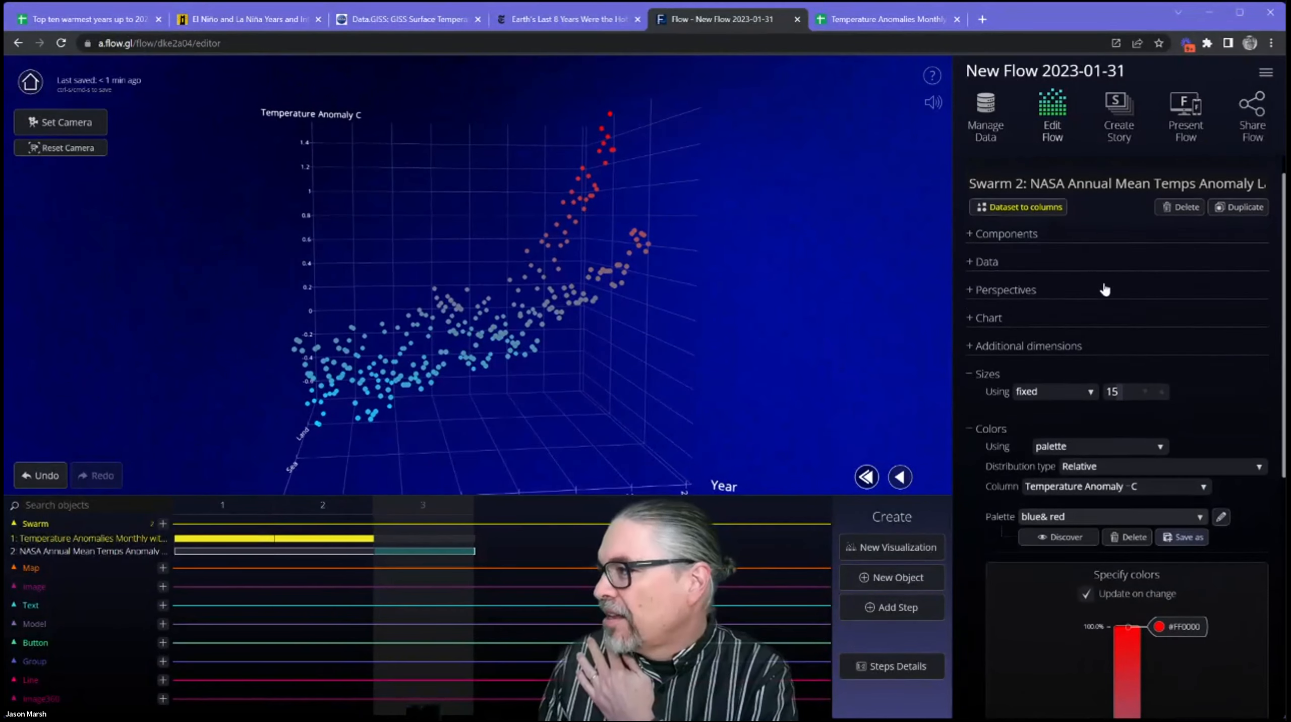
{"action": "left_click_drag", "start_coordinate": [410, 371], "coordinate": [443, 318]}
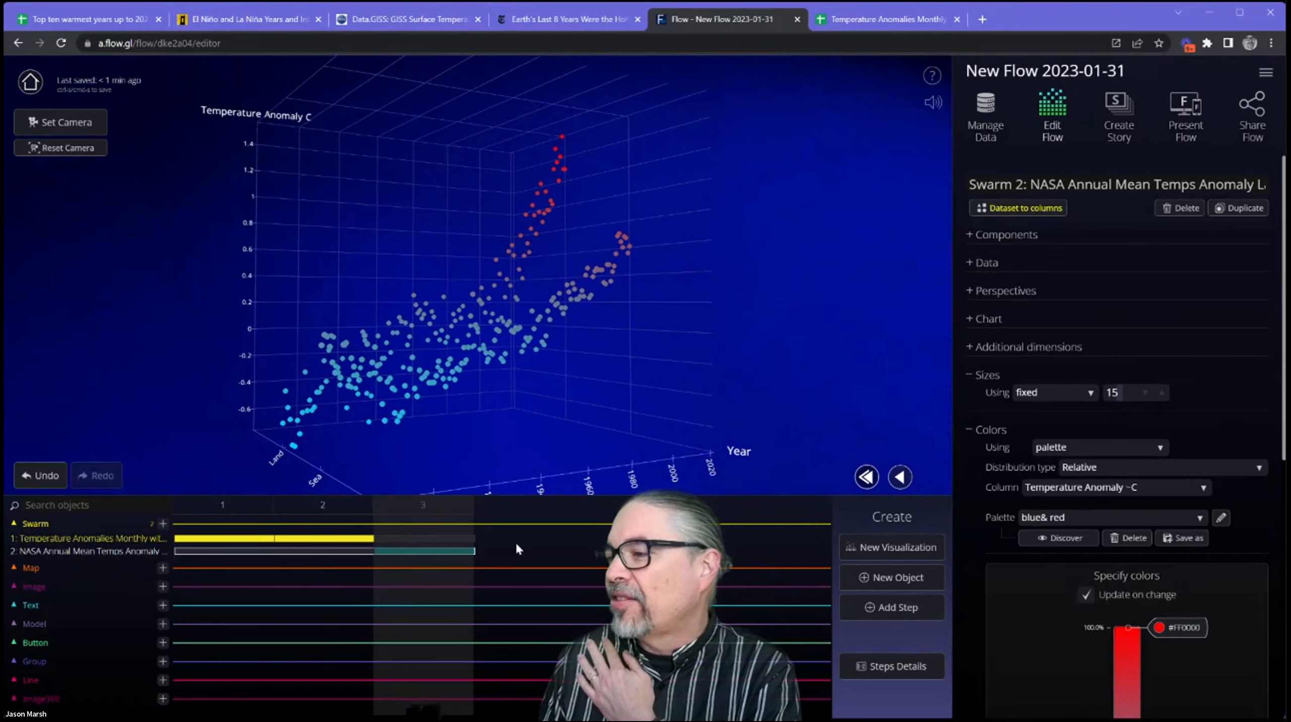
Add a Connections component to the NASA swarm that links dots when their Land or Sea column values match.
{"action": "left_click", "coordinate": [1032, 240]}
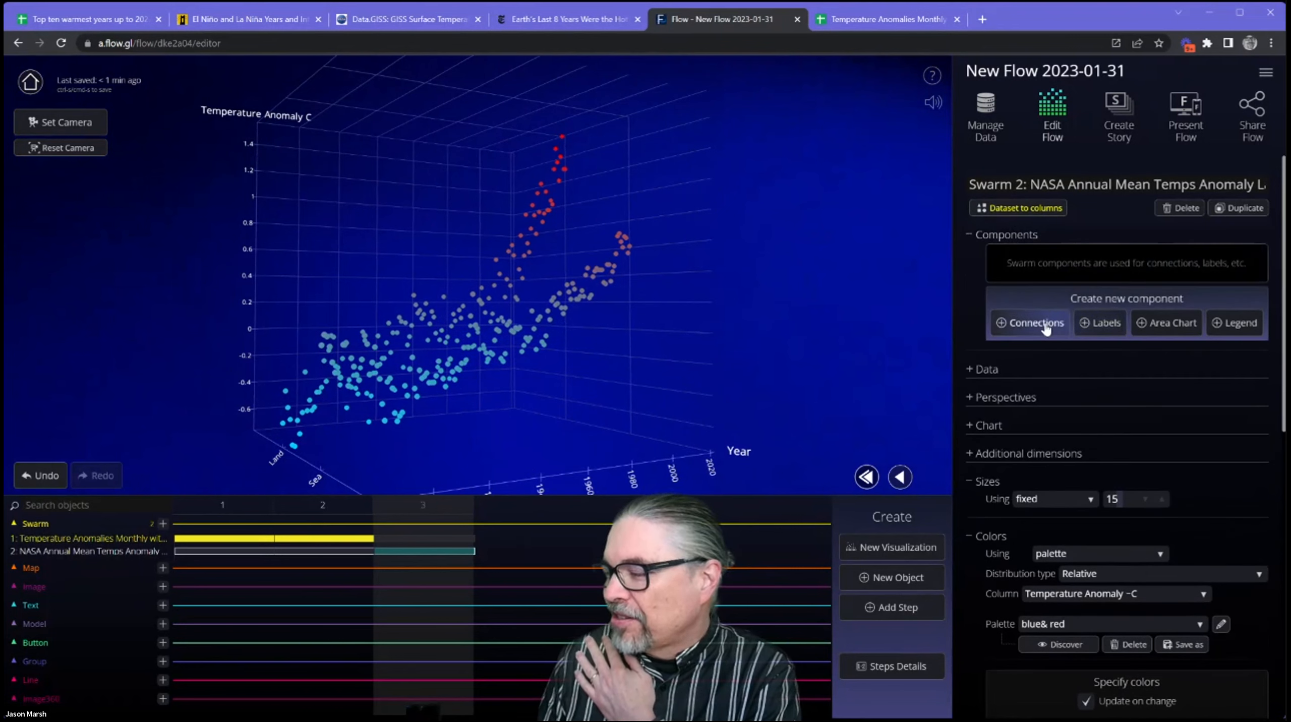
{"action": "left_click", "coordinate": [1044, 326]}
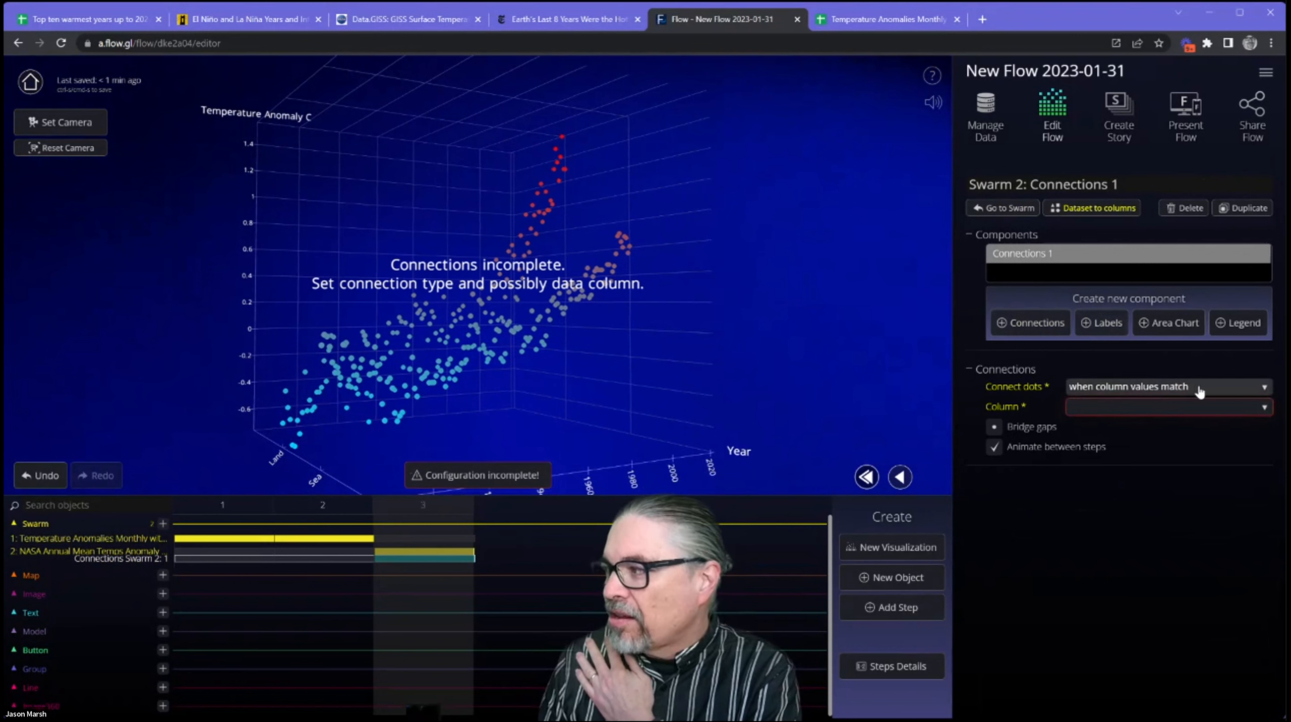
{"action": "left_click", "coordinate": [1118, 408]}
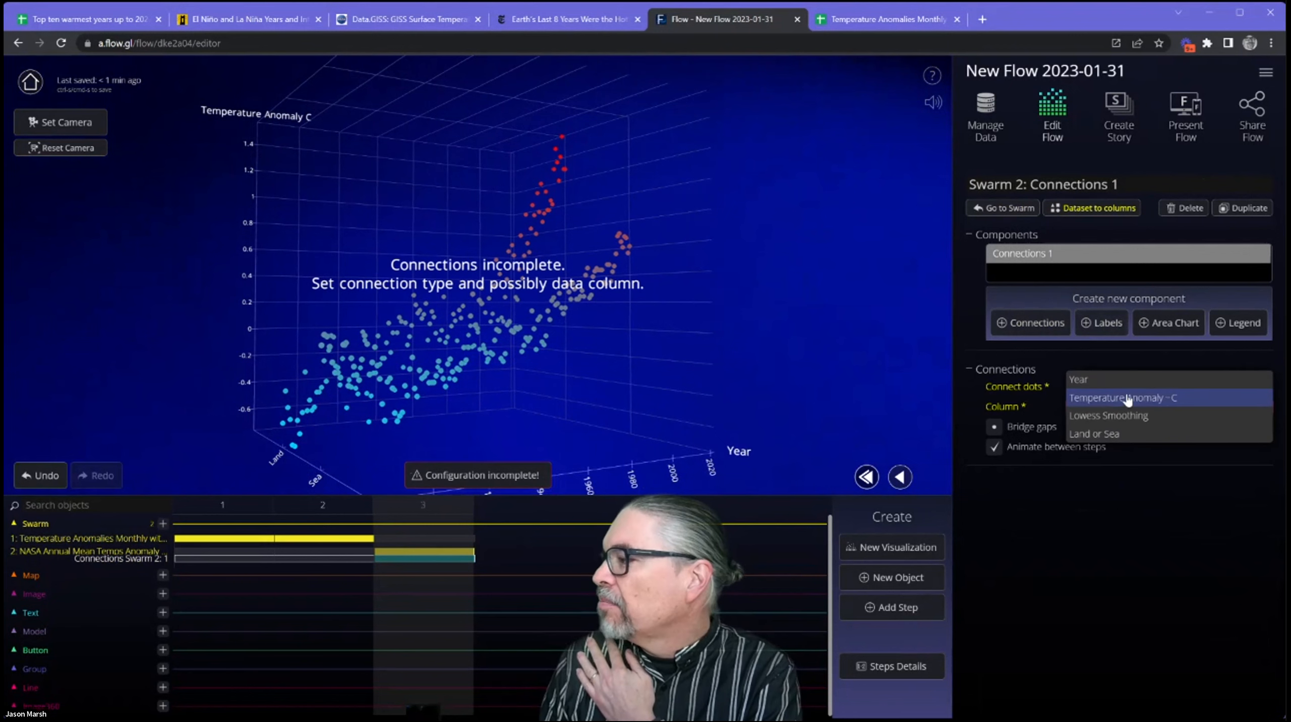
{"action": "left_click", "coordinate": [1119, 434]}
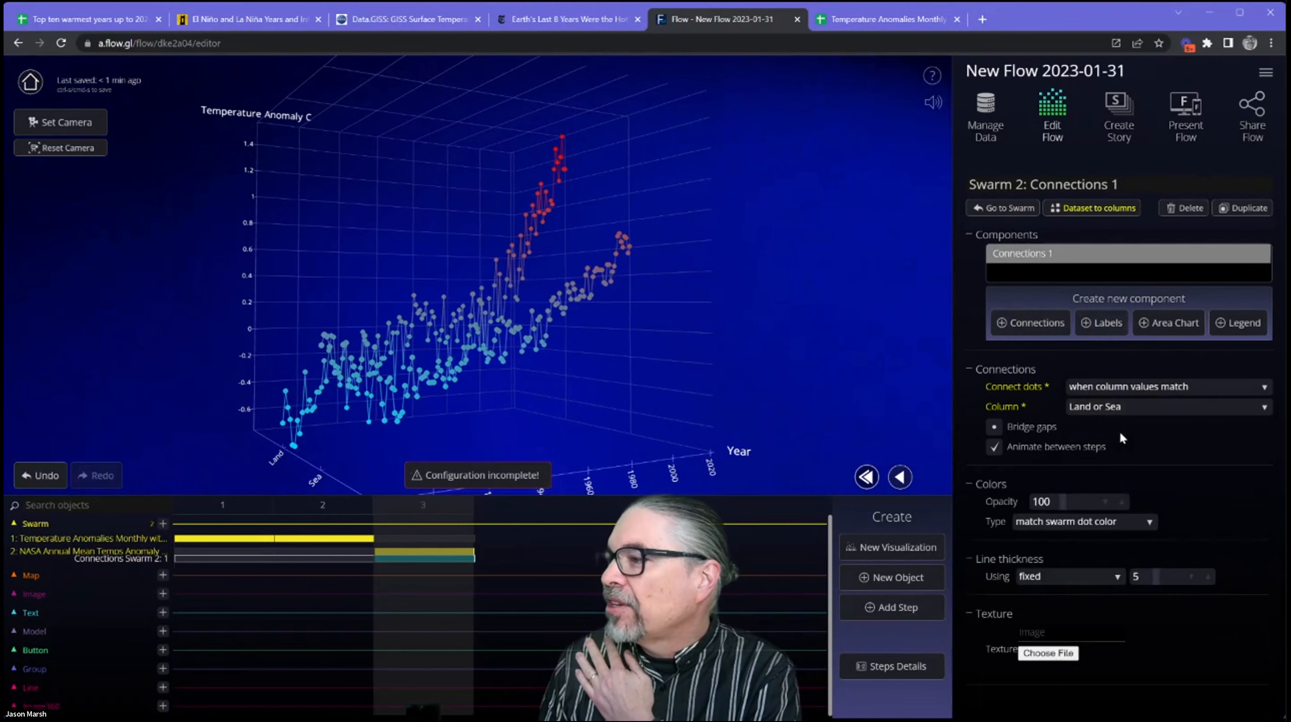
{"action": "left_click_drag", "start_coordinate": [616, 405], "coordinate": [726, 414]}
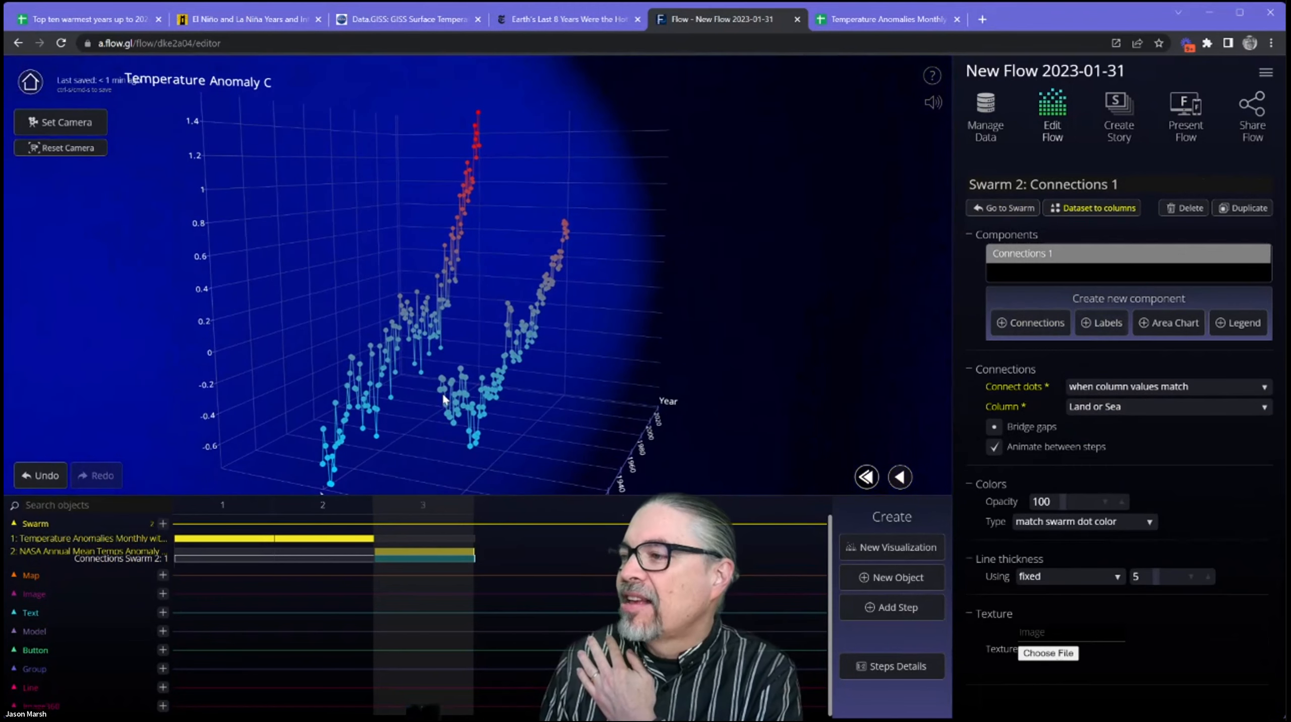
{"action": "left_click_drag", "start_coordinate": [371, 418], "coordinate": [291, 363]}
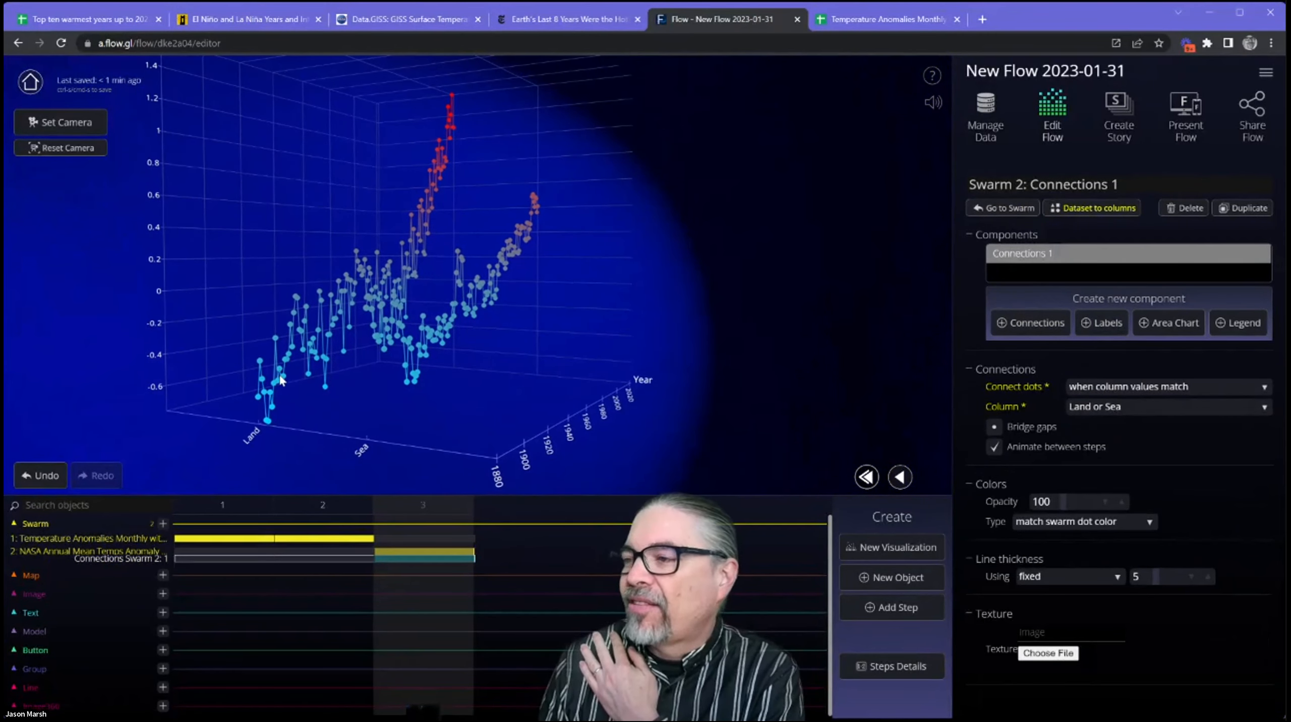
{"action": "left_click_drag", "start_coordinate": [279, 405], "coordinate": [259, 407]}
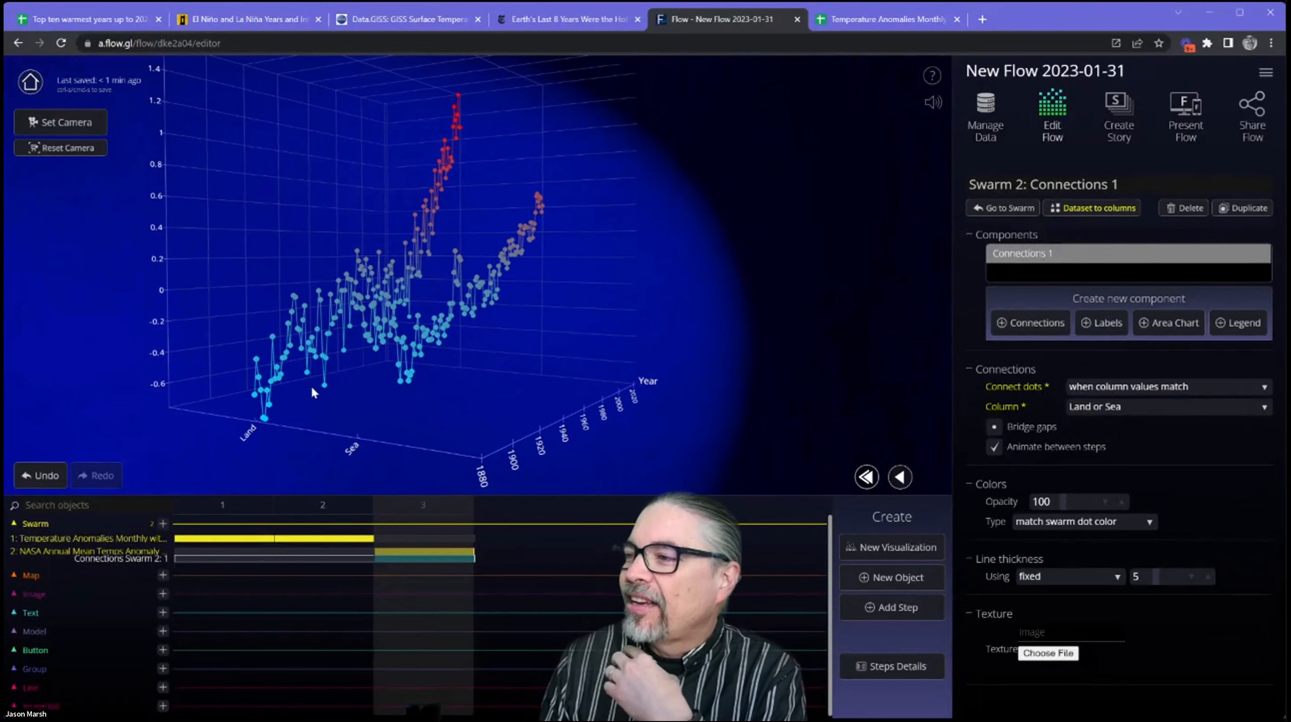
{"action": "left_click_drag", "start_coordinate": [316, 372], "coordinate": [280, 382]}
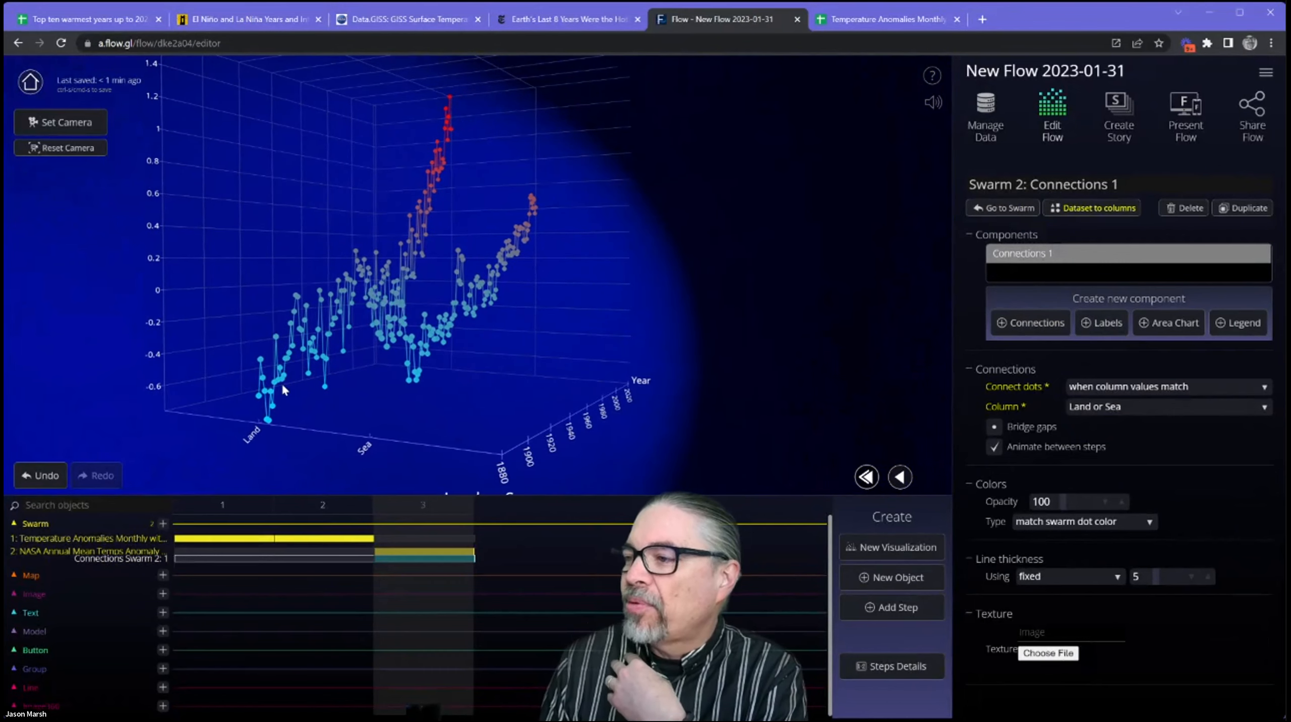
{"action": "left_click_drag", "start_coordinate": [468, 308], "coordinate": [417, 336]}
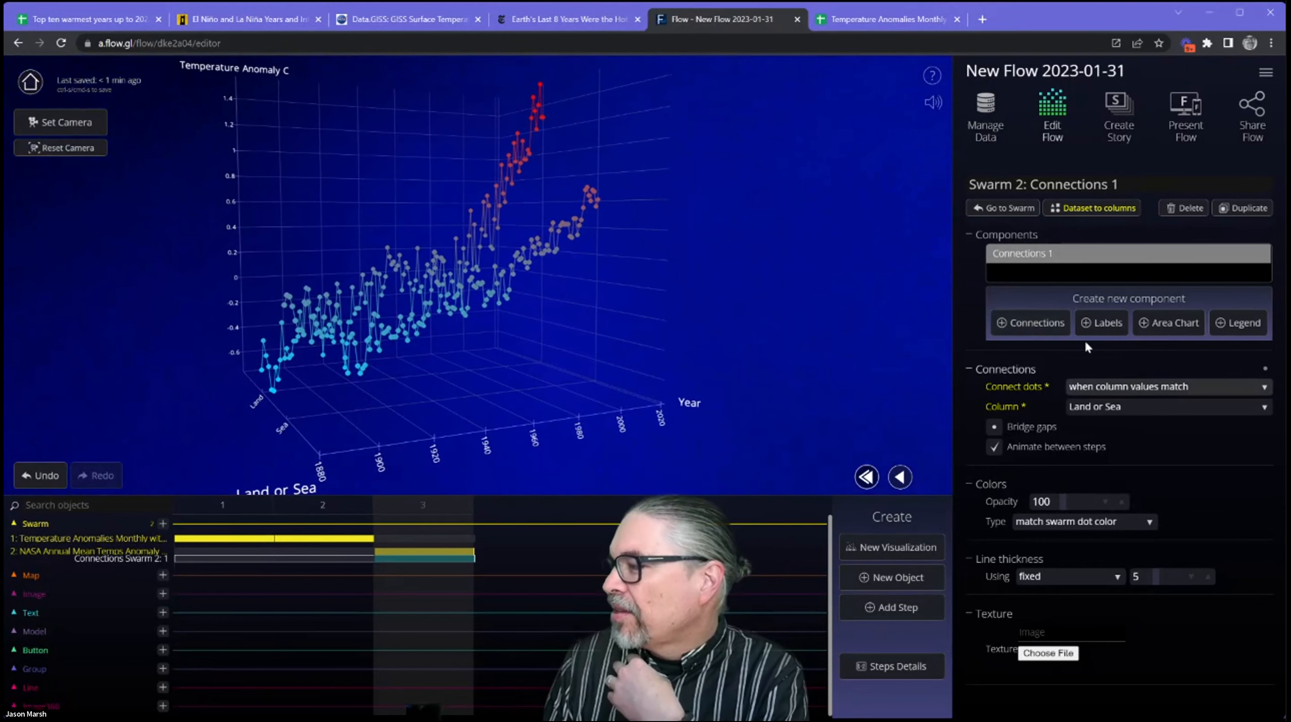
Add an Area Chart component that connects dots when column values match, using the Land or Sea column.
{"action": "left_click", "coordinate": [1170, 324]}
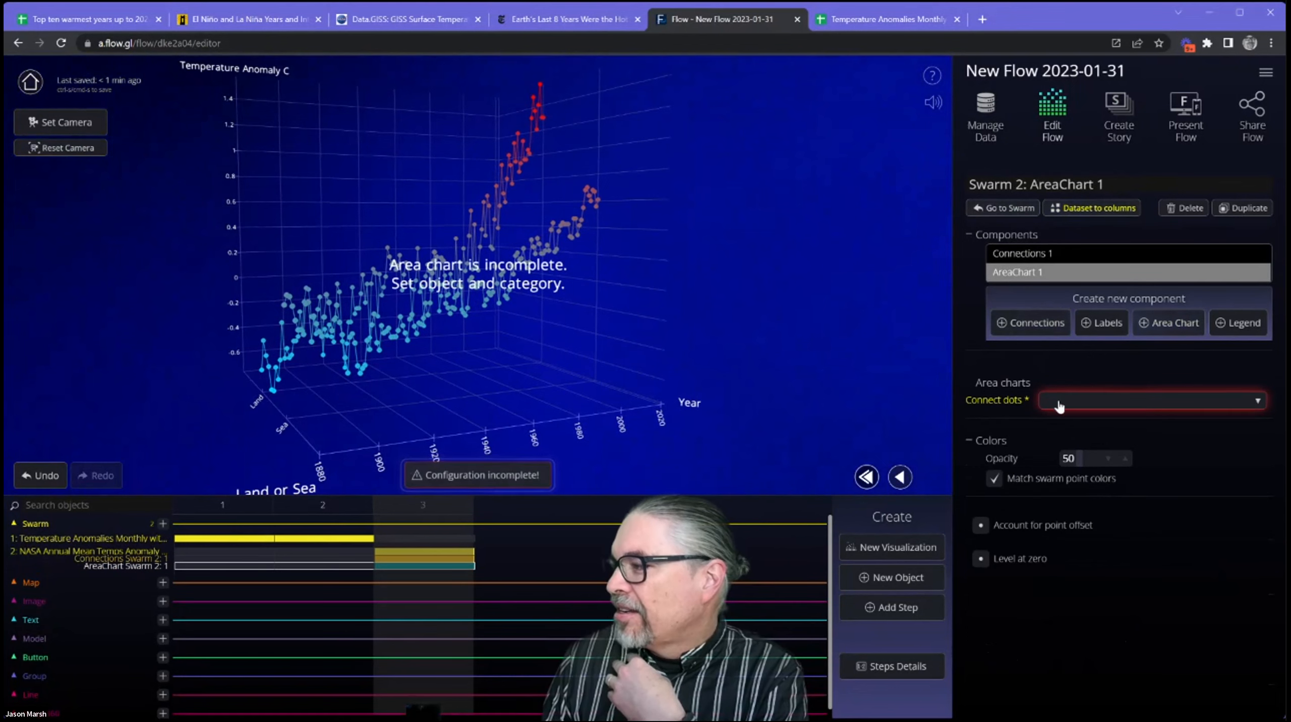
{"action": "left_click", "coordinate": [1095, 402]}
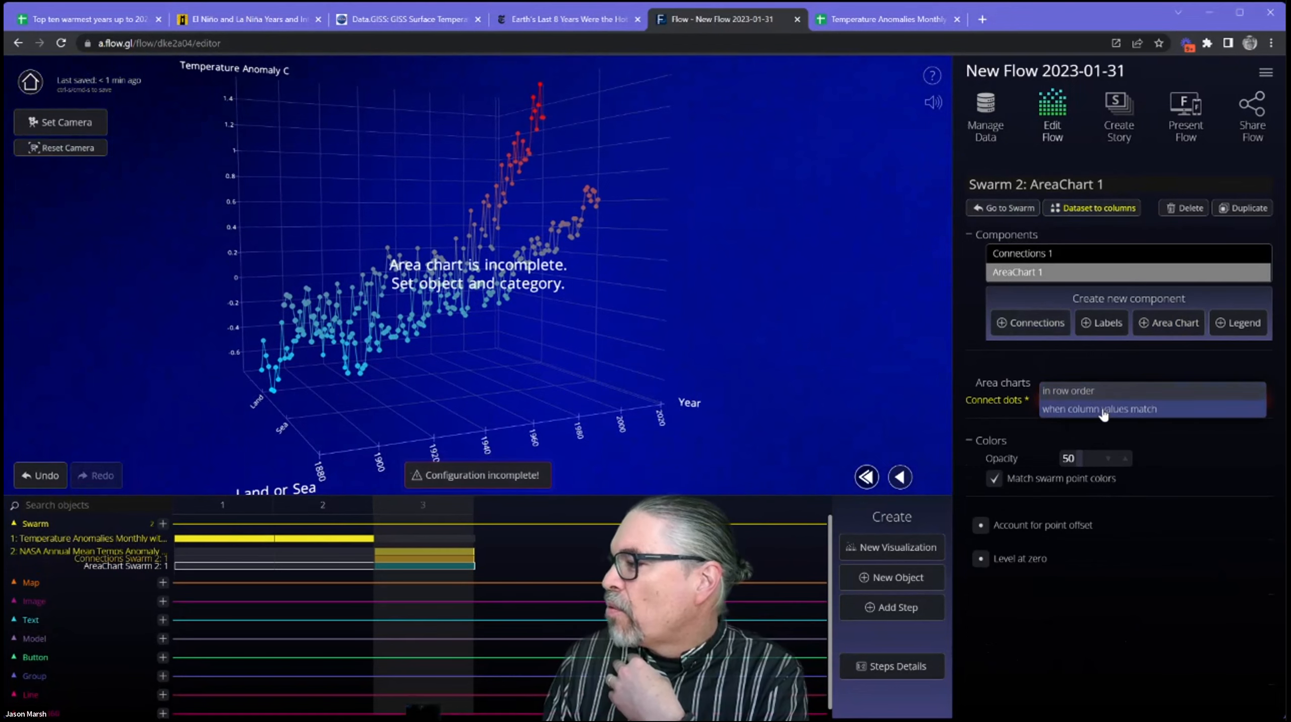
{"action": "left_click", "coordinate": [1099, 409]}
{"action": "left_click", "coordinate": [1101, 421]}
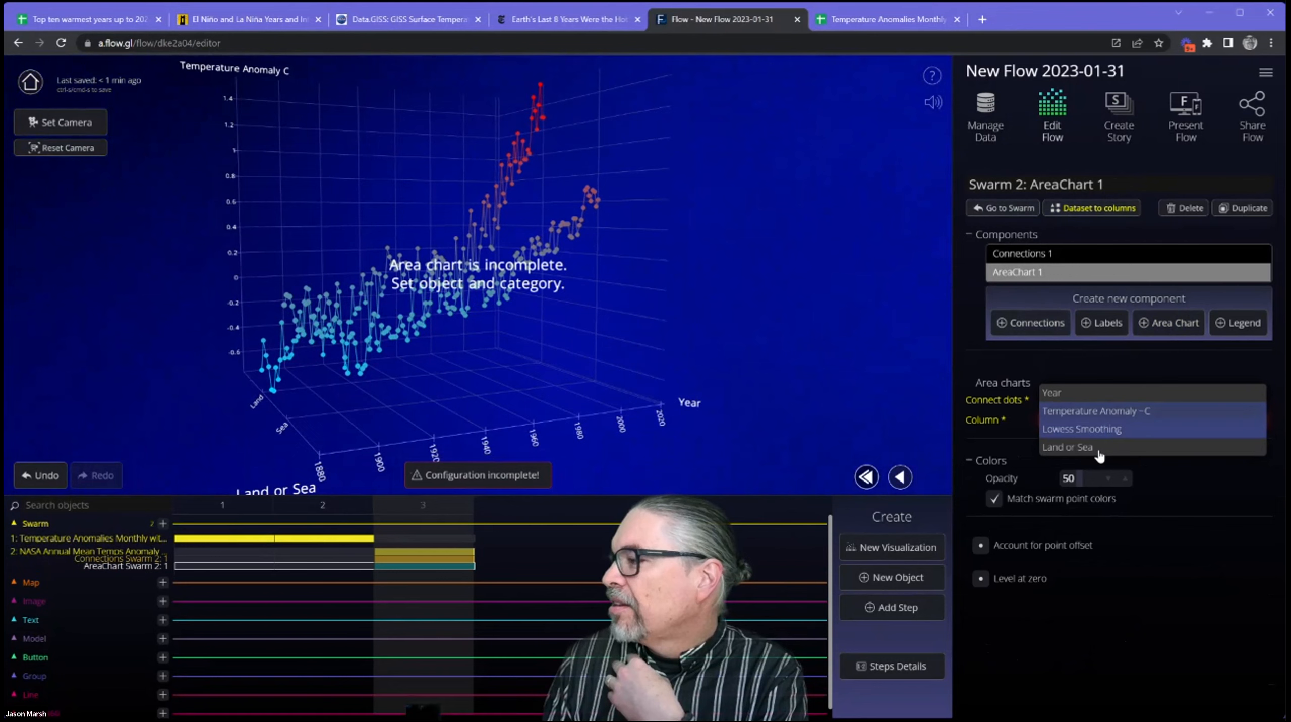
{"action": "left_click", "coordinate": [1077, 446]}
{"action": "left_click_drag", "start_coordinate": [570, 347], "coordinate": [595, 361]}
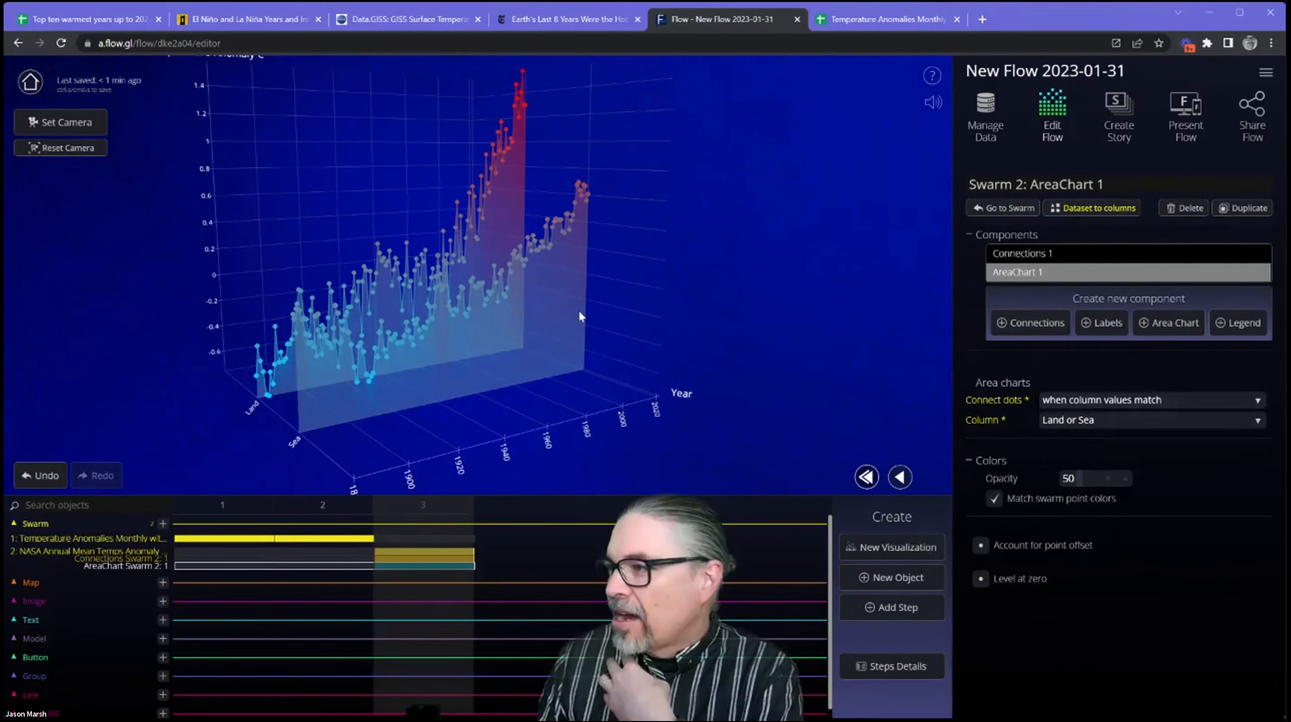
Add a Labels component to the NASA swarm showing the Year and Temperature Anomaly columns.
{"action": "left_click", "coordinate": [1105, 325]}
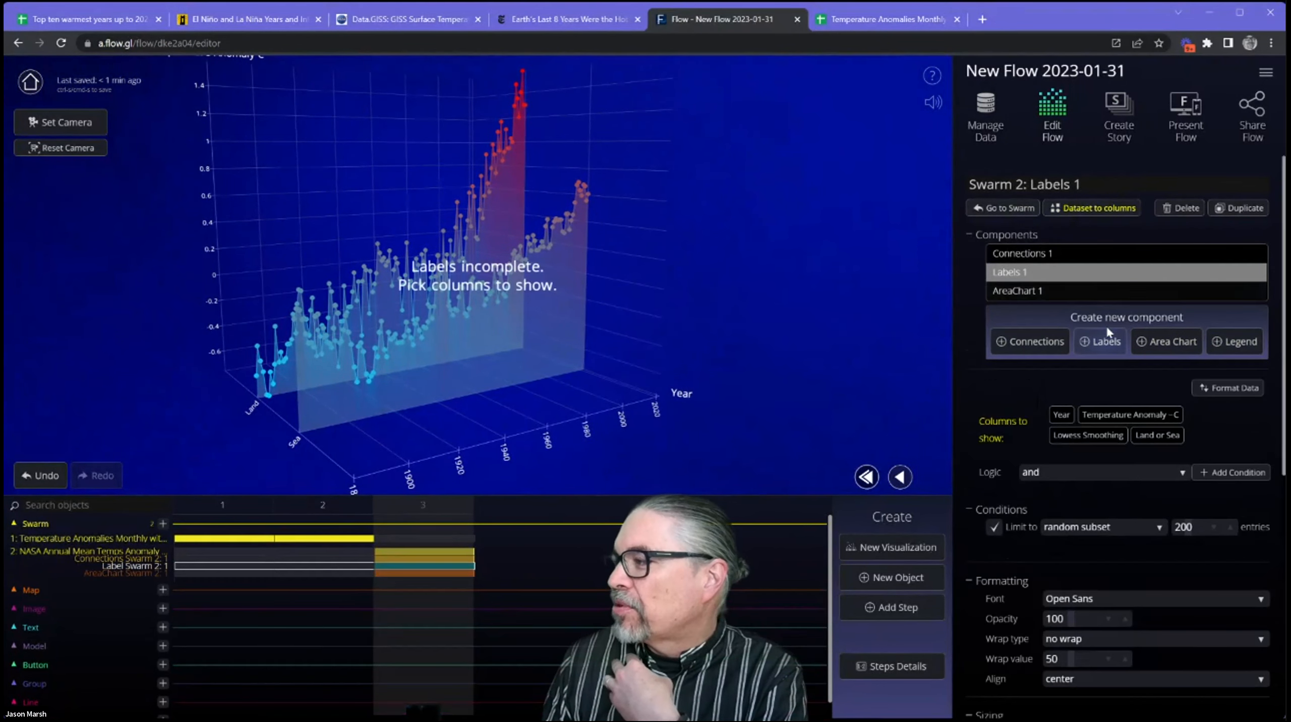
{"action": "left_click", "coordinate": [1143, 420]}
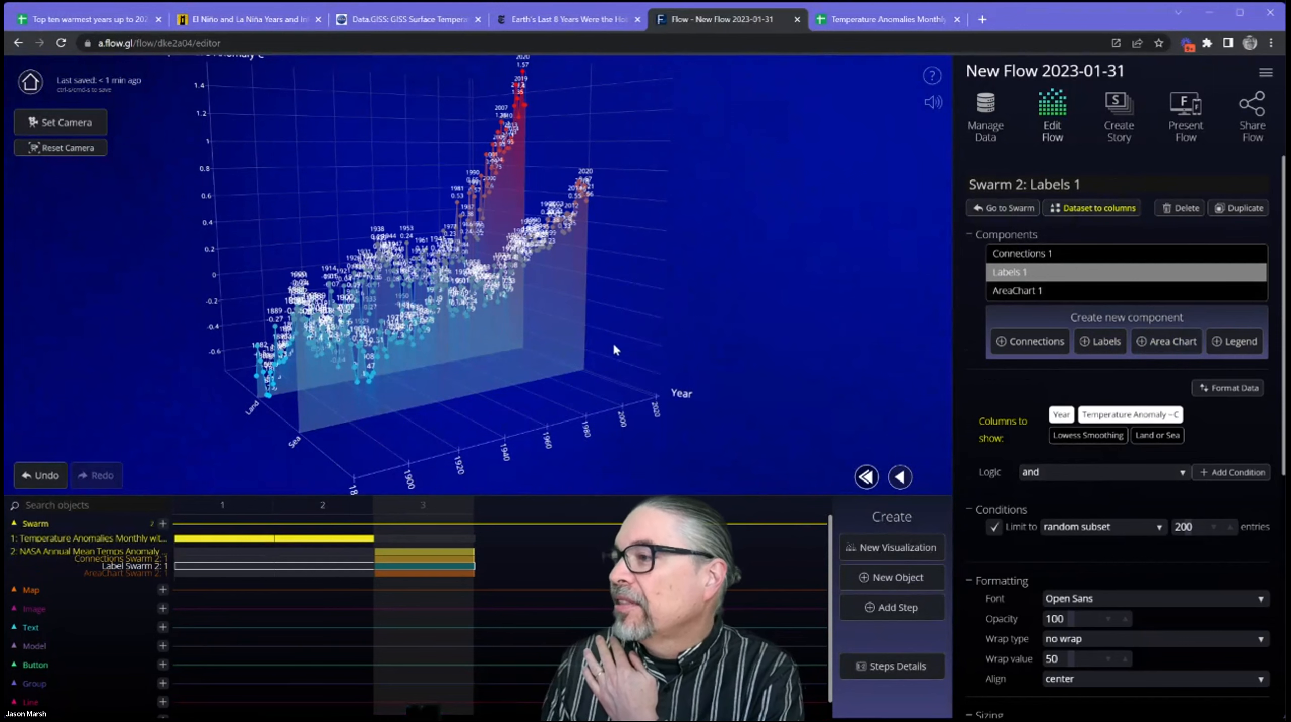
{"action": "left_click_drag", "start_coordinate": [534, 343], "coordinate": [514, 327]}
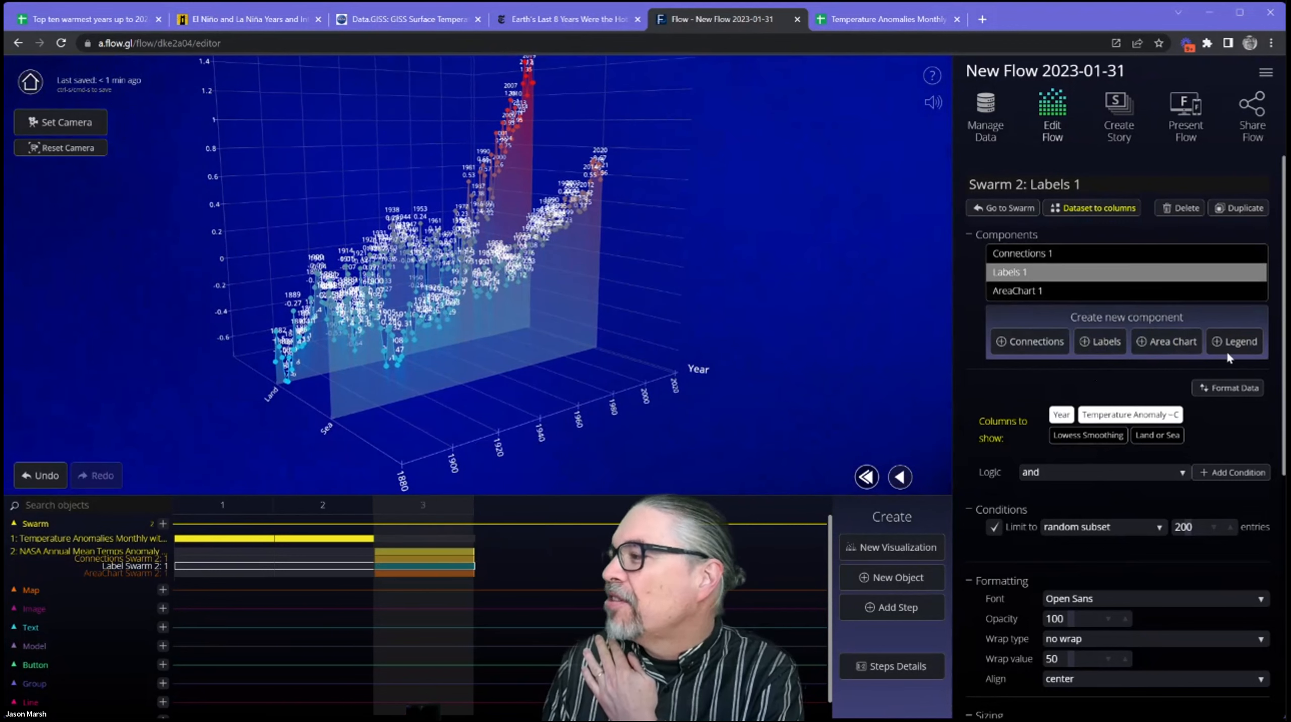
{"action": "left_click", "coordinate": [425, 567]}
{"action": "left_click", "coordinate": [425, 567]}
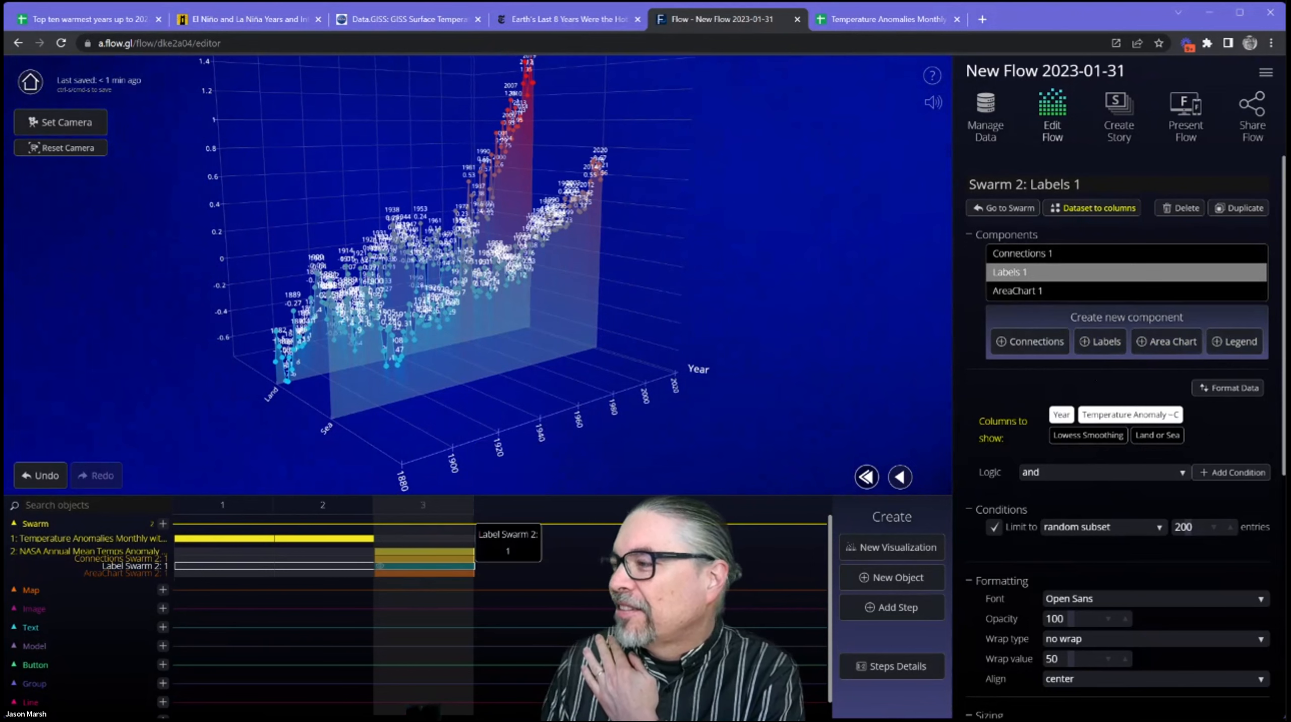
{"action": "scroll", "coordinate": [1013, 483], "scroll_direction": "down", "scroll_amount": 1}
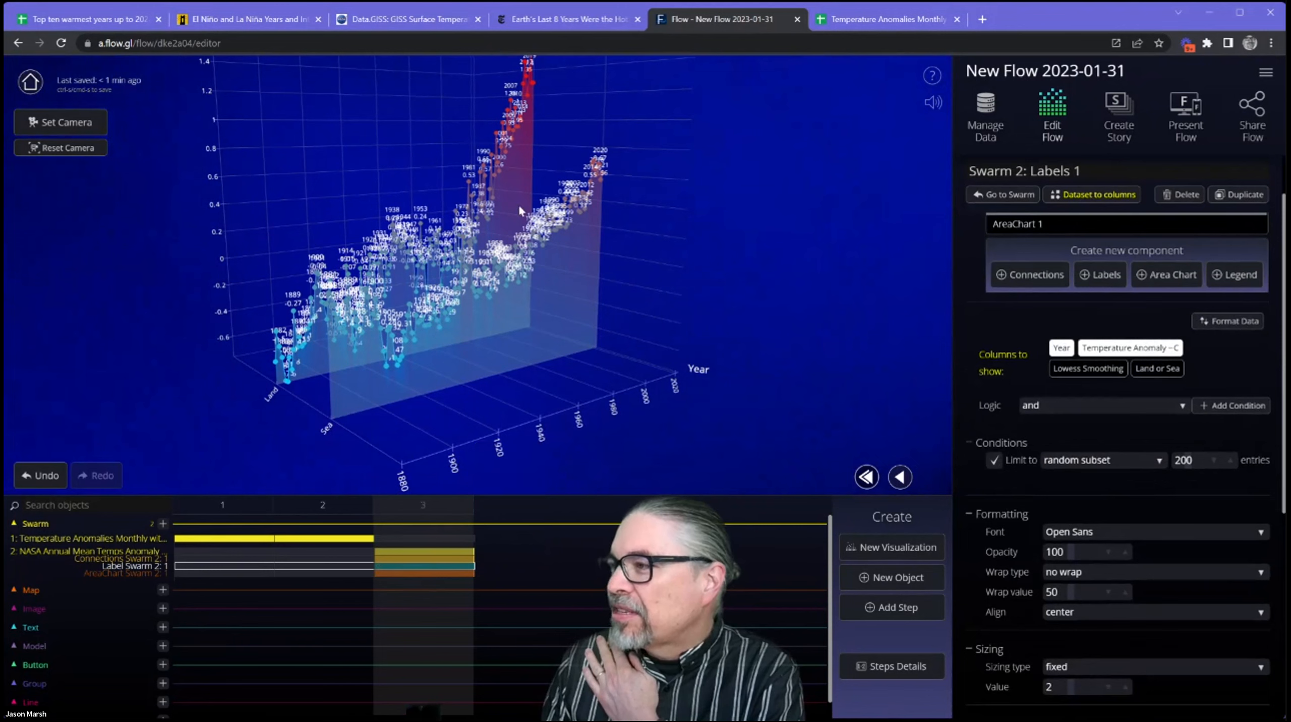
{"action": "left_click_drag", "start_coordinate": [505, 267], "coordinate": [494, 270]}
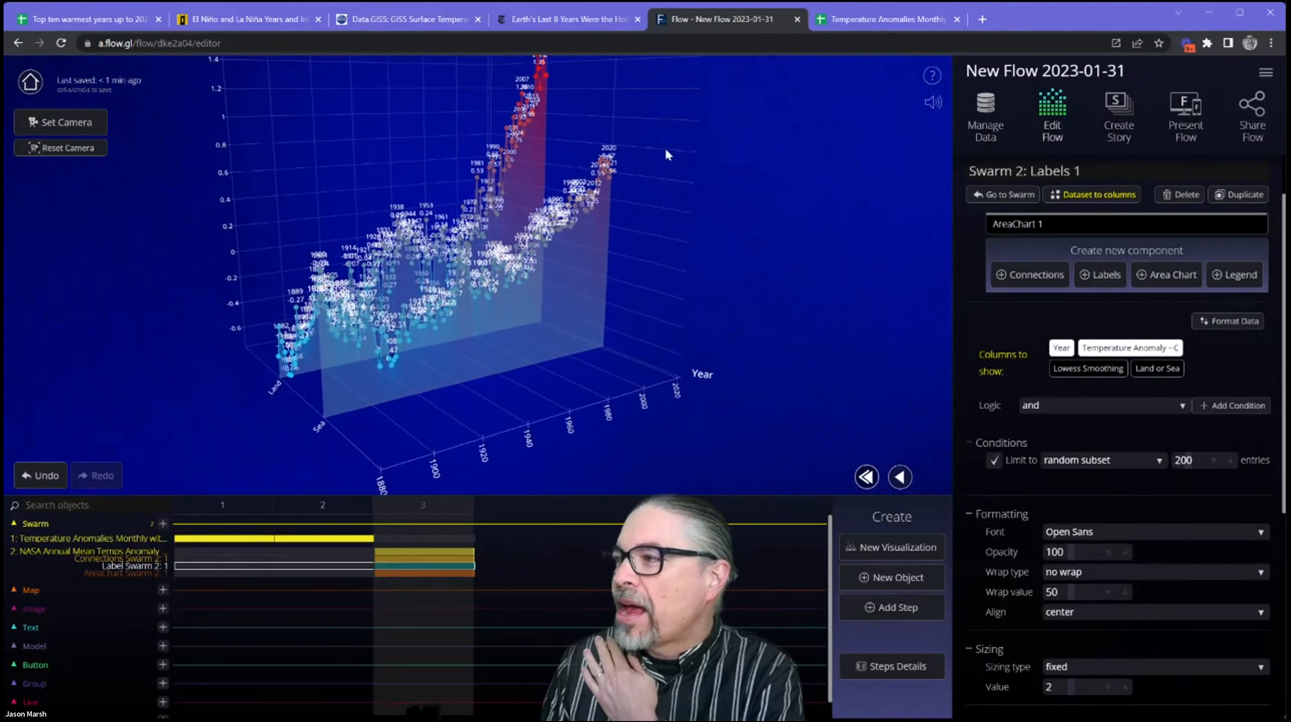
Add a condition showing labels only when the Year value is the maximum for the Land or Sea category.
{"action": "left_click", "coordinate": [1226, 410]}
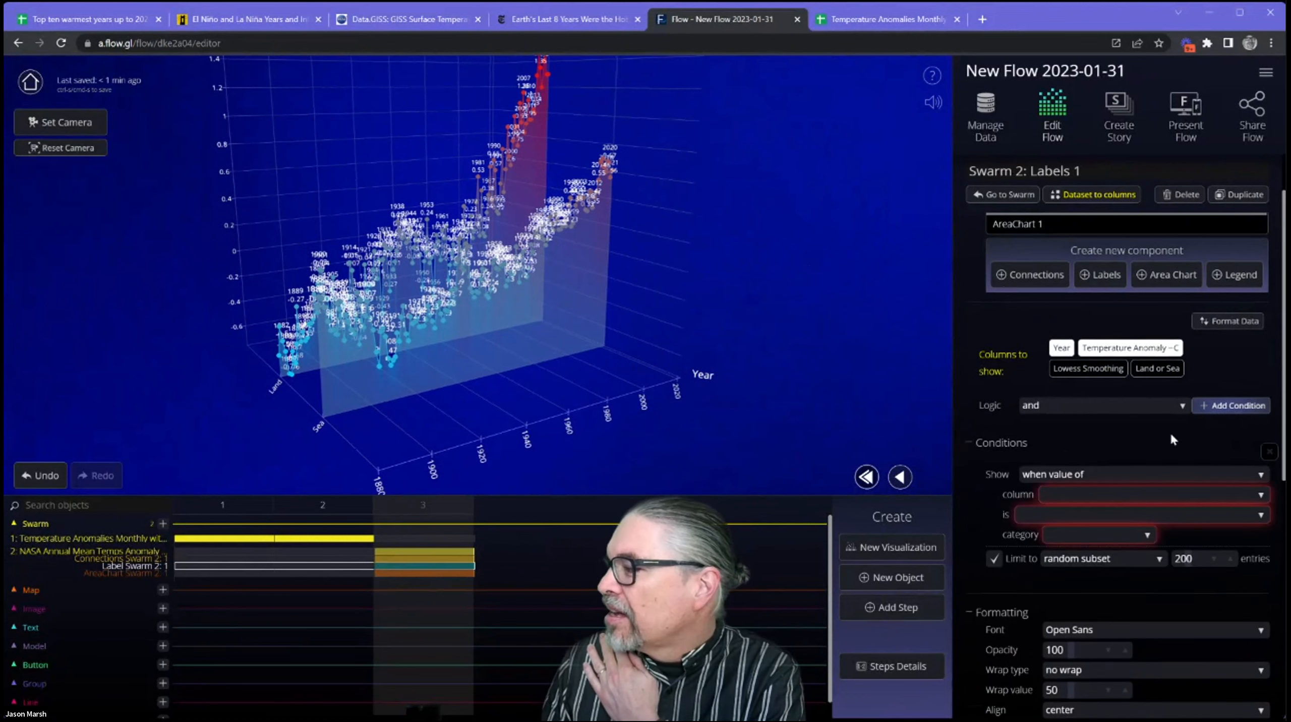
{"action": "scroll", "coordinate": [1019, 452], "scroll_direction": "down", "scroll_amount": 1}
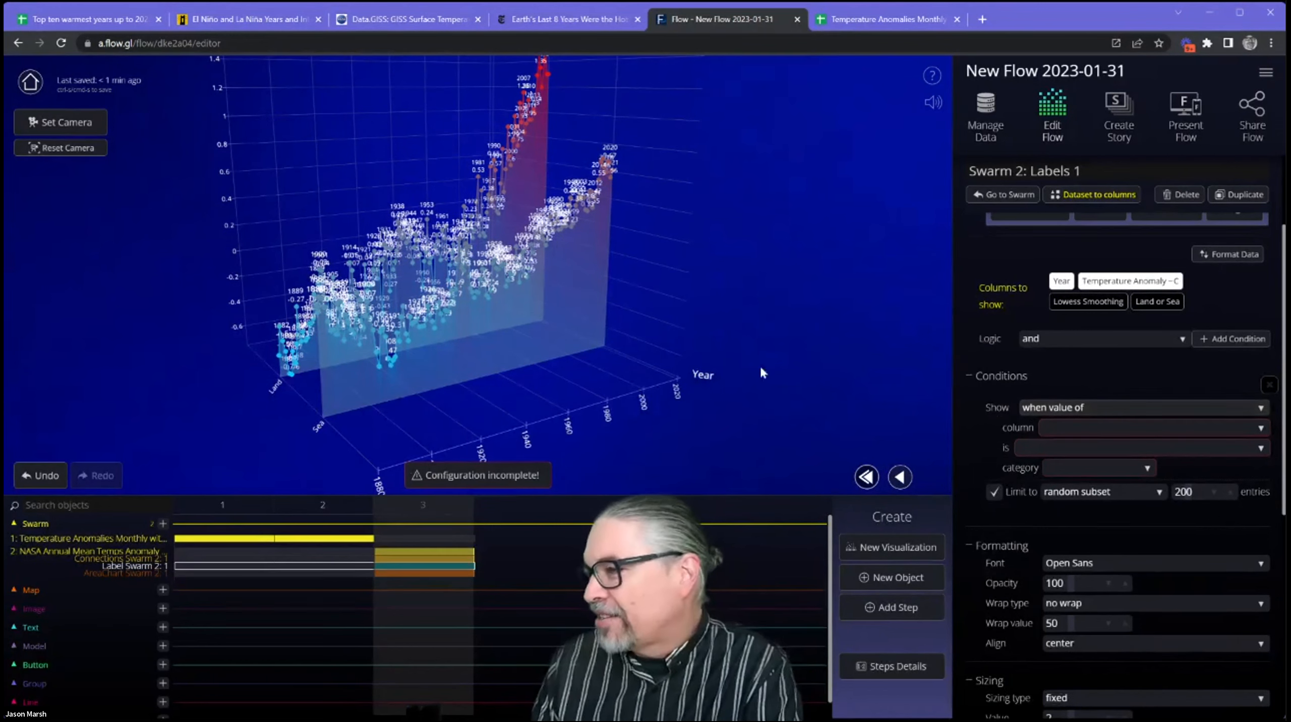
{"action": "left_click", "coordinate": [1110, 429]}
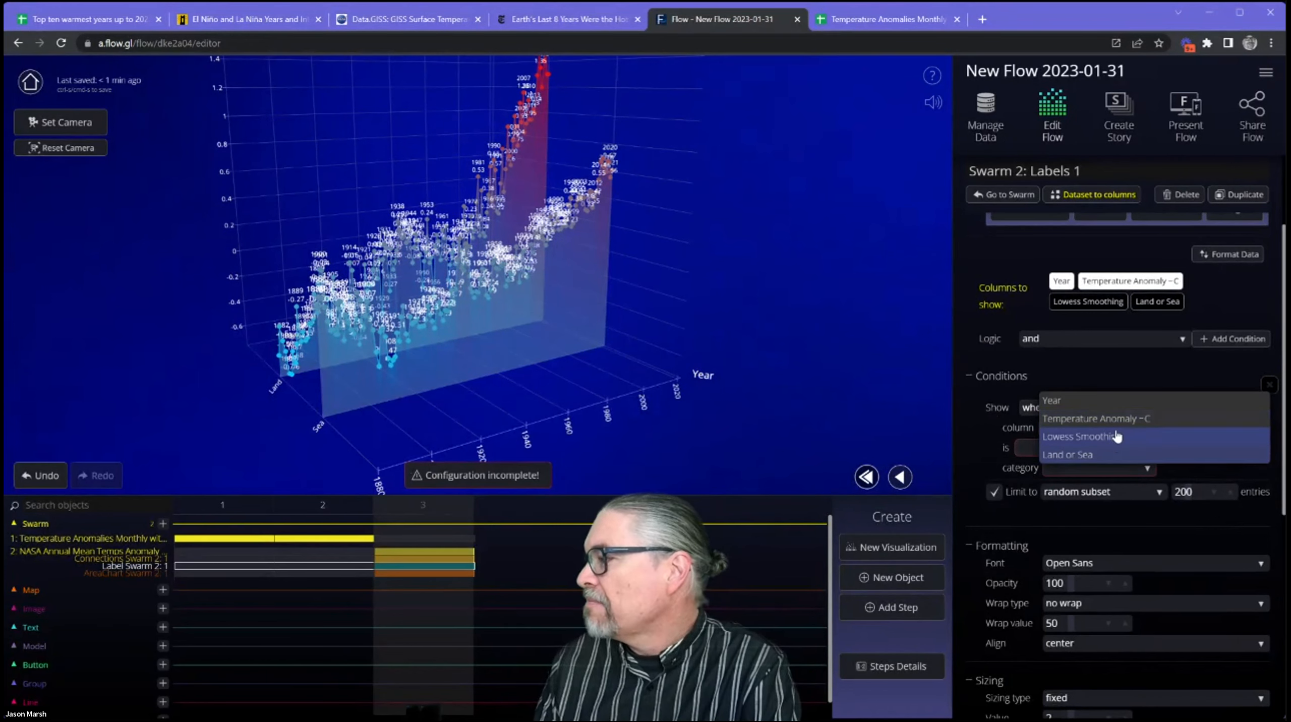
{"action": "left_click", "coordinate": [1116, 402]}
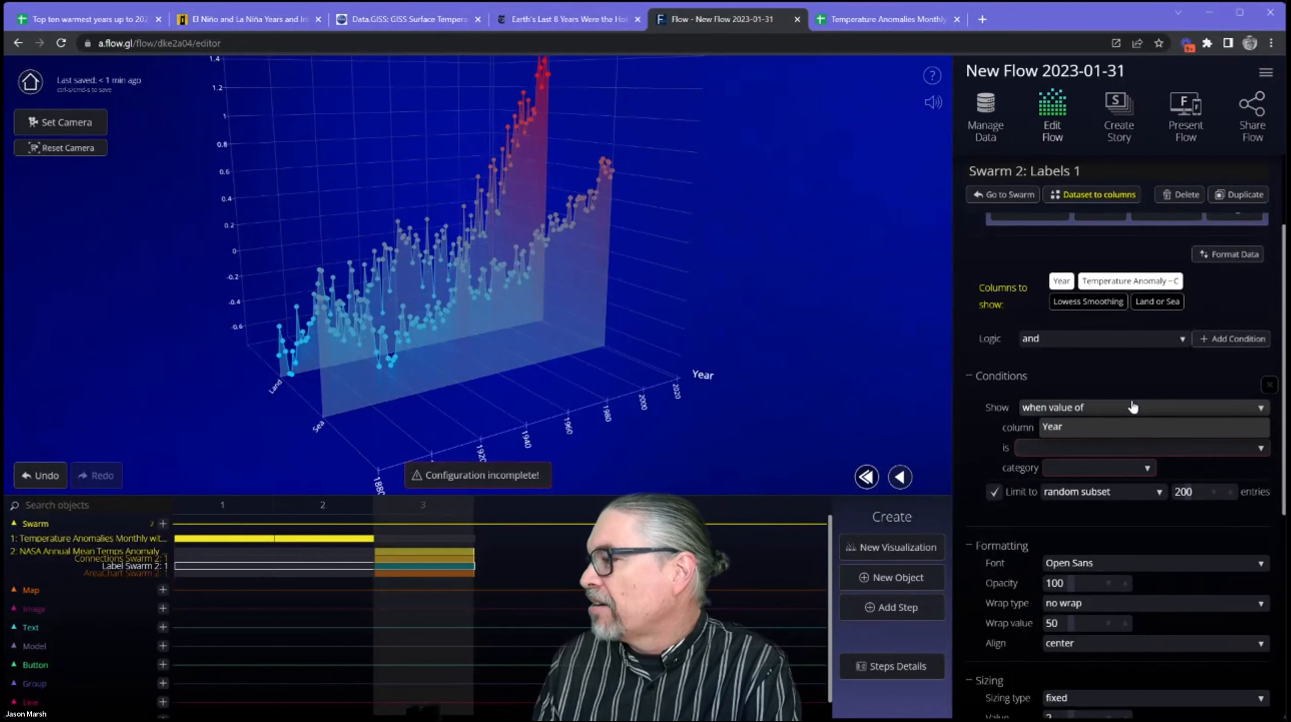
{"action": "left_click", "coordinate": [1064, 450]}
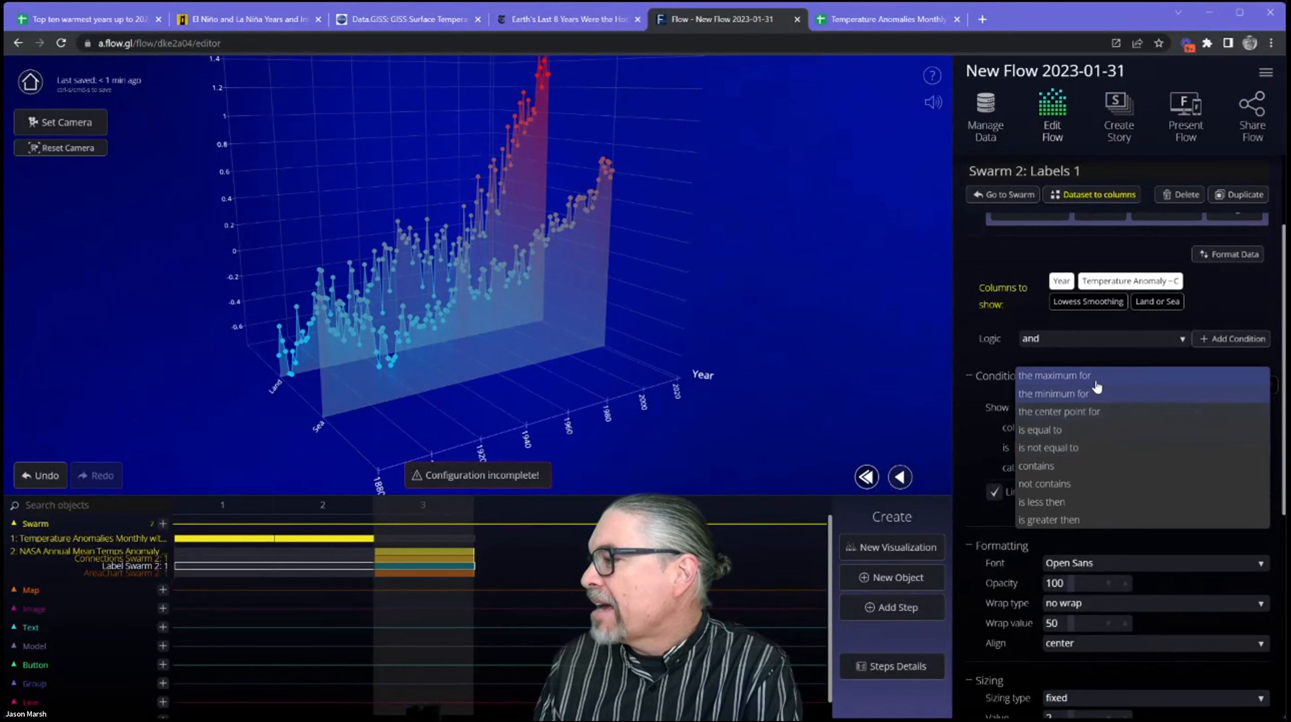
{"action": "left_click", "coordinate": [1120, 379]}
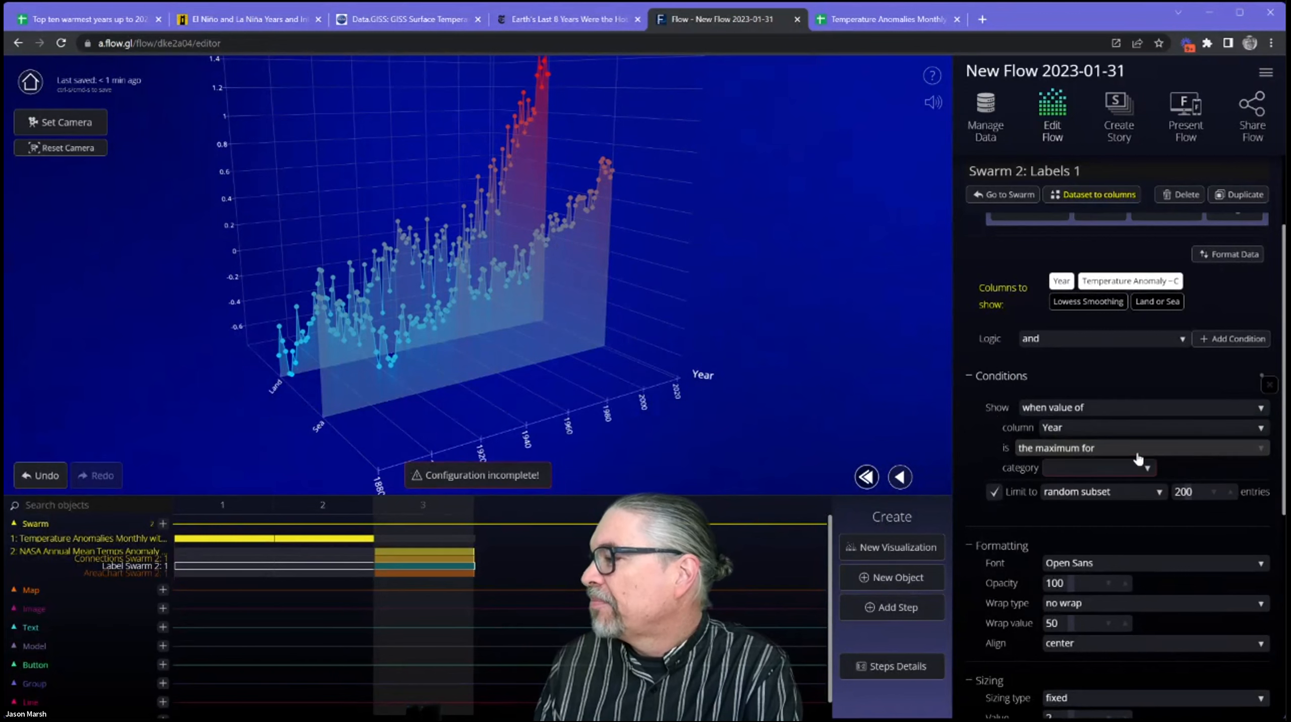
{"action": "left_click", "coordinate": [1092, 469]}
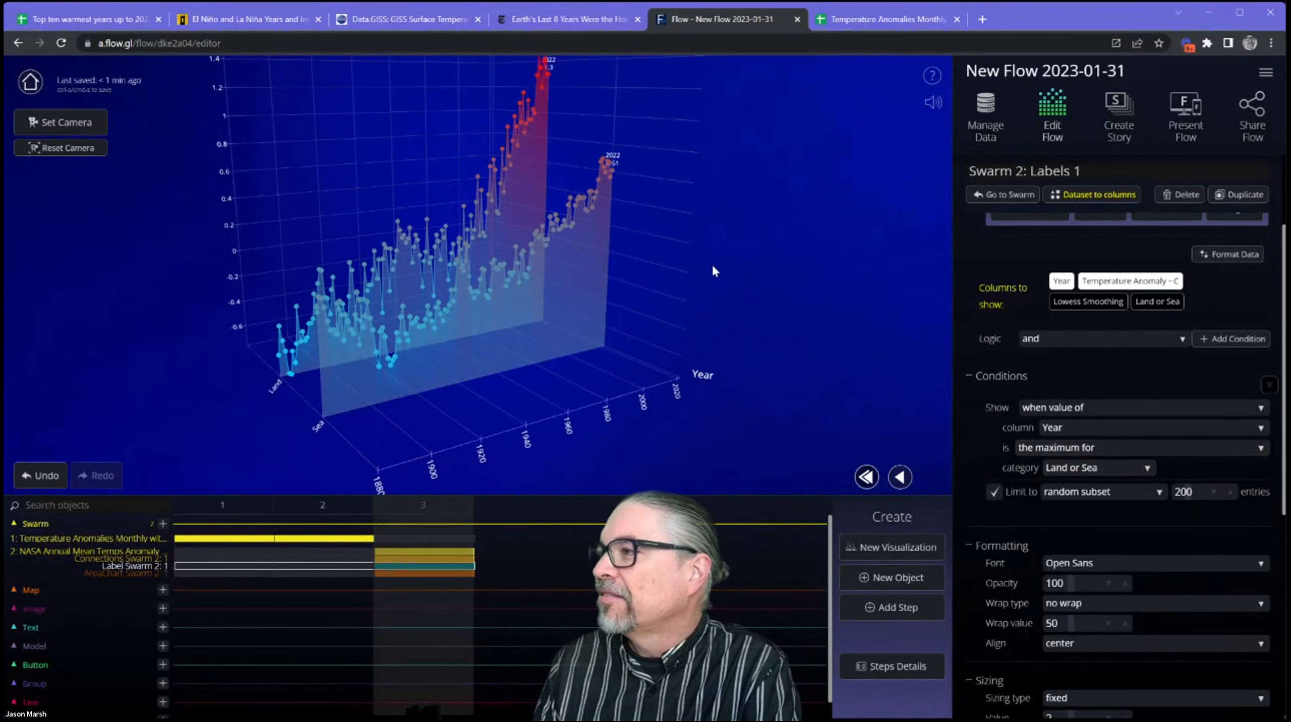
Set the vertical position of the labels to center.
{"action": "scroll", "coordinate": [666, 301], "scroll_direction": "up", "scroll_amount": 4}
{"action": "left_click_drag", "start_coordinate": [619, 326], "coordinate": [477, 328]}
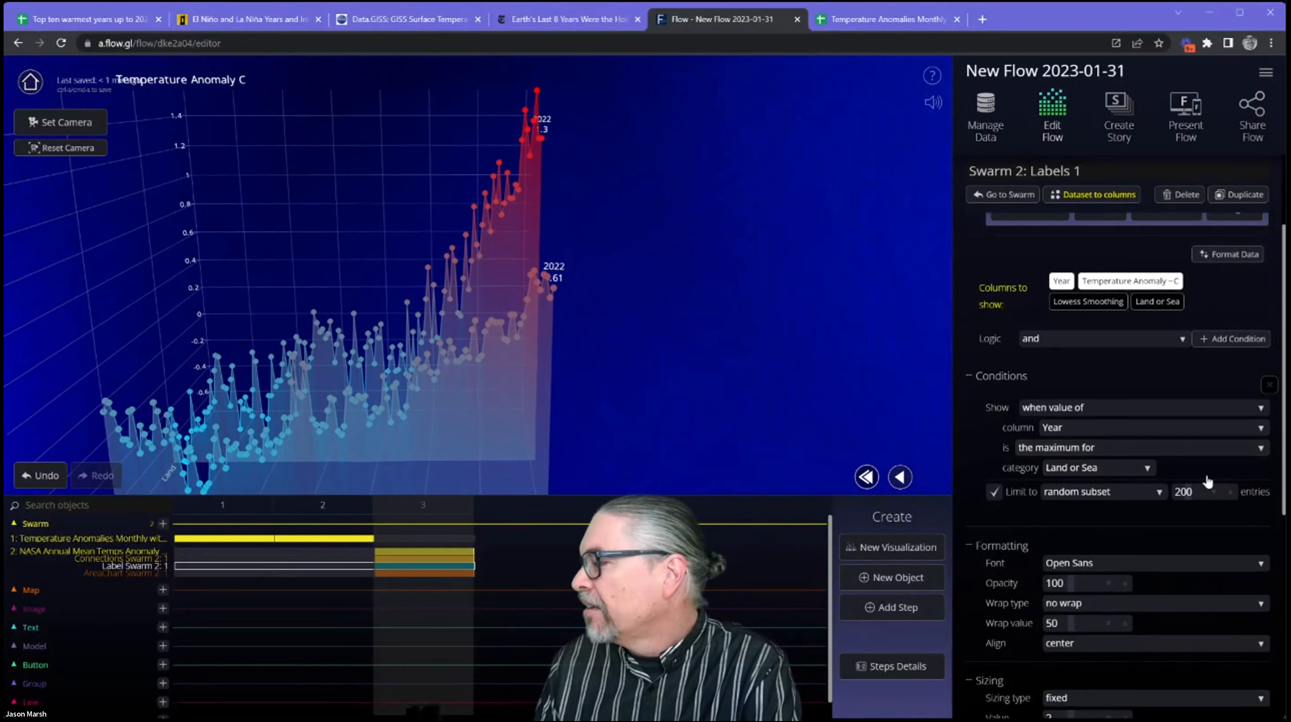
{"action": "scroll", "coordinate": [1207, 481], "scroll_direction": "down", "scroll_amount": 5}
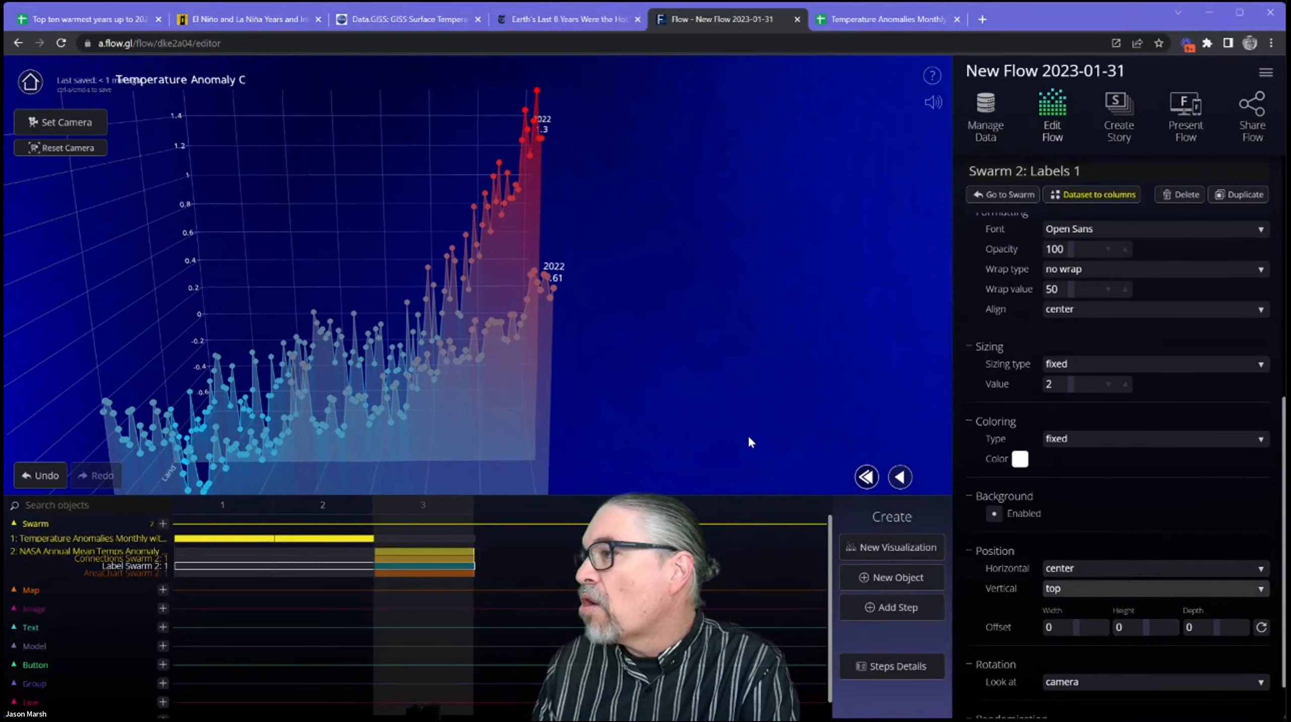
{"action": "left_click", "coordinate": [1119, 591]}
{"action": "left_click", "coordinate": [1111, 571]}
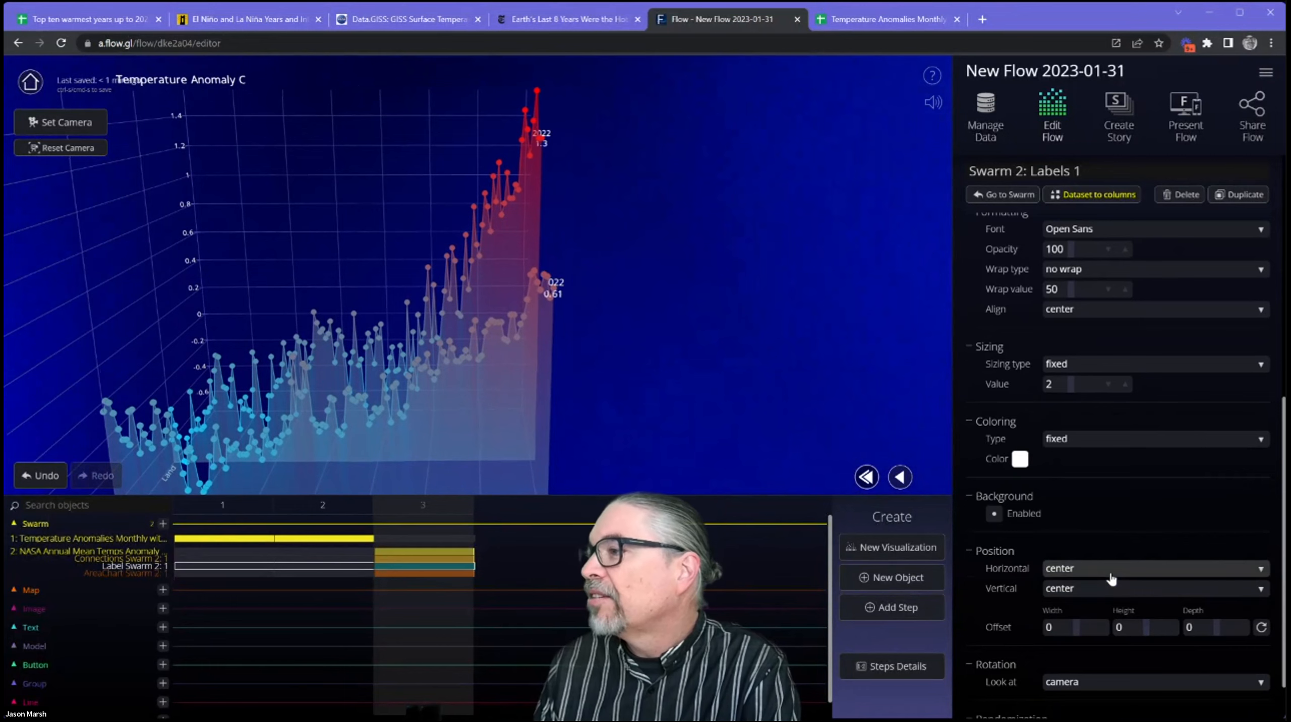
{"action": "left_click_drag", "start_coordinate": [695, 333], "coordinate": [664, 211]}
{"action": "scroll", "coordinate": [1158, 313], "scroll_direction": "up", "scroll_amount": 5}
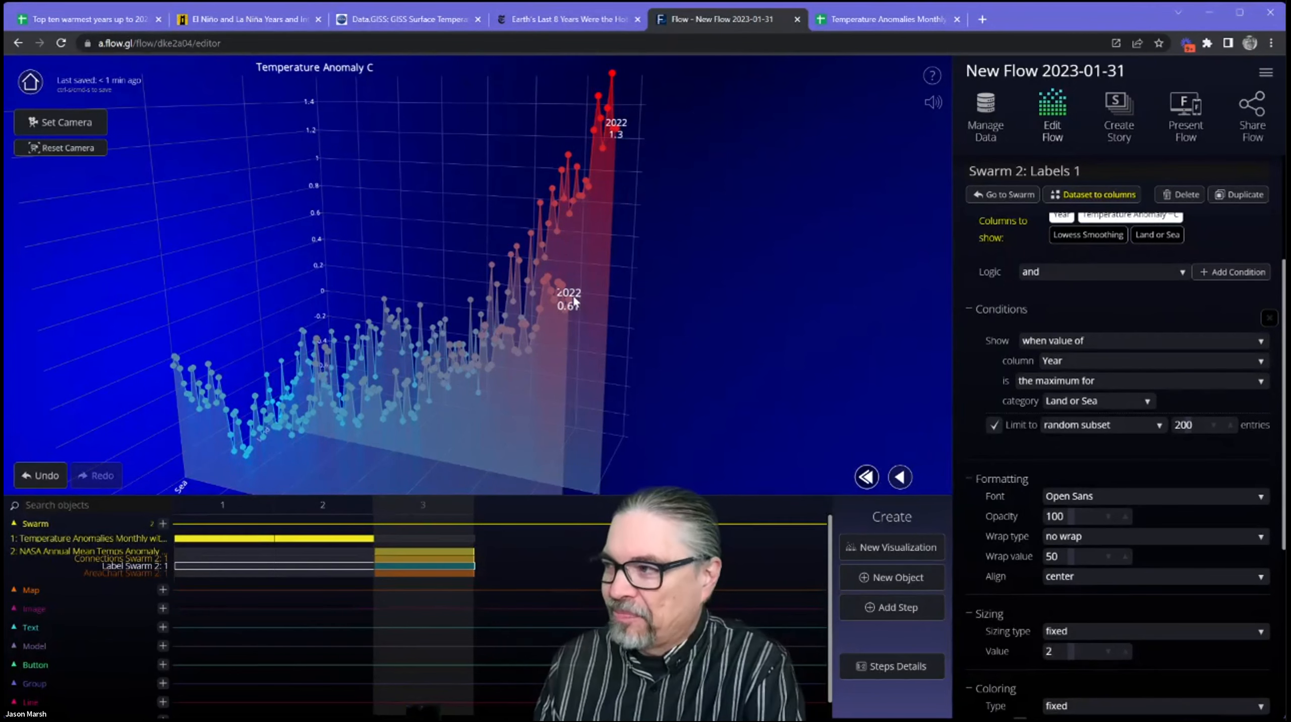
{"action": "mouse_move", "coordinate": [598, 299]}
{"action": "left_mouse_down"}
{"action": "mouse_move", "coordinate": [625, 296]}
{"action": "mouse_move", "coordinate": [608, 296]}
{"action": "left_mouse_up"}
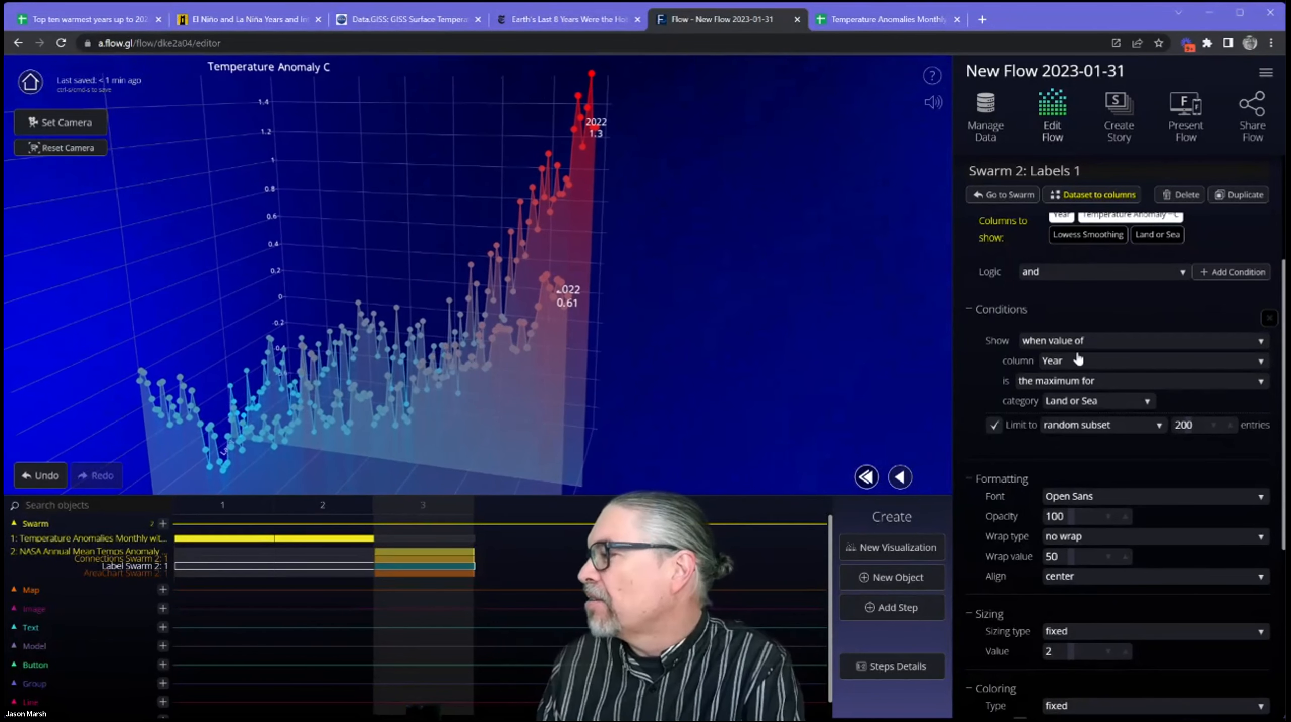
Change the label condition's column to Temperature Anomaly ~C so the maximum for each Land or Sea category is labeled.
{"action": "left_click", "coordinate": [1092, 363]}
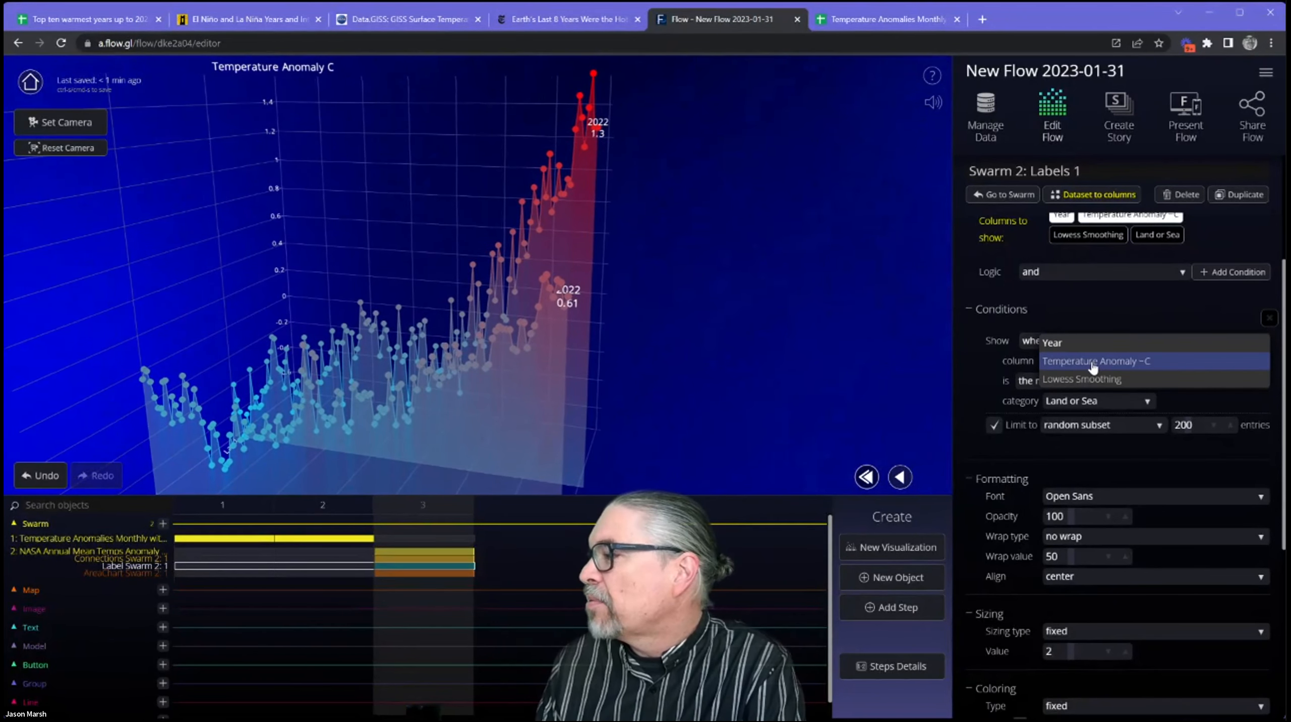
{"action": "left_click", "coordinate": [1093, 362]}
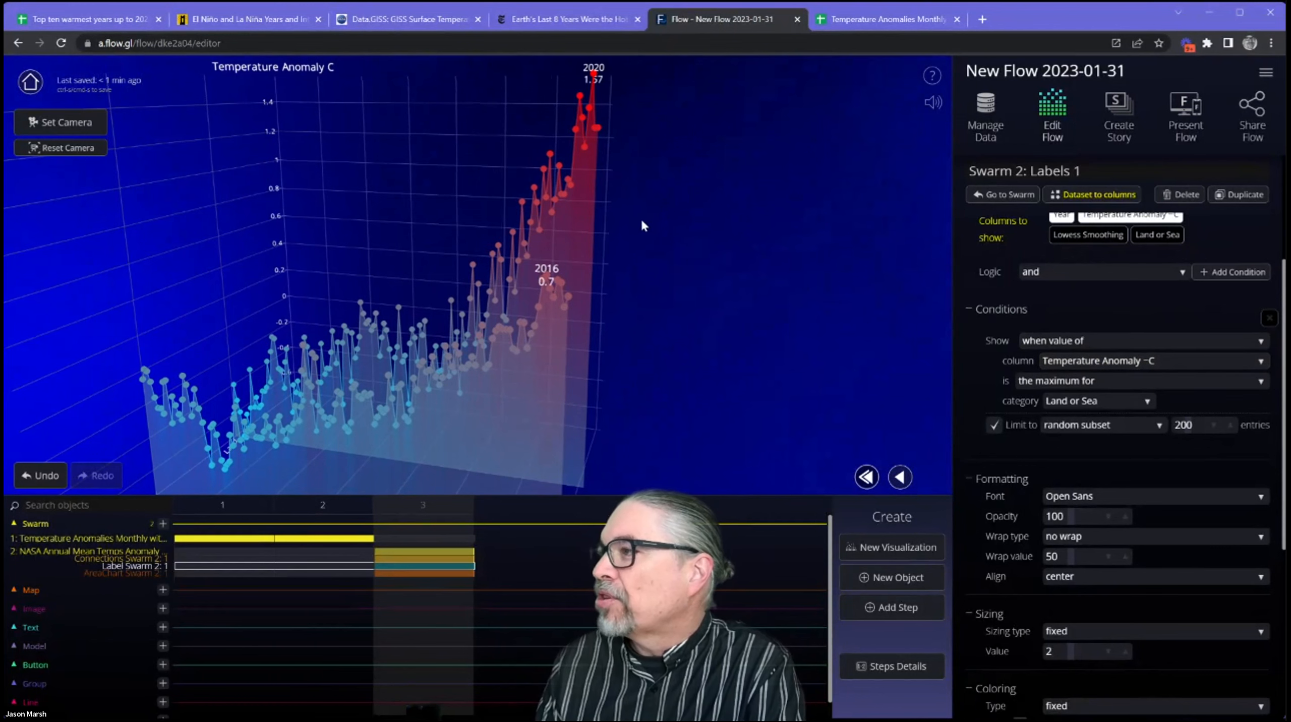
{"action": "left_click_drag", "start_coordinate": [640, 219], "coordinate": [640, 195]}
{"action": "left_click_drag", "start_coordinate": [723, 366], "coordinate": [602, 228]}
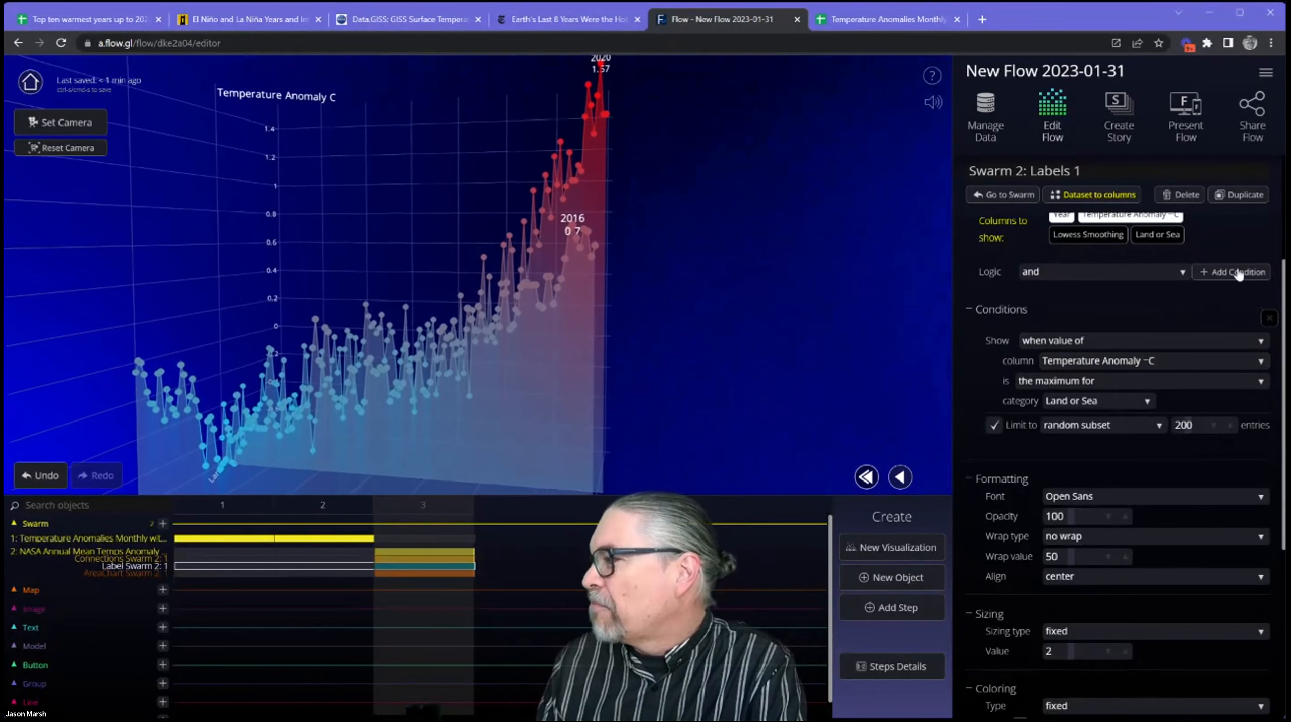
Add a second label condition for when Temperature Anomaly ~C is the minimum for the Land or Sea category.
{"action": "left_click", "coordinate": [1205, 277]}
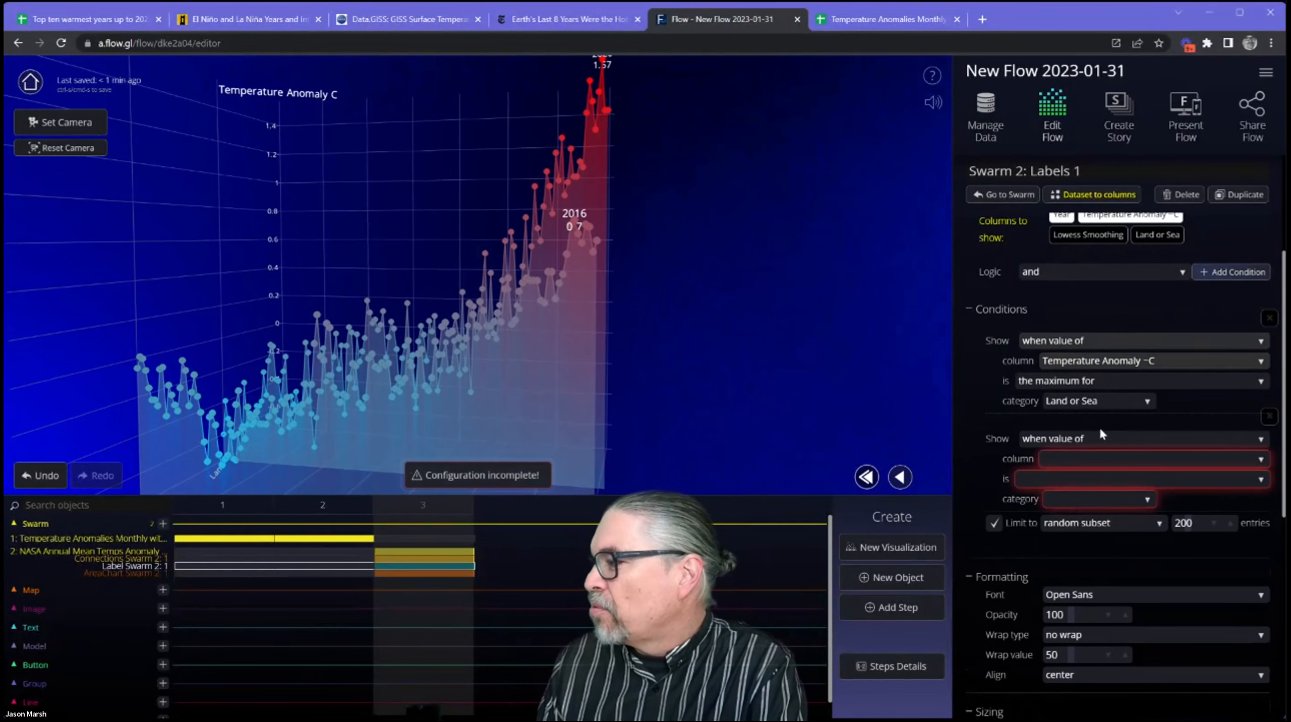
{"action": "left_click", "coordinate": [1094, 459]}
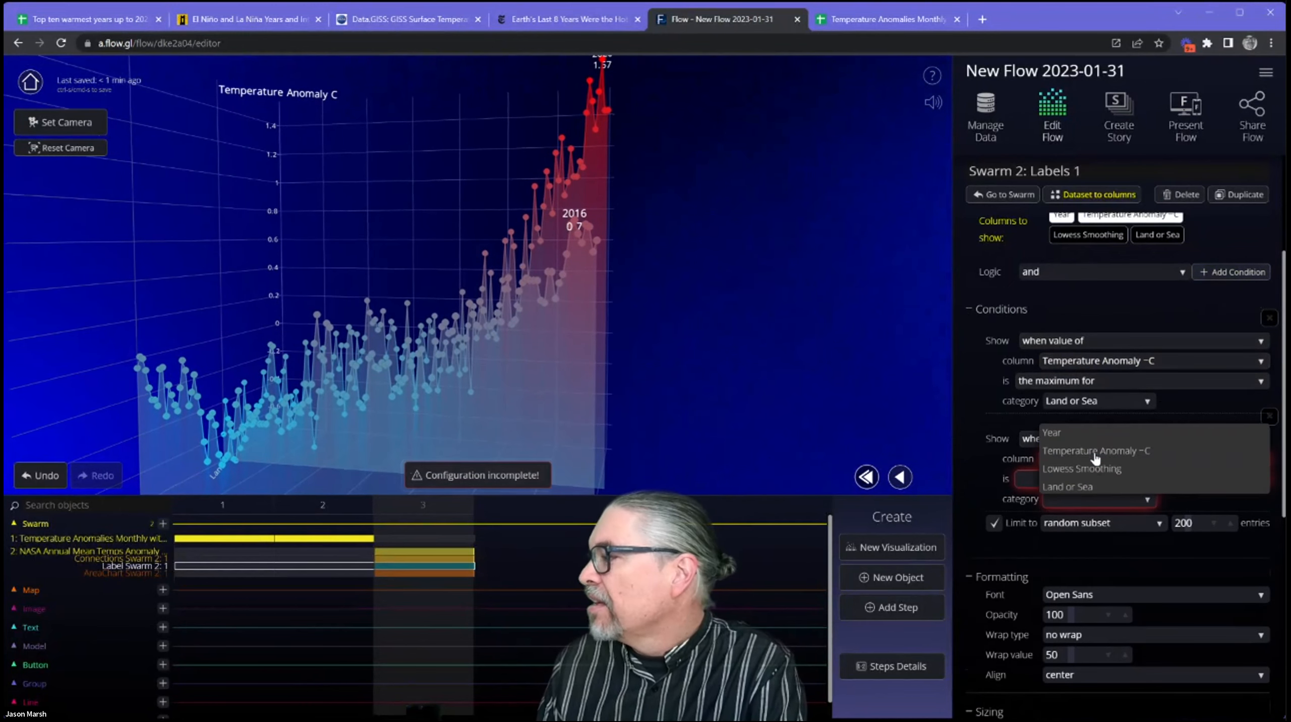
{"action": "left_click", "coordinate": [1097, 449]}
{"action": "left_click", "coordinate": [1075, 488]}
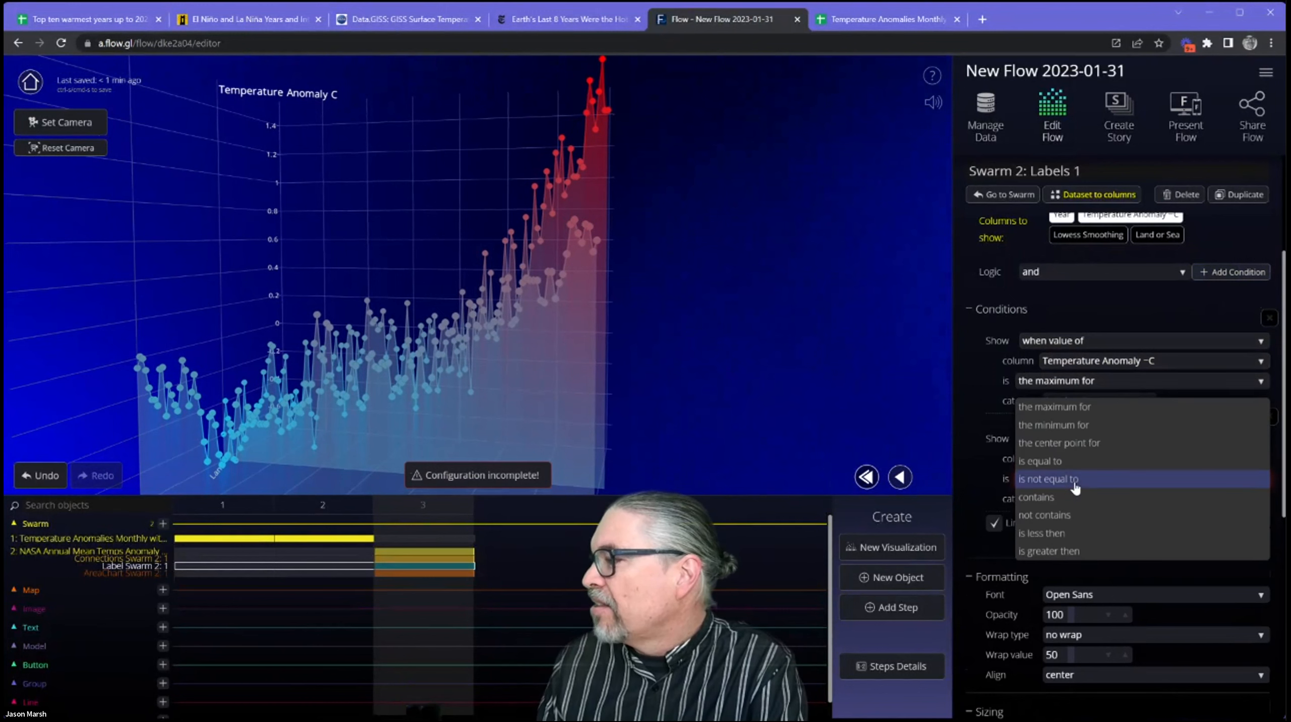
{"action": "left_click", "coordinate": [1081, 441]}
{"action": "left_click", "coordinate": [1100, 501]}
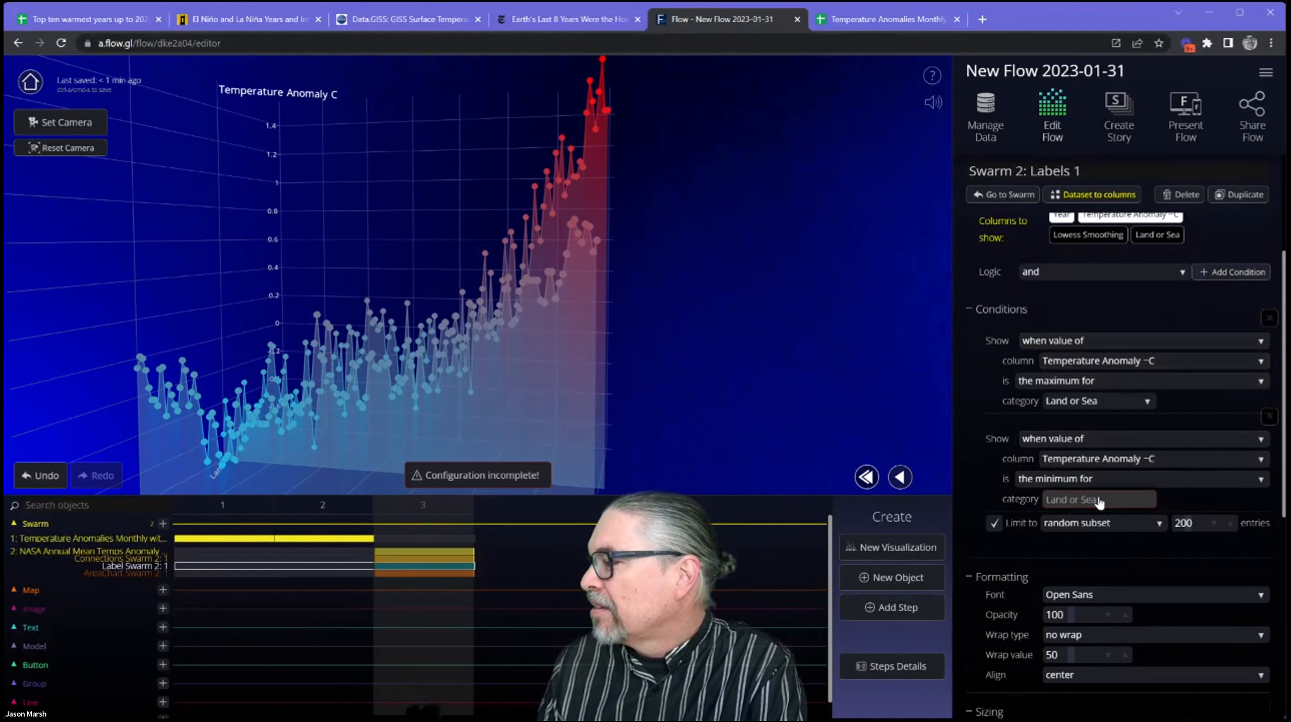
Set the logic between the two label conditions to "or".
{"action": "right_click_drag", "start_coordinate": [503, 307], "coordinate": [551, 222]}
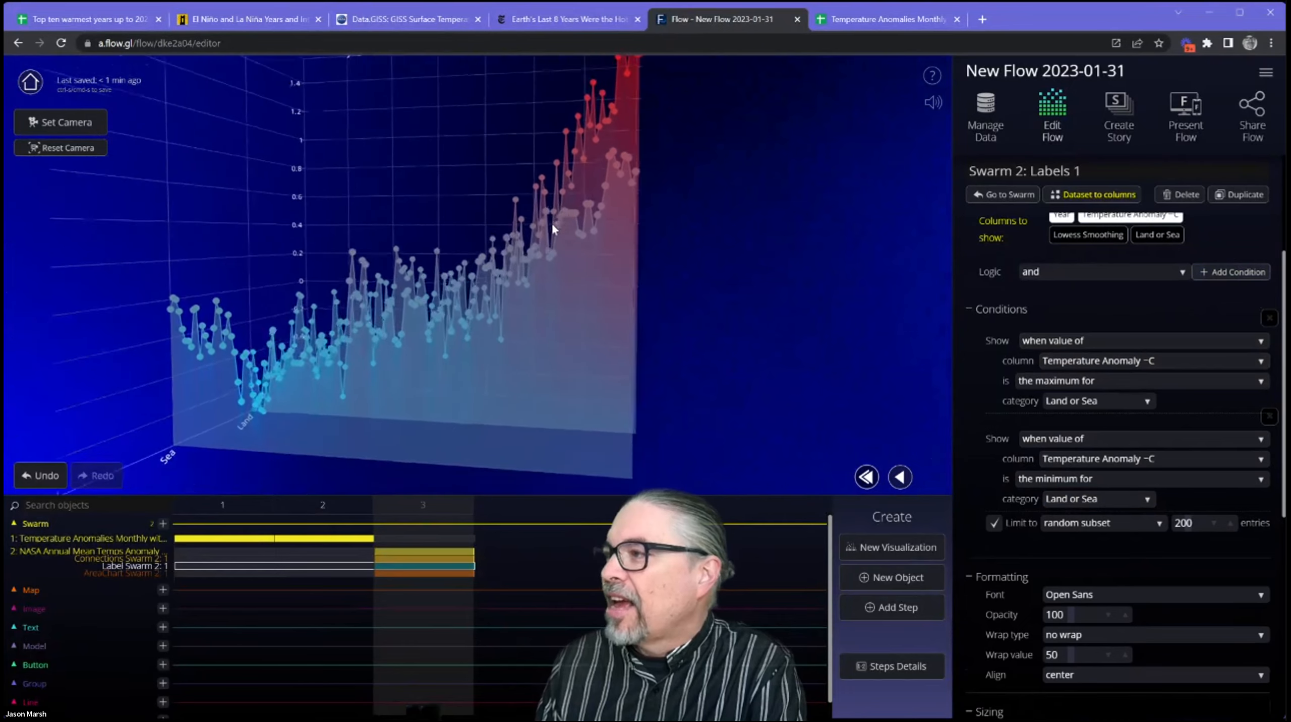
{"action": "scroll", "coordinate": [564, 300], "scroll_direction": "down", "scroll_amount": 3}
{"action": "scroll", "coordinate": [566, 303], "scroll_direction": "down", "scroll_amount": 3}
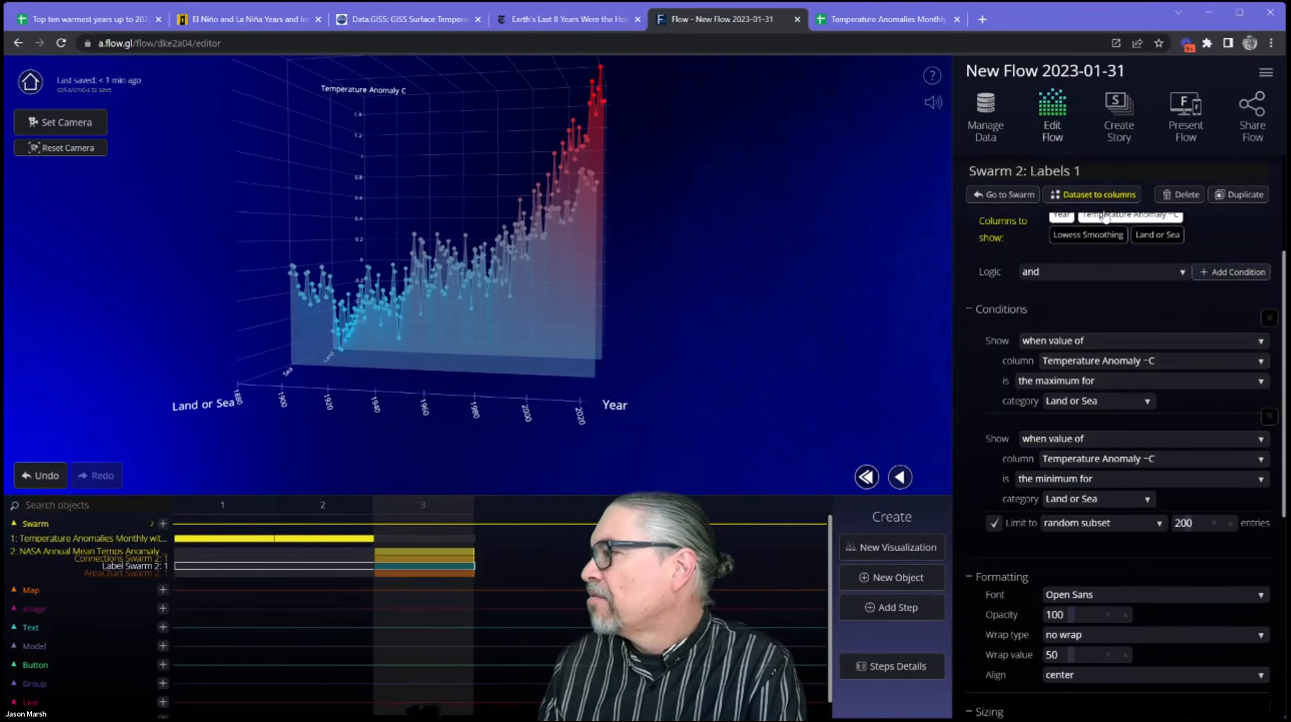
{"action": "left_click", "coordinate": [1112, 280]}
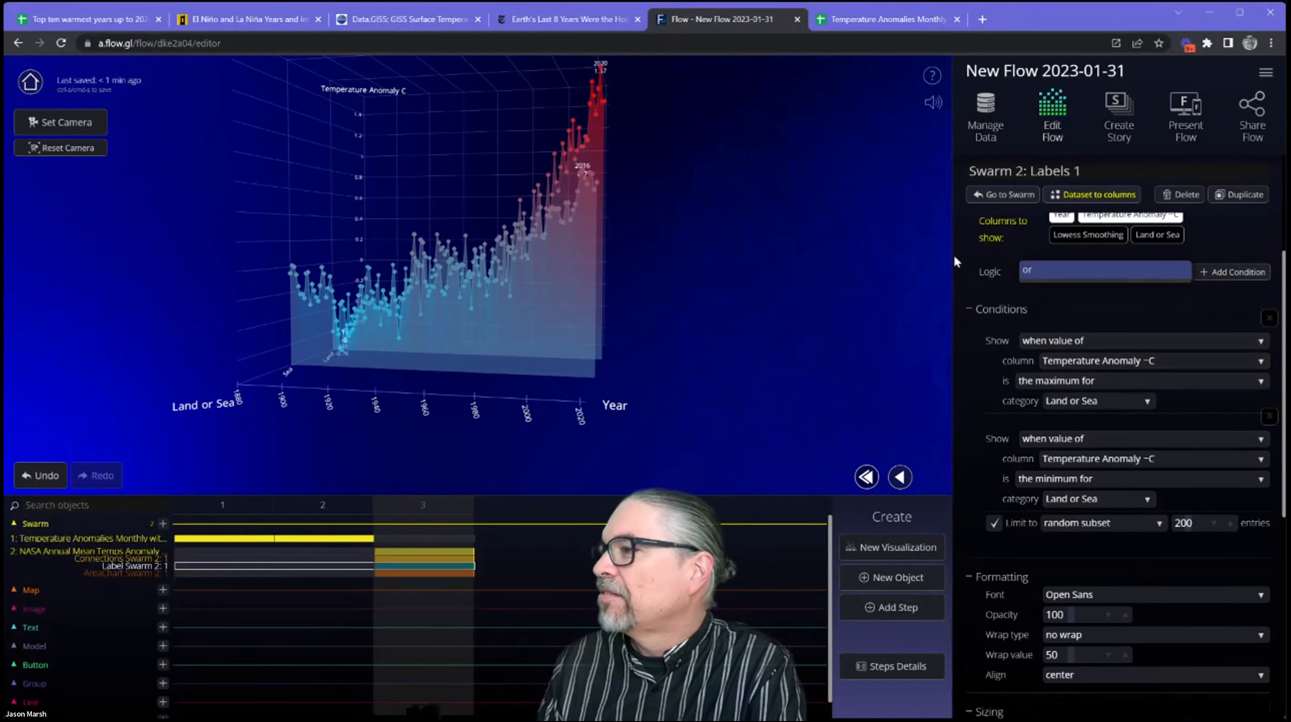
{"action": "left_click_drag", "start_coordinate": [516, 315], "coordinate": [256, 425]}
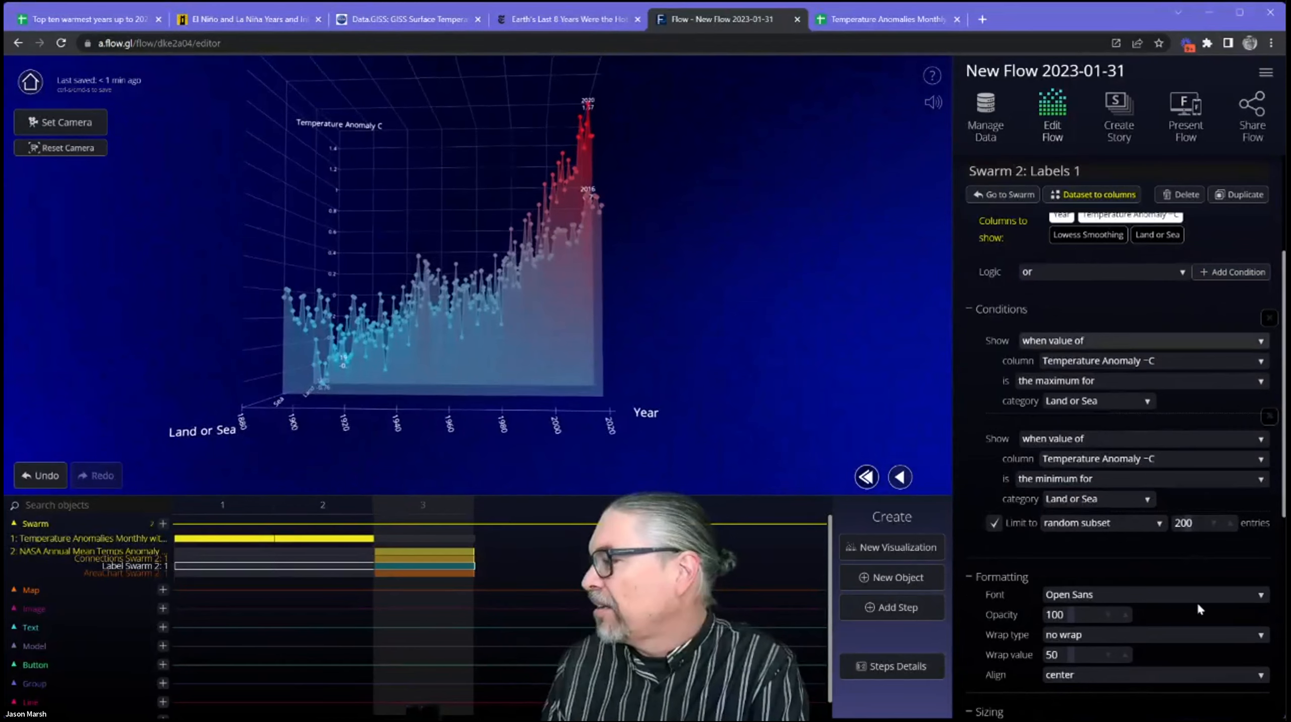
Set the fixed size of the swarm labels to 3.
{"action": "scroll", "coordinate": [1128, 624], "scroll_direction": "up", "scroll_amount": 4}
{"action": "scroll", "coordinate": [1132, 577], "scroll_direction": "down", "scroll_amount": 5}
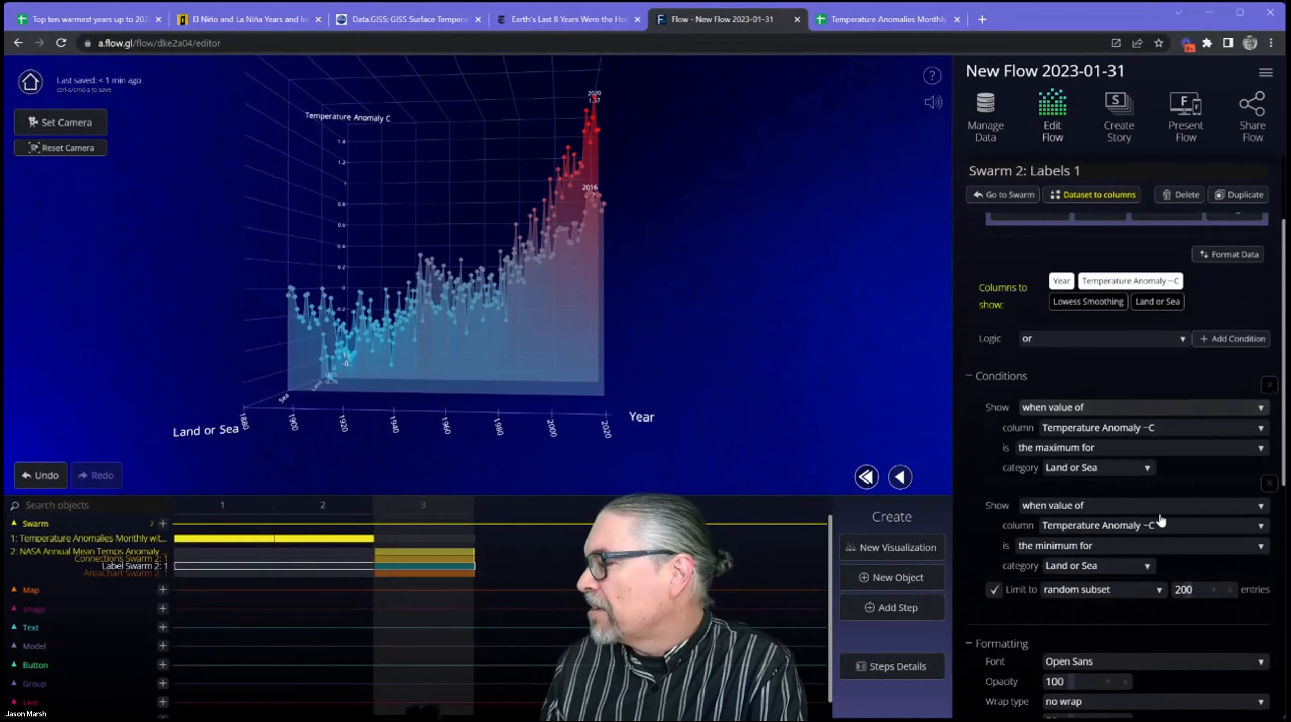
{"action": "scroll", "coordinate": [1132, 578], "scroll_direction": "down", "scroll_amount": 1}
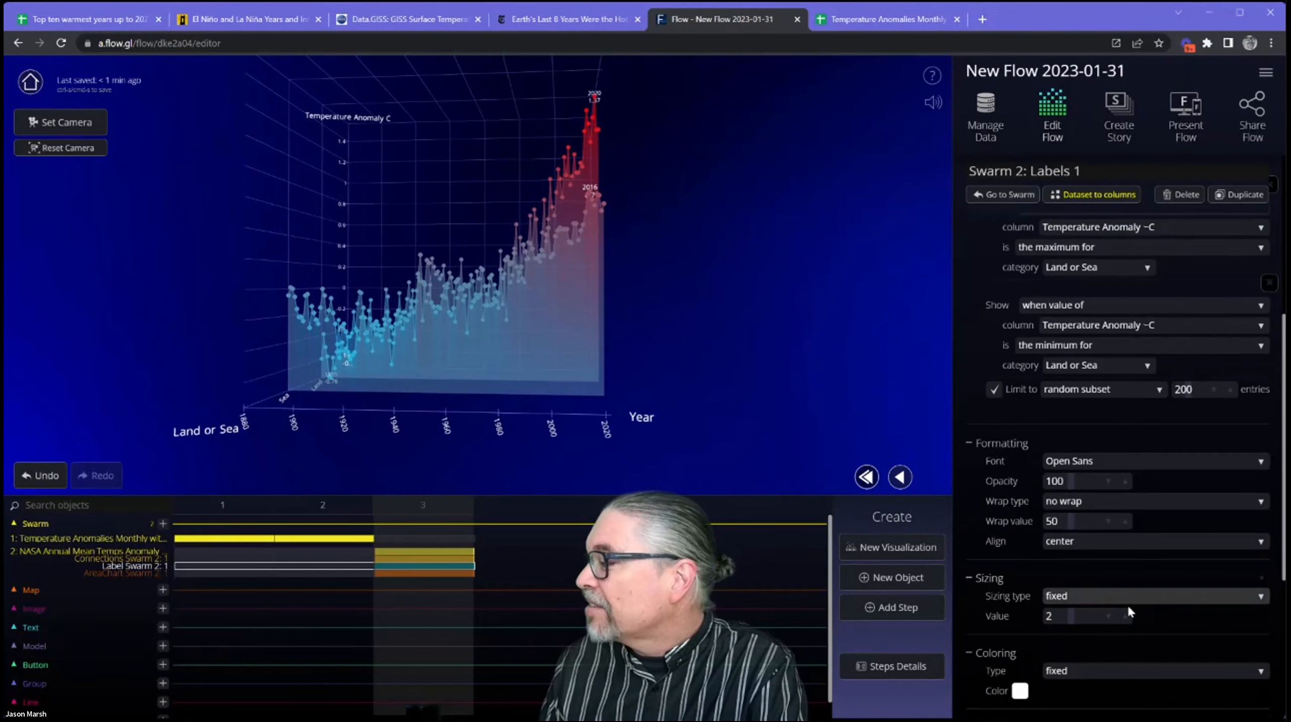
{"action": "left_click", "coordinate": [1126, 617]}
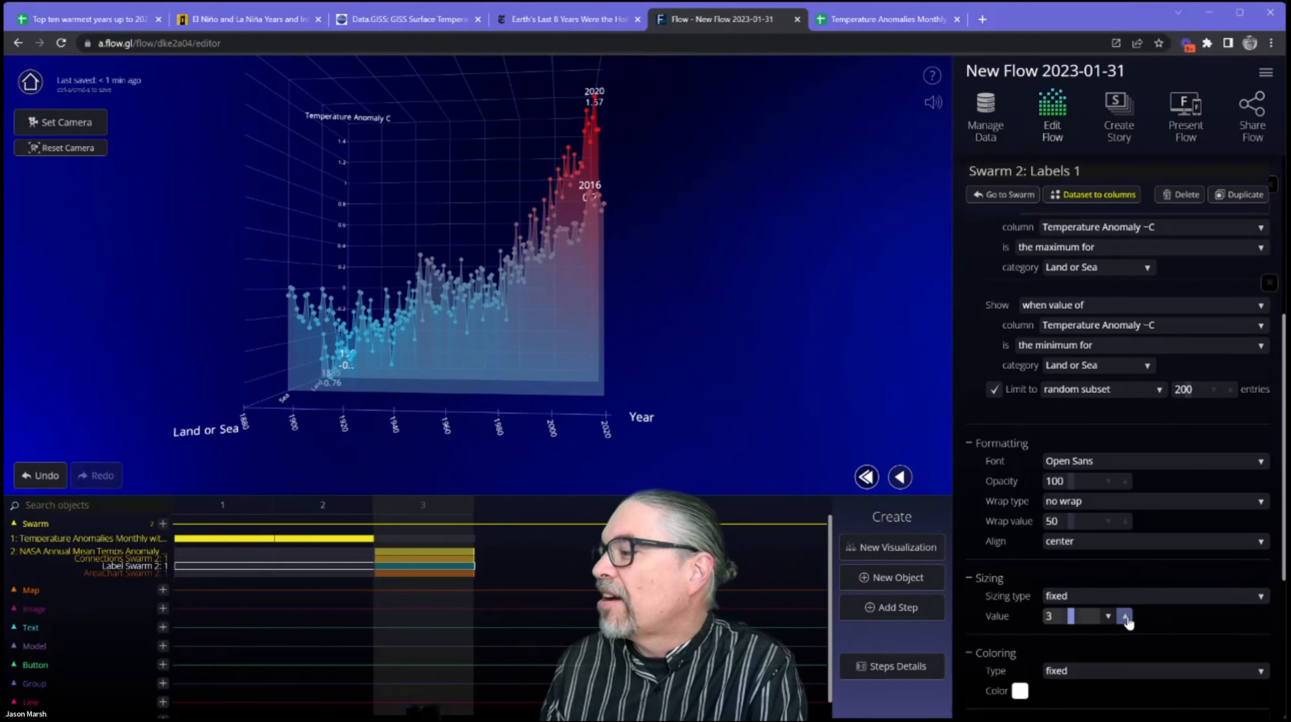
{"action": "left_click_drag", "start_coordinate": [476, 388], "coordinate": [535, 379]}
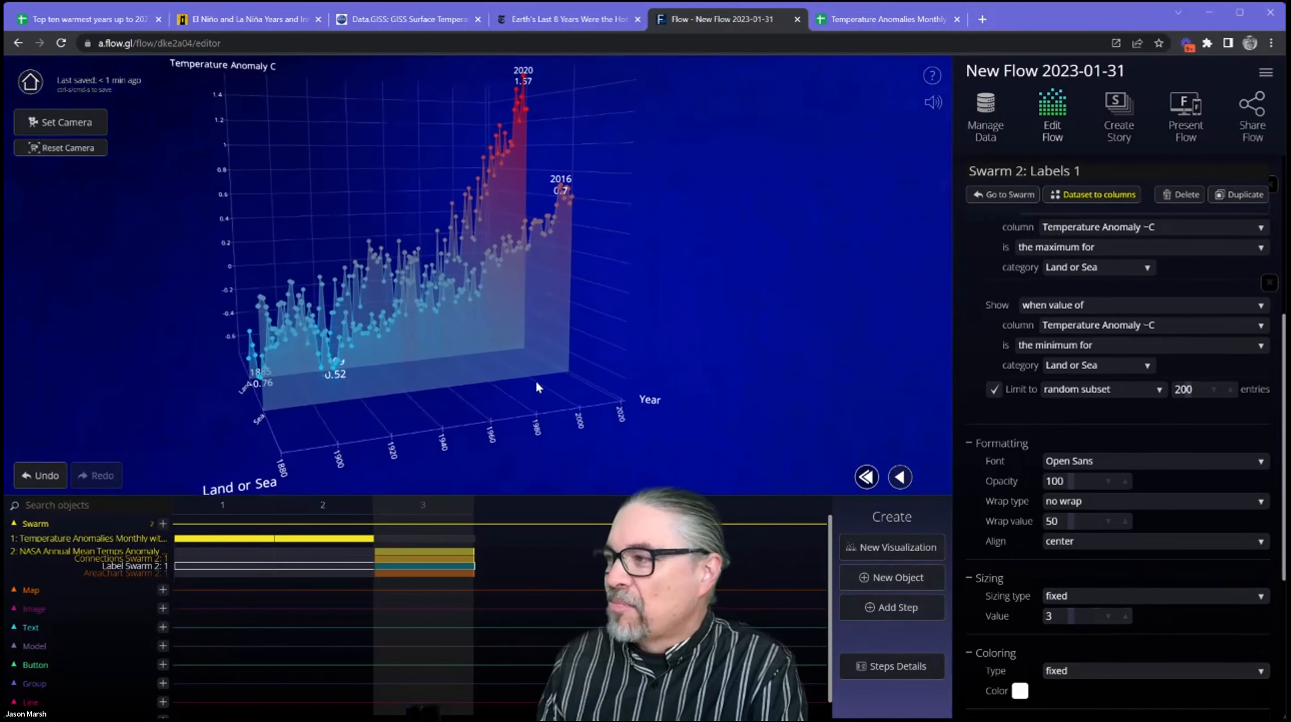
Return to the NASA swarm's settings and open its axis options, collapsing the other sections.
{"action": "scroll", "coordinate": [1115, 287], "scroll_direction": "up", "scroll_amount": 4}
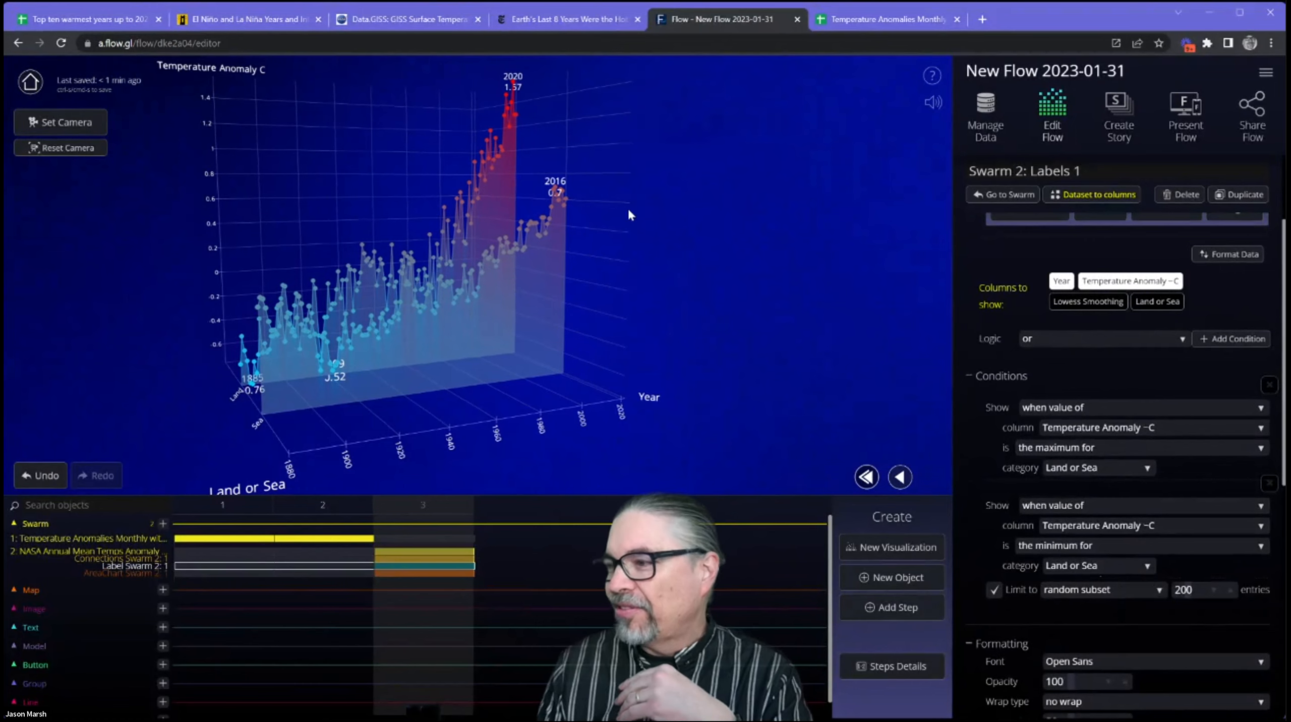
{"action": "scroll", "coordinate": [1100, 311], "scroll_direction": "up", "scroll_amount": 3}
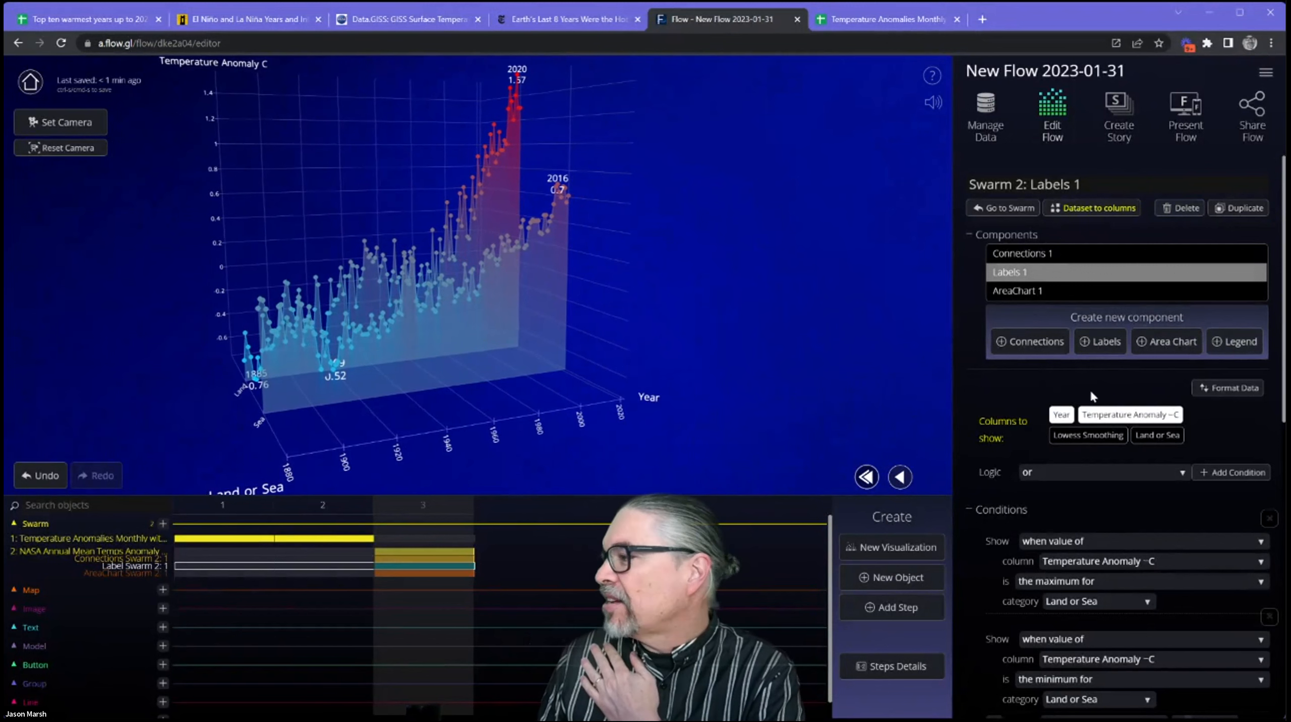
{"action": "left_click", "coordinate": [1006, 207]}
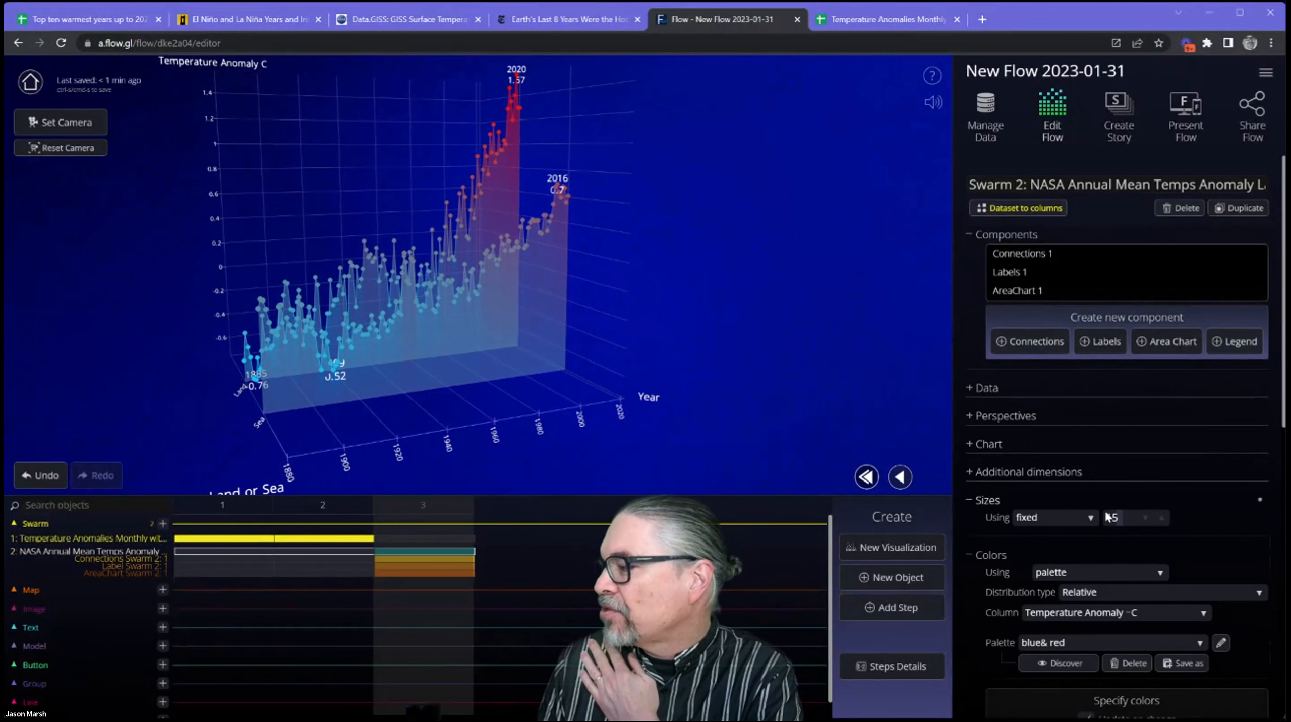
{"action": "scroll", "coordinate": [1106, 512], "scroll_direction": "down", "scroll_amount": 8}
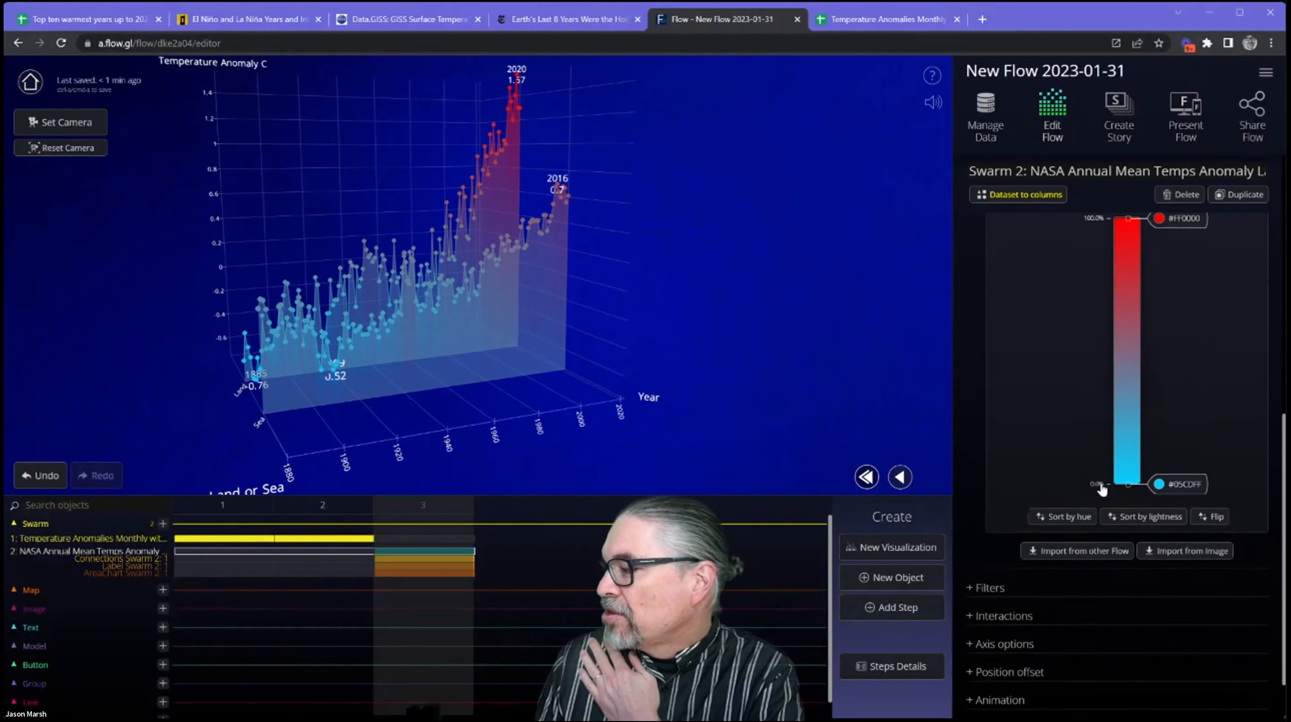
{"action": "scroll", "coordinate": [1100, 485], "scroll_direction": "down", "scroll_amount": 1}
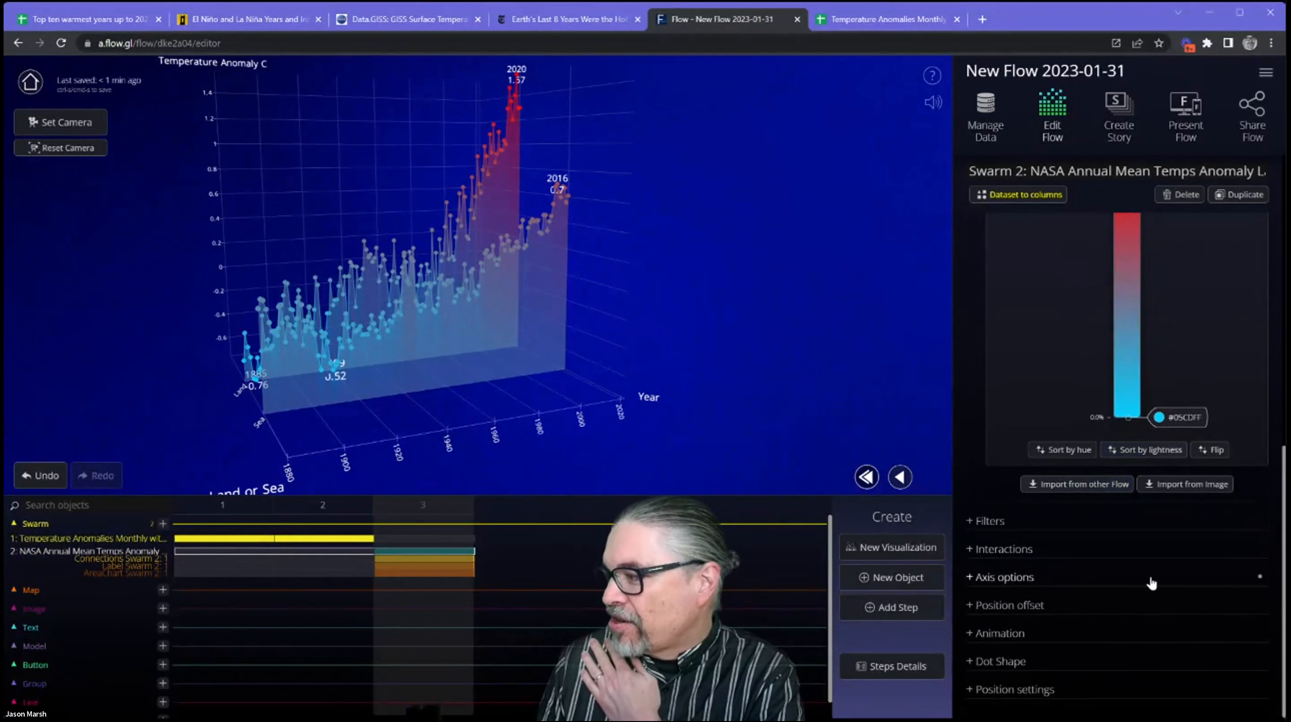
{"action": "left_click", "coordinate": [1260, 582]}
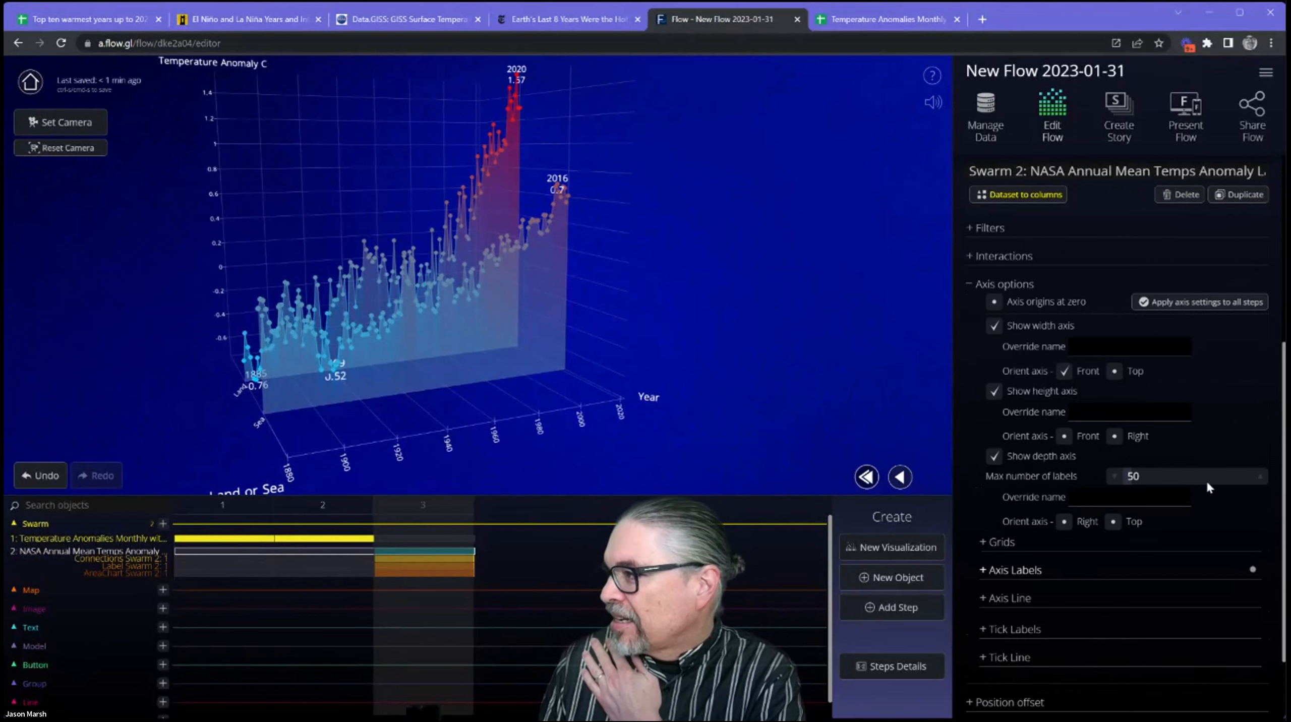
{"action": "scroll", "coordinate": [1107, 531], "scroll_direction": "up", "scroll_amount": 3}
{"action": "scroll", "coordinate": [1096, 456], "scroll_direction": "down", "scroll_amount": 2}
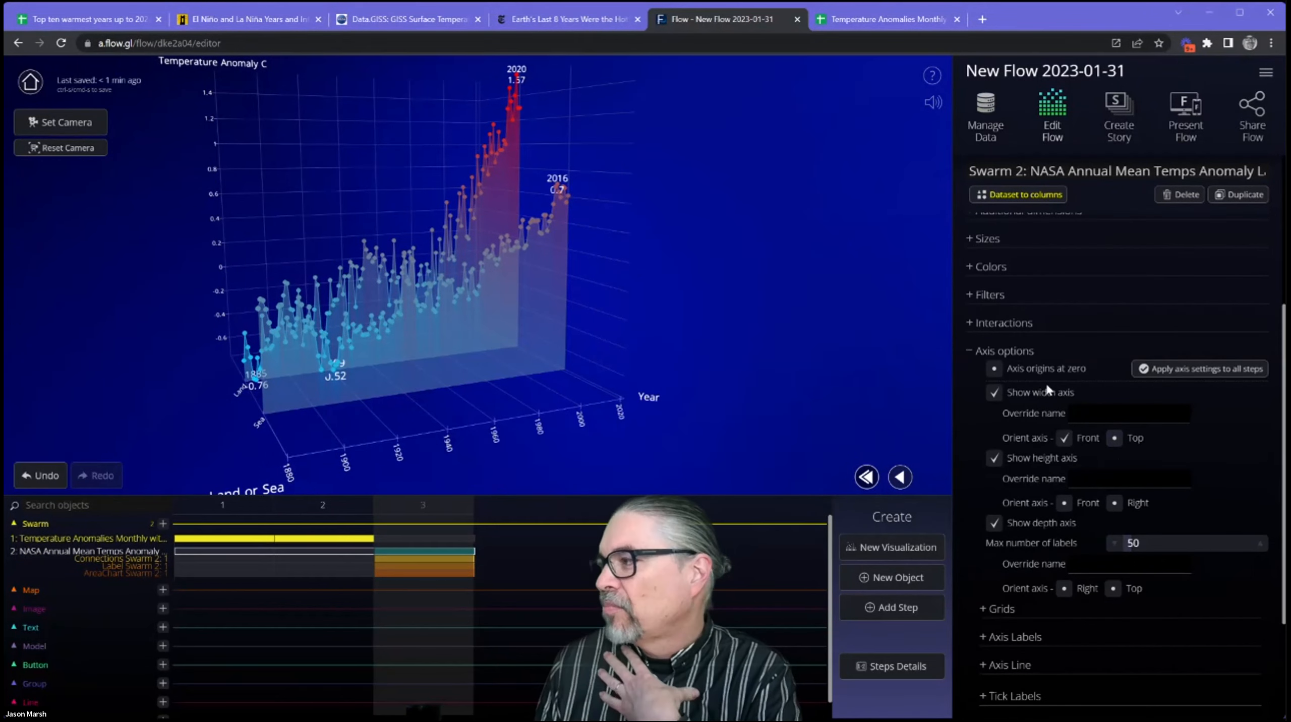
Try placing the swarm's axis origins at zero, then turn the option off again.
{"action": "left_click", "coordinate": [995, 369]}
{"action": "left_click_drag", "start_coordinate": [466, 345], "coordinate": [424, 337]}
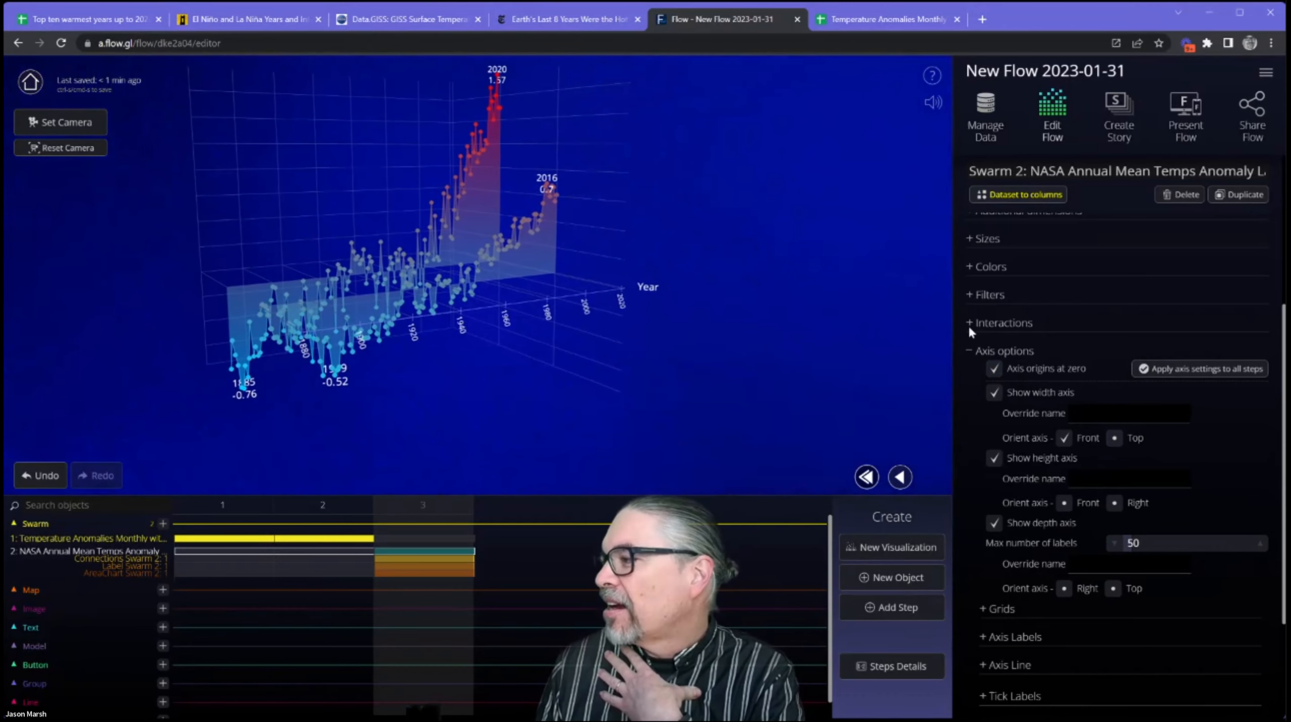
{"action": "left_click", "coordinate": [994, 369]}
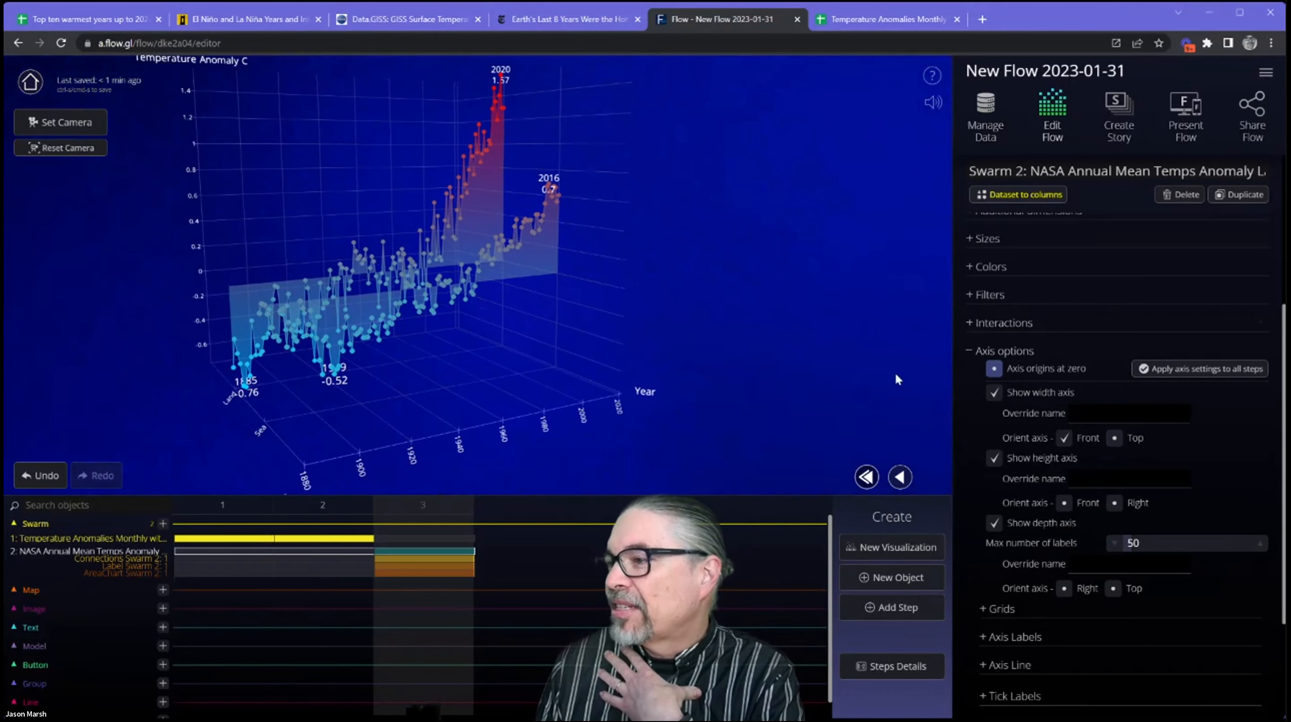
{"action": "left_click_drag", "start_coordinate": [455, 372], "coordinate": [426, 353]}
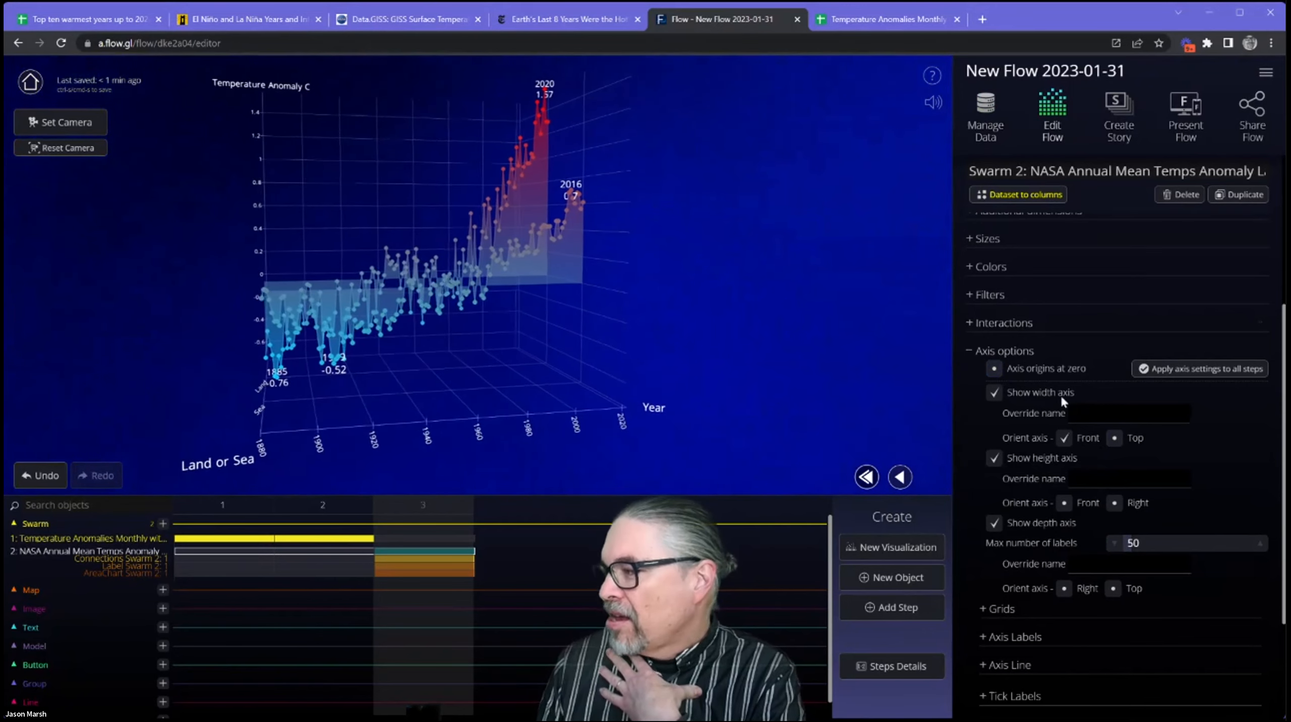
Override the height axis name with "Difference from Normal".
{"action": "scroll", "coordinate": [1223, 500], "scroll_direction": "down", "scroll_amount": 3}
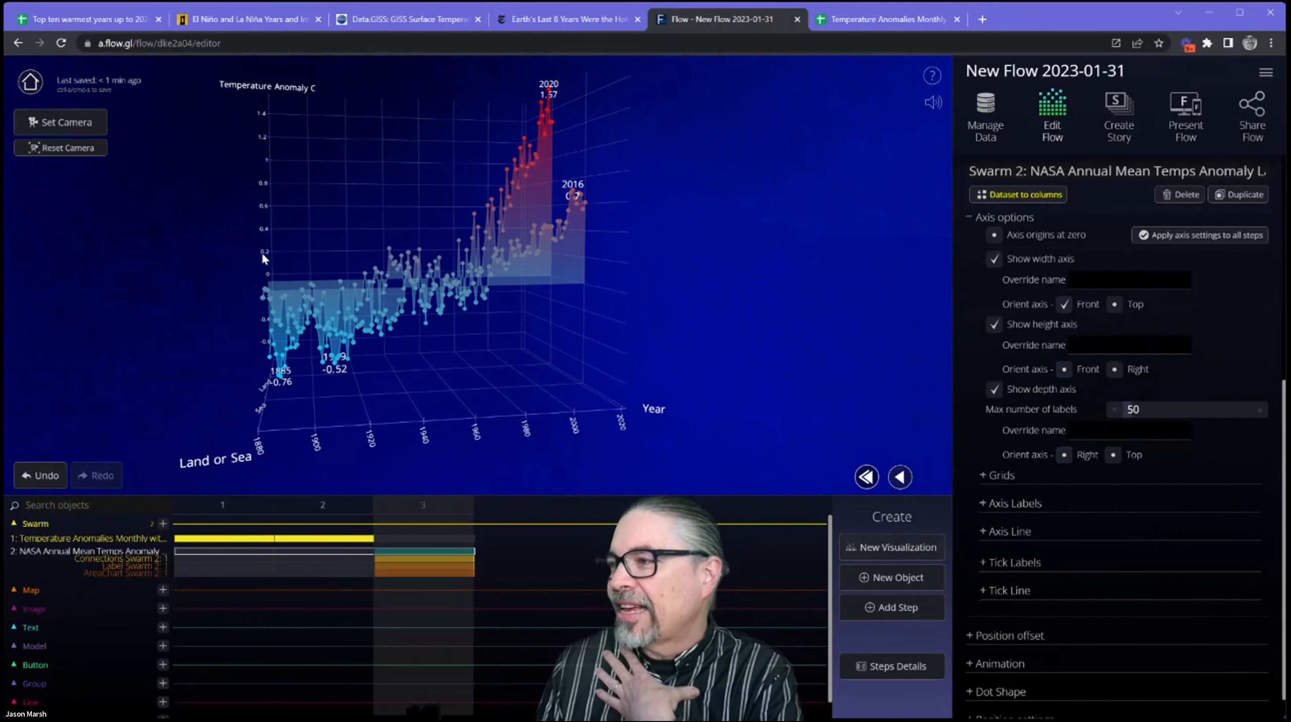
{"action": "left_click_drag", "start_coordinate": [394, 368], "coordinate": [443, 365]}
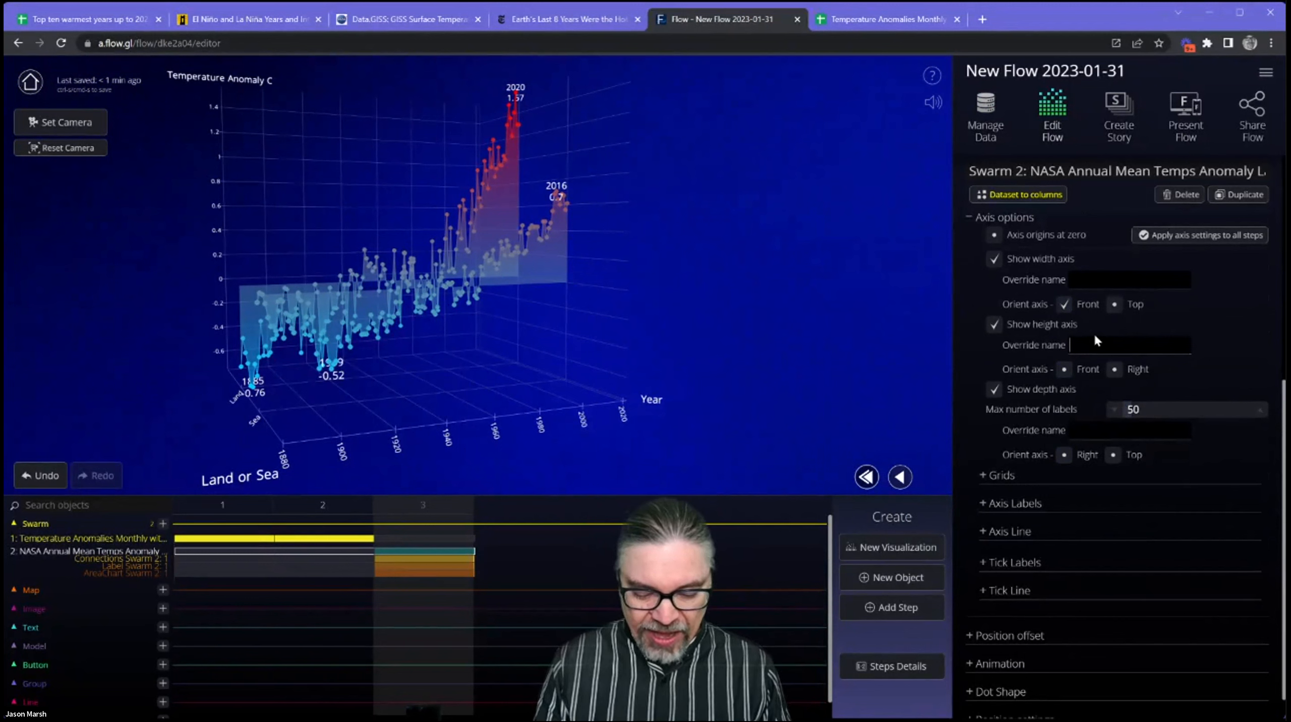
{"action": "type", "text": "Difference fro"}
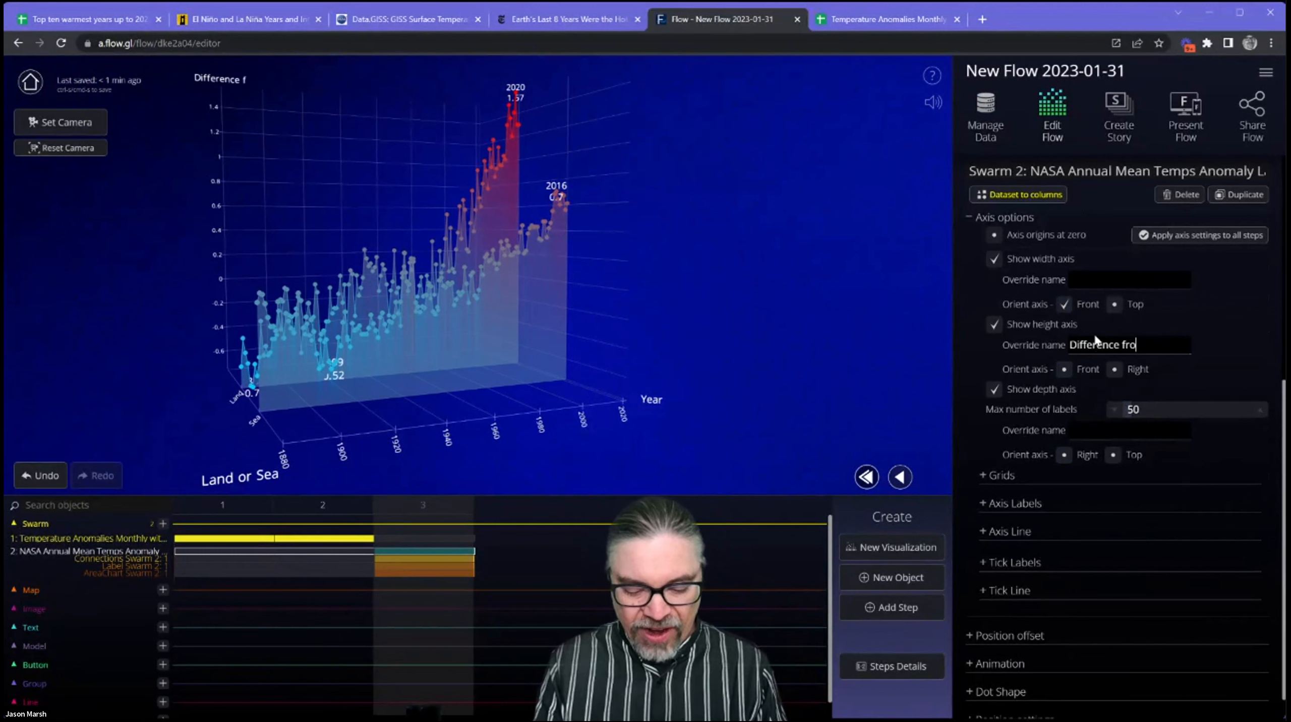
{"action": "type", "text": "m MNpormal"}
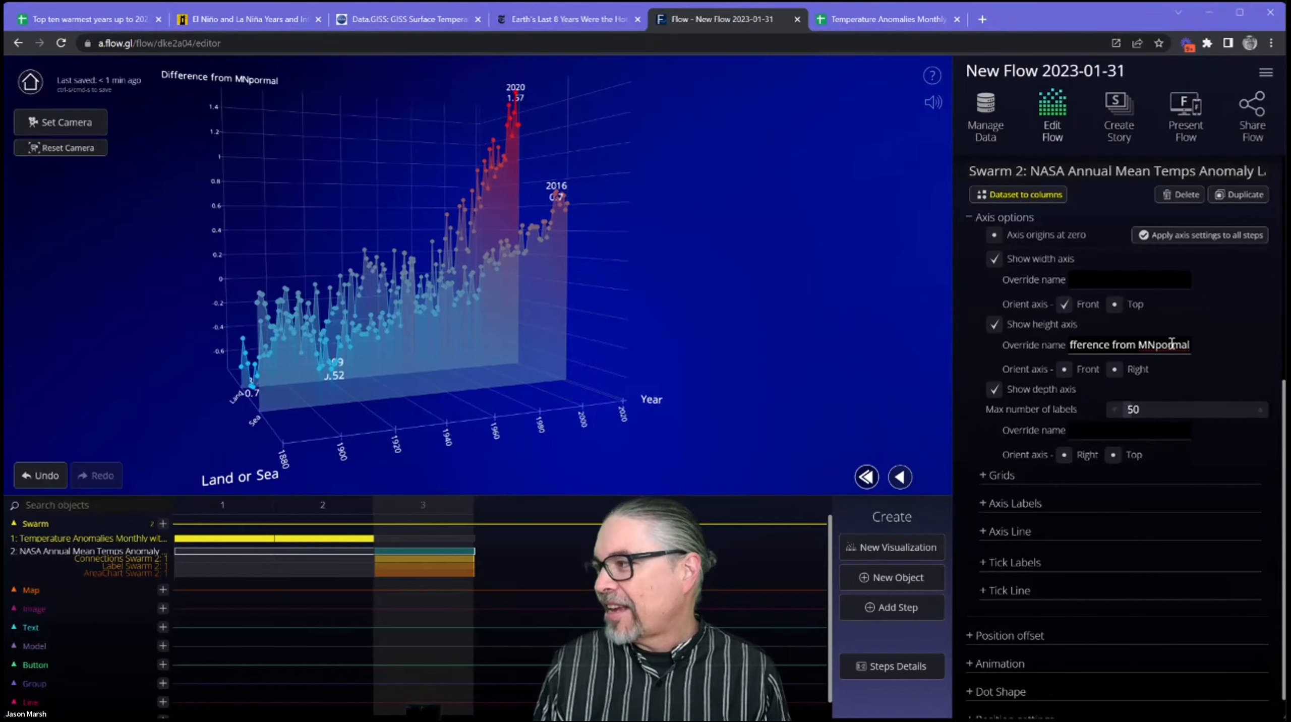
{"action": "key", "text": "BackSpace"}
{"action": "key", "text": "BackSpace"}
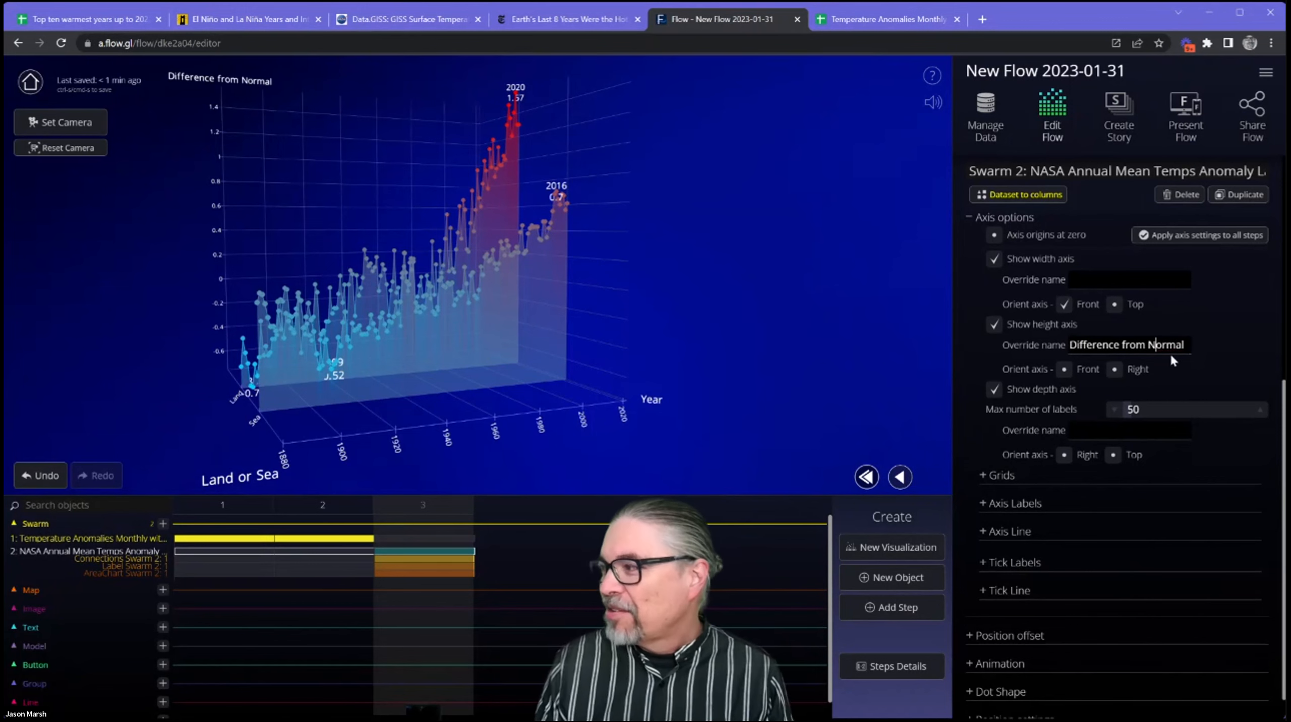
{"action": "mouse_move", "coordinate": [218, 82]}
{"action": "left_mouse_down"}
{"action": "mouse_move", "coordinate": [230, 91]}
{"action": "mouse_move", "coordinate": [212, 86]}
{"action": "left_mouse_up"}
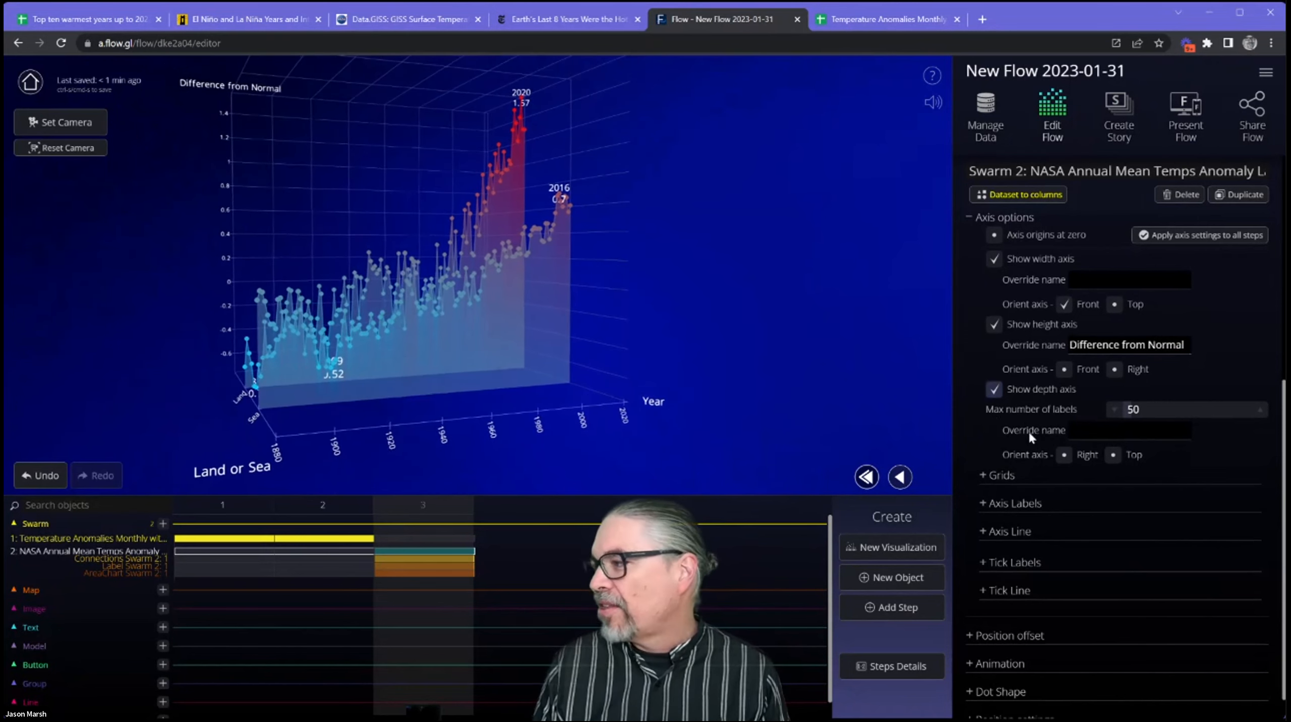
Try hiding the depth axis, then show it again.
{"action": "left_click", "coordinate": [995, 390]}
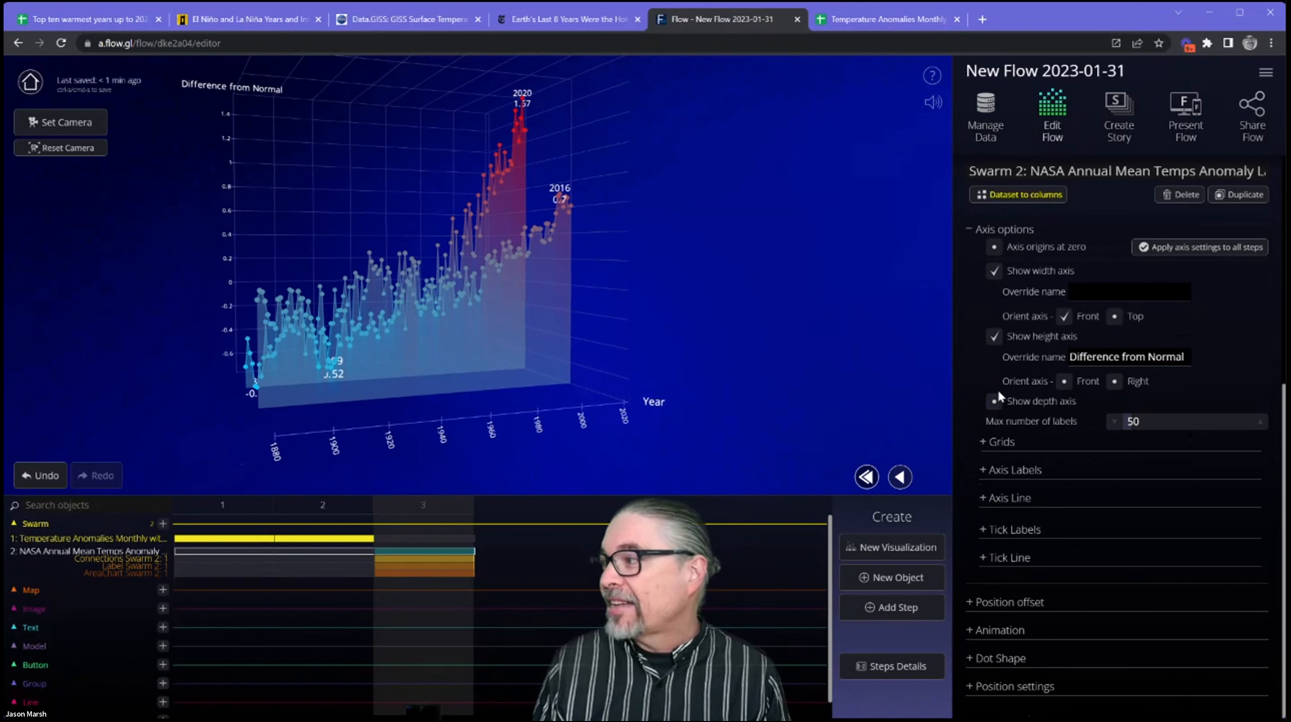
{"action": "left_click", "coordinate": [999, 395]}
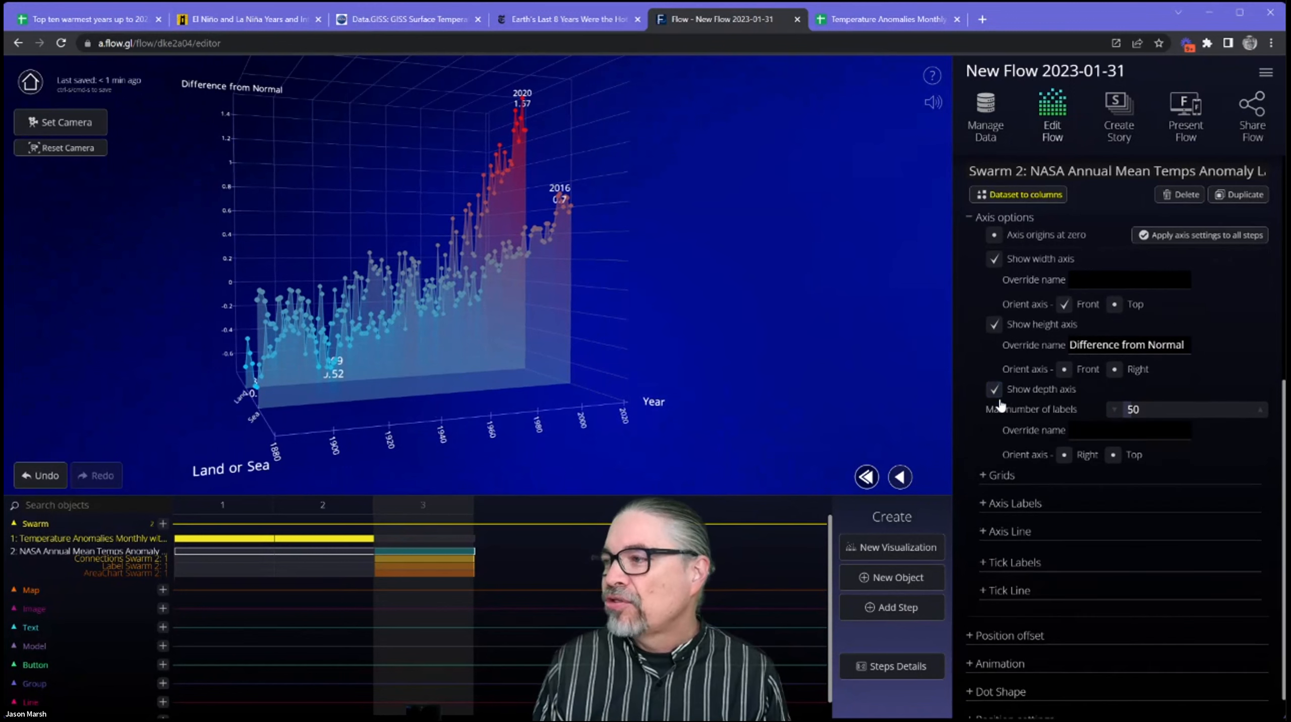
Open the grid settings within the axis options and examine the chart's grid from different angles.
{"action": "scroll", "coordinate": [1060, 461], "scroll_direction": "down", "scroll_amount": 1}
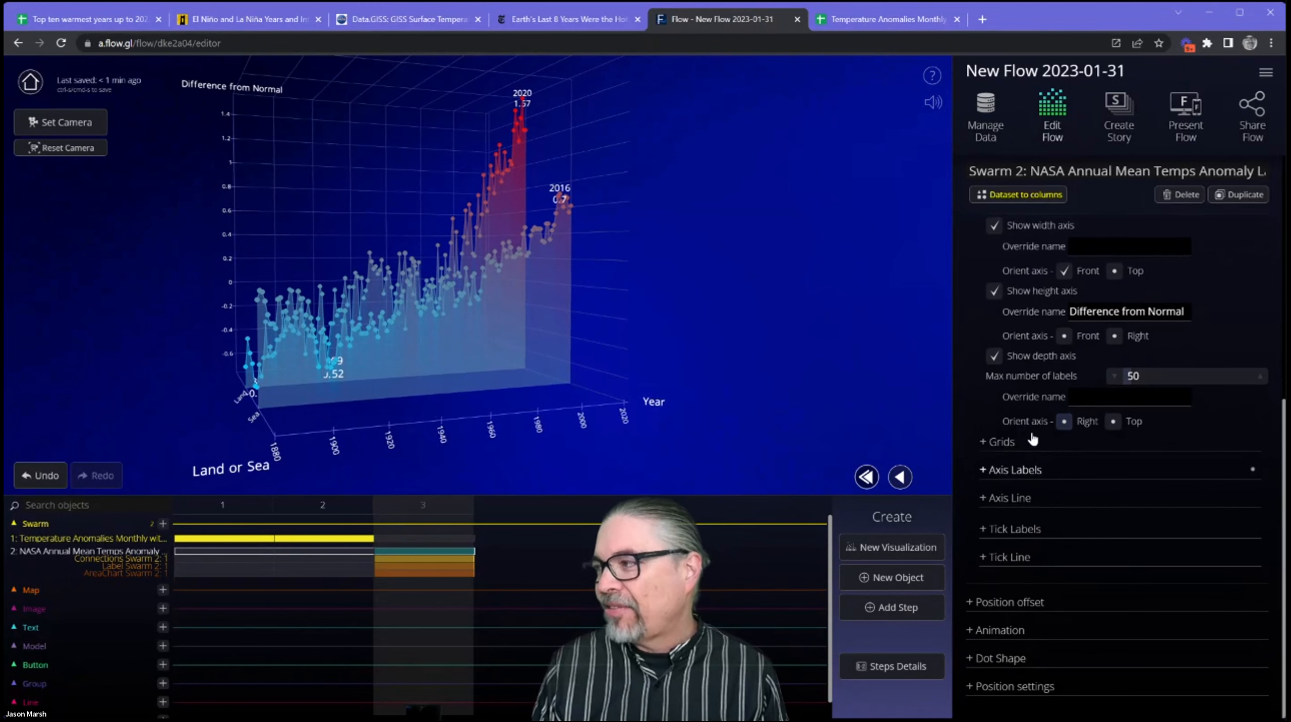
{"action": "left_click", "coordinate": [985, 447]}
{"action": "left_click_drag", "start_coordinate": [499, 266], "coordinate": [289, 170]}
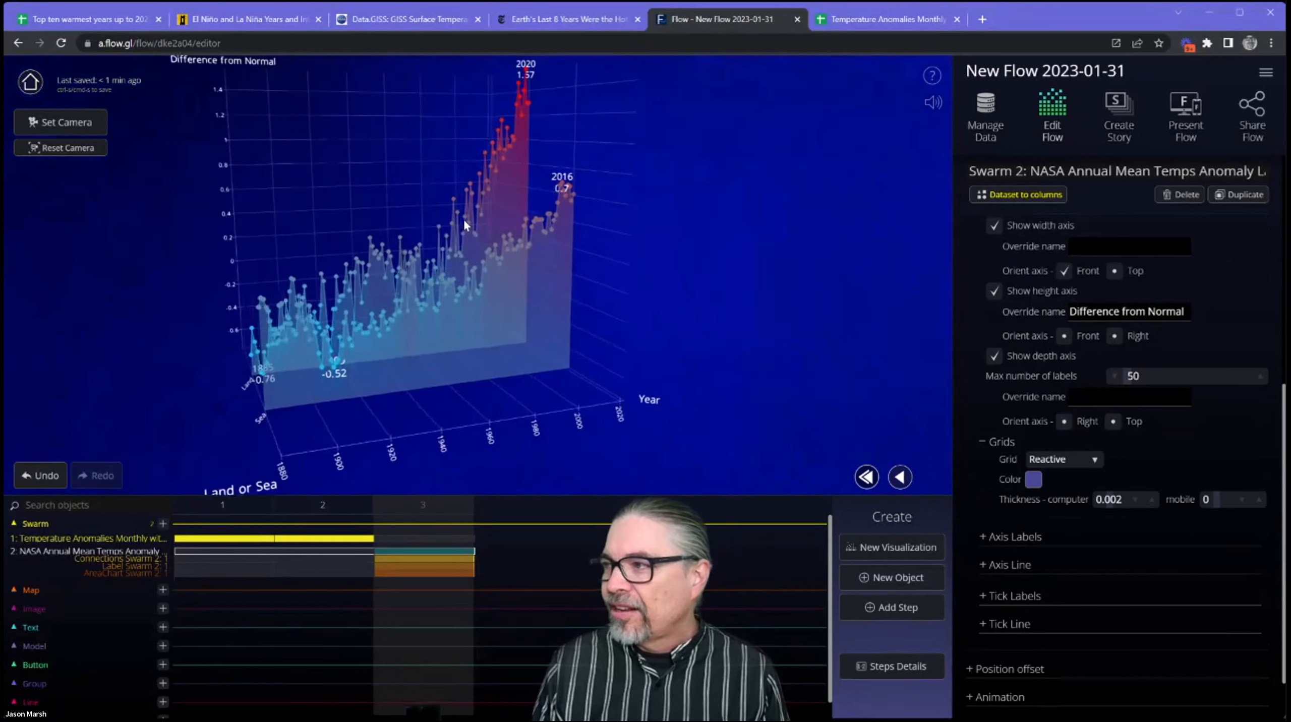
Set the swarm's grid to None and check the chart from another angle.
{"action": "left_click_drag", "start_coordinate": [486, 222], "coordinate": [530, 296]}
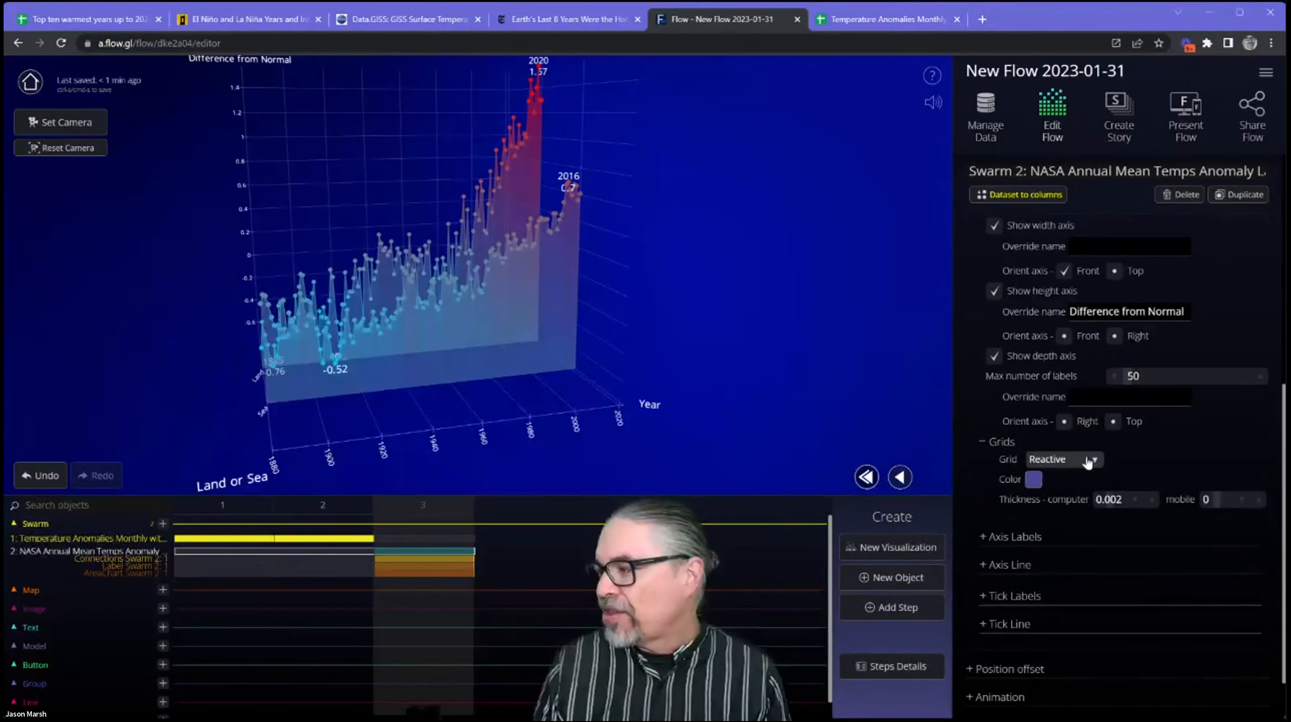
{"action": "left_click", "coordinate": [1088, 462]}
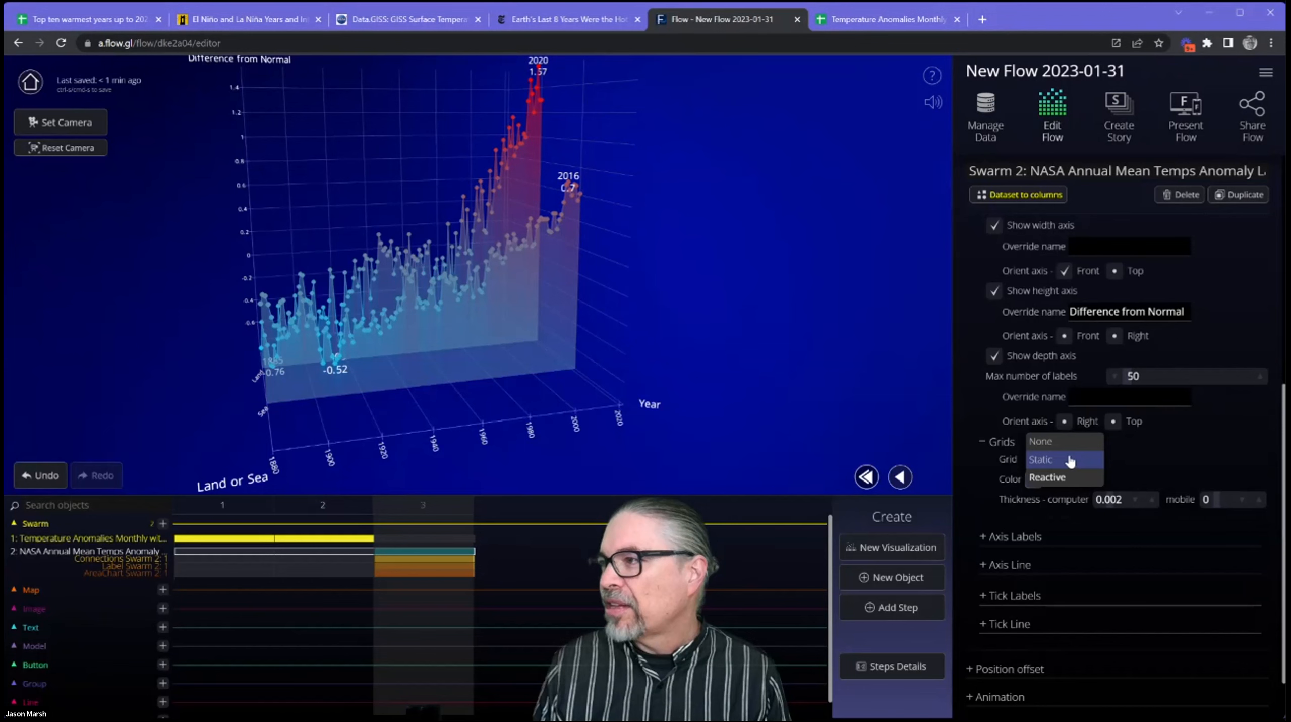
{"action": "left_click", "coordinate": [1041, 440]}
{"action": "left_click_drag", "start_coordinate": [582, 347], "coordinate": [583, 410]}
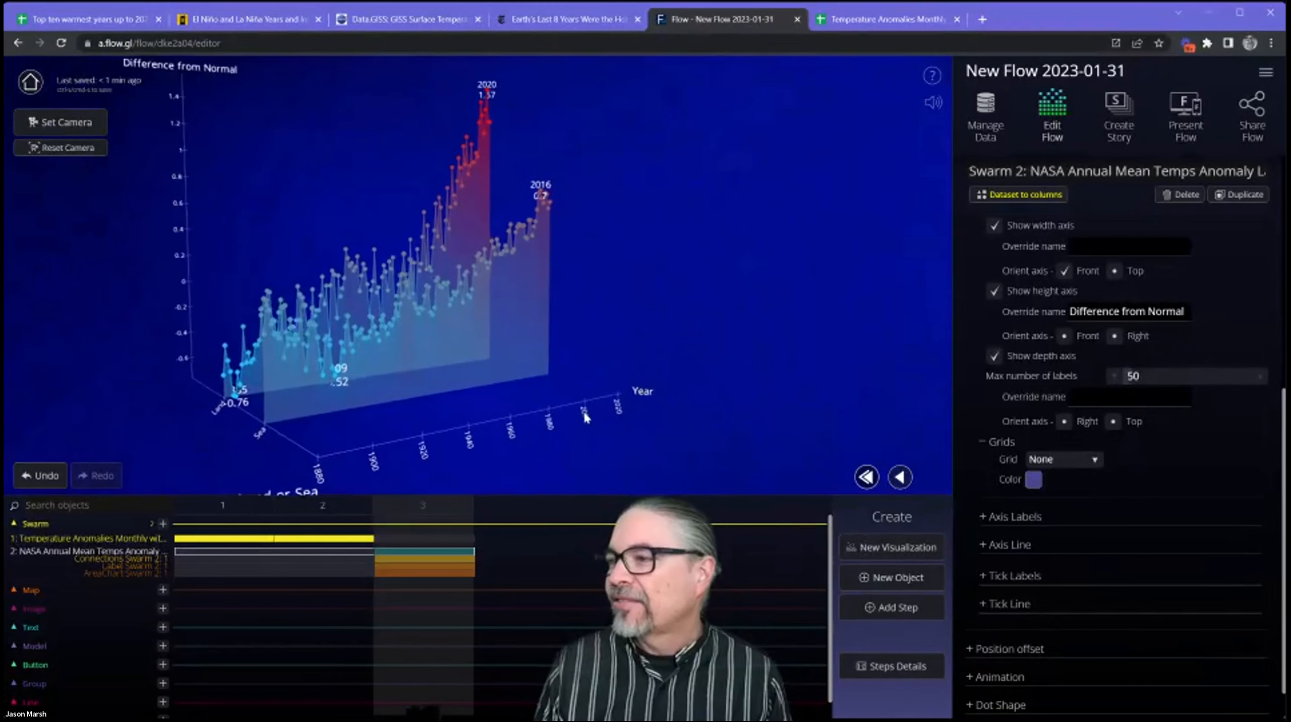
Try hiding the width axis label in the axis label settings, then show it again.
{"action": "left_click", "coordinate": [1003, 519]}
{"action": "scroll", "coordinate": [1087, 531], "scroll_direction": "down", "scroll_amount": 3}
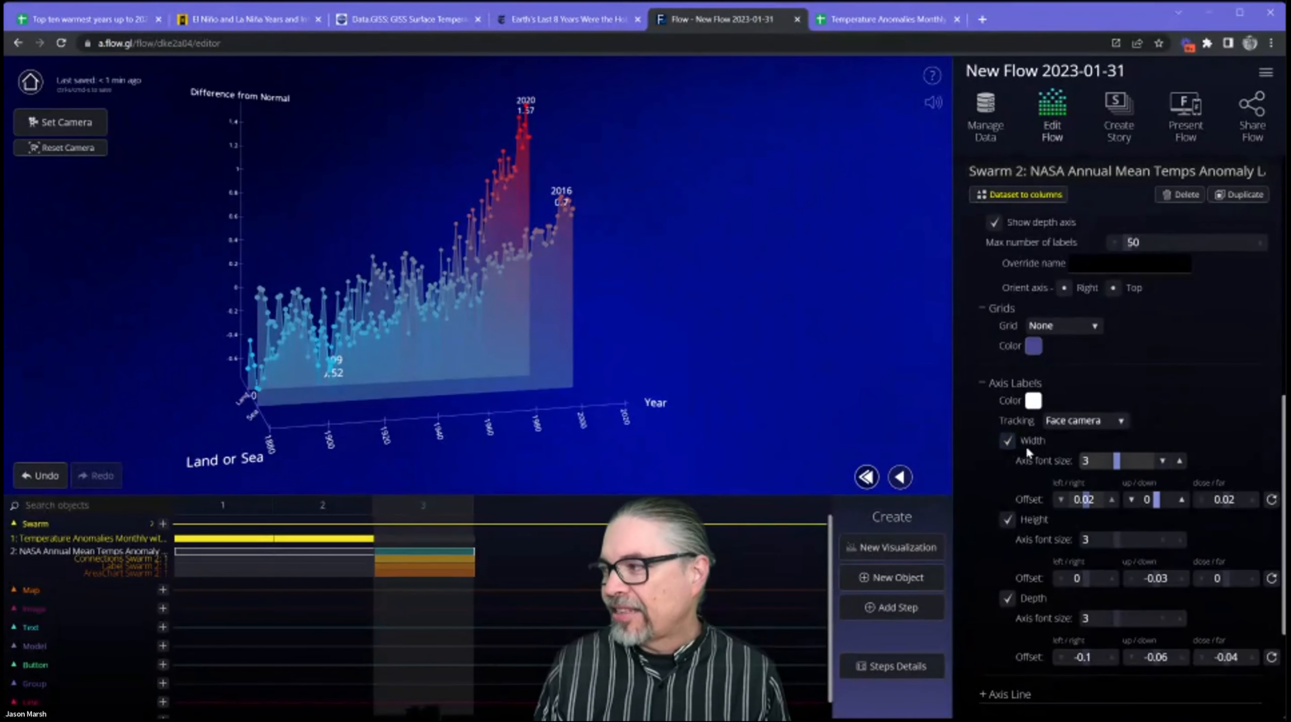
{"action": "left_click", "coordinate": [1007, 441]}
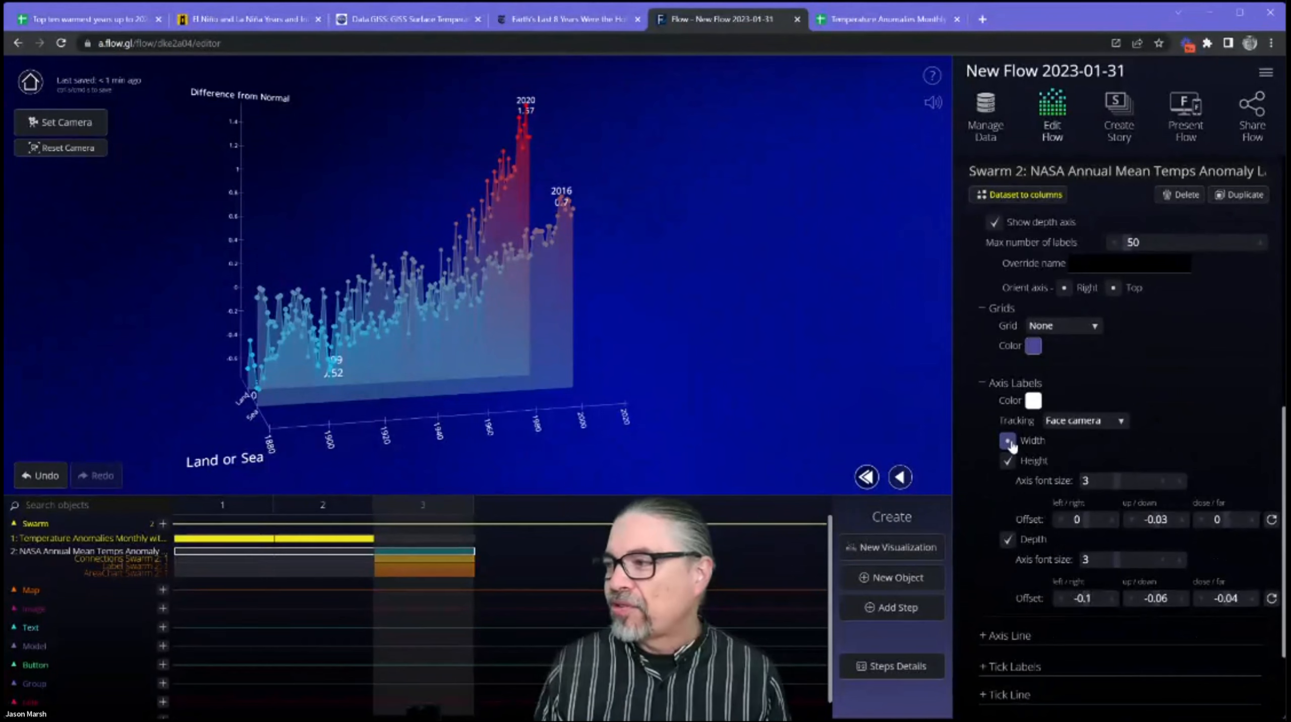
{"action": "left_click", "coordinate": [1007, 442]}
{"action": "scroll", "coordinate": [1057, 477], "scroll_direction": "down", "scroll_amount": 4}
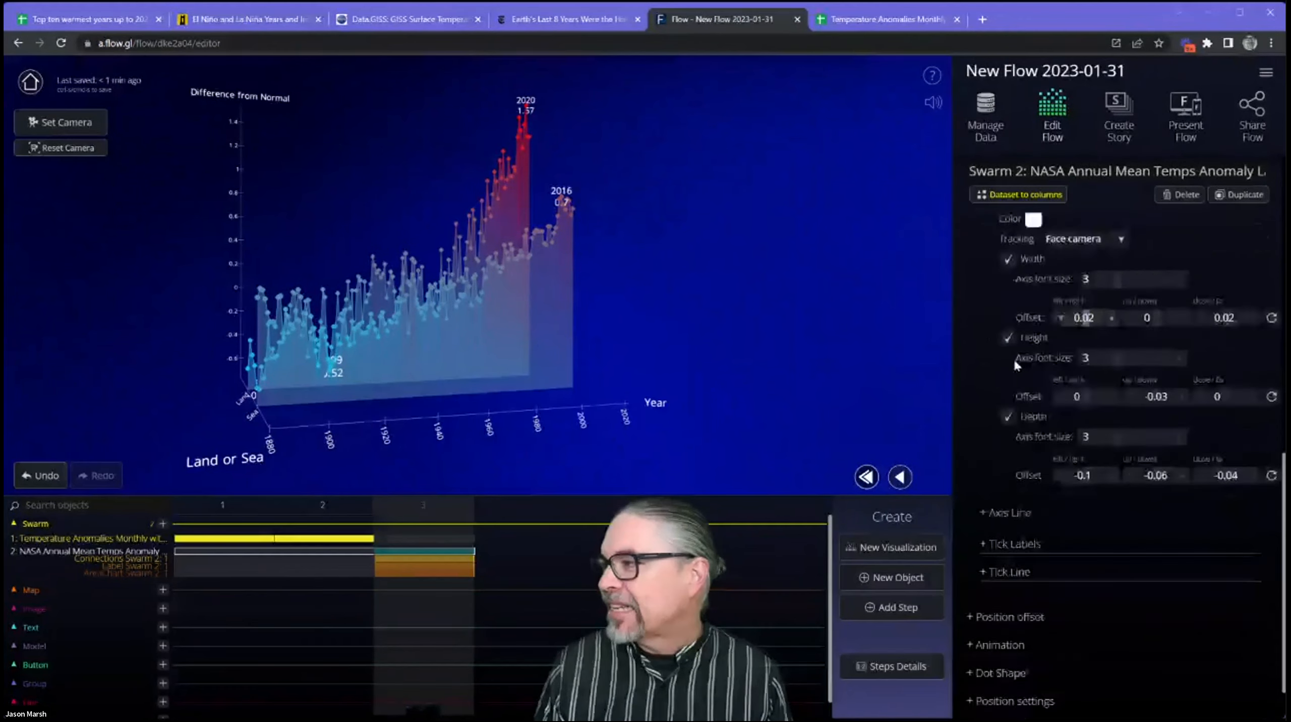
Try hiding the width axis tick labels, show them again, and close the axis options.
{"action": "left_click", "coordinate": [1005, 529]}
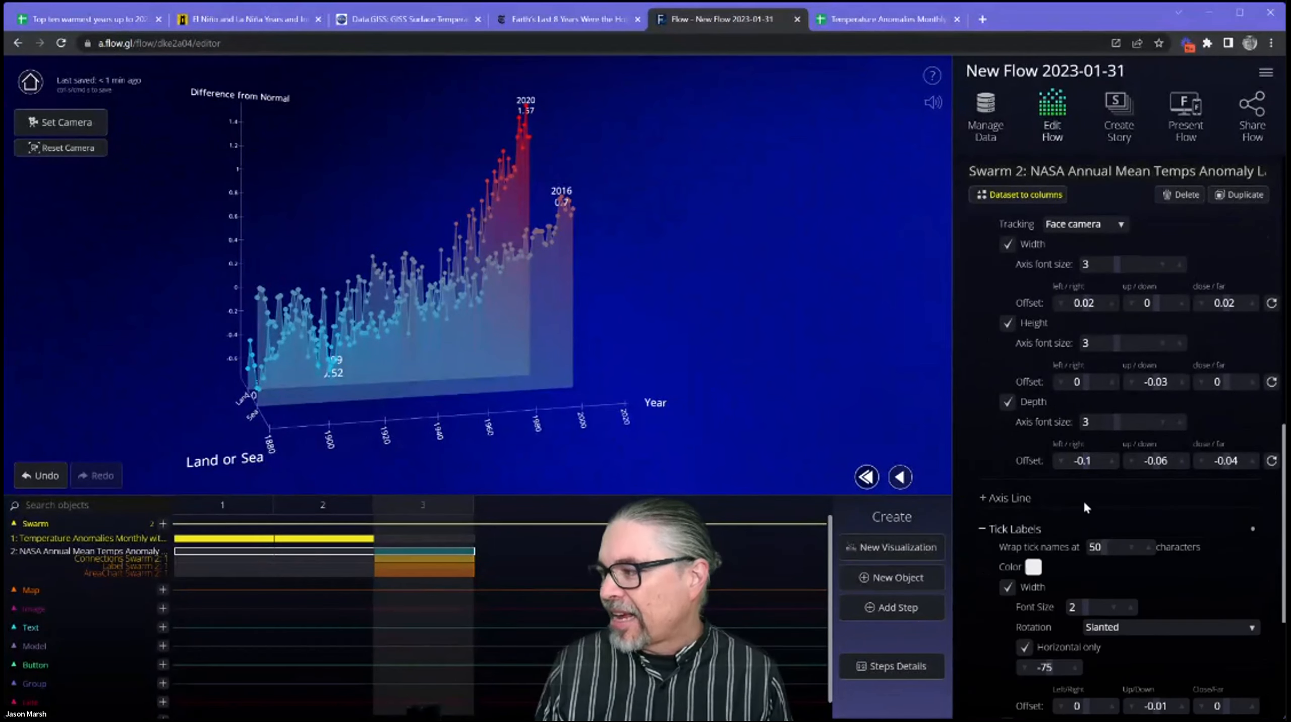
{"action": "scroll", "coordinate": [1083, 500], "scroll_direction": "down", "scroll_amount": 4}
{"action": "left_click", "coordinate": [1007, 388]}
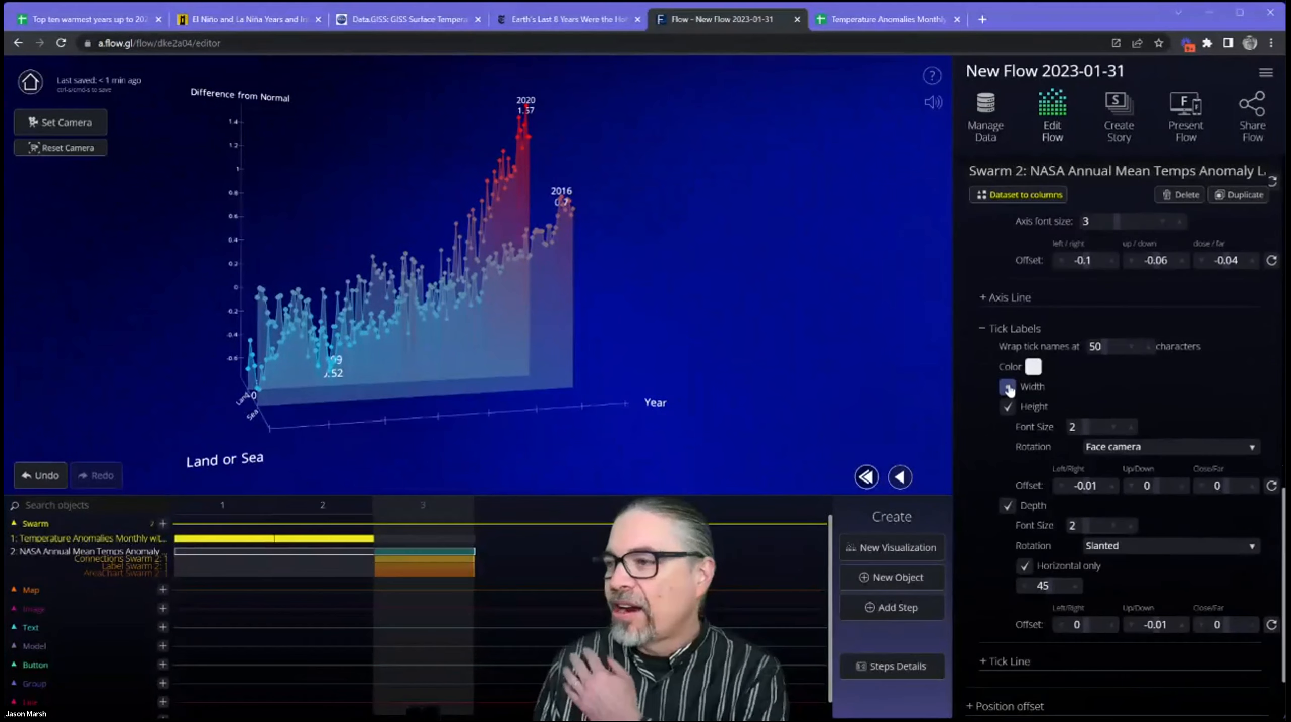
{"action": "left_click", "coordinate": [1008, 388]}
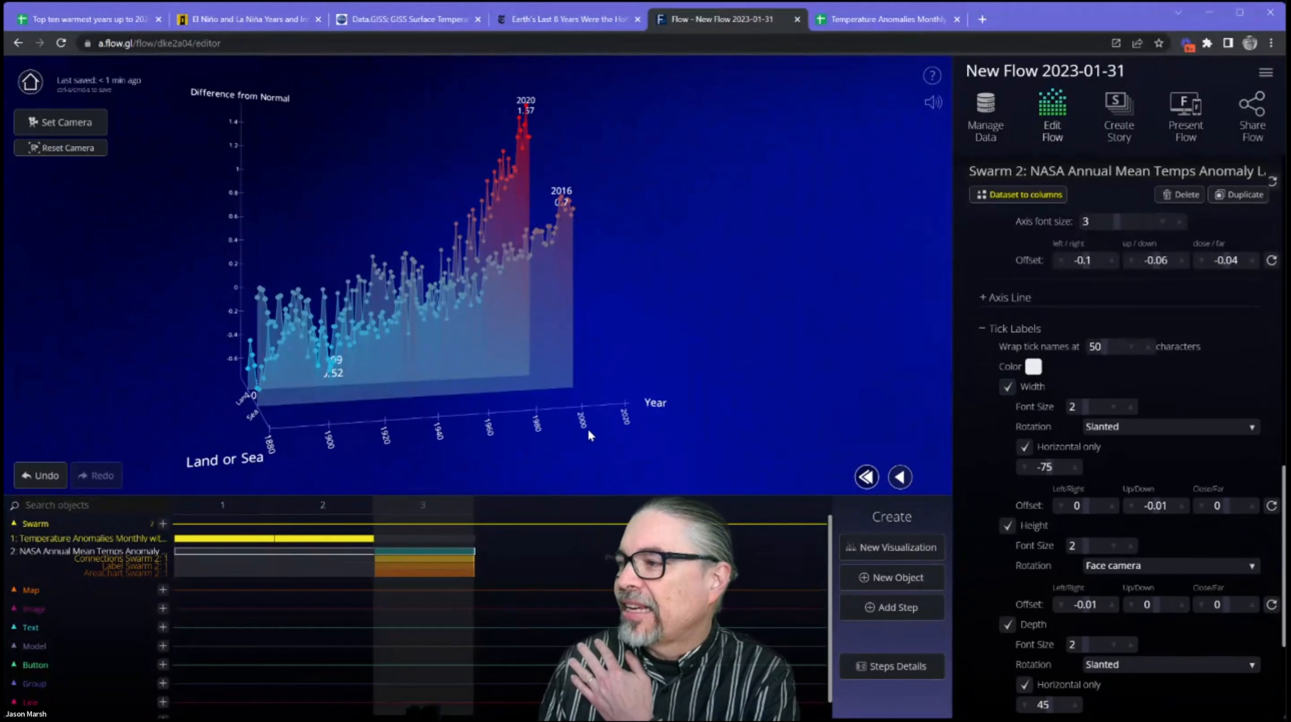
{"action": "left_click", "coordinate": [983, 331]}
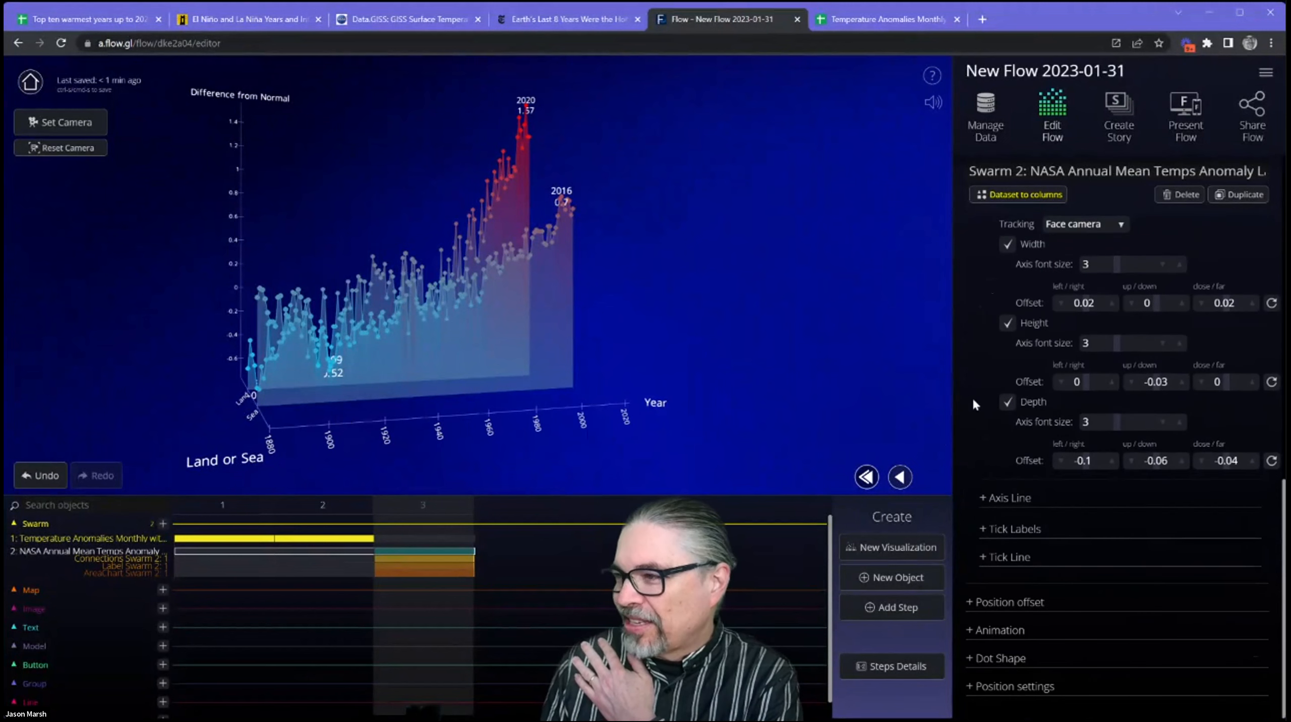
{"action": "scroll", "coordinate": [1062, 405], "scroll_direction": "up", "scroll_amount": 5}
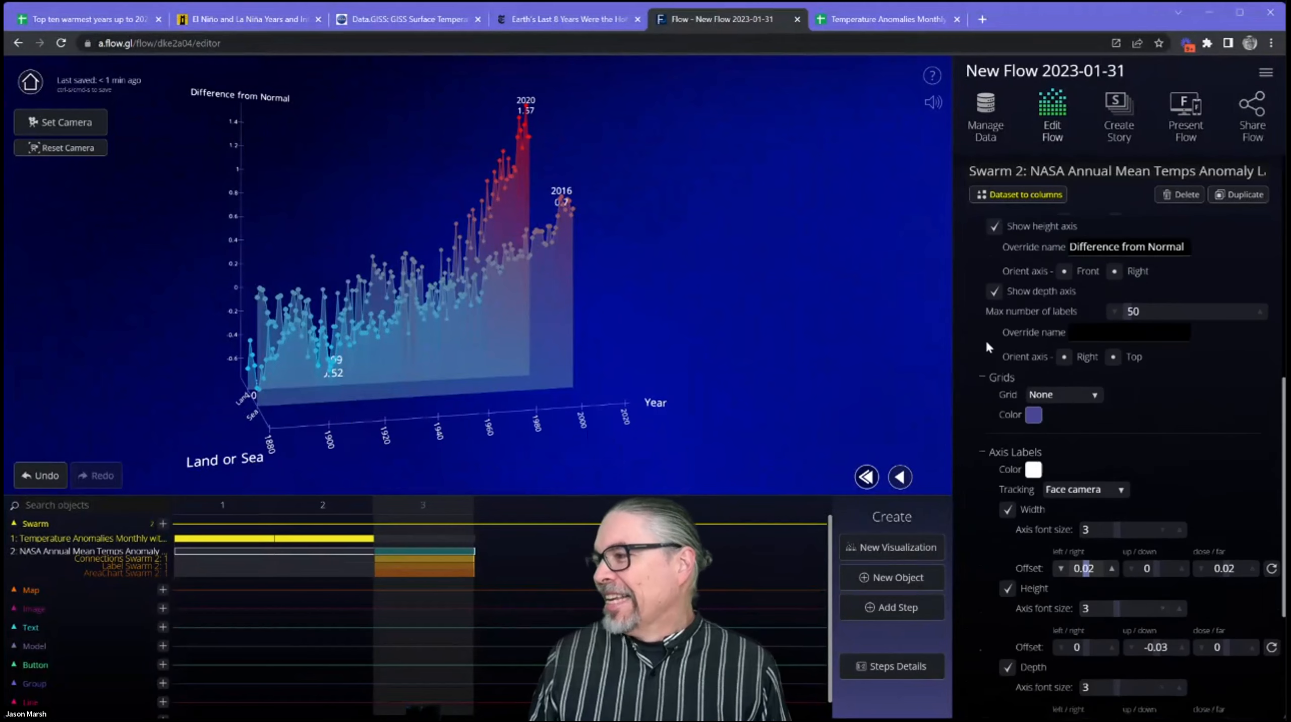
{"action": "scroll", "coordinate": [1037, 298], "scroll_direction": "up", "scroll_amount": 3}
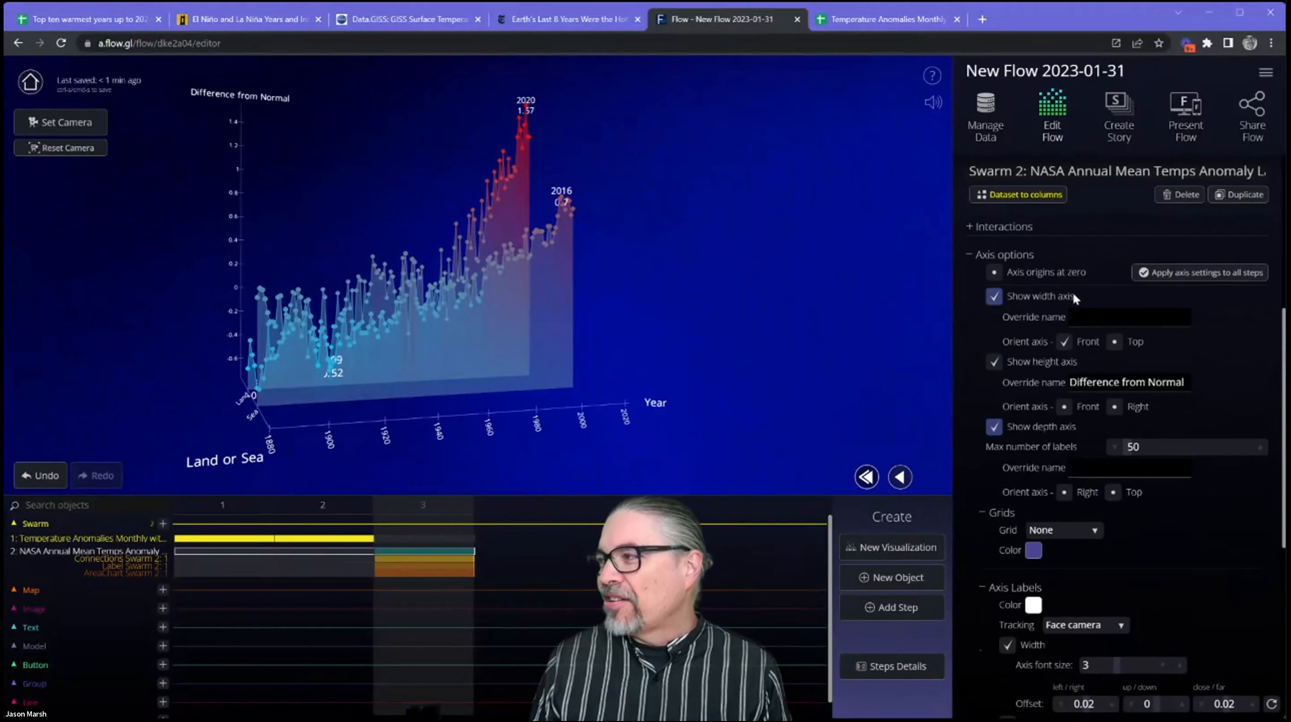
{"action": "left_click", "coordinate": [1028, 257]}
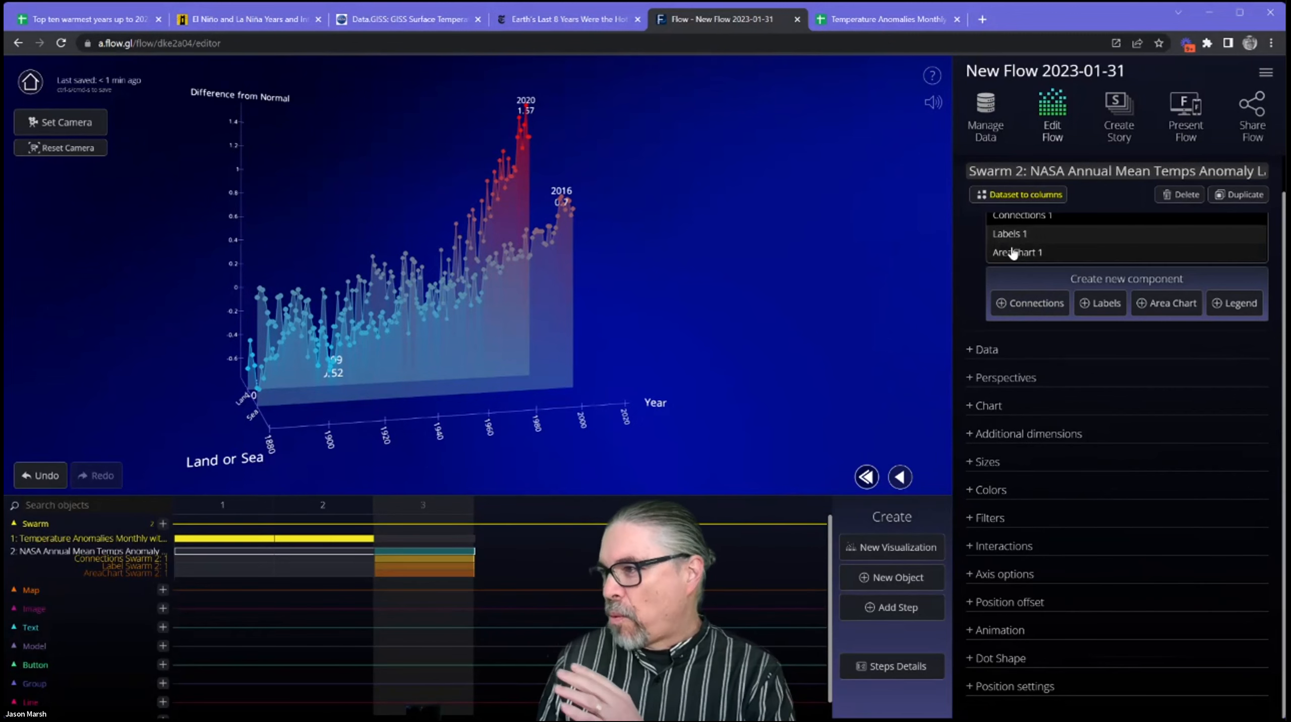
Review the component list and the data source settings of the NASA swarm.
{"action": "scroll", "coordinate": [1181, 433], "scroll_direction": "up", "scroll_amount": 1}
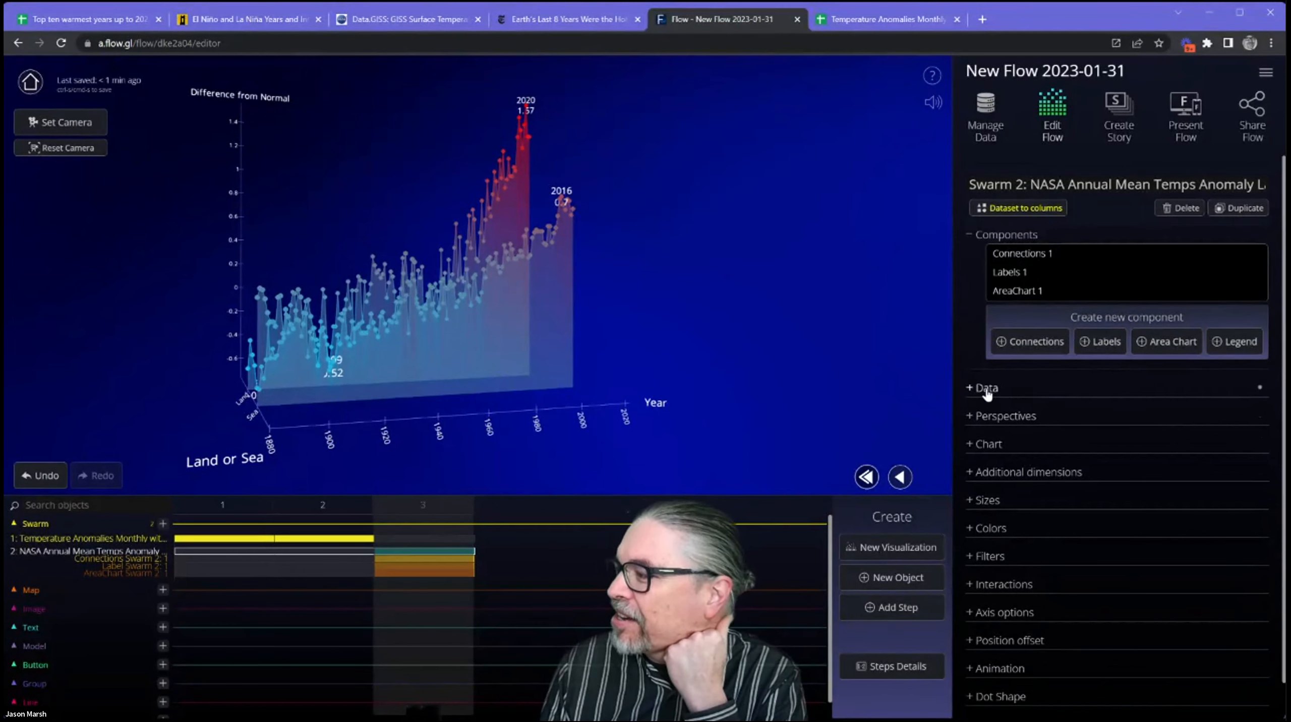
{"action": "left_click", "coordinate": [1006, 389]}
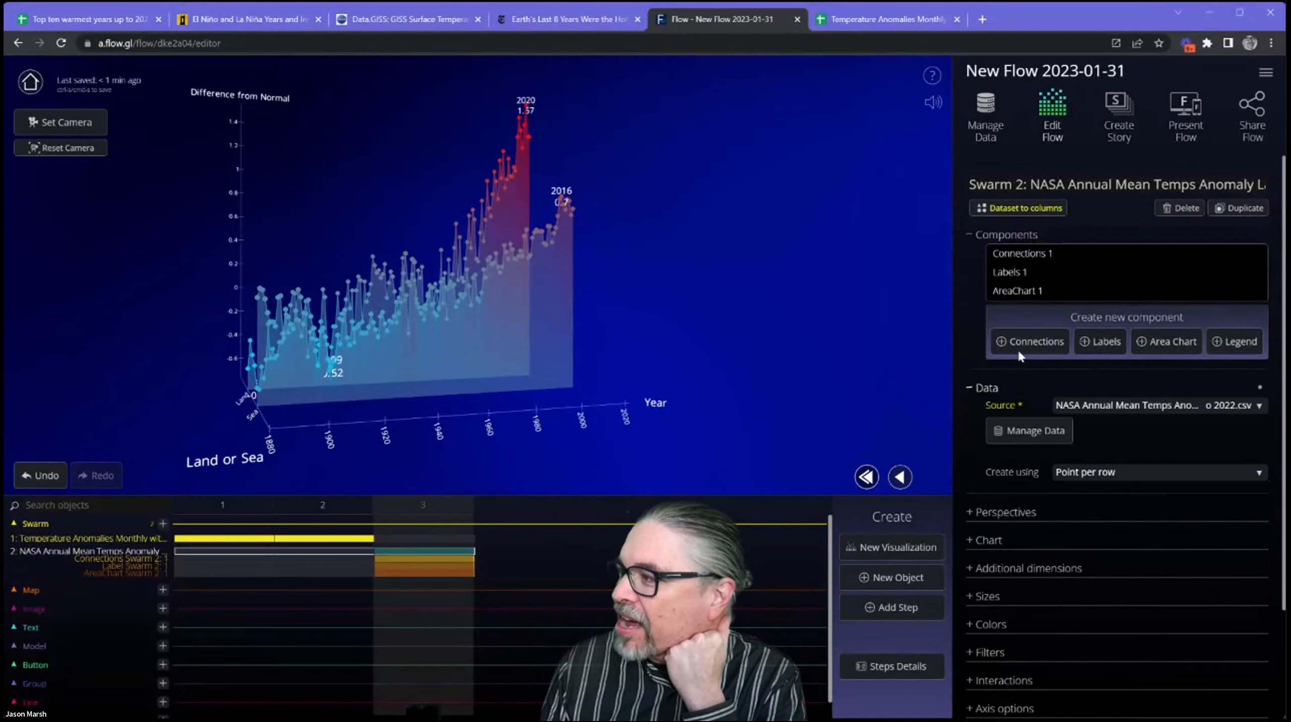
{"action": "left_click", "coordinate": [1011, 236]}
{"action": "left_click", "coordinate": [1011, 235]}
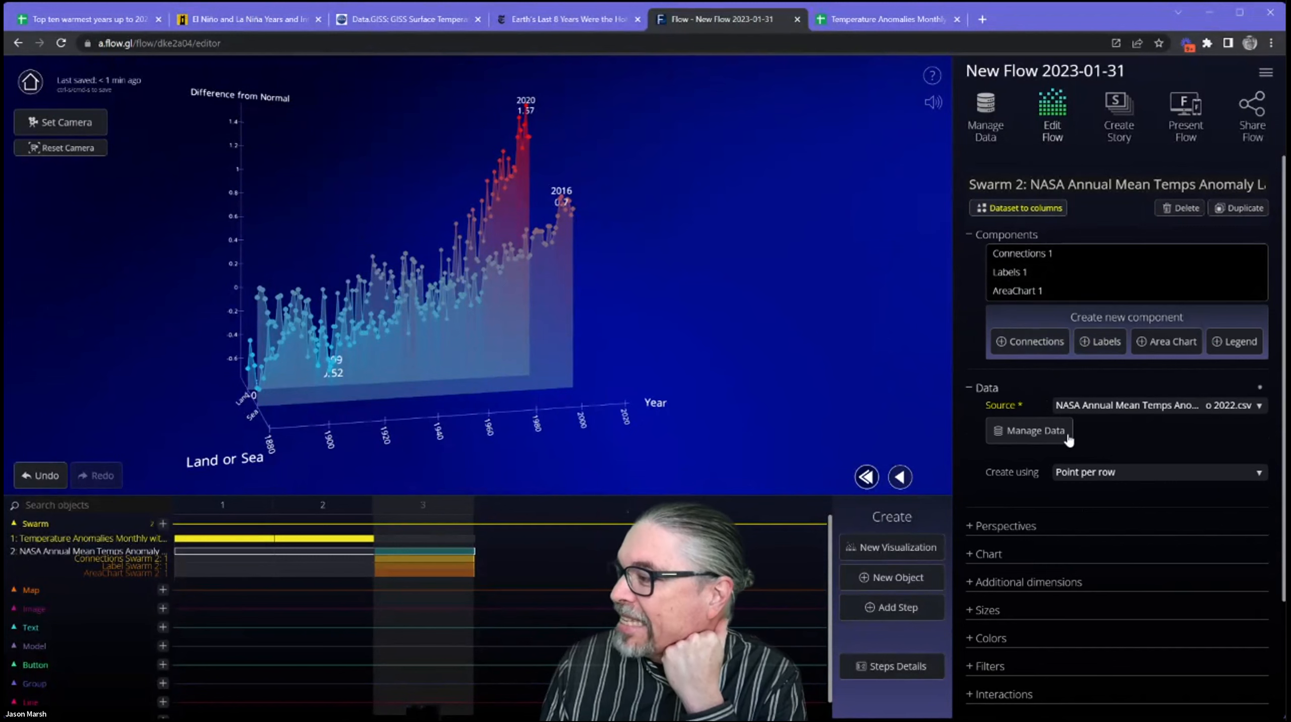
{"action": "scroll", "coordinate": [1101, 437], "scroll_direction": "down", "scroll_amount": 1}
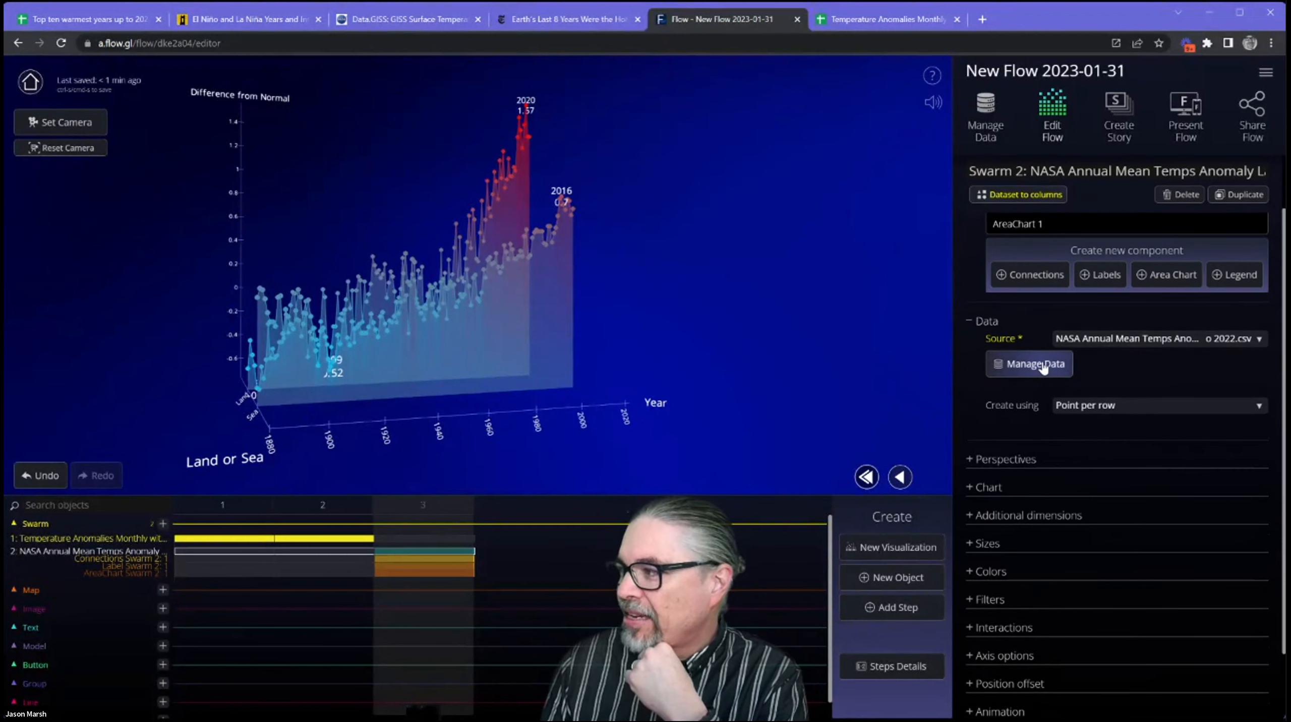
View the datasets used in this Flow and preview the NASA land and ocean dataset.
{"action": "left_click", "coordinate": [977, 105]}
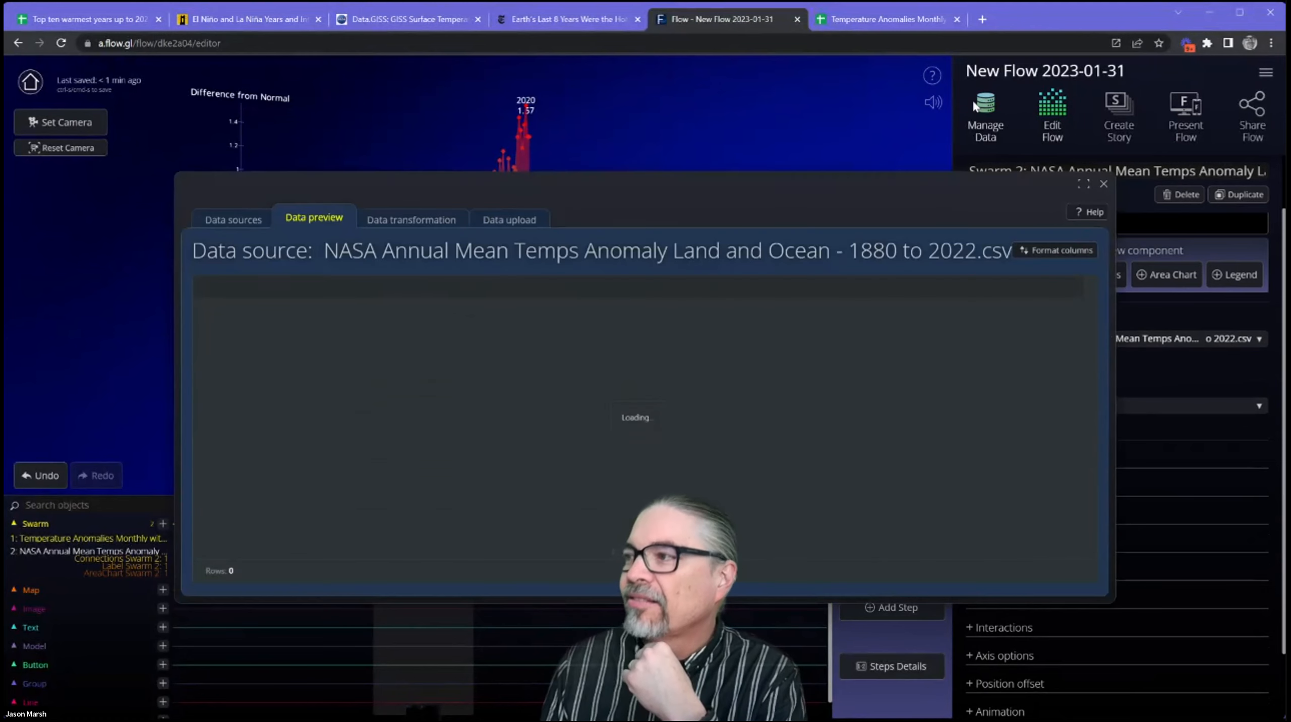
{"action": "left_click", "coordinate": [236, 217]}
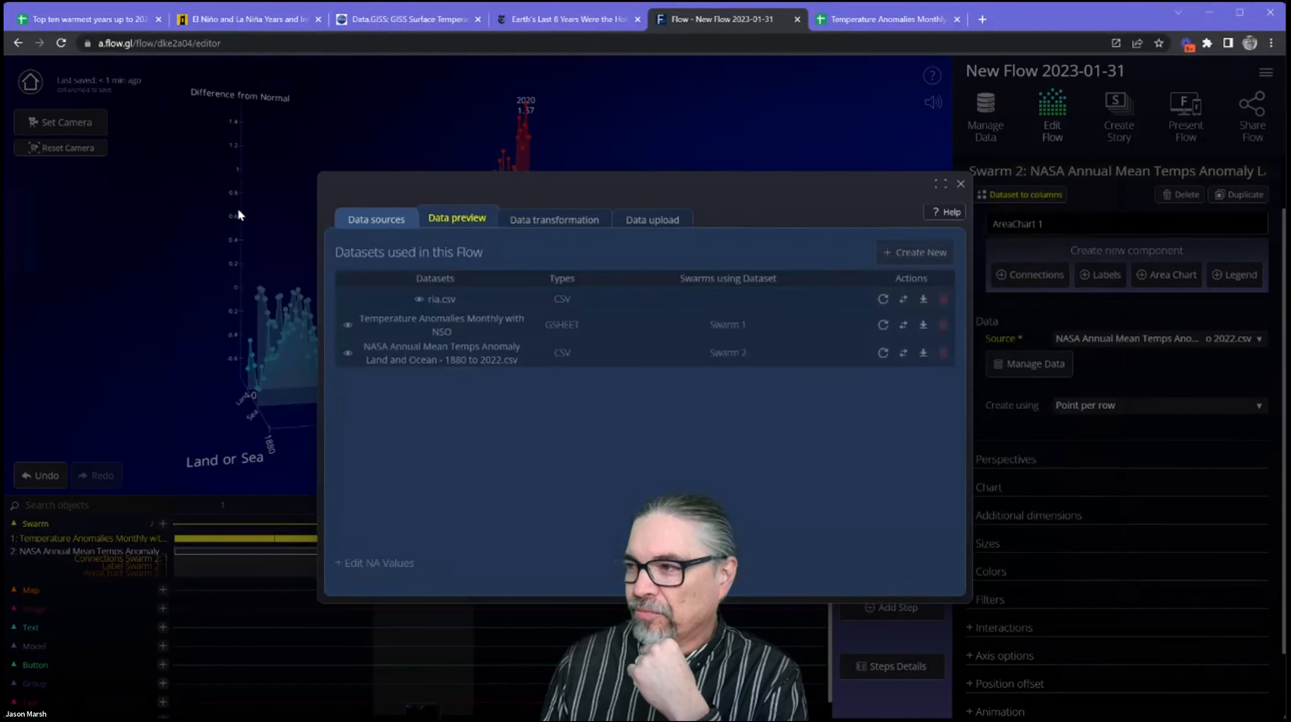
{"action": "left_click", "coordinate": [461, 221]}
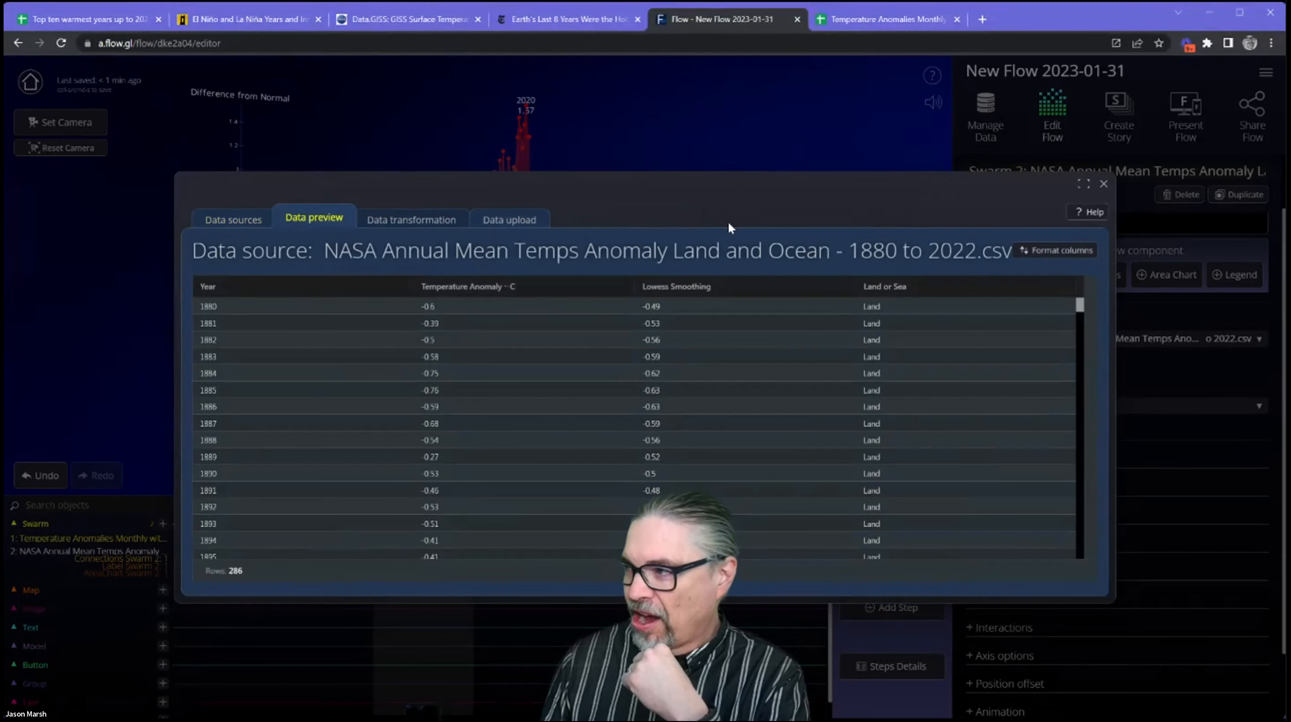
{"action": "left_click", "coordinate": [1103, 184]}
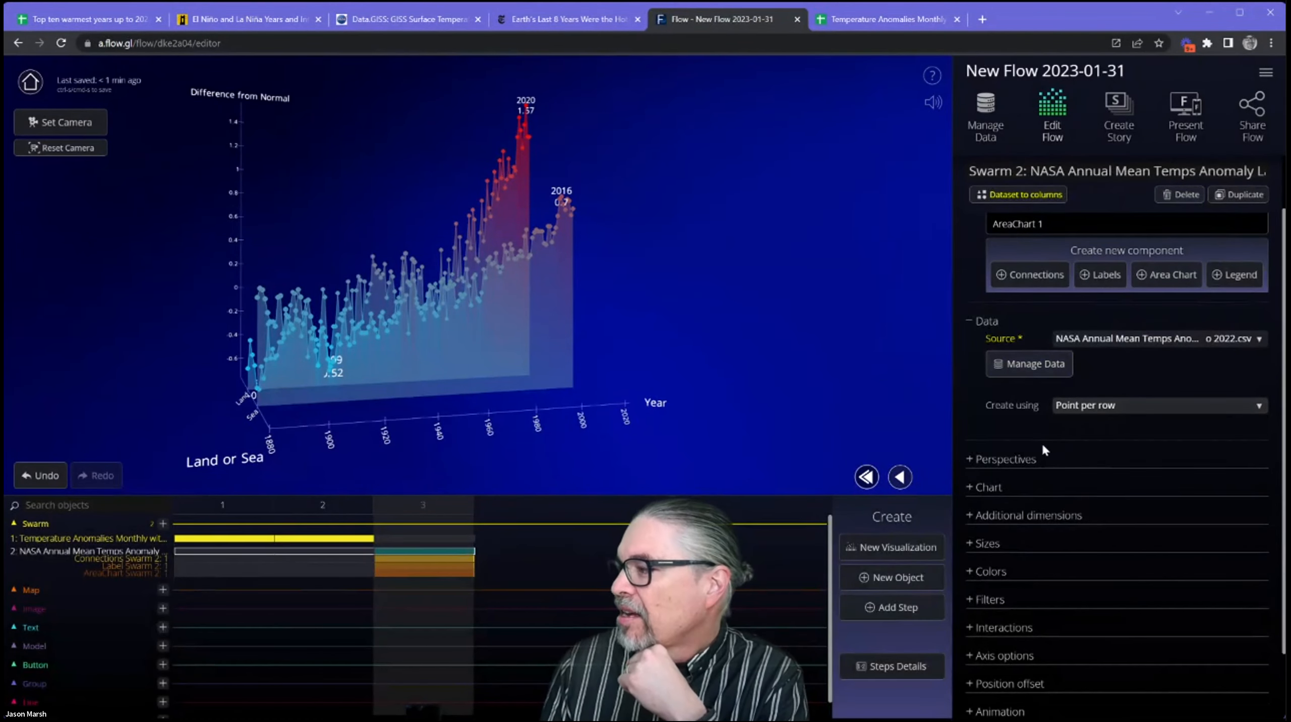
Show the perspective settings and compare the monthly temperature swarm's perspectives in steps 1 and 2.
{"action": "left_click", "coordinate": [1006, 459]}
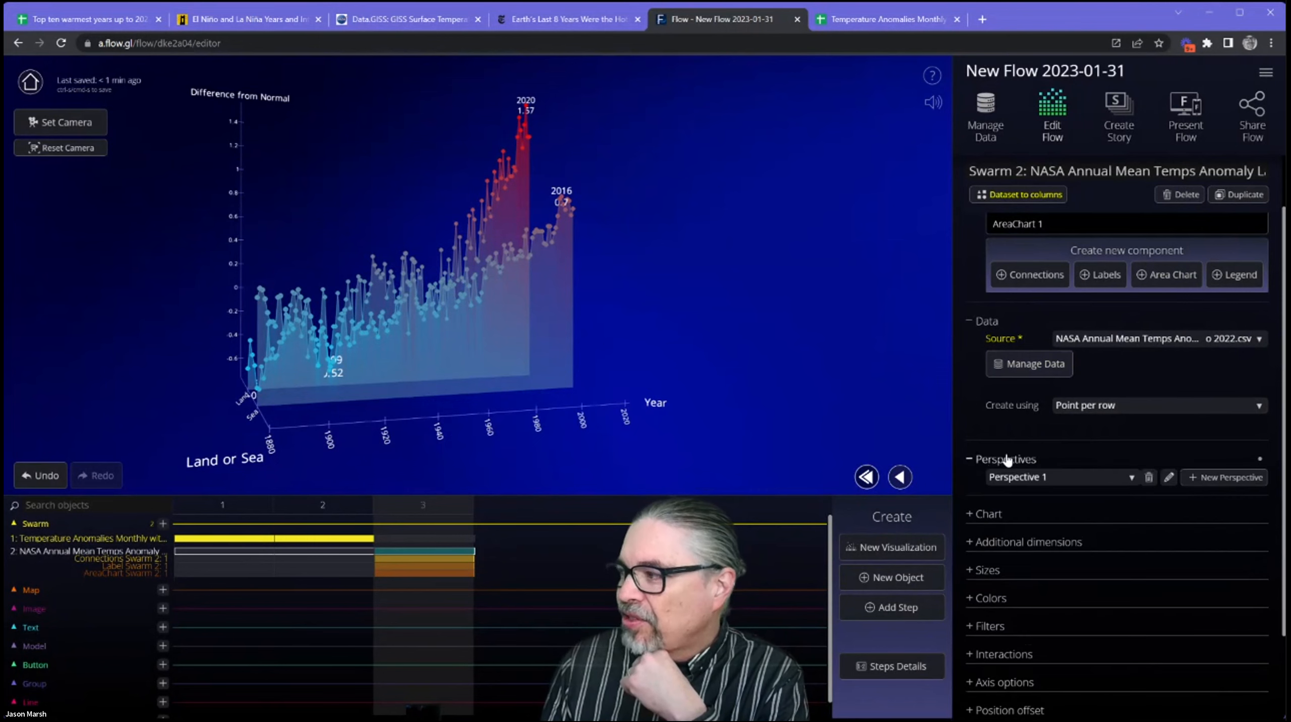
{"action": "left_click", "coordinate": [217, 505]}
{"action": "left_click", "coordinate": [225, 538]}
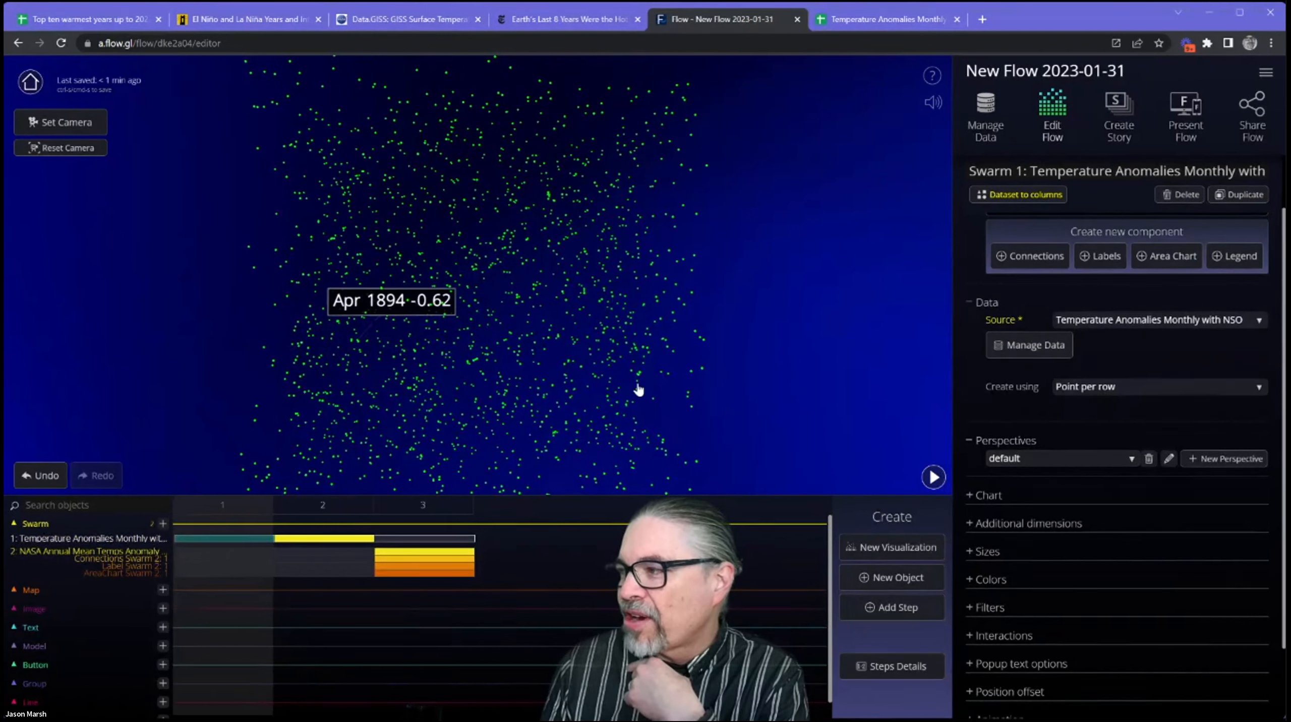
{"action": "left_click", "coordinate": [935, 479]}
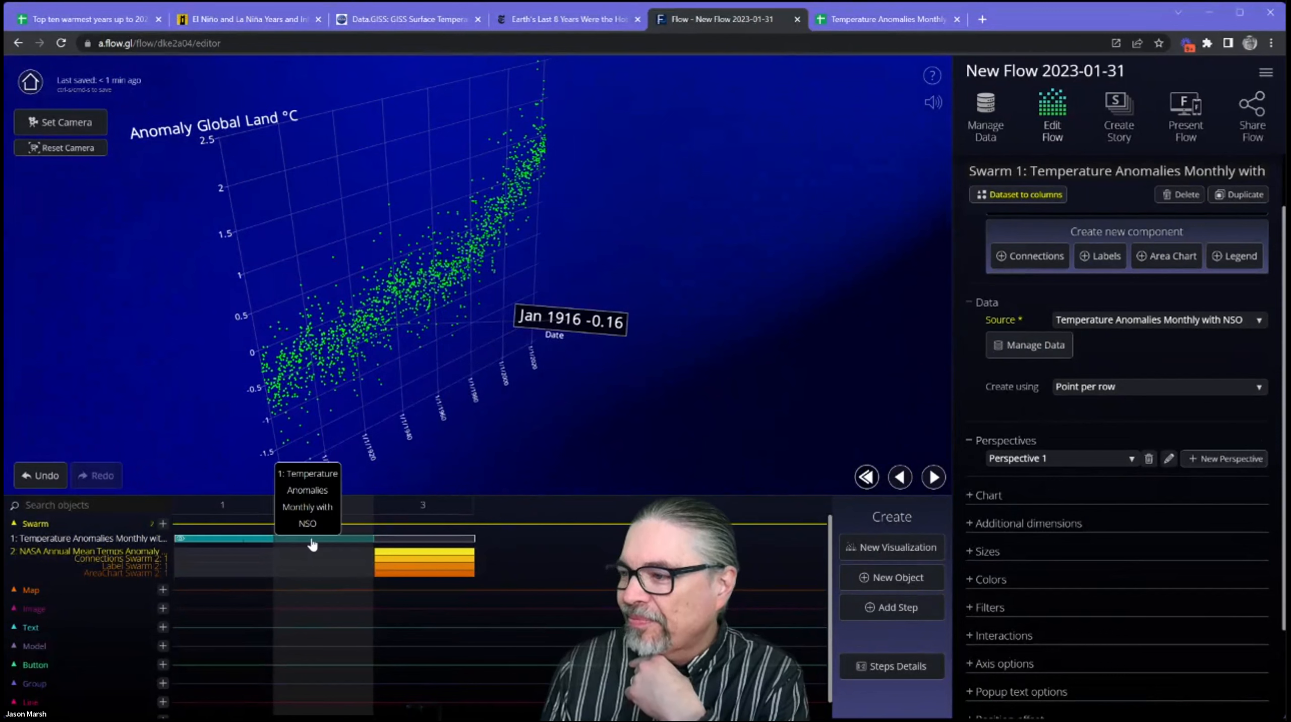
Try the default perspective for the monthly swarm in step 2, then switch back to Perspective 1.
{"action": "left_click", "coordinate": [1062, 464]}
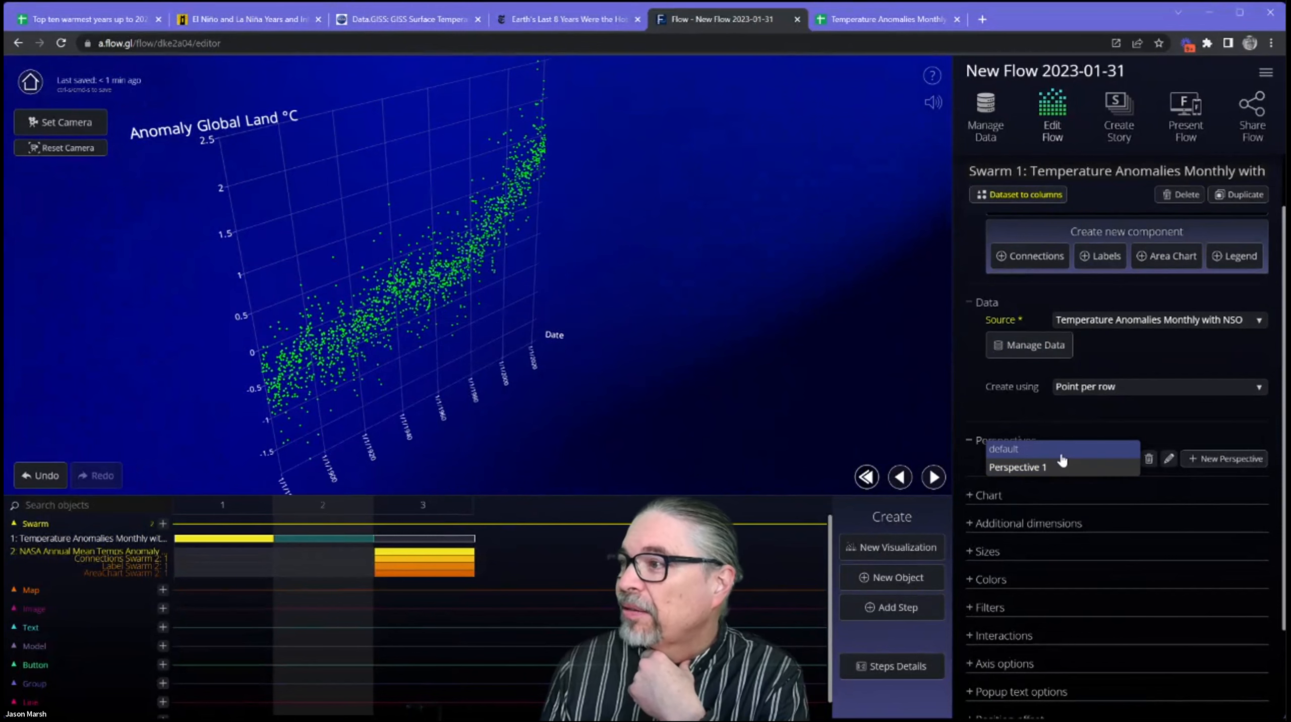
{"action": "left_click", "coordinate": [1062, 449]}
{"action": "left_click", "coordinate": [1060, 460]}
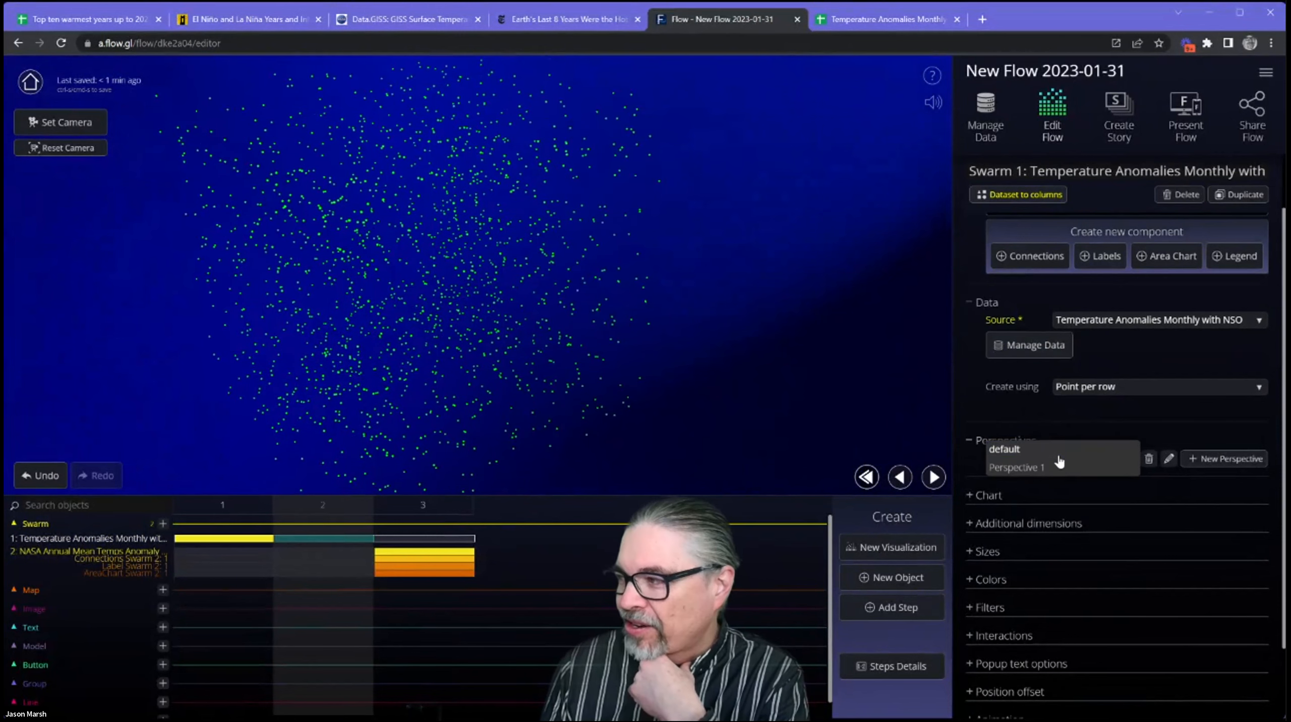
{"action": "left_click", "coordinate": [1052, 469]}
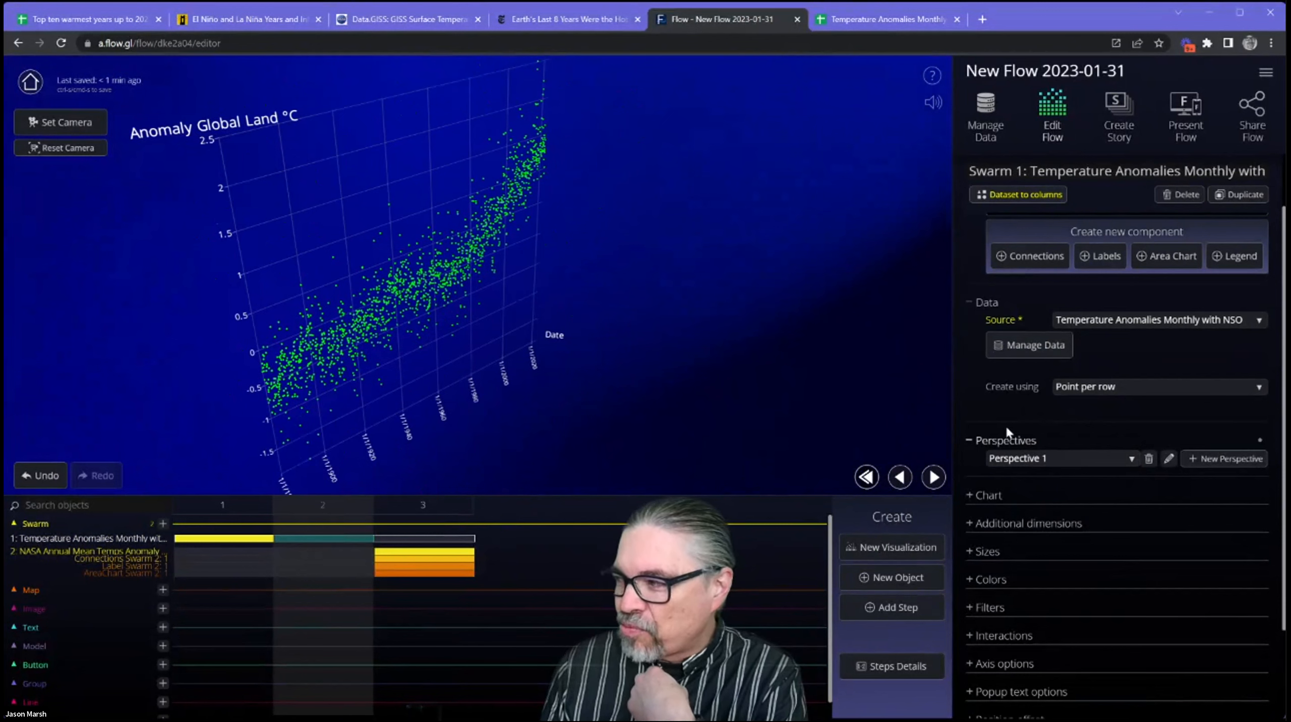
{"action": "left_click", "coordinate": [1036, 449]}
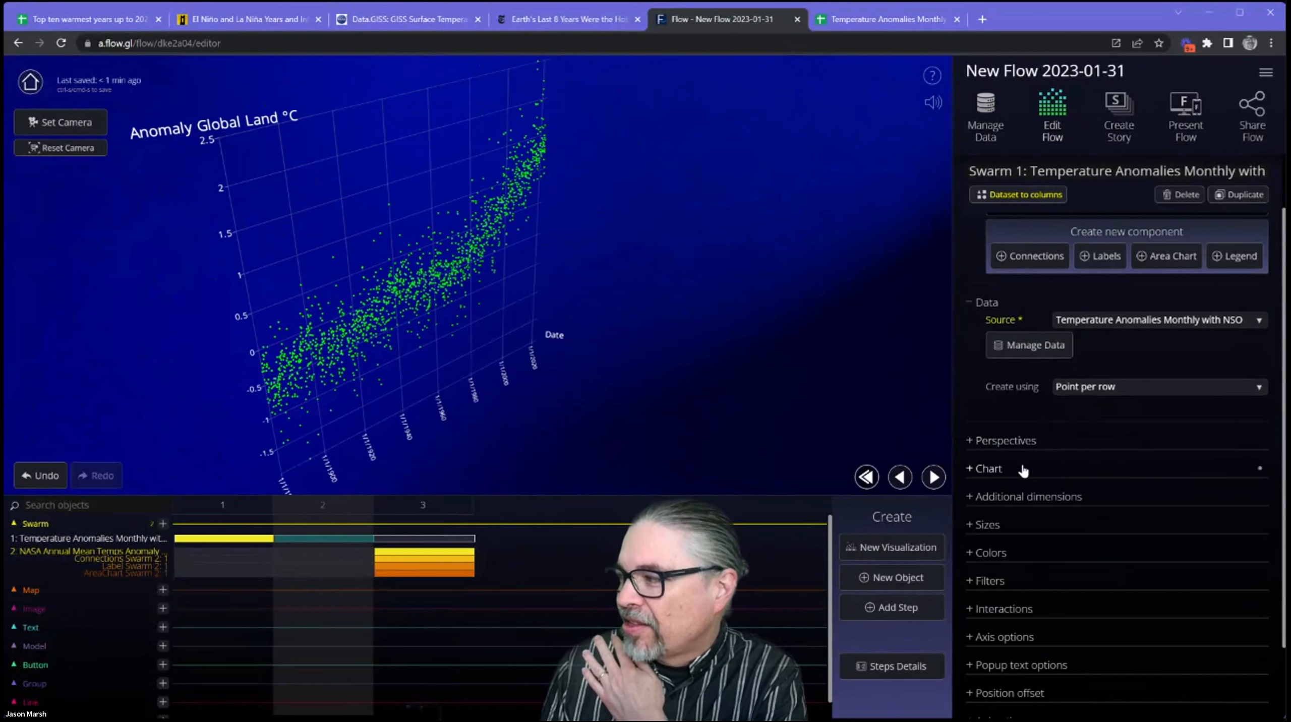
Look through the available chart types in the monthly swarm's chart settings without changing the type.
{"action": "left_click", "coordinate": [1026, 469]}
{"action": "left_click", "coordinate": [1145, 524]}
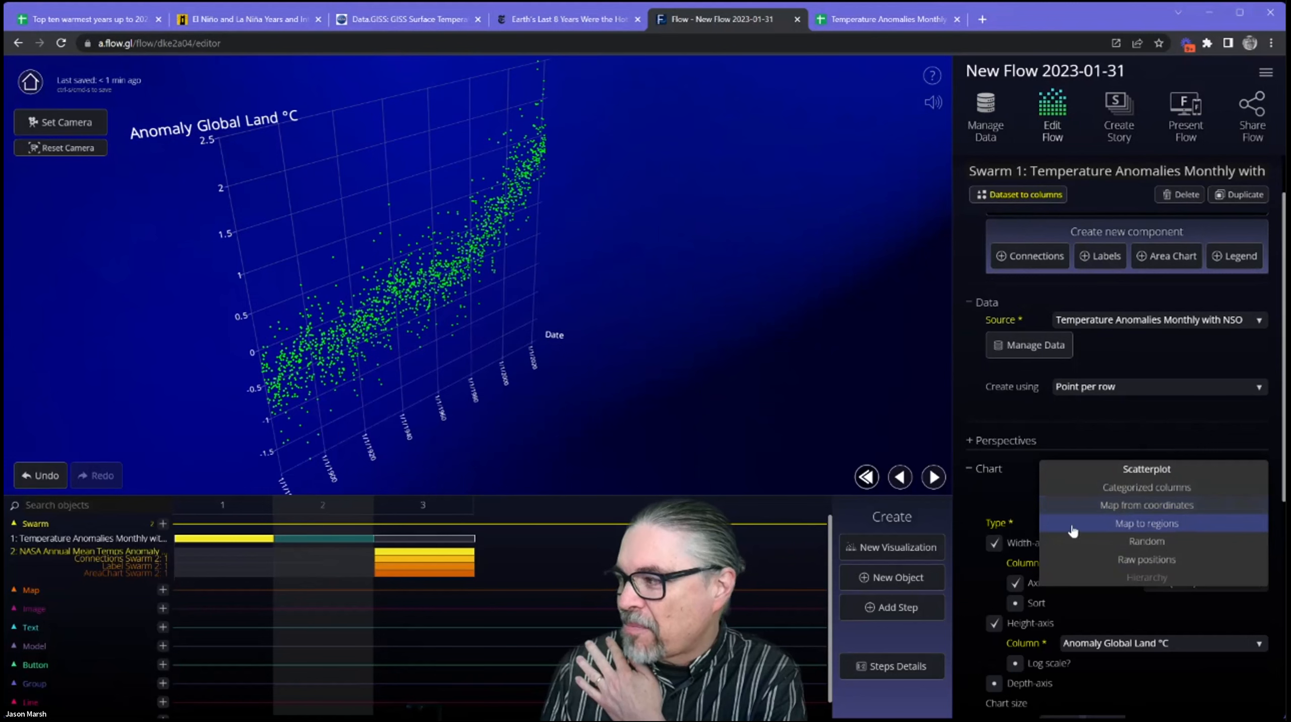
{"action": "left_click", "coordinate": [999, 495]}
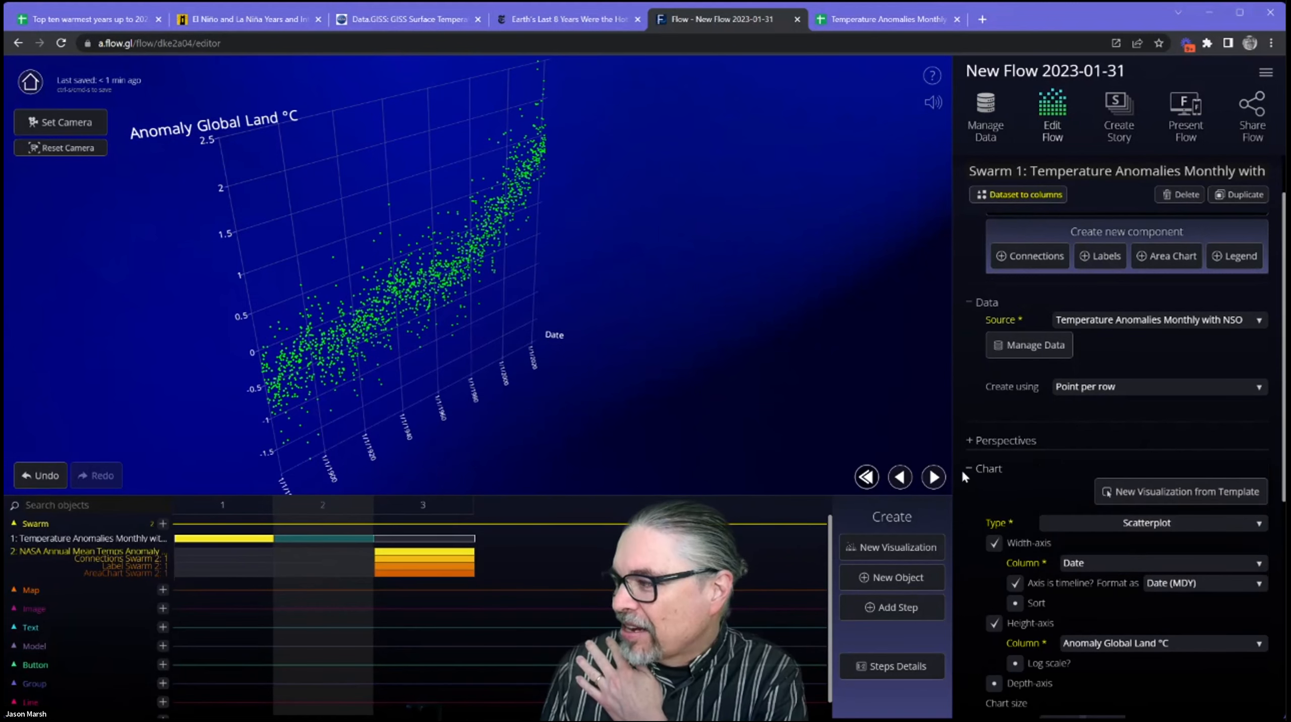
{"action": "left_click", "coordinate": [1025, 473]}
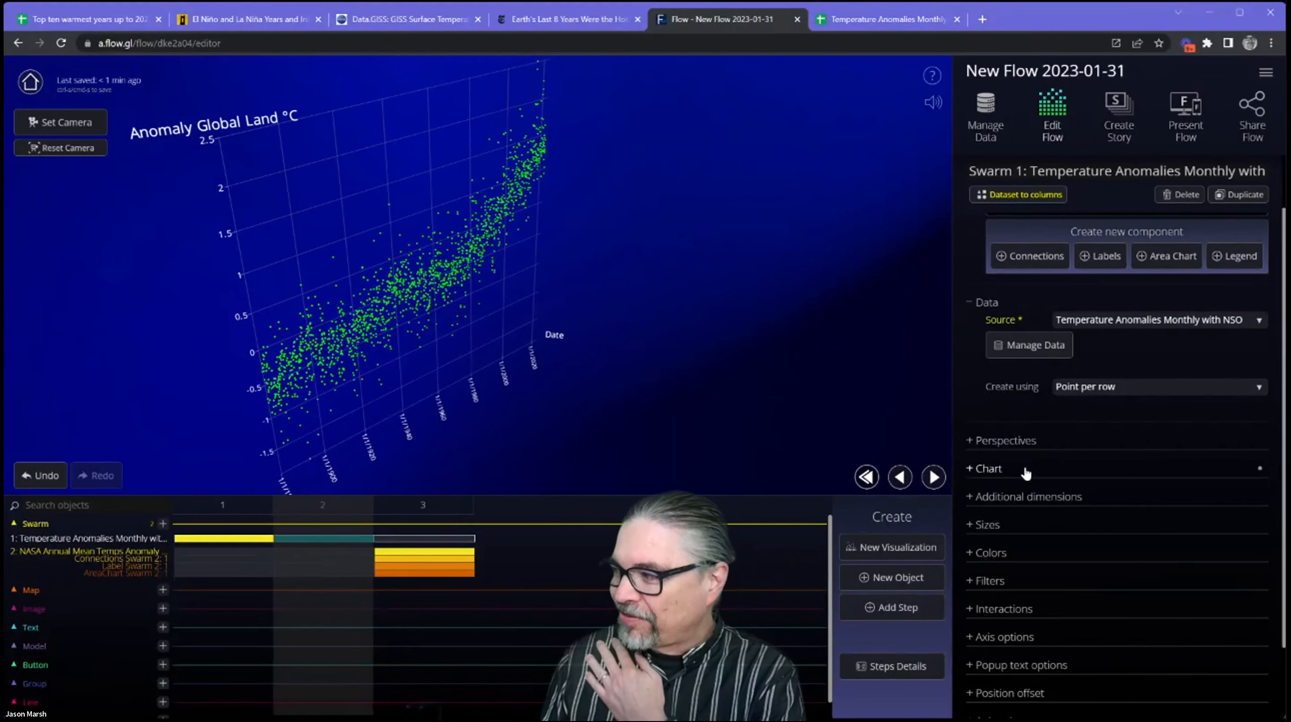
Examine the monthly swarm's additional dimensions settings and close them.
{"action": "scroll", "coordinate": [1026, 473], "scroll_direction": "down", "scroll_amount": 1}
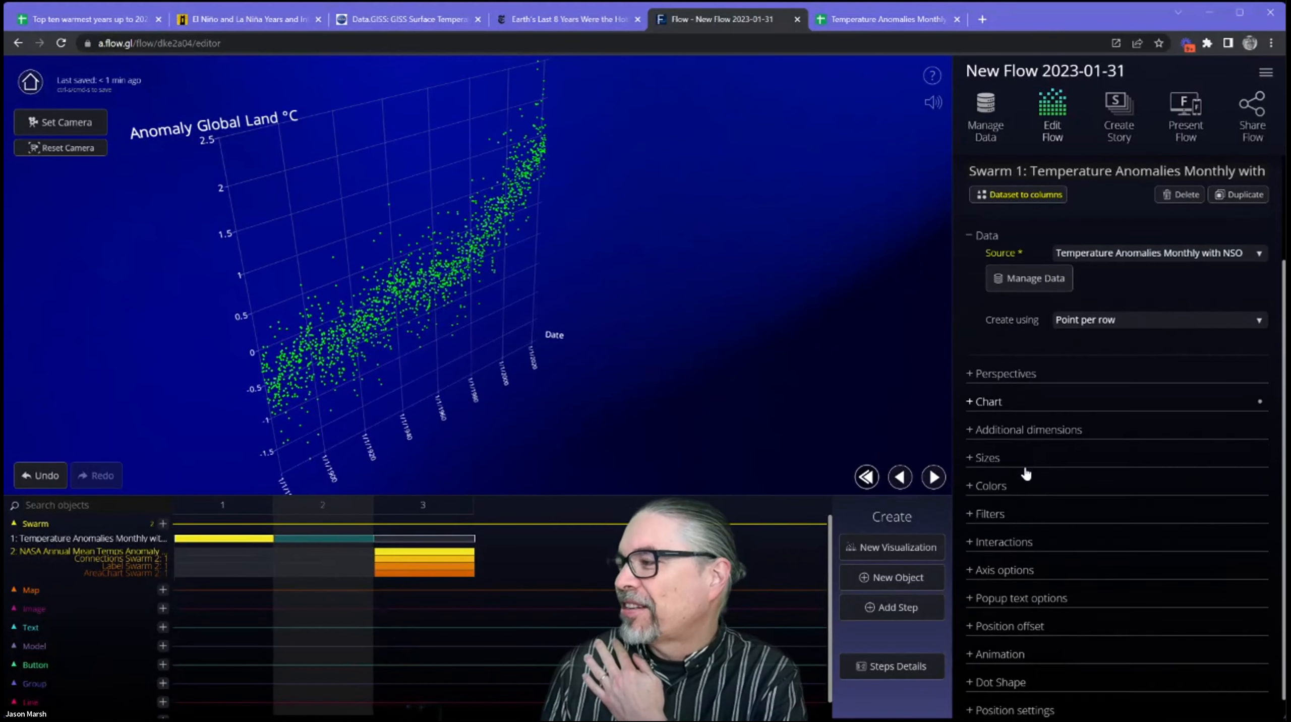
{"action": "left_click", "coordinate": [1055, 430]}
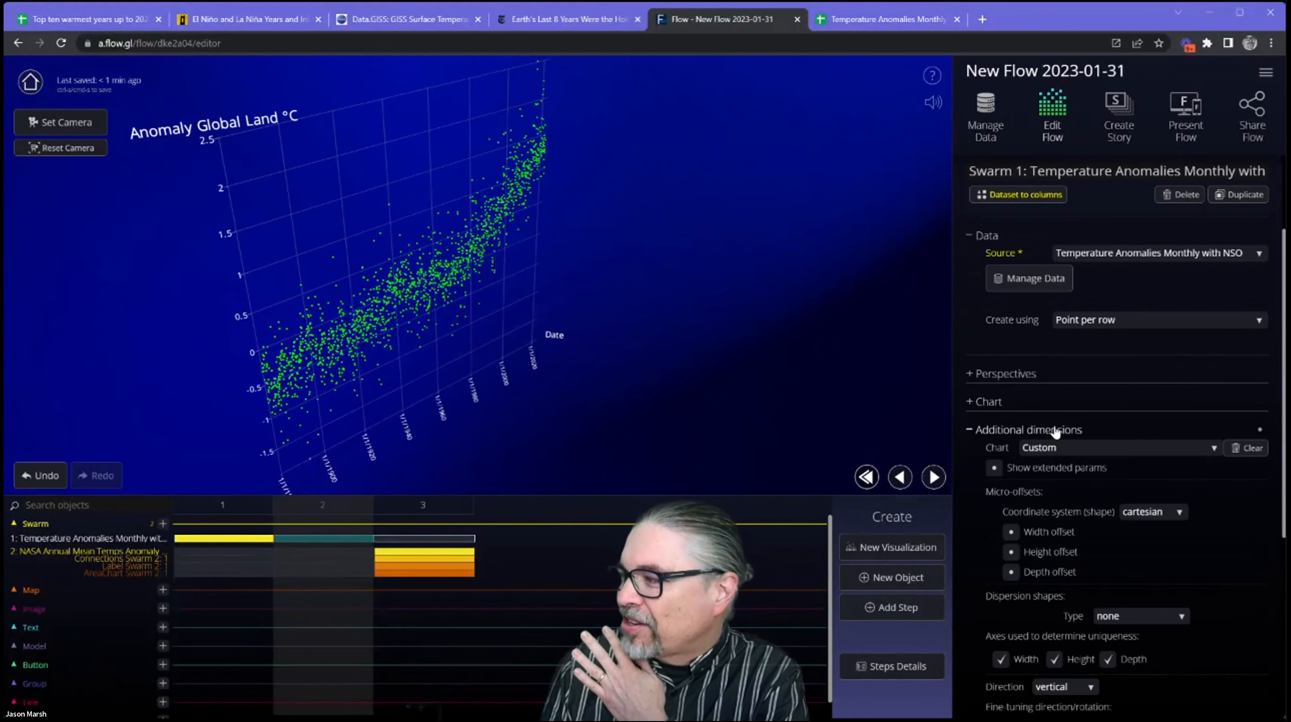
{"action": "left_click", "coordinate": [1055, 431]}
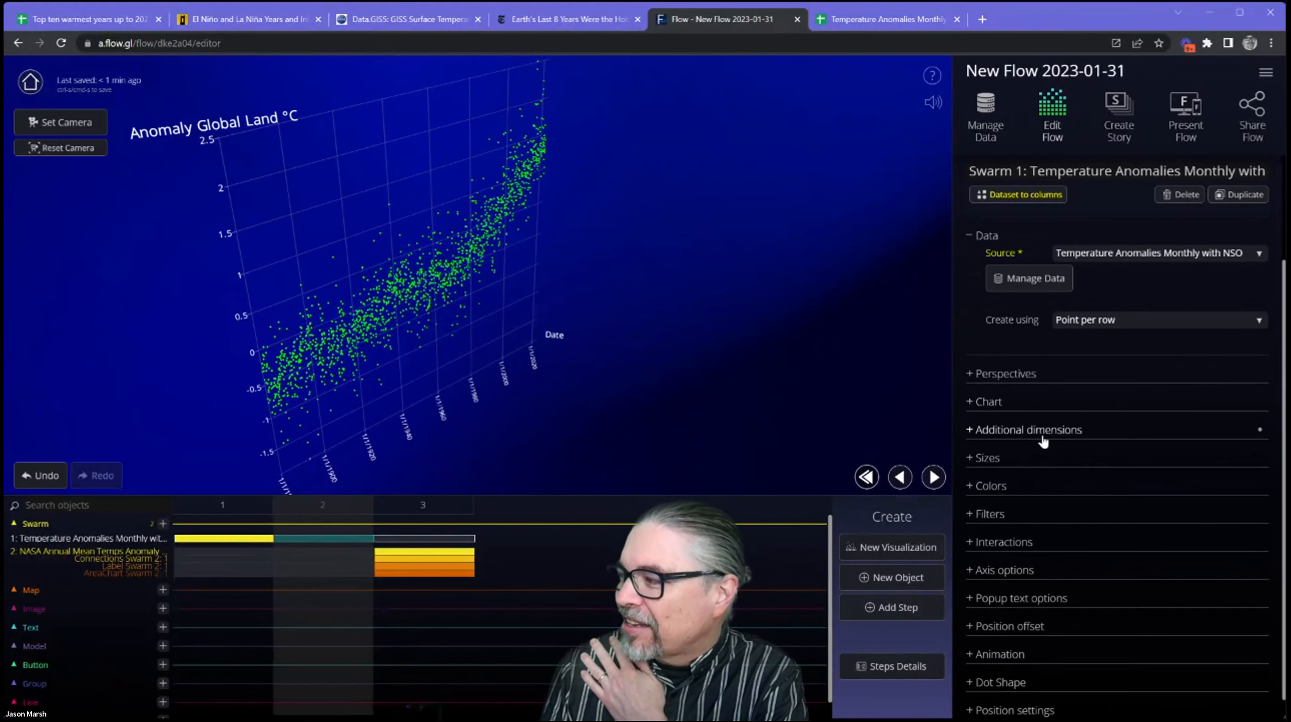
{"action": "scroll", "coordinate": [1050, 435], "scroll_direction": "down", "scroll_amount": 1}
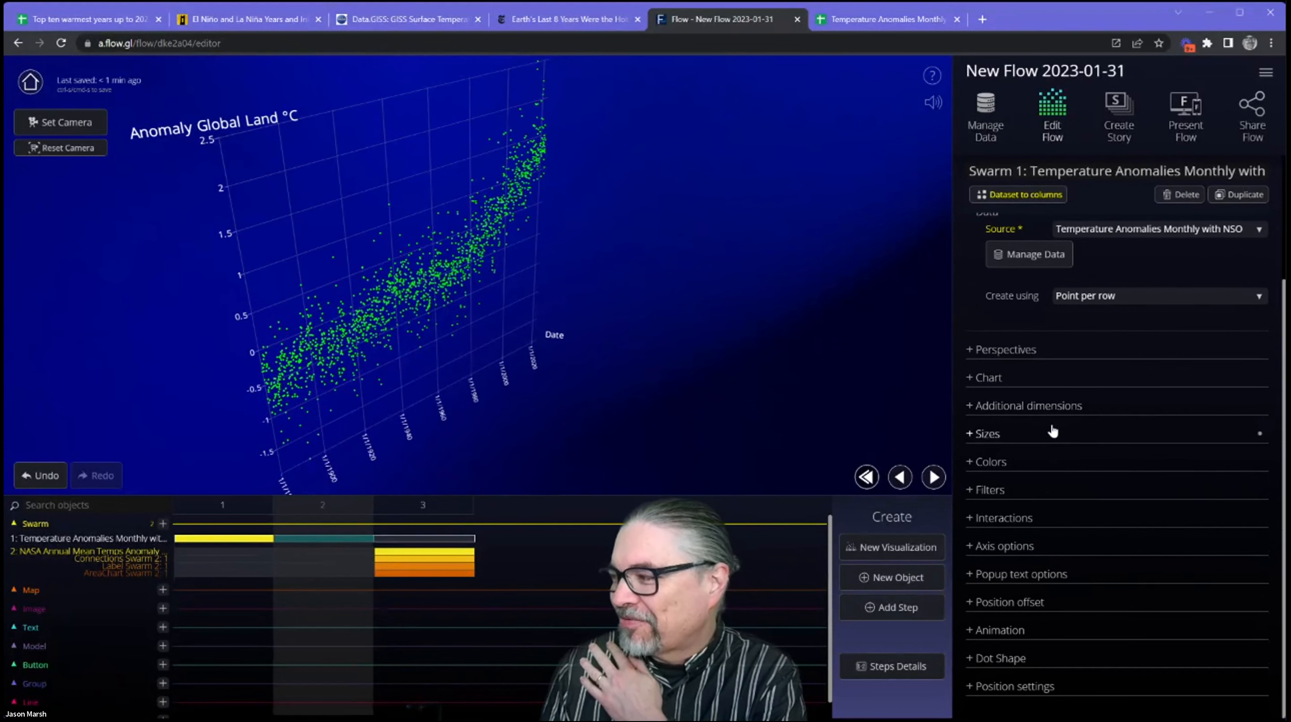
Review the micro-offset, dispersion shape and direction options under the monthly swarm's additional dimensions, then collapse that section.
{"action": "left_click", "coordinate": [1064, 409]}
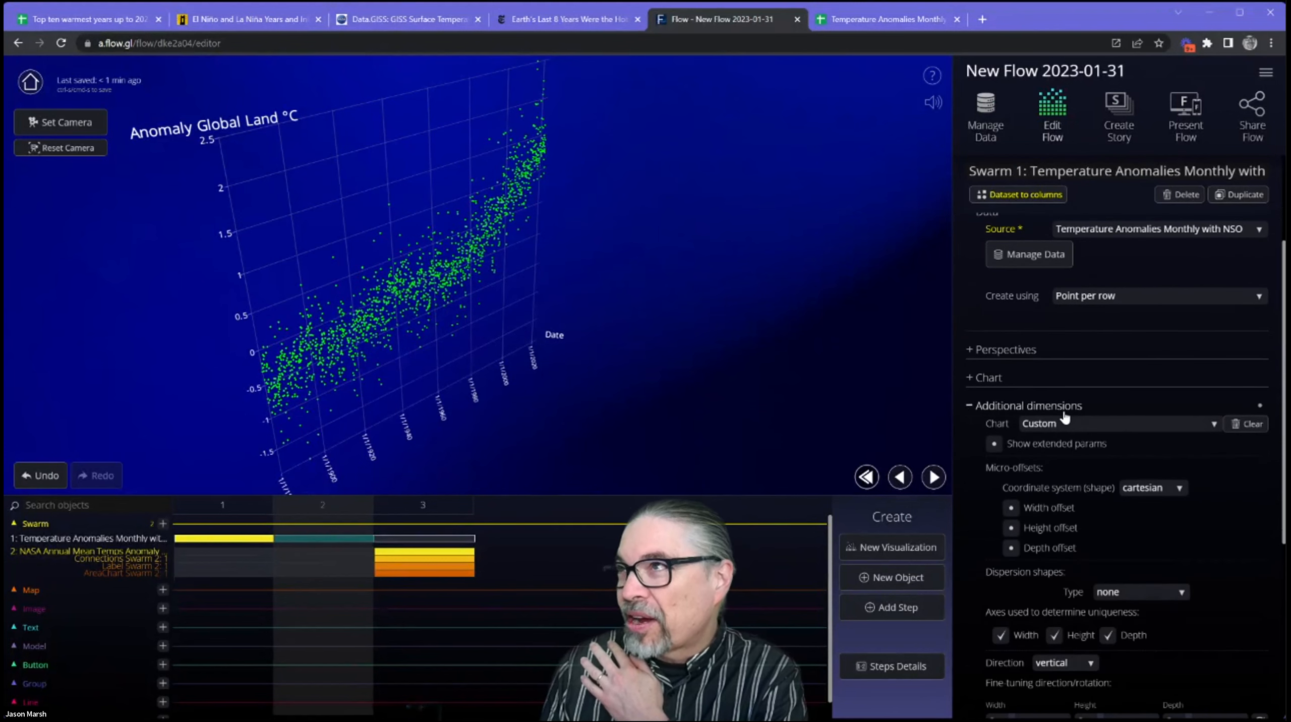
{"action": "scroll", "coordinate": [1206, 531], "scroll_direction": "down", "scroll_amount": 3}
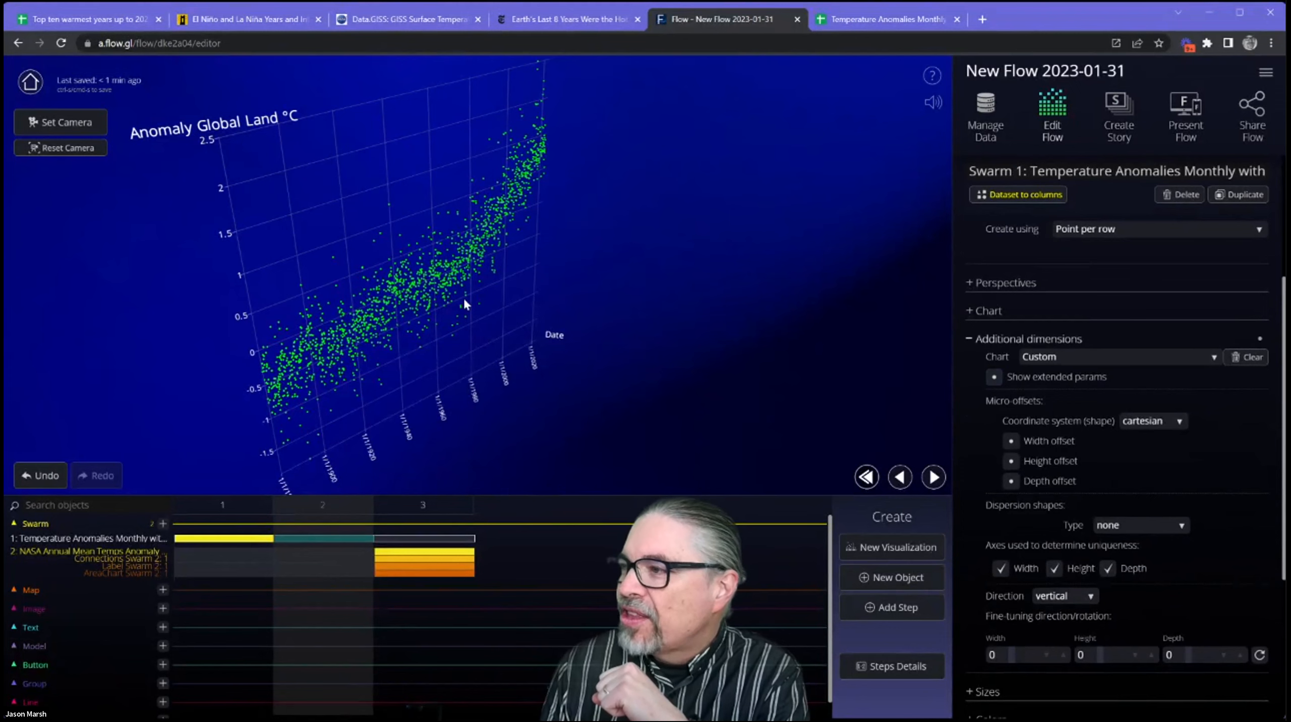
{"action": "left_click_drag", "start_coordinate": [465, 331], "coordinate": [341, 280]}
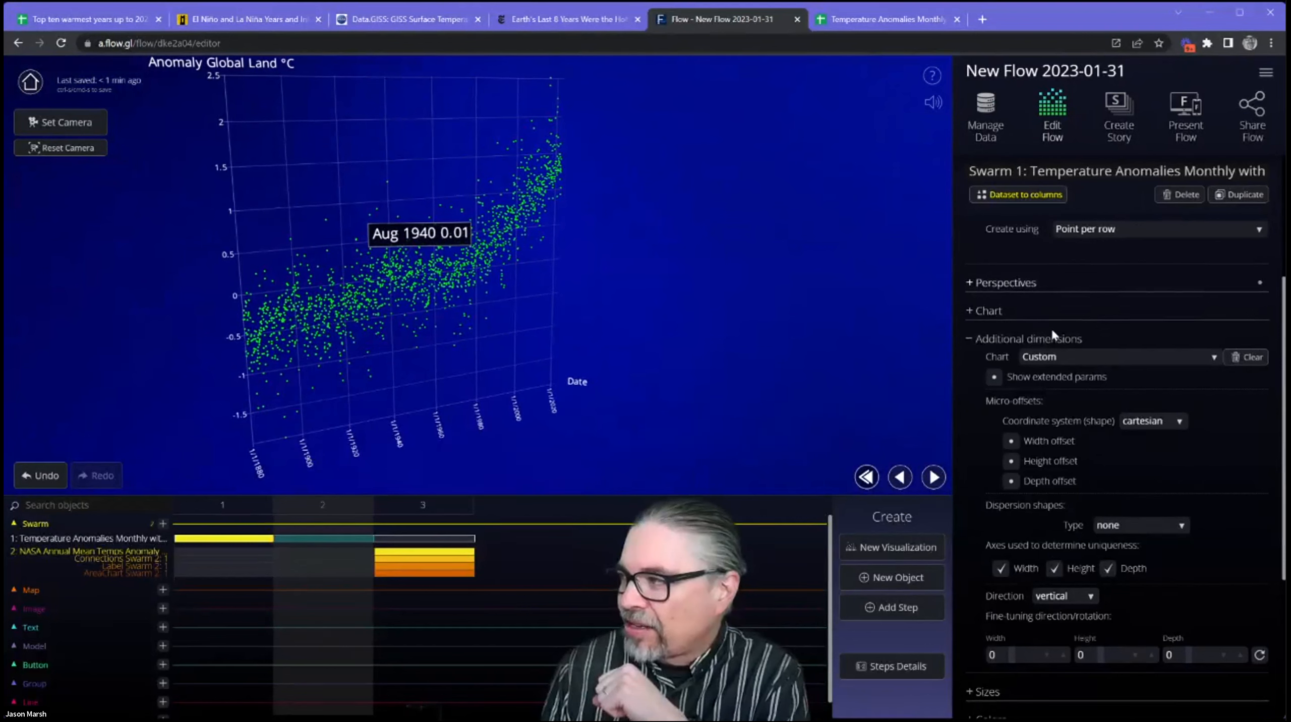
{"action": "left_click", "coordinate": [1123, 336]}
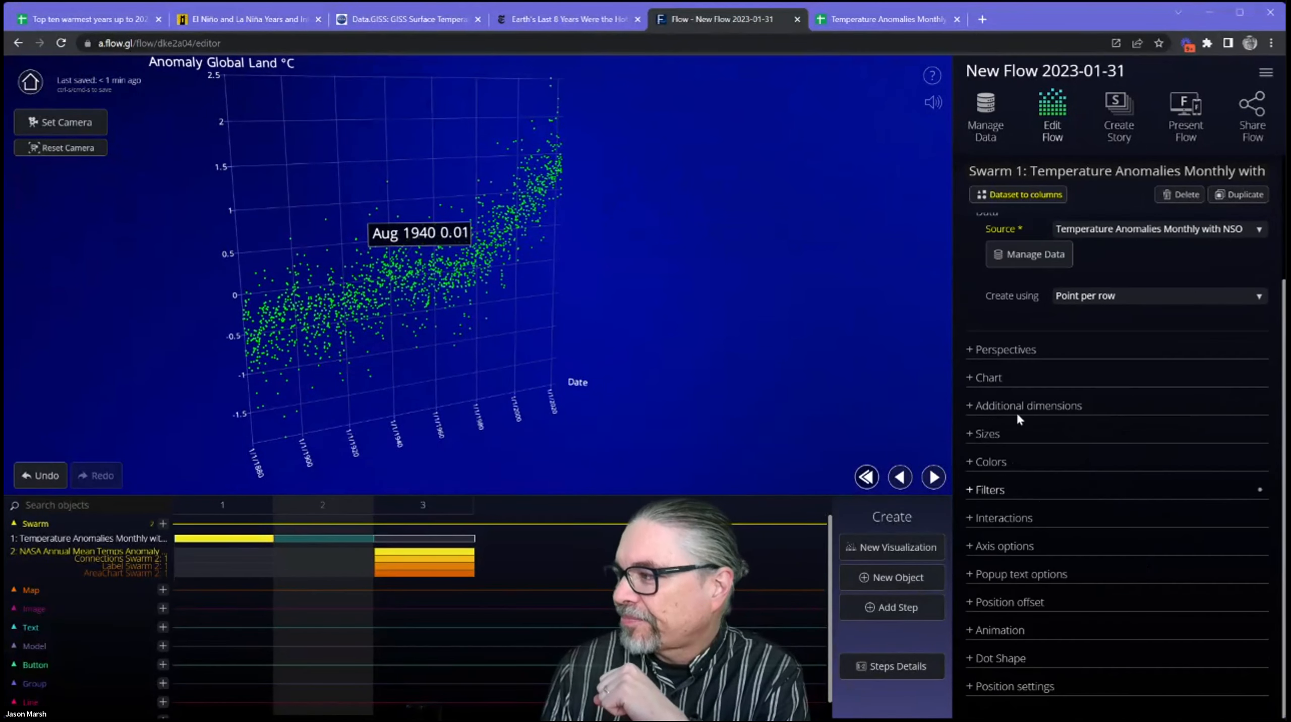
Try scaling the monthly swarm's dot sizes by Anomaly Global Land °C, then return the sizes to fixed.
{"action": "left_click", "coordinate": [1042, 436]}
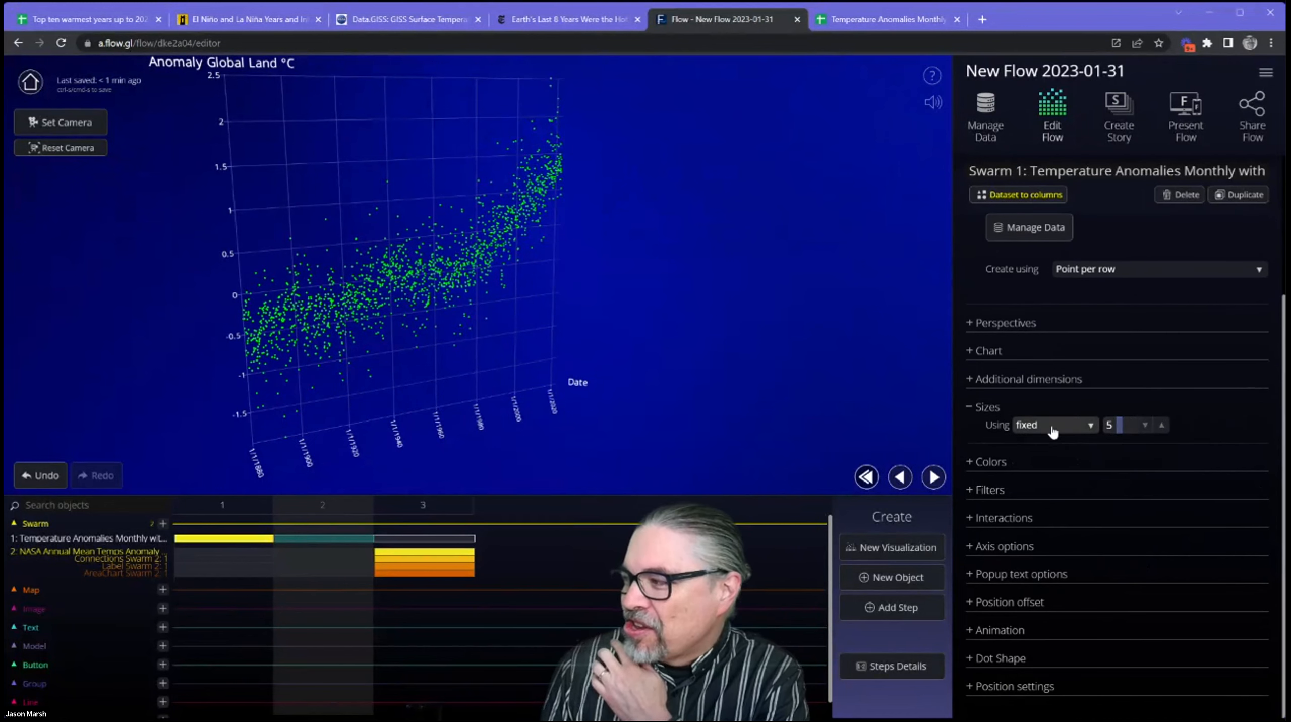
{"action": "left_click", "coordinate": [1058, 425]}
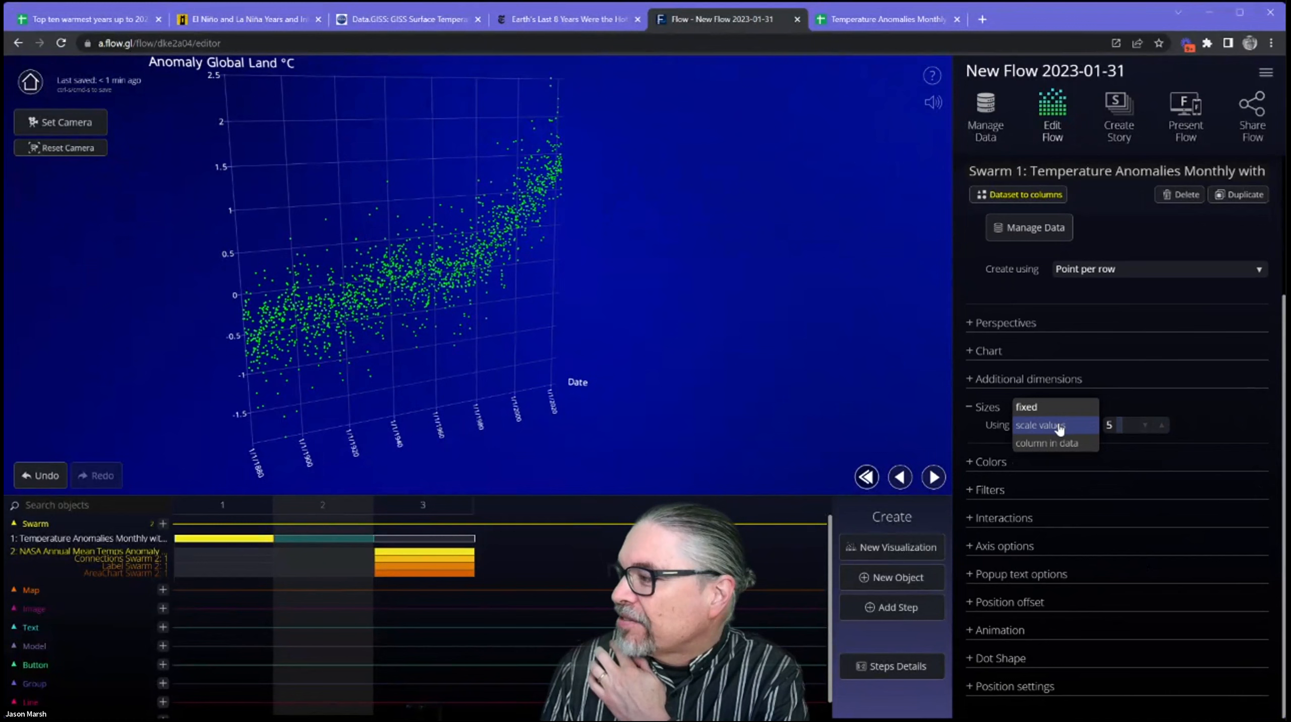
{"action": "left_click", "coordinate": [1059, 426]}
{"action": "left_click", "coordinate": [1129, 404]}
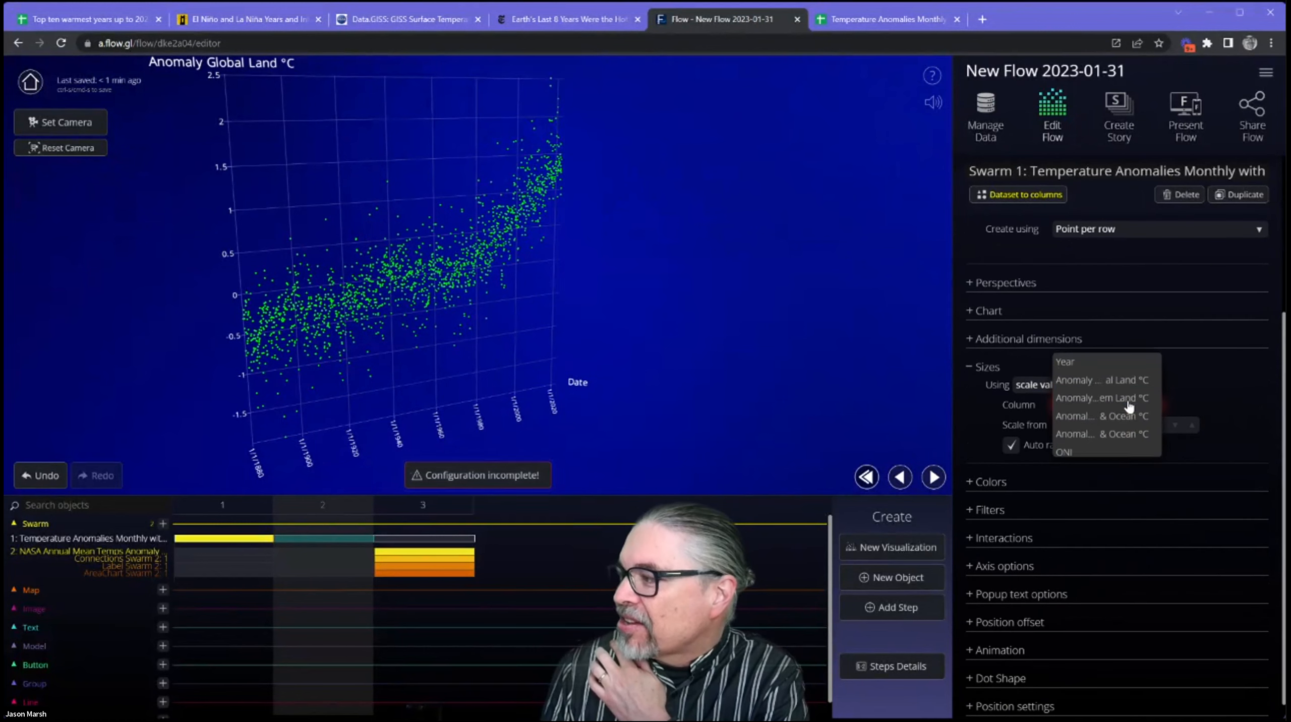
{"action": "left_click", "coordinate": [1136, 377]}
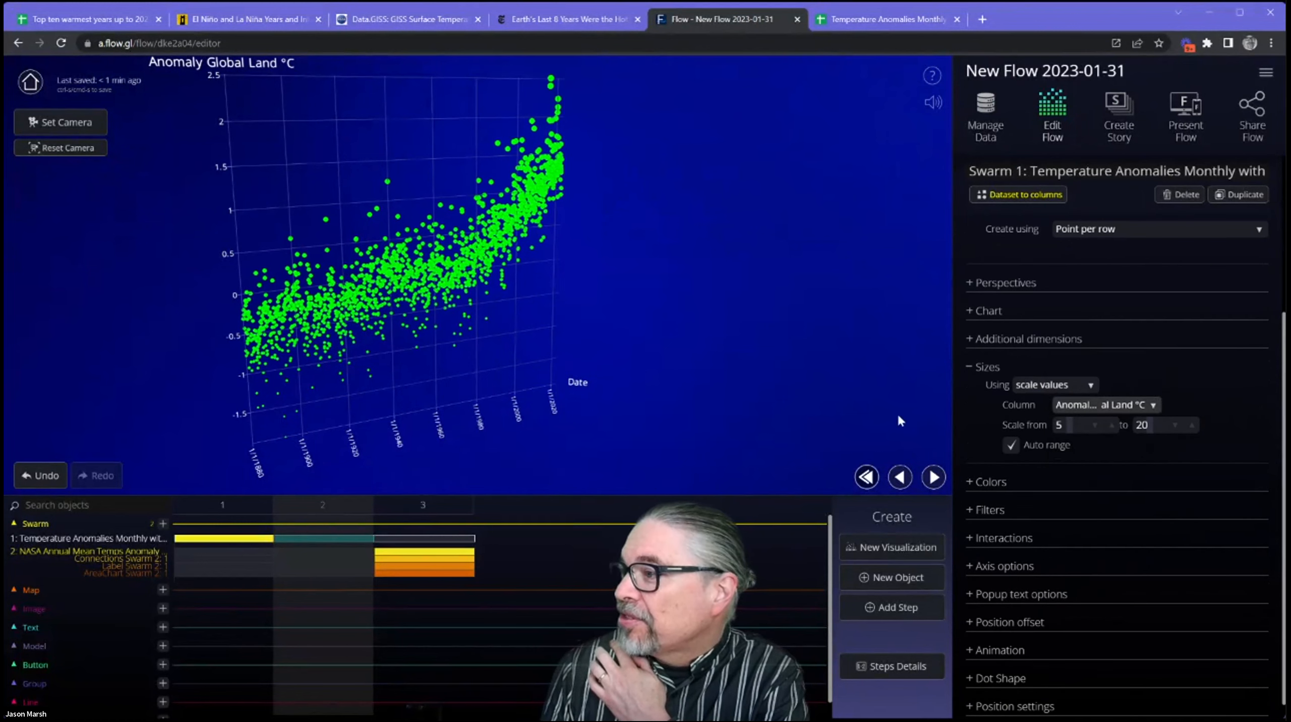
{"action": "left_click", "coordinate": [1041, 386]}
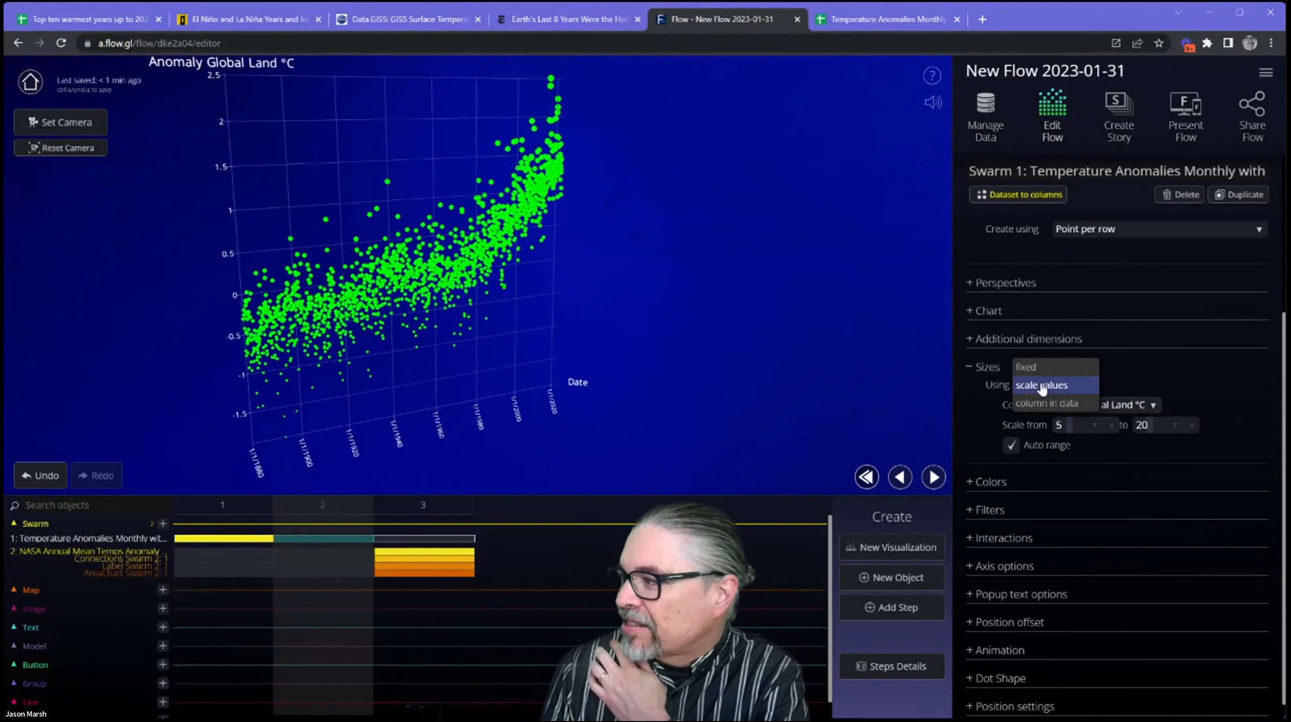
{"action": "left_click", "coordinate": [1031, 367]}
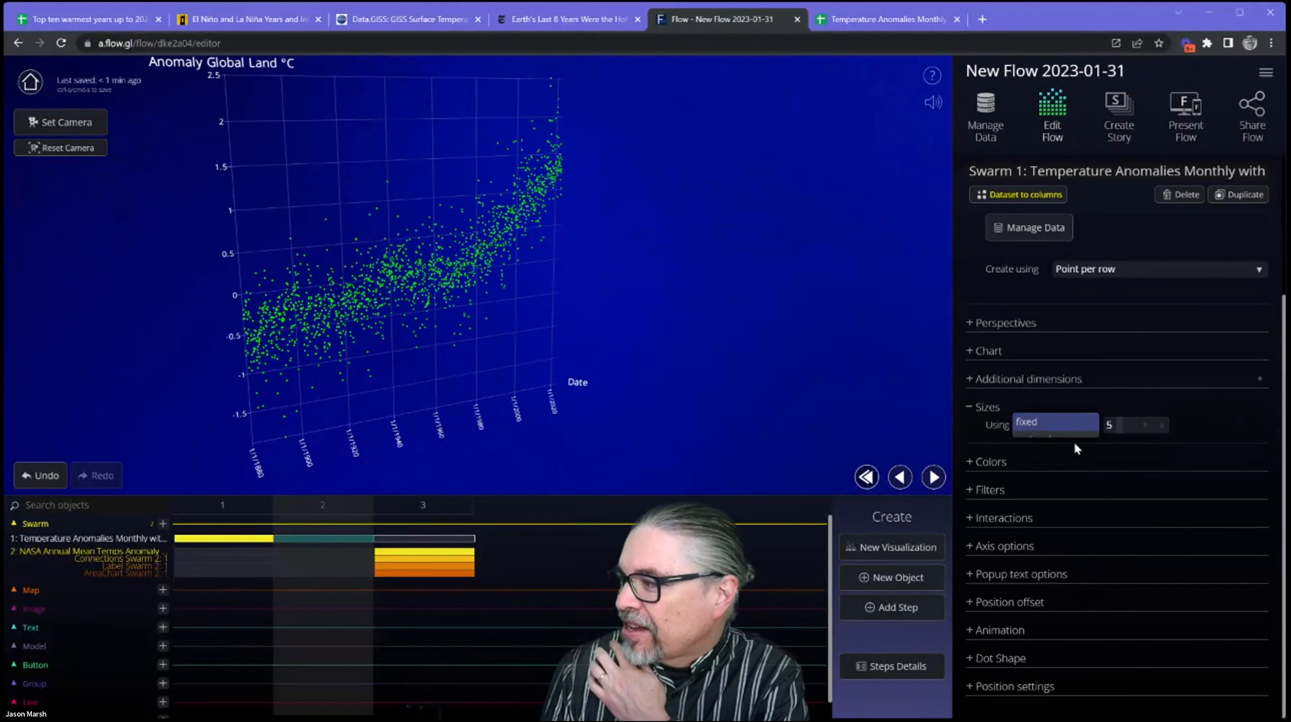
Color the monthly swarm's dots with a gradient scale based on the Anomaly N Hem Land °C column.
{"action": "left_click", "coordinate": [1022, 462]}
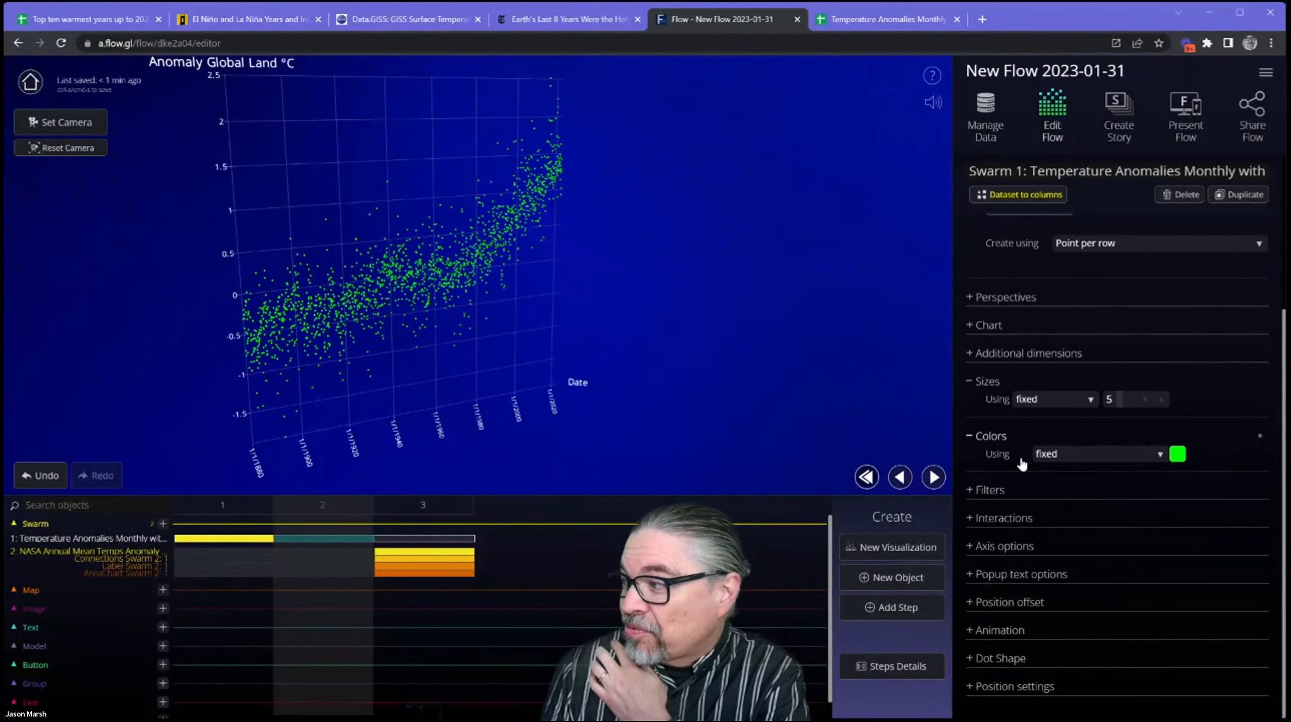
{"action": "left_click", "coordinate": [1094, 455]}
{"action": "left_click", "coordinate": [1094, 438]}
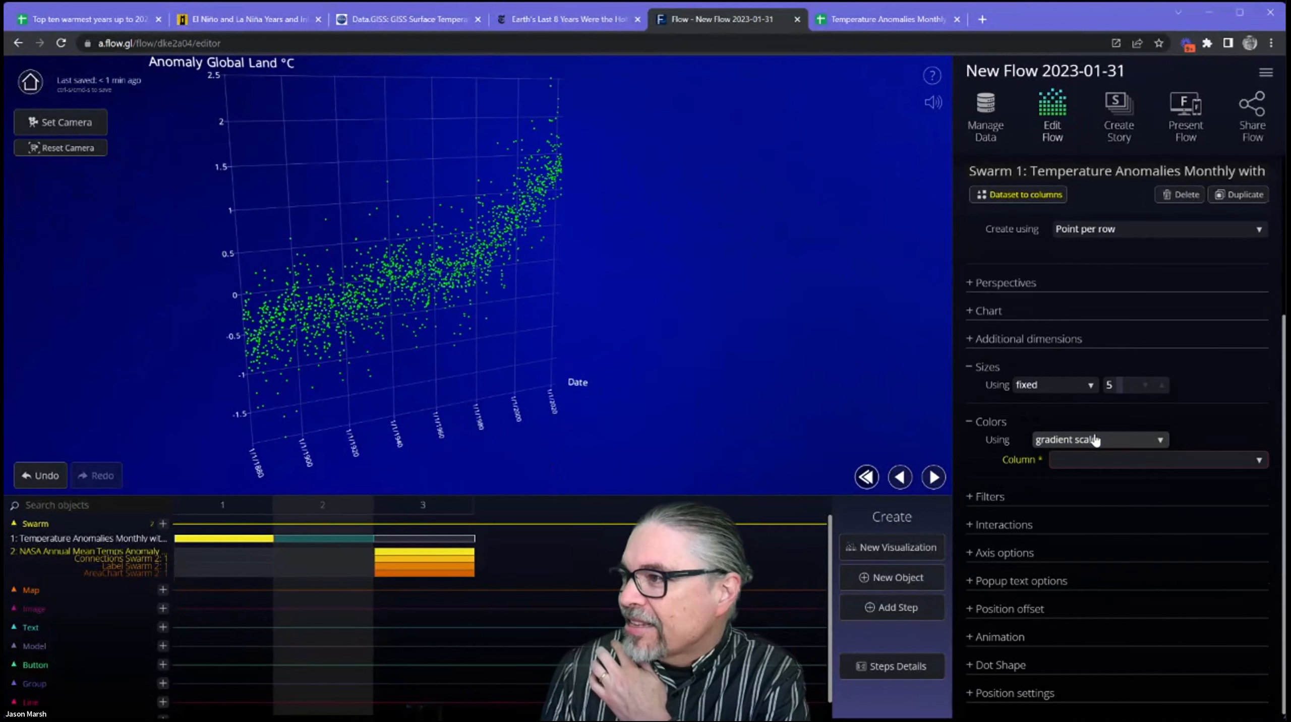
{"action": "left_click", "coordinate": [1101, 461]}
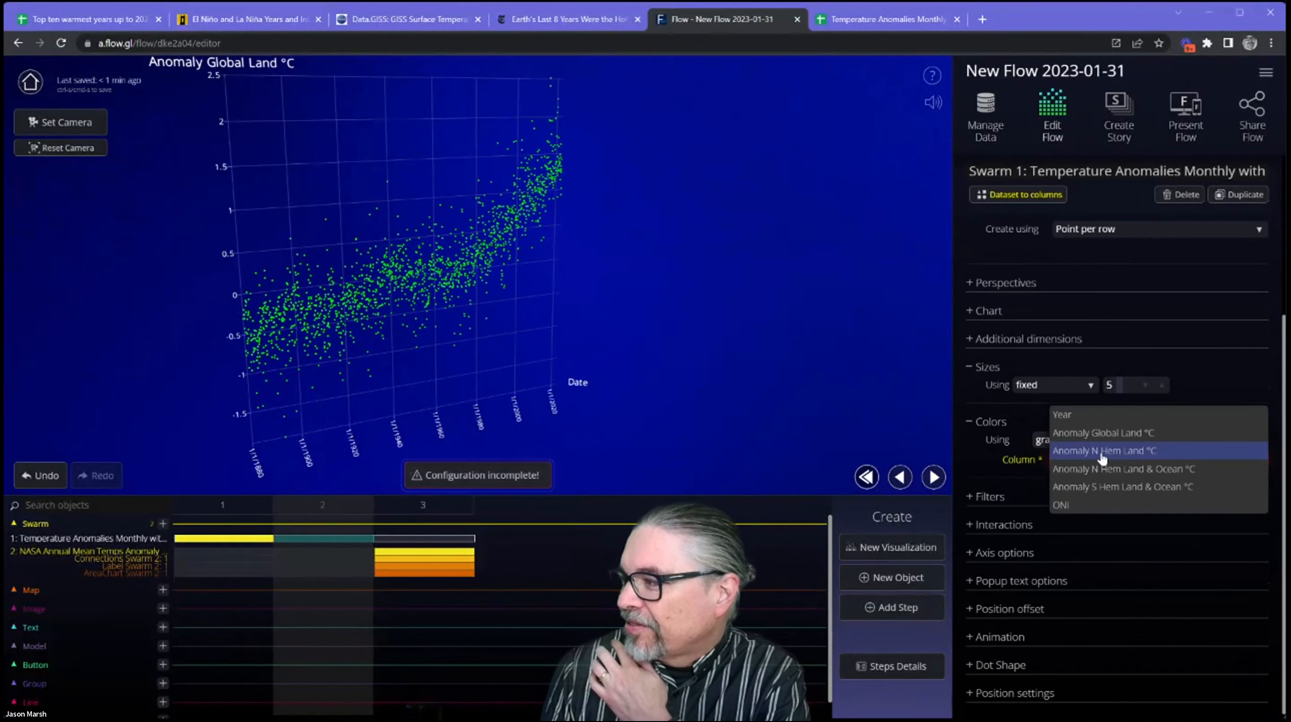
{"action": "left_click", "coordinate": [1102, 453]}
Switch the dot coloring from the gradient scale to the Red & Green palette and collapse the color settings.
{"action": "left_click", "coordinate": [1101, 440]}
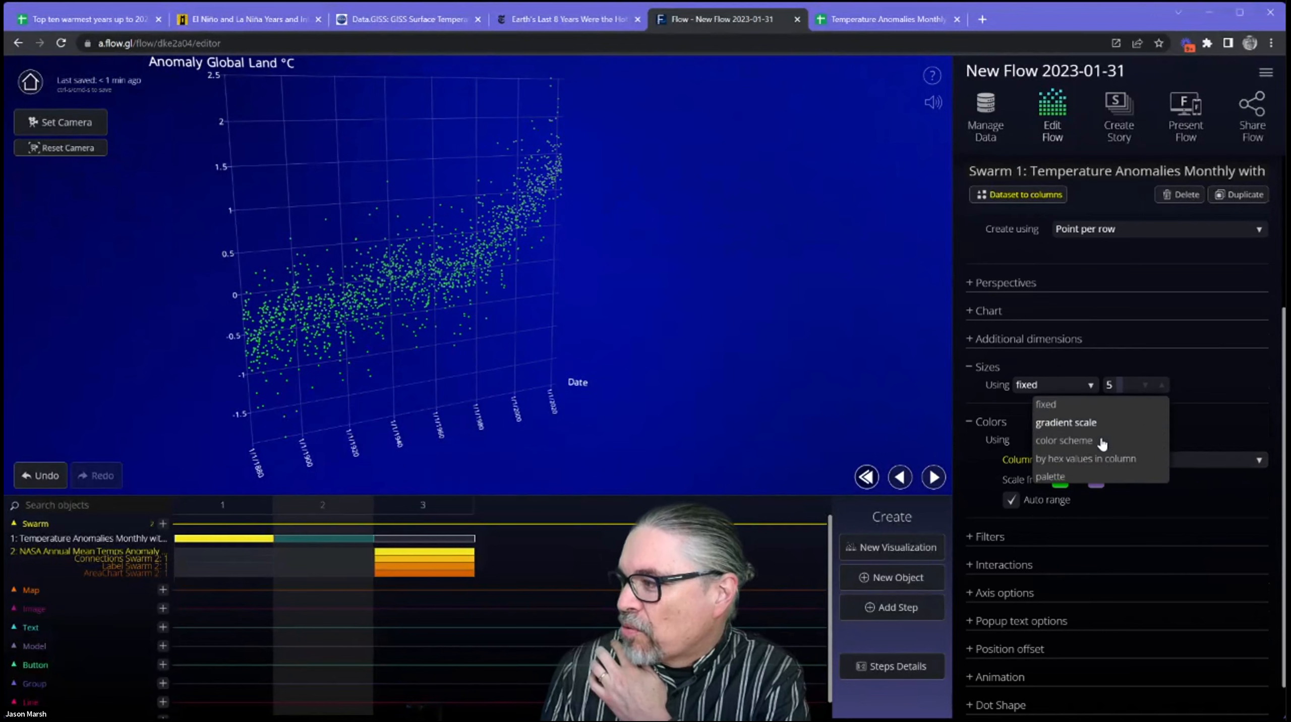
{"action": "left_click", "coordinate": [1089, 477]}
{"action": "scroll", "coordinate": [1138, 540], "scroll_direction": "down", "scroll_amount": 5}
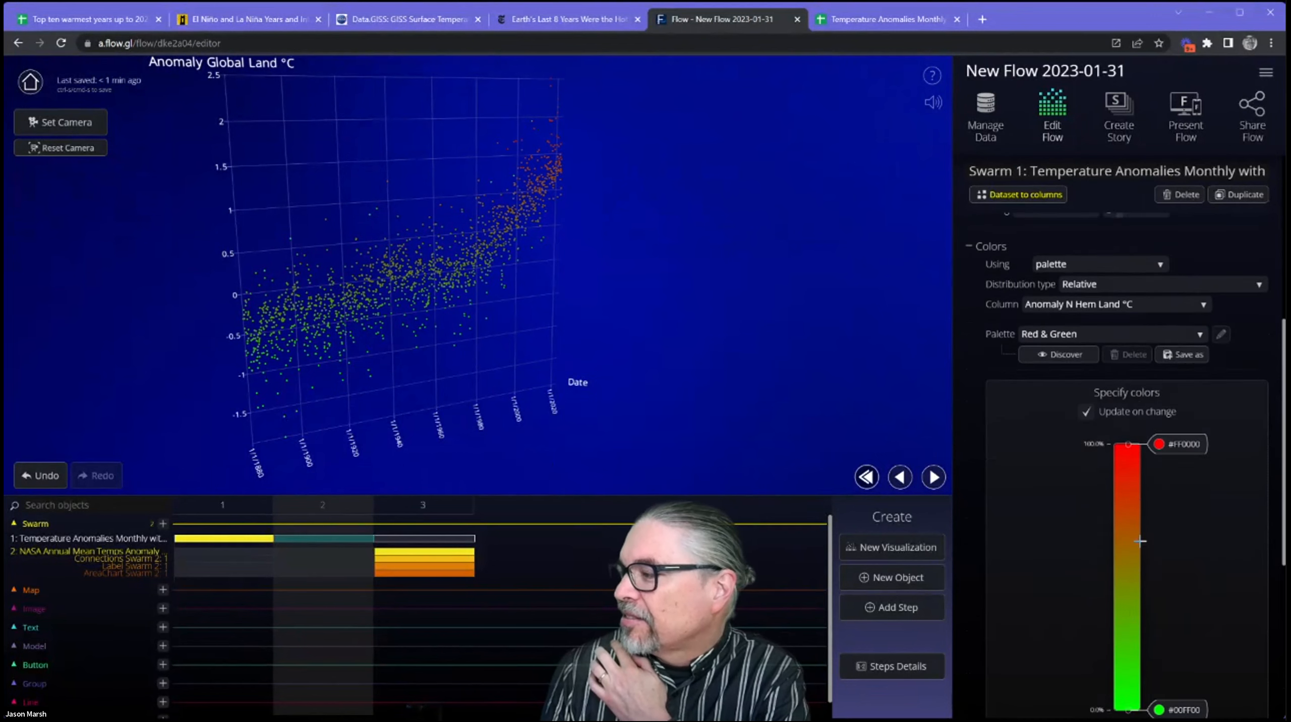
{"action": "scroll", "coordinate": [1119, 498], "scroll_direction": "up", "scroll_amount": 5}
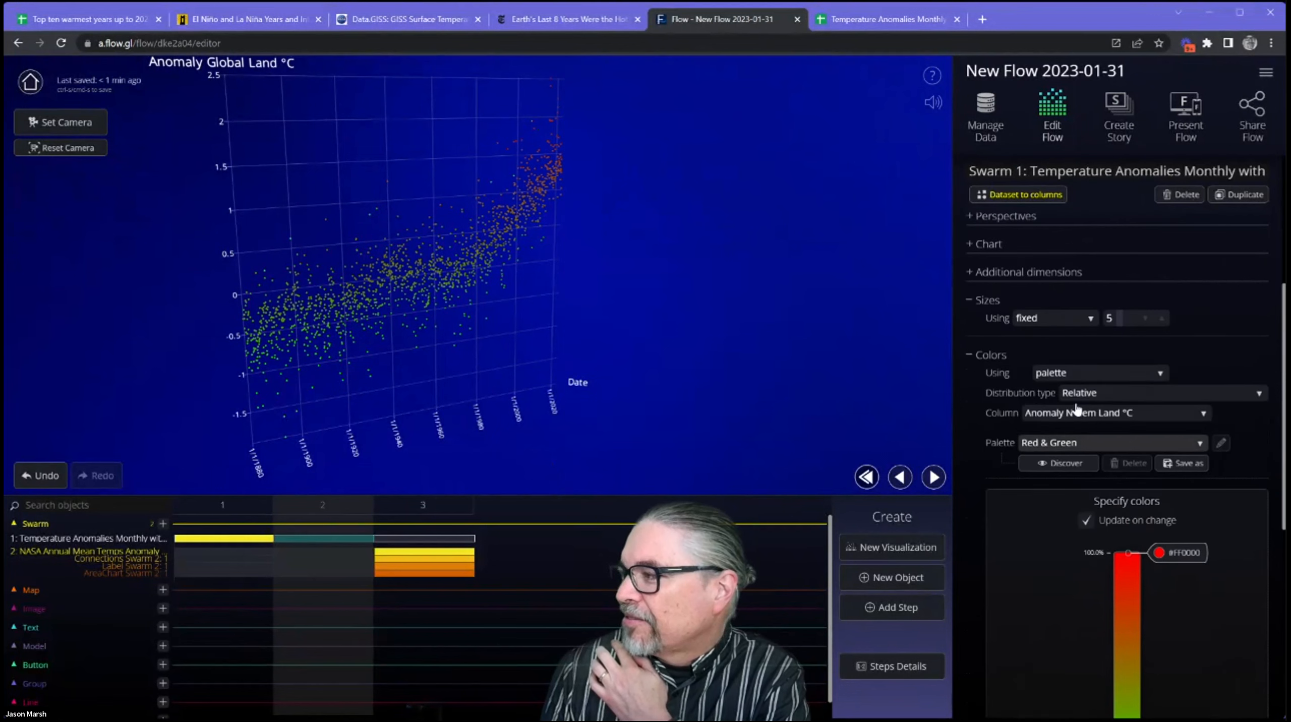
{"action": "left_click", "coordinate": [1006, 356]}
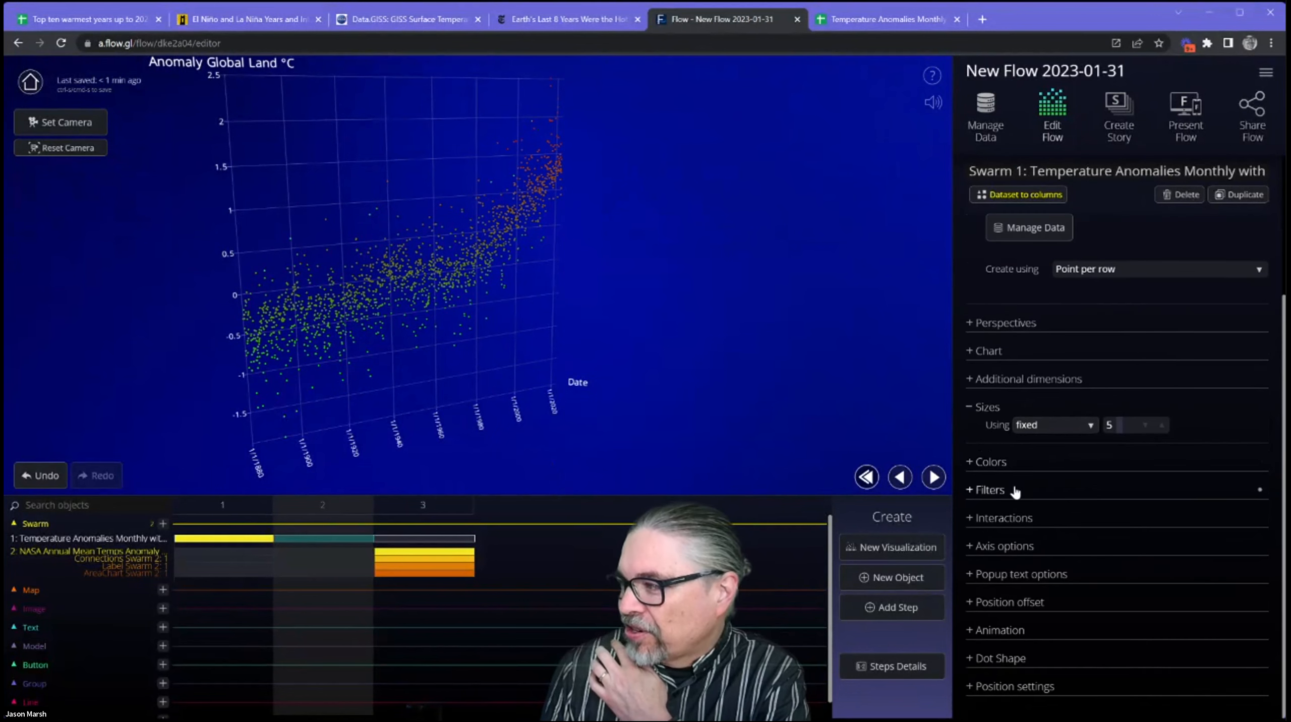
Create a filter on the monthly swarm that shows rows when Year is greater than 1950.
{"action": "left_click", "coordinate": [1009, 492]}
{"action": "left_click", "coordinate": [1133, 468]}
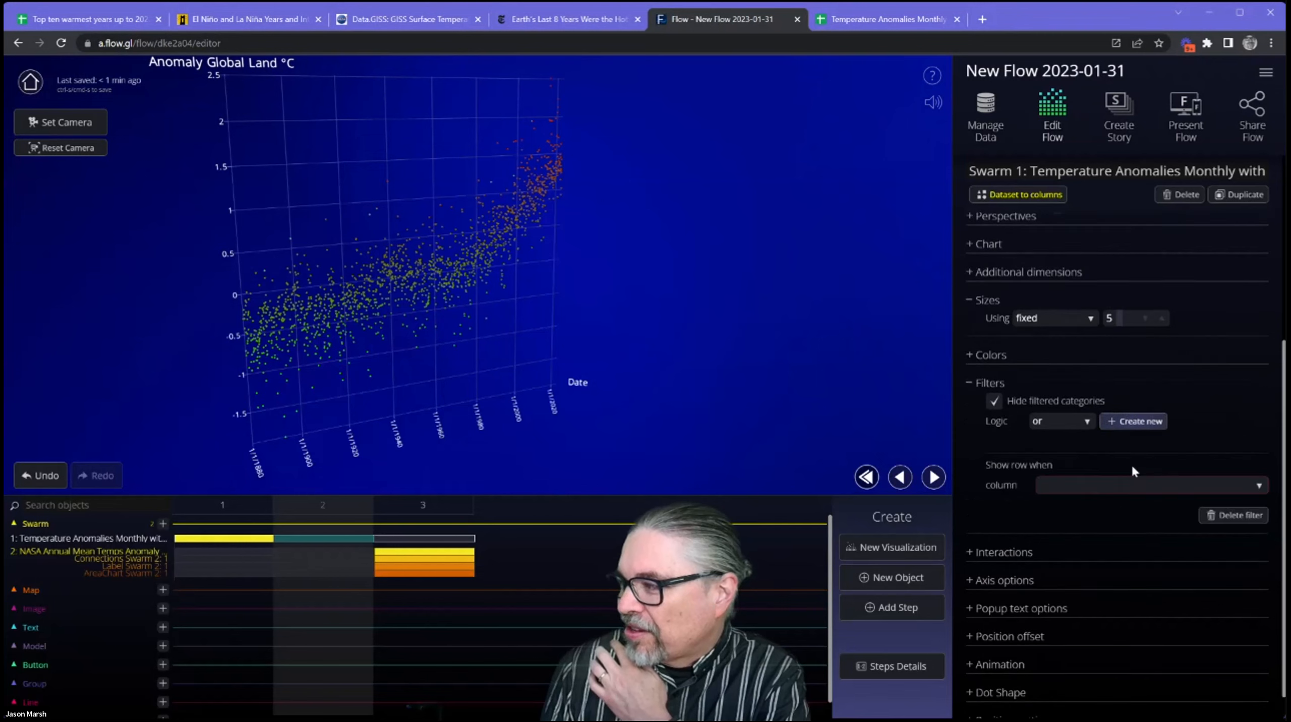
{"action": "left_click", "coordinate": [1101, 486]}
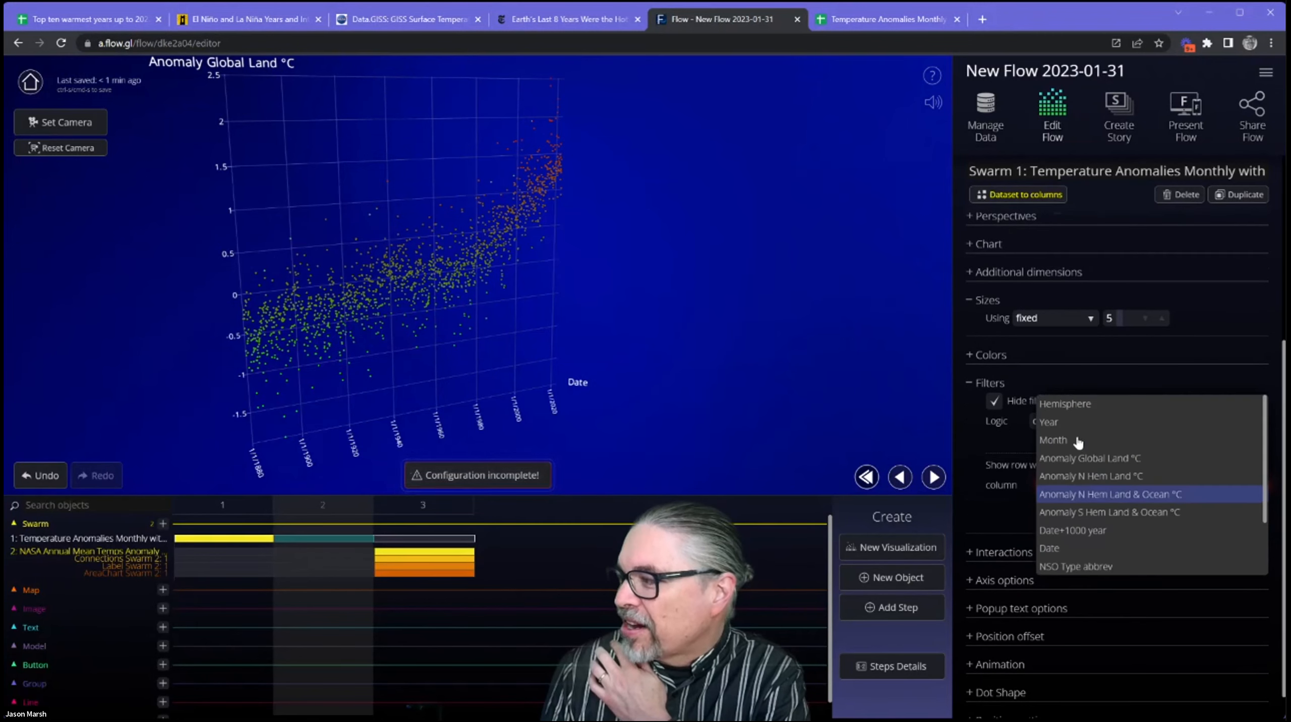
{"action": "left_click", "coordinate": [1073, 427]}
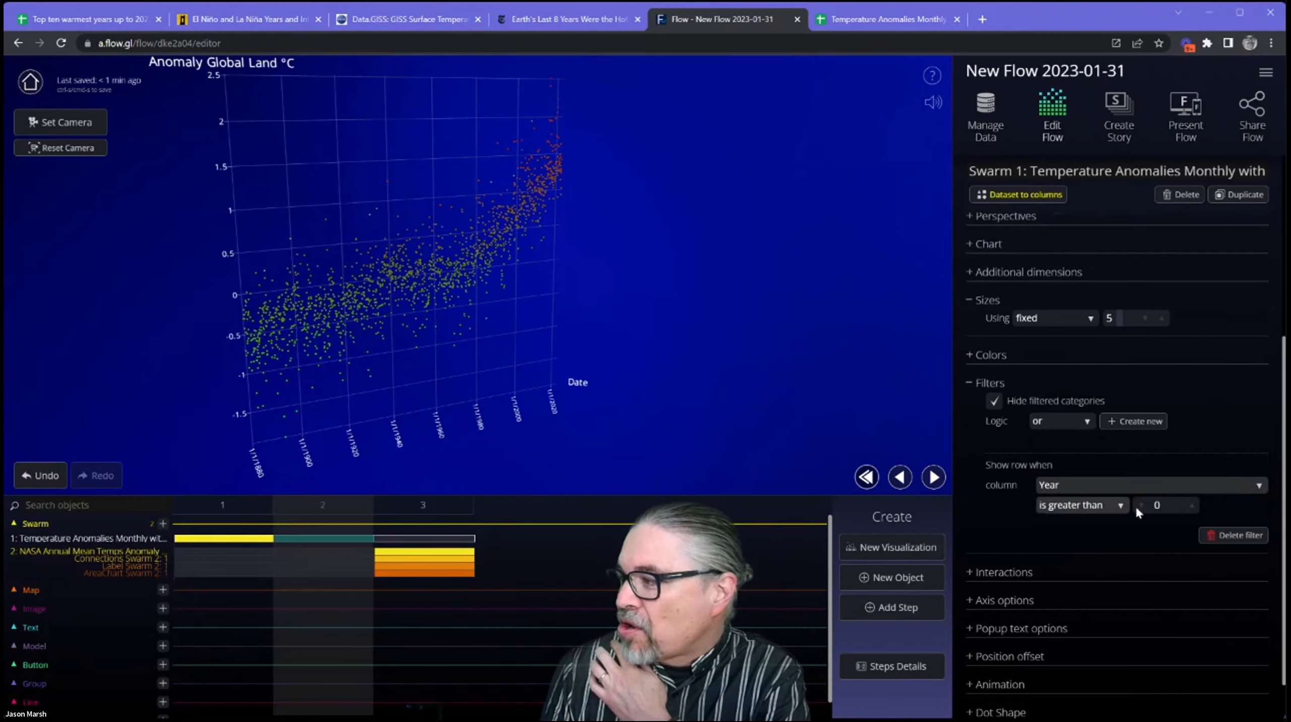
{"action": "left_click", "coordinate": [1161, 504]}
{"action": "type", "text": "1950"}
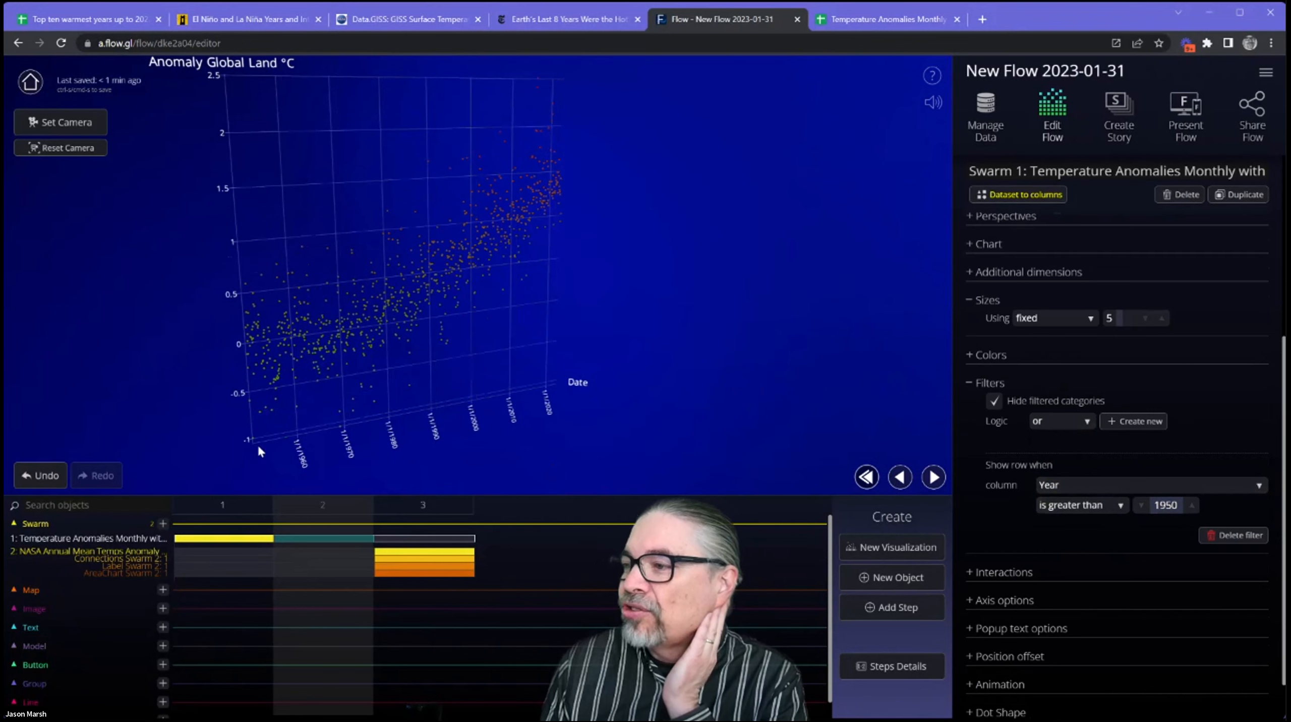
Compare the chart with filtered categories hidden and shown, leave Hide filtered categories off, and collapse the filter settings.
{"action": "left_click", "coordinate": [993, 402]}
{"action": "left_click", "coordinate": [994, 402]}
{"action": "left_click", "coordinate": [994, 402]}
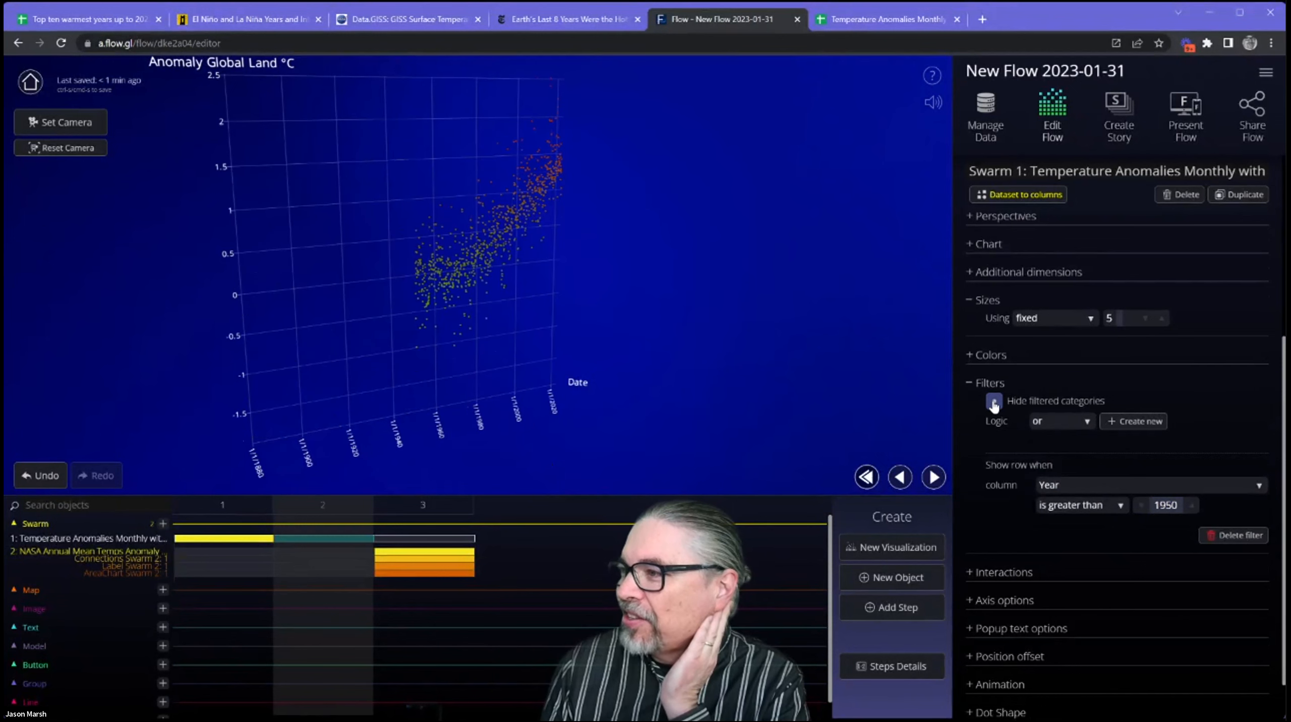
{"action": "left_click", "coordinate": [994, 402]}
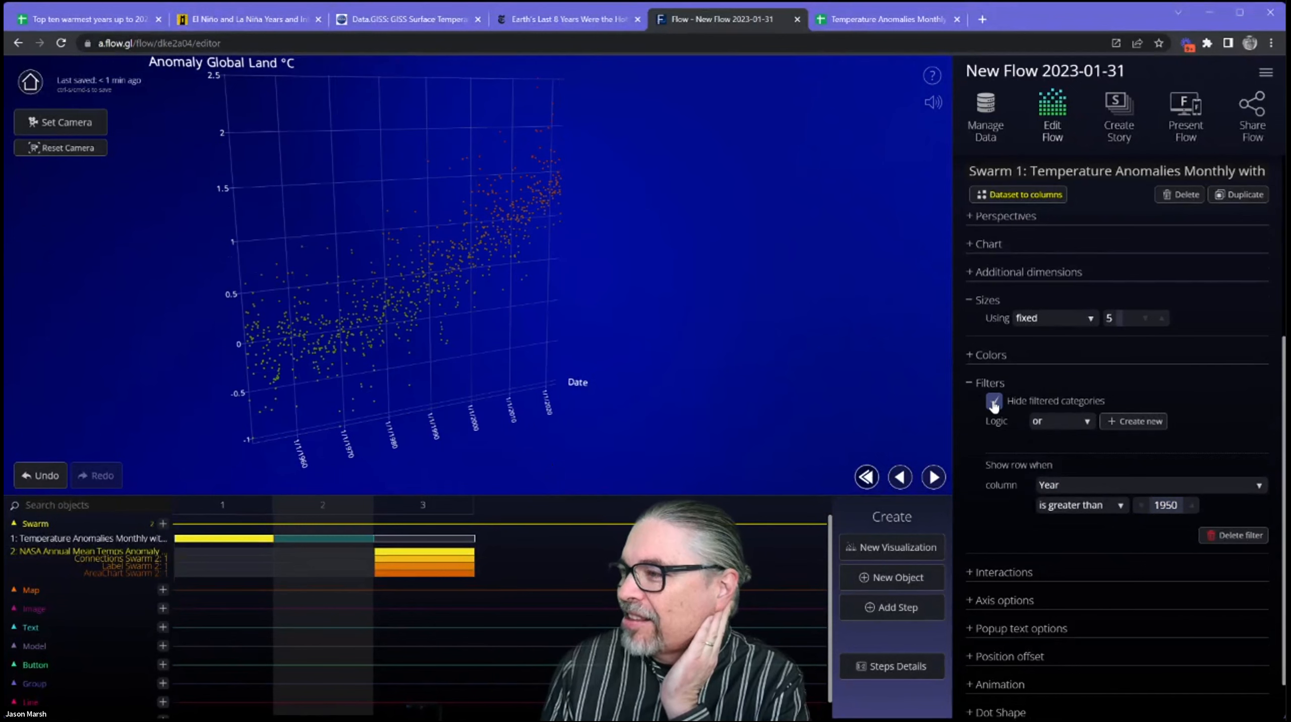
{"action": "left_click", "coordinate": [994, 402]}
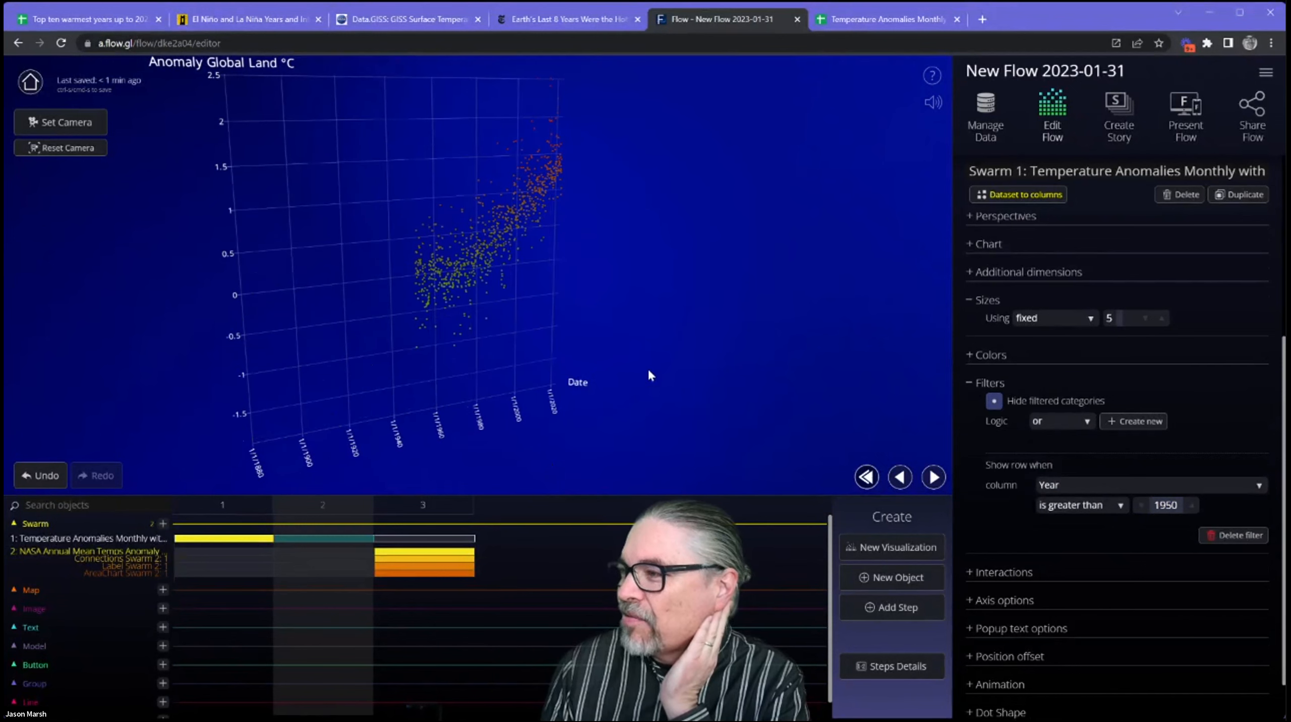
{"action": "left_click_drag", "start_coordinate": [553, 355], "coordinate": [831, 343]}
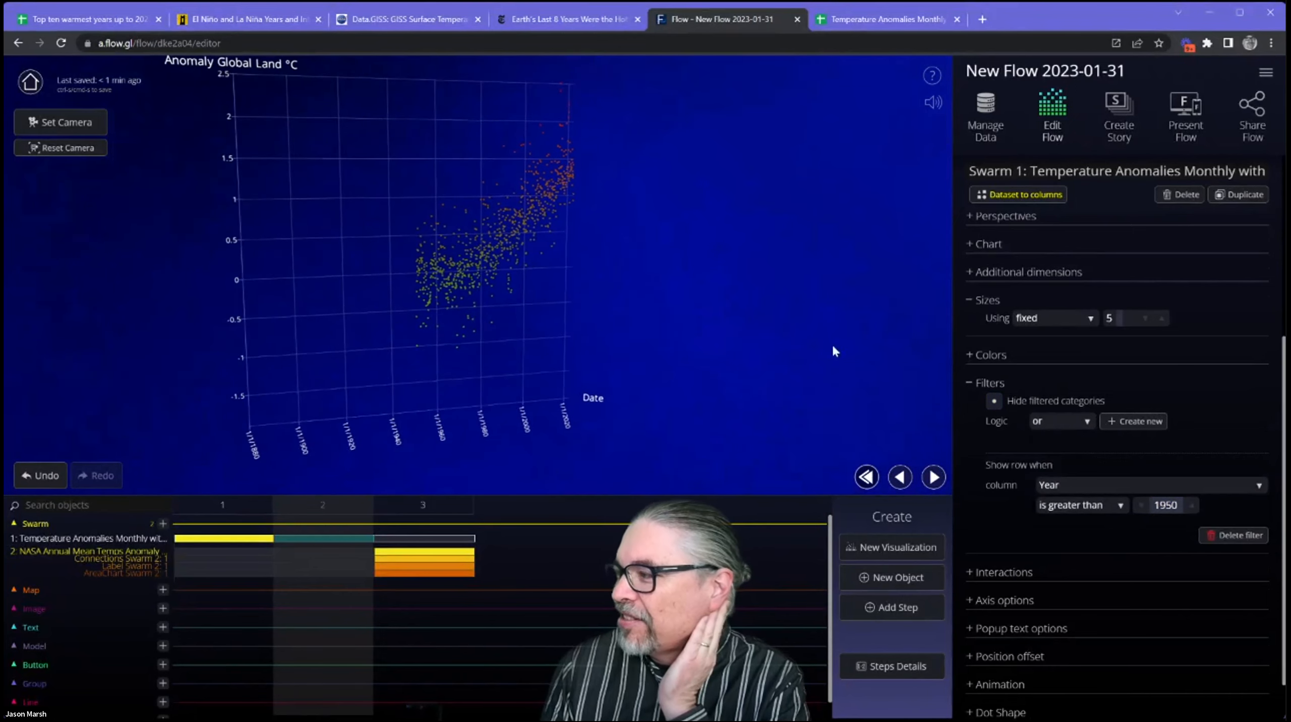
{"action": "left_click", "coordinate": [1085, 385]}
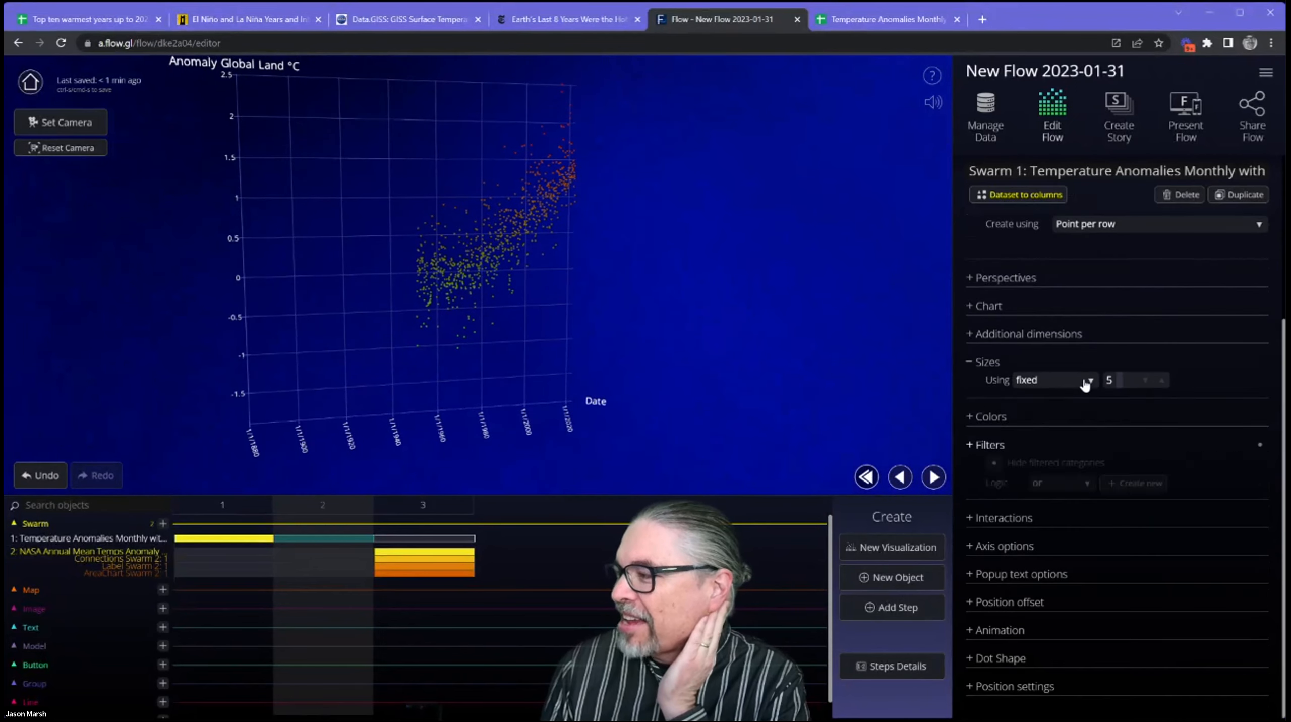
Review the swarm's interaction settings and axis options, checking the rollover popup on a data point.
{"action": "left_click", "coordinate": [1063, 519]}
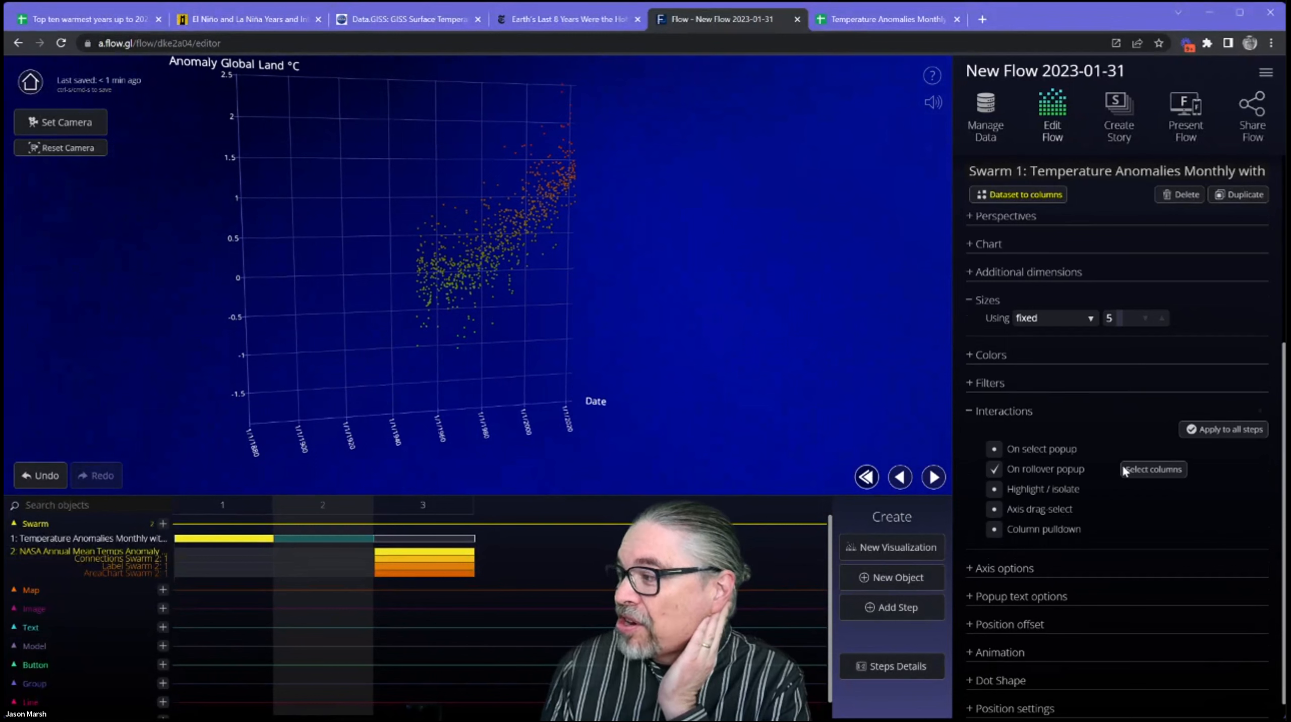
{"action": "mouse_move", "coordinate": [485, 274]}
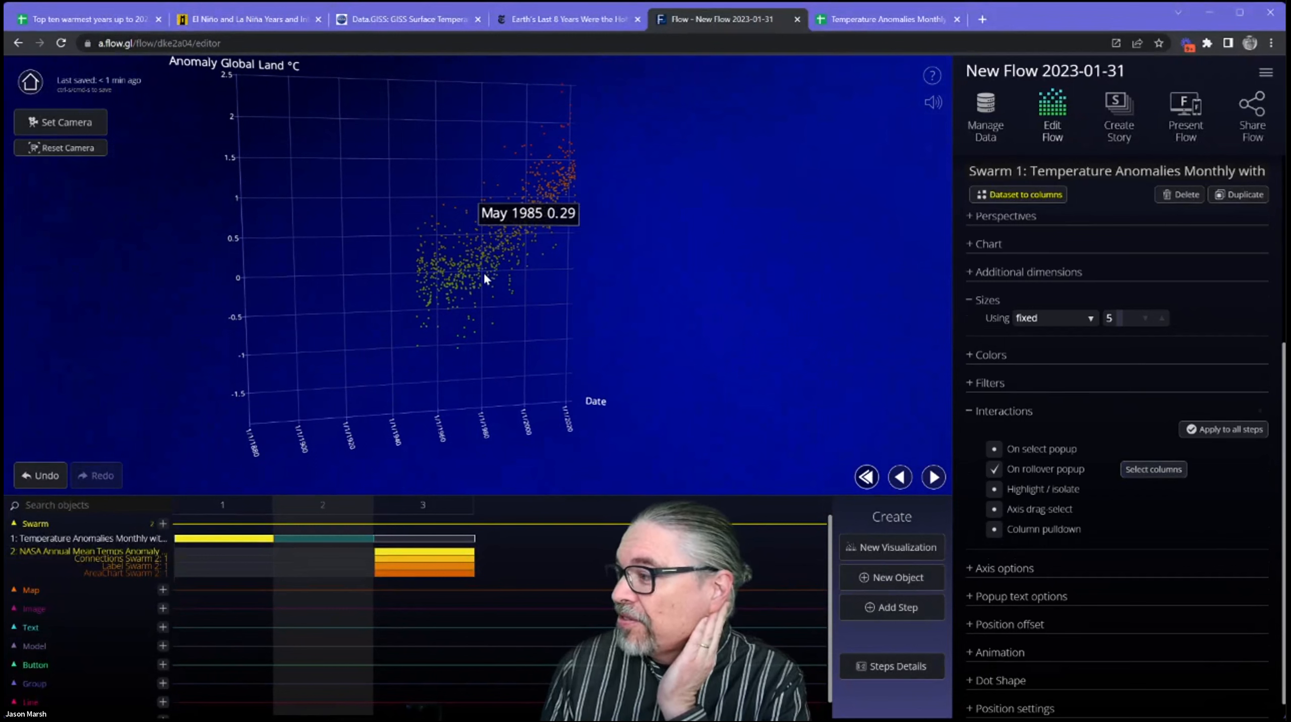
{"action": "left_click", "coordinate": [1020, 412]}
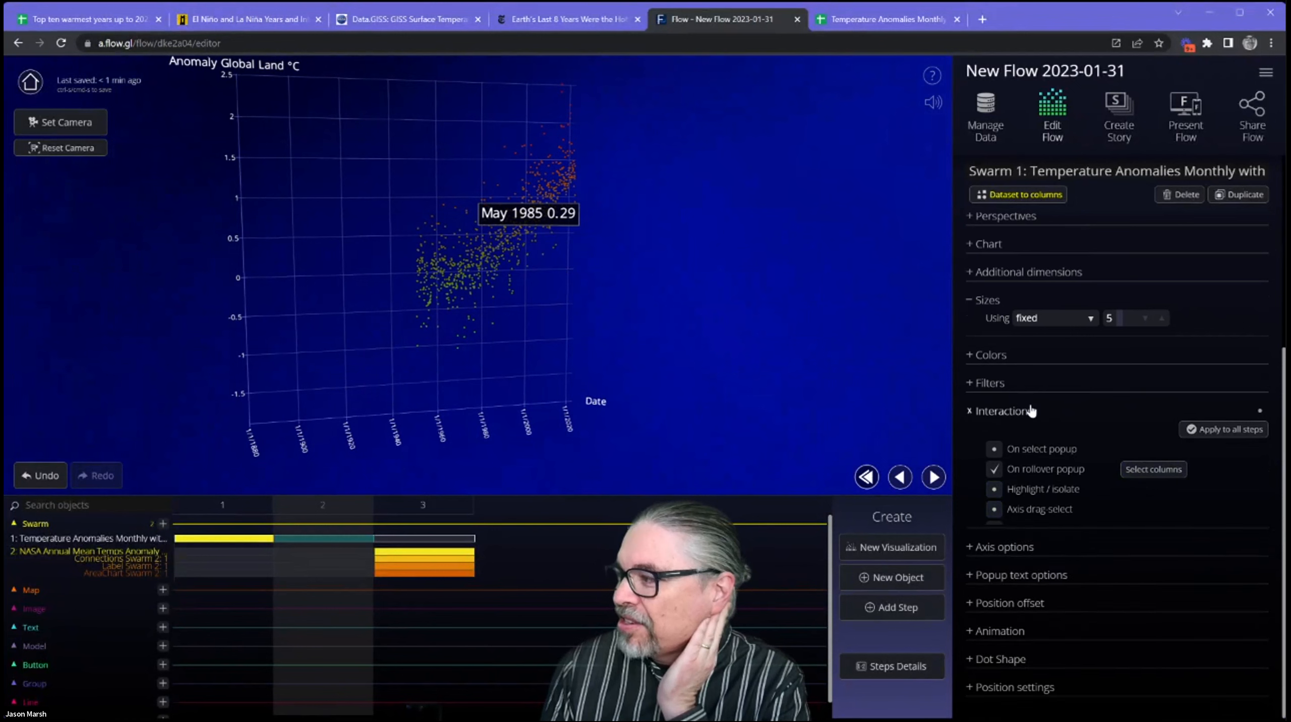
{"action": "left_click", "coordinate": [1034, 547]}
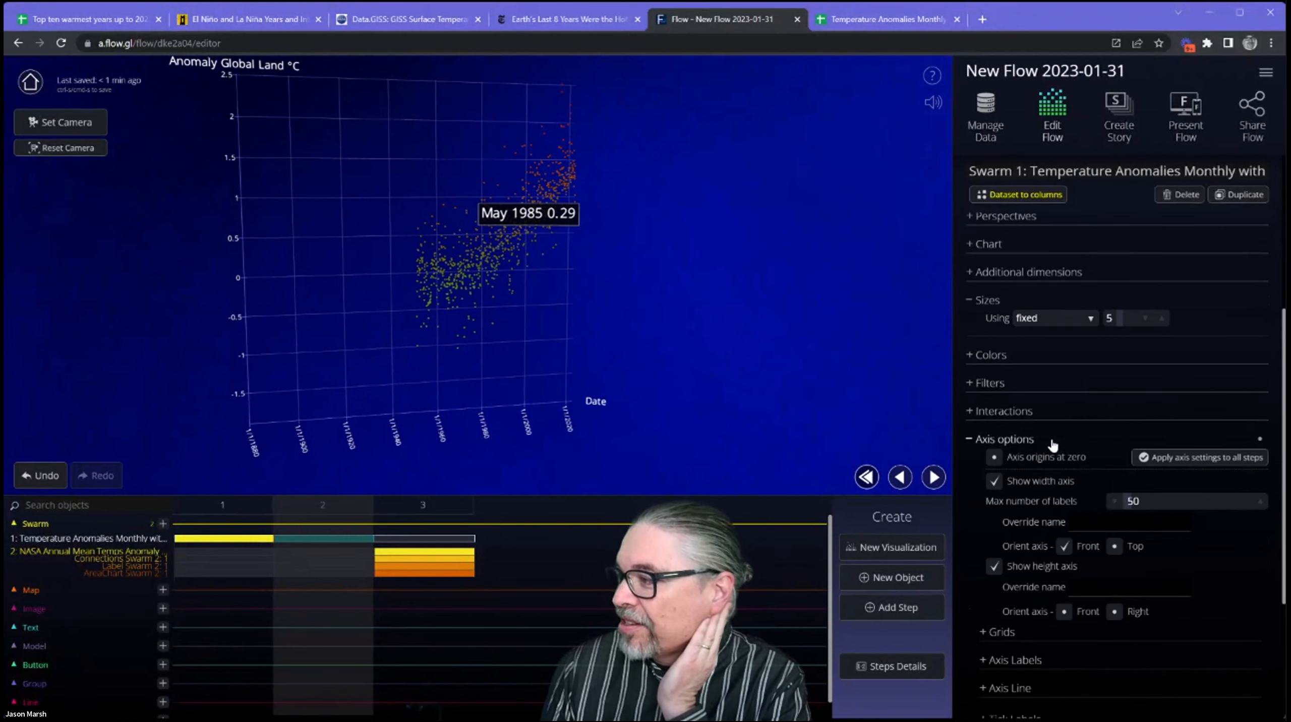
{"action": "left_click", "coordinate": [1050, 441]}
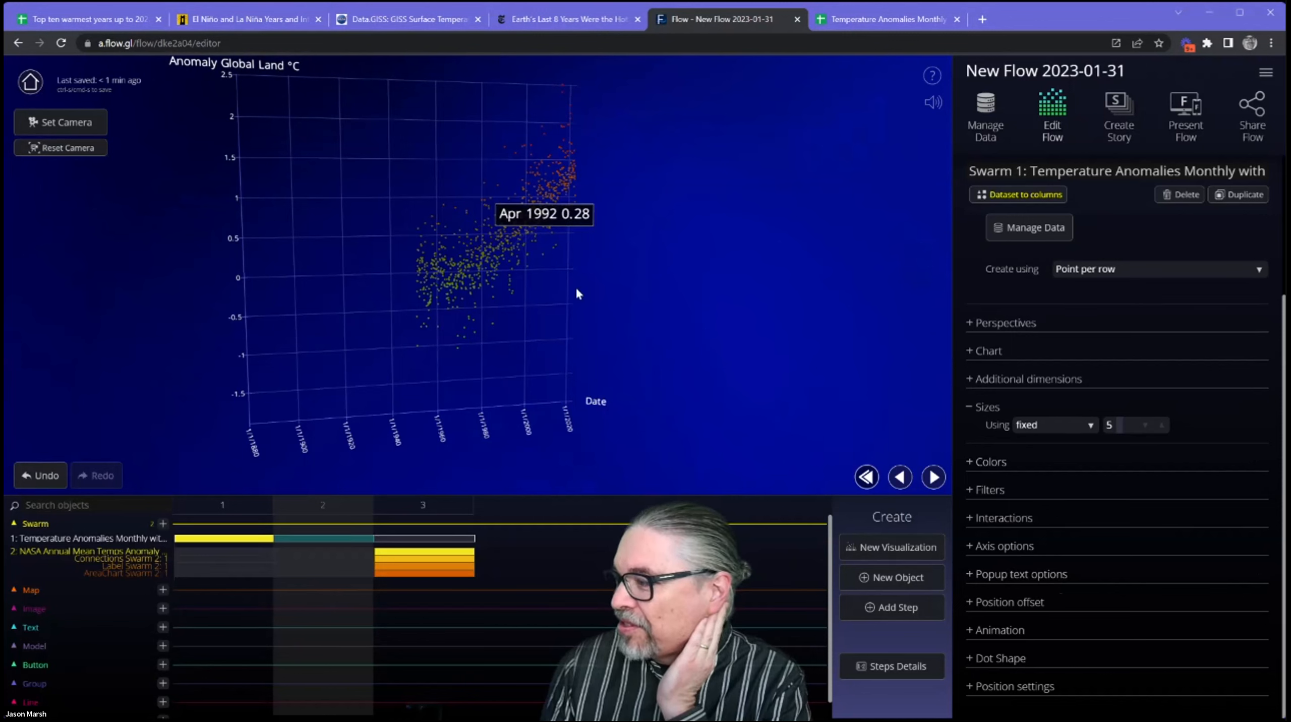
Review the swarm's popup text options, animation settings and position settings without changing them.
{"action": "left_click", "coordinate": [1029, 575]}
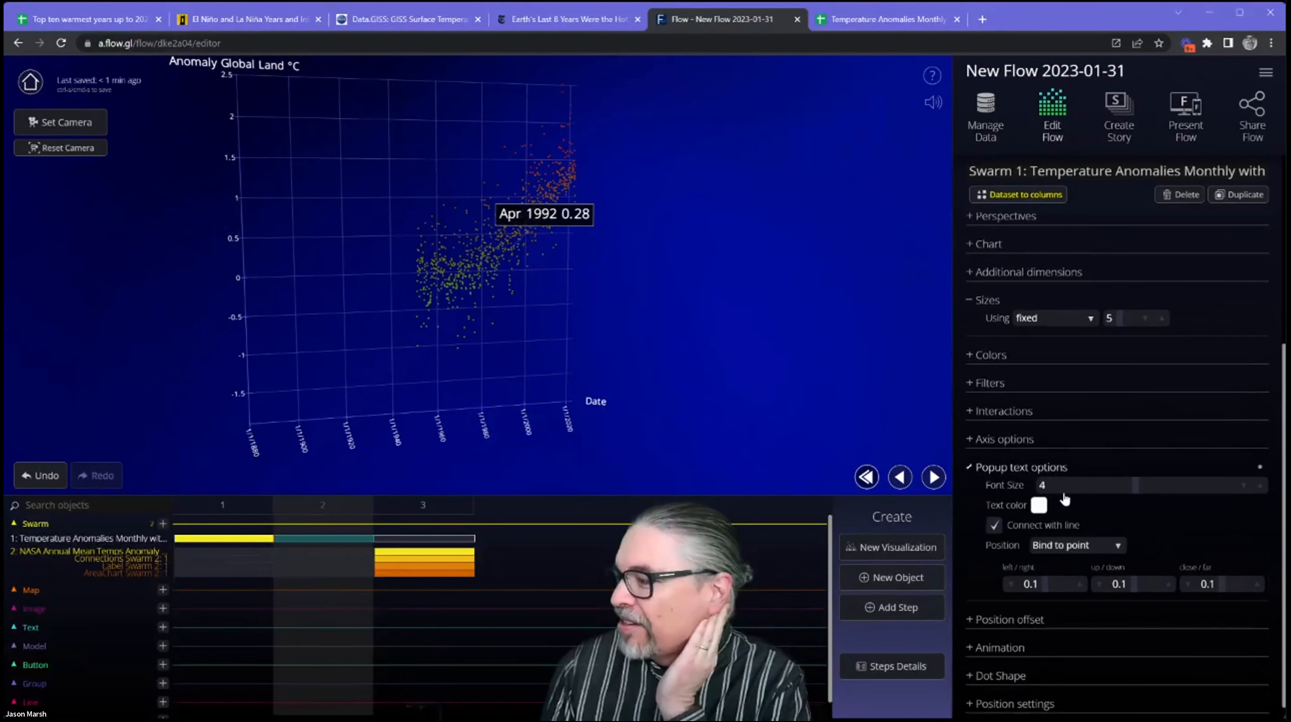
{"action": "left_click", "coordinate": [1042, 473]}
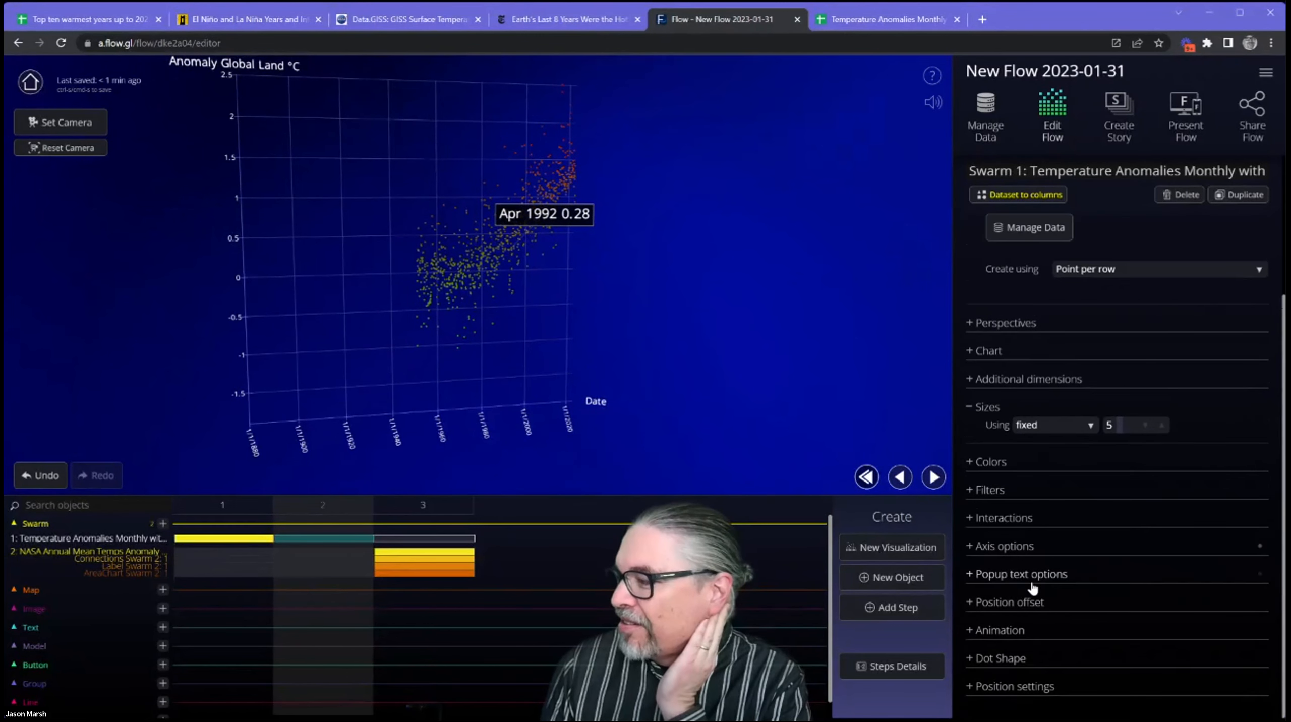
{"action": "left_click", "coordinate": [1019, 633]}
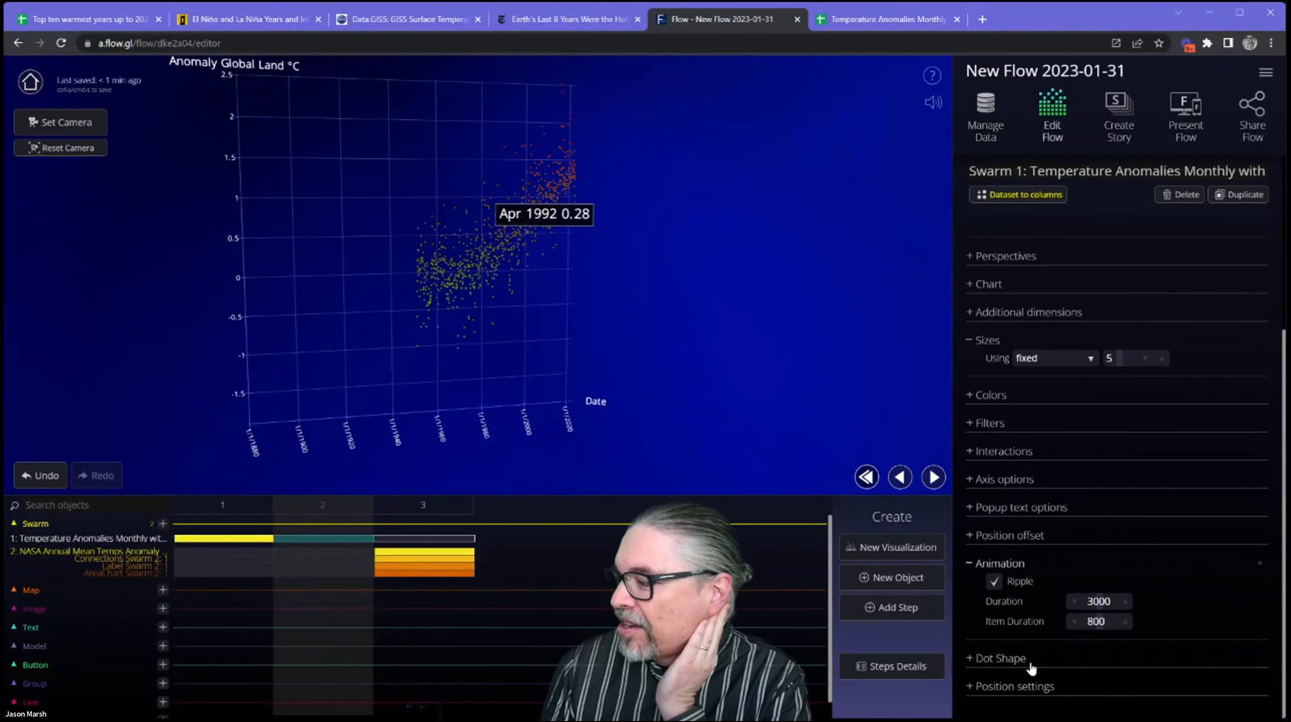
{"action": "left_click", "coordinate": [1035, 686]}
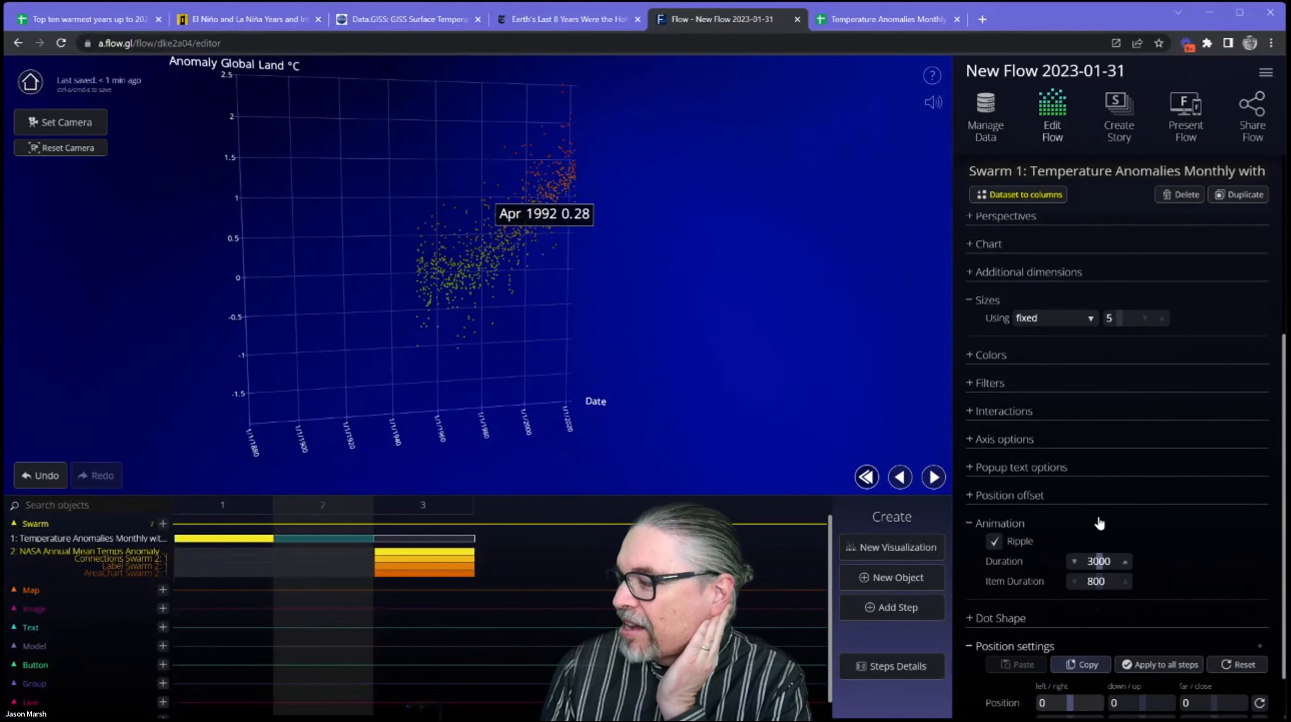
Set the swarm's left/right position to 0.251 and its first rotation value to -40.72, and collapse the position, animation and size settings.
{"action": "left_click_drag", "start_coordinate": [1069, 637], "coordinate": [1105, 591]}
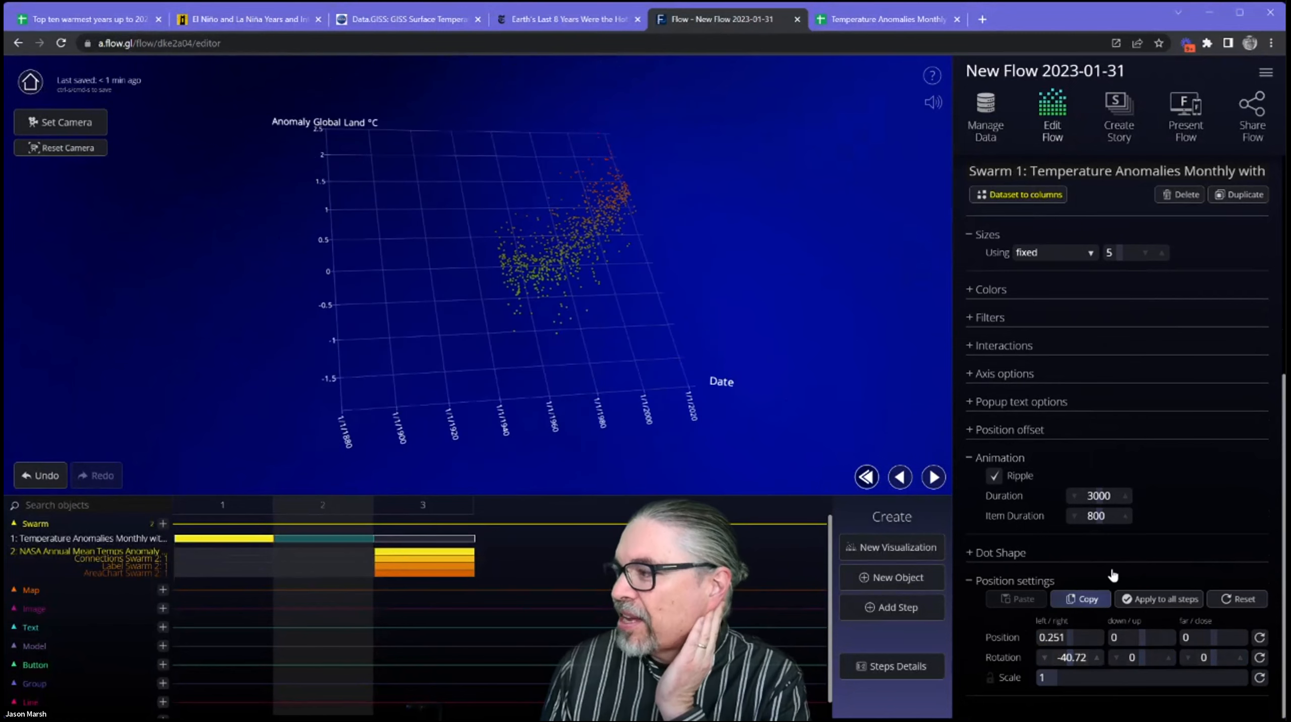
{"action": "left_click", "coordinate": [1019, 582]}
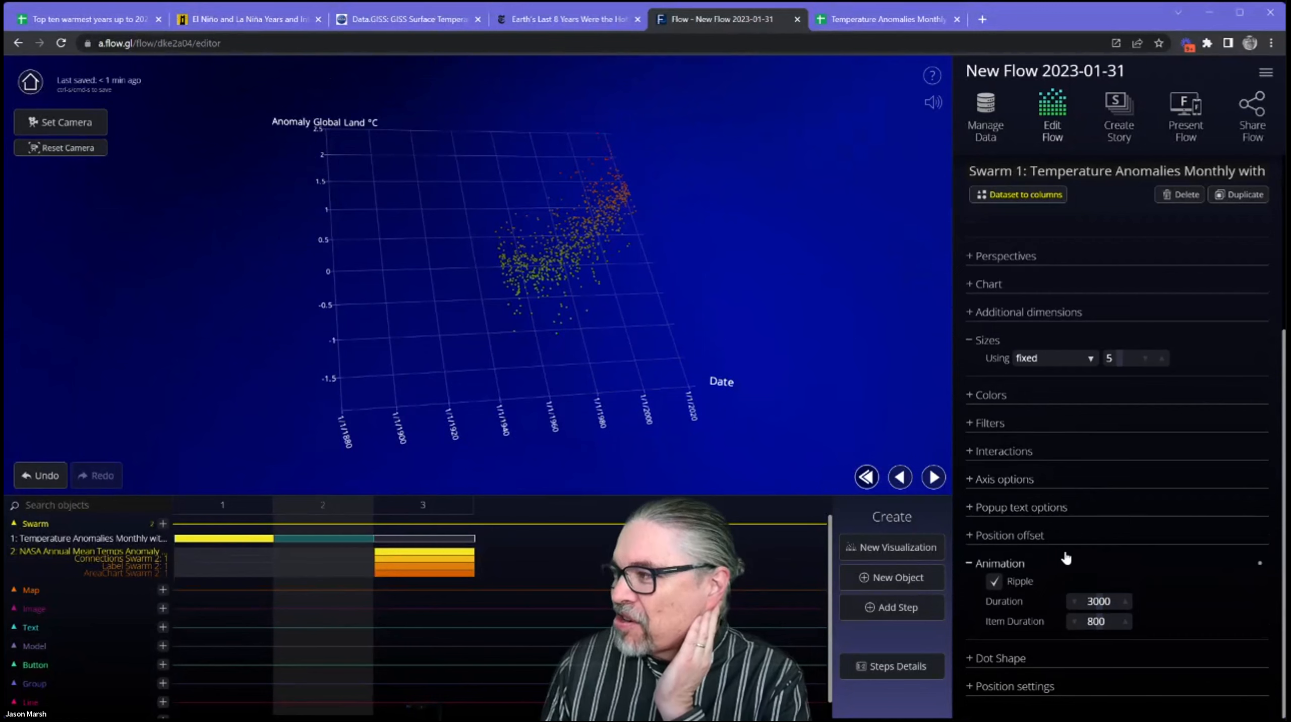
{"action": "left_click", "coordinate": [1066, 558]}
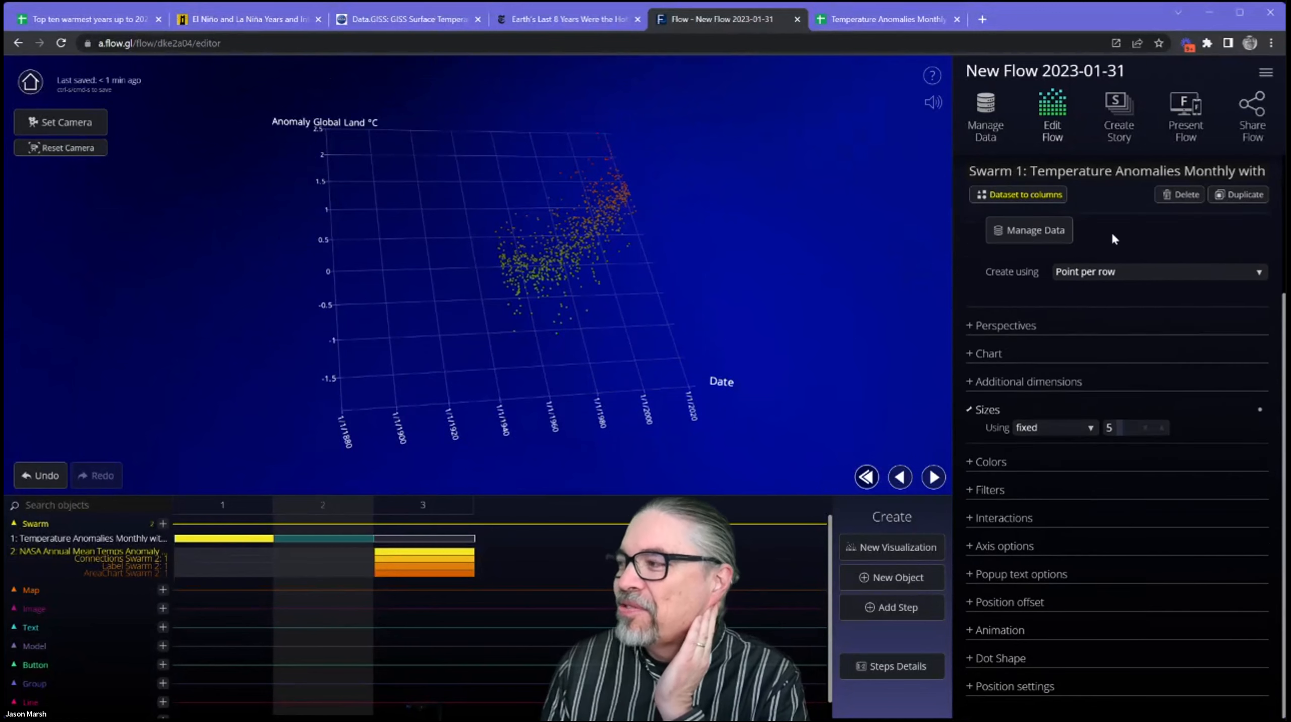
{"action": "left_click", "coordinate": [1092, 409]}
{"action": "scroll", "coordinate": [1092, 349], "scroll_direction": "up", "scroll_amount": 3}
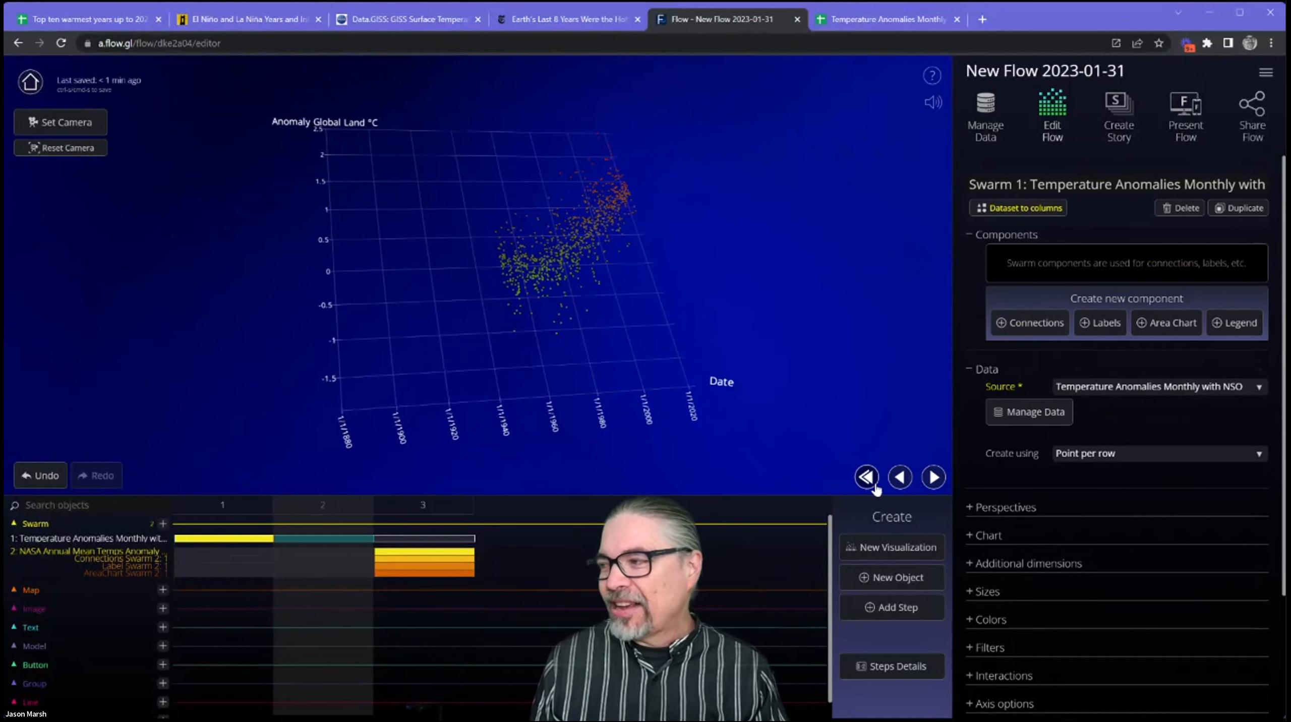
Advance the flow to step 3 and examine the land and sea area chart of annual temperature anomalies from different angles.
{"action": "left_click", "coordinate": [932, 477]}
{"action": "left_click", "coordinate": [933, 478]}
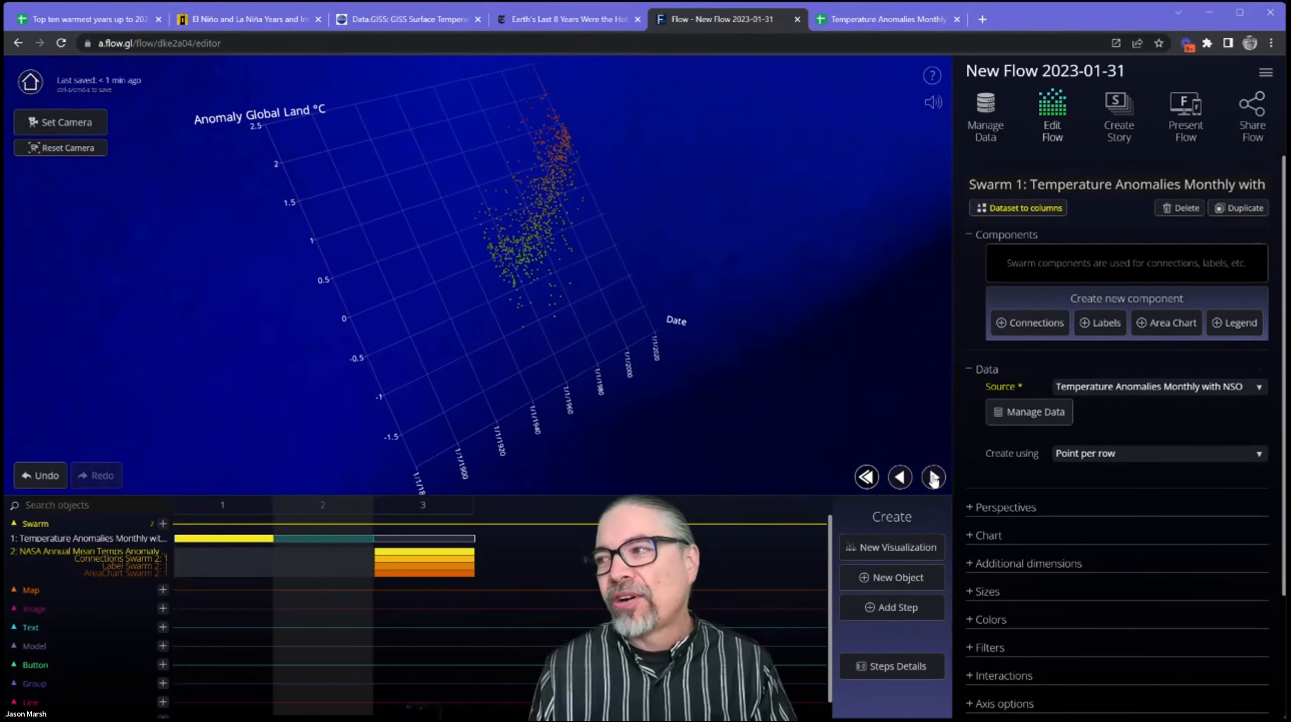
{"action": "left_click", "coordinate": [933, 478]}
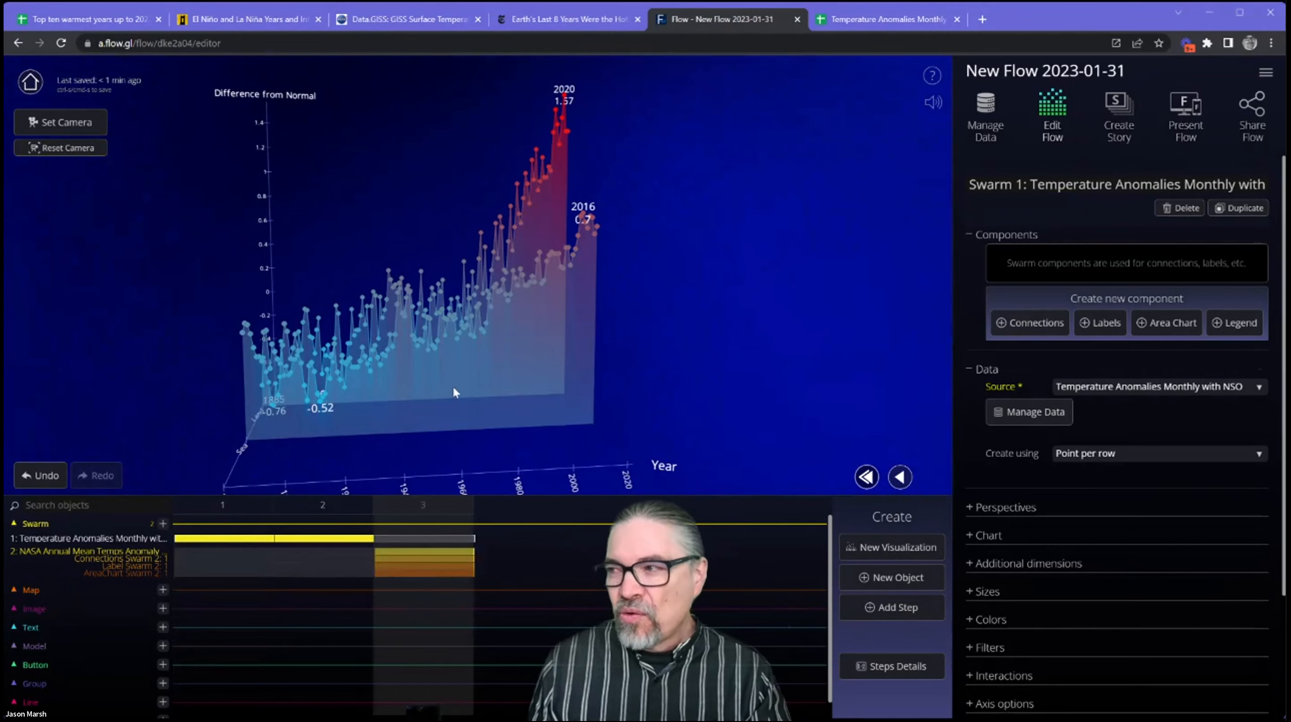
{"action": "left_click_drag", "start_coordinate": [315, 342], "coordinate": [367, 325]}
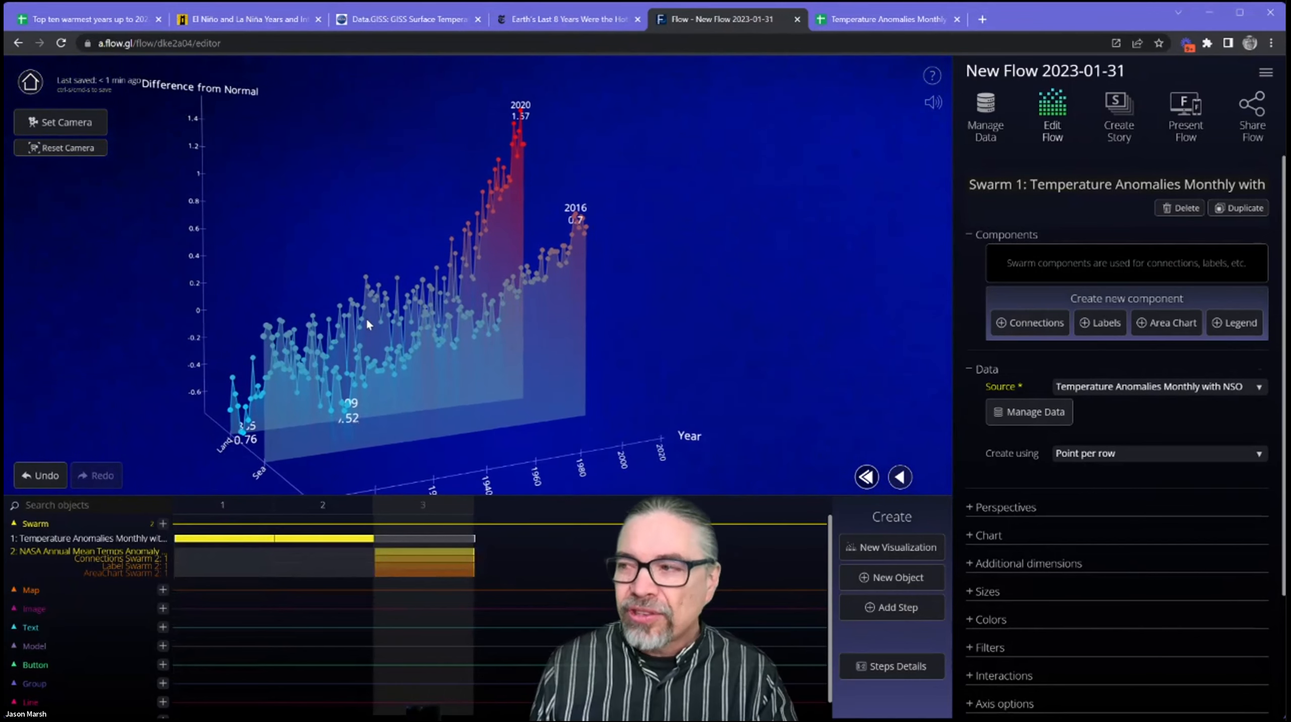
{"action": "left_click_drag", "start_coordinate": [567, 331], "coordinate": [258, 250]}
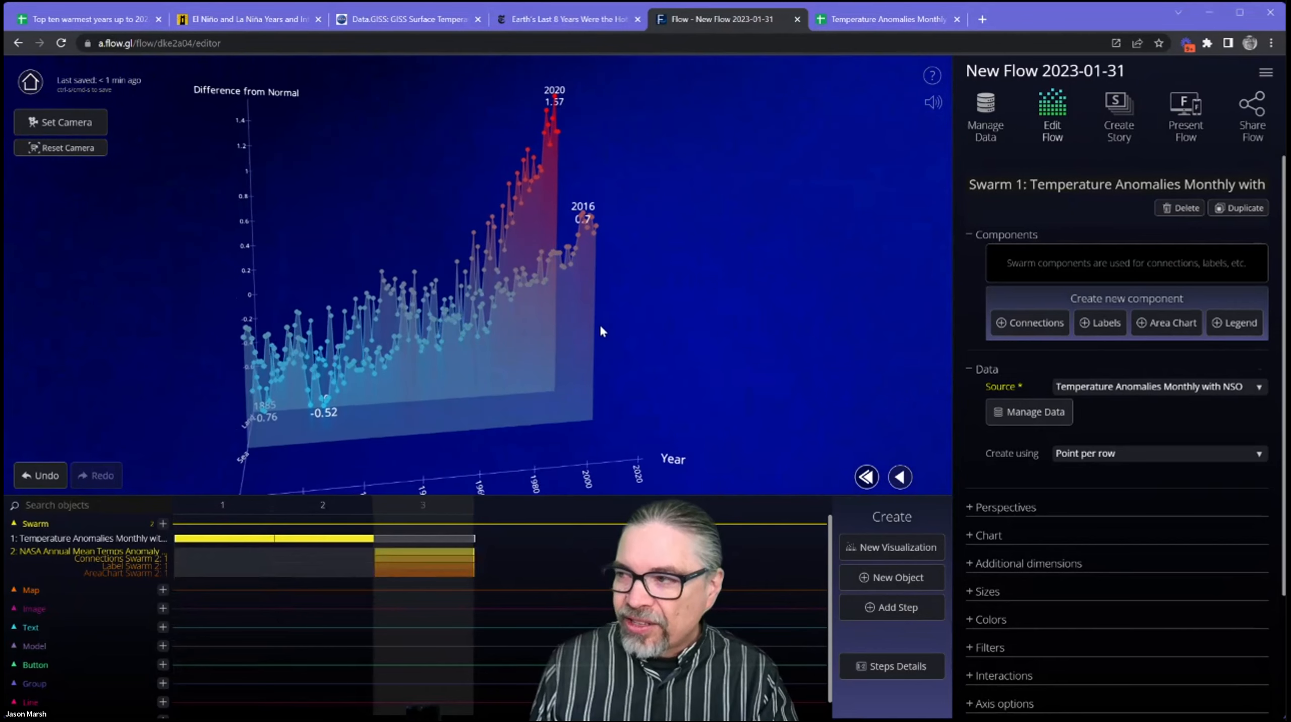
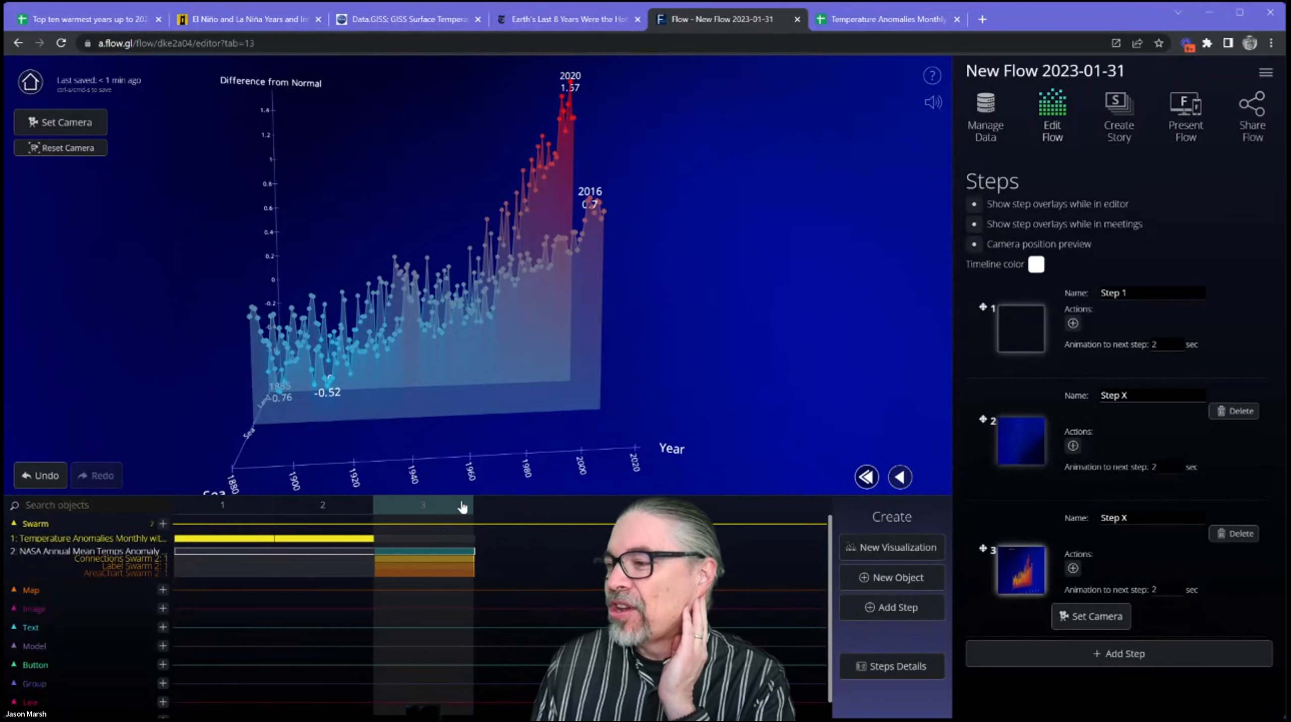
Add step 4 as a duplicate of the current step and open the NASA annual mean temperature swarm's settings in it.
{"action": "left_click", "coordinate": [888, 608]}
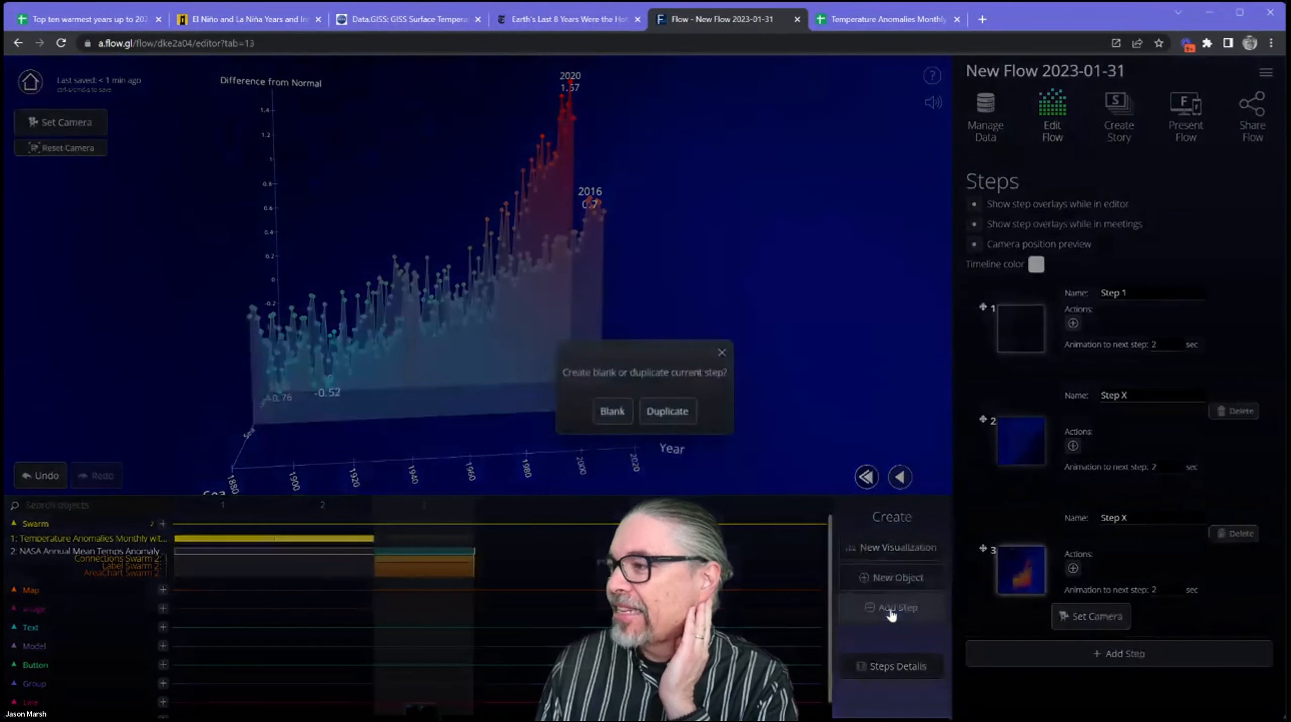
{"action": "left_click", "coordinate": [678, 421]}
{"action": "left_click", "coordinate": [518, 554]}
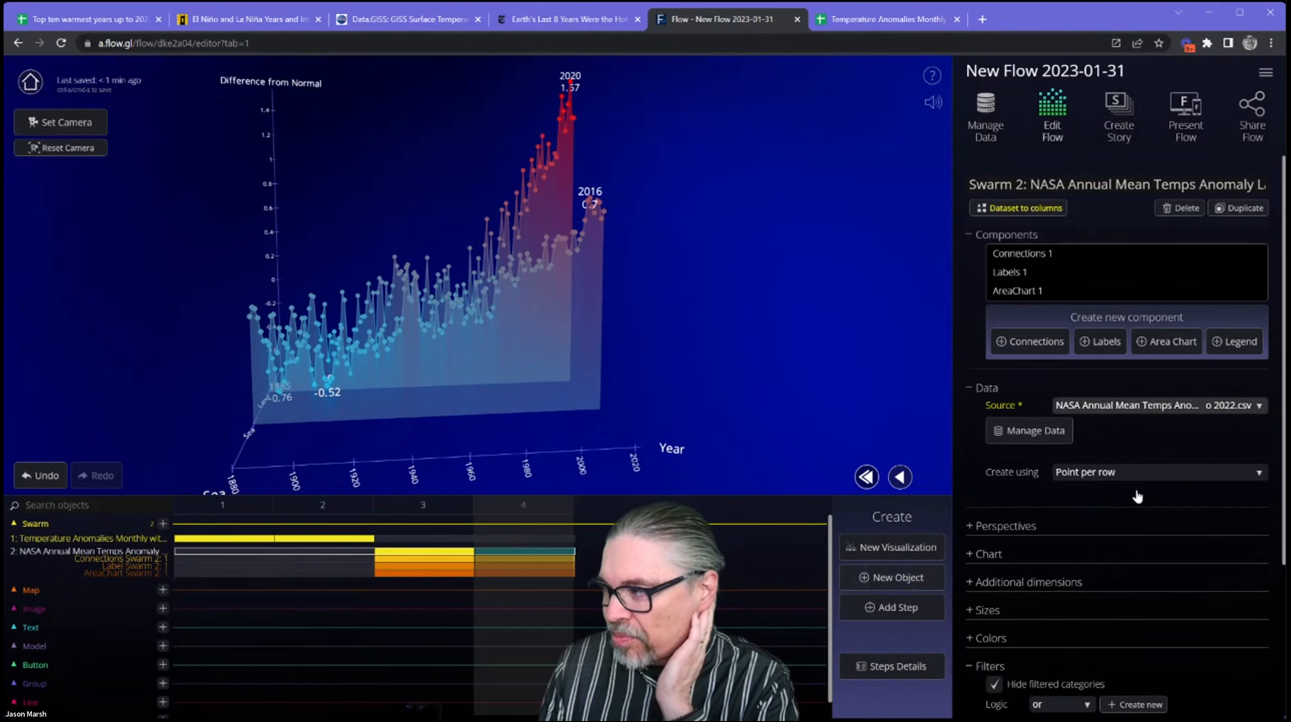
Add a filter showing rows where Year is greater than 2000, and replay the transition from step 3 to step 4.
{"action": "scroll", "coordinate": [1120, 542], "scroll_direction": "down", "scroll_amount": 3}
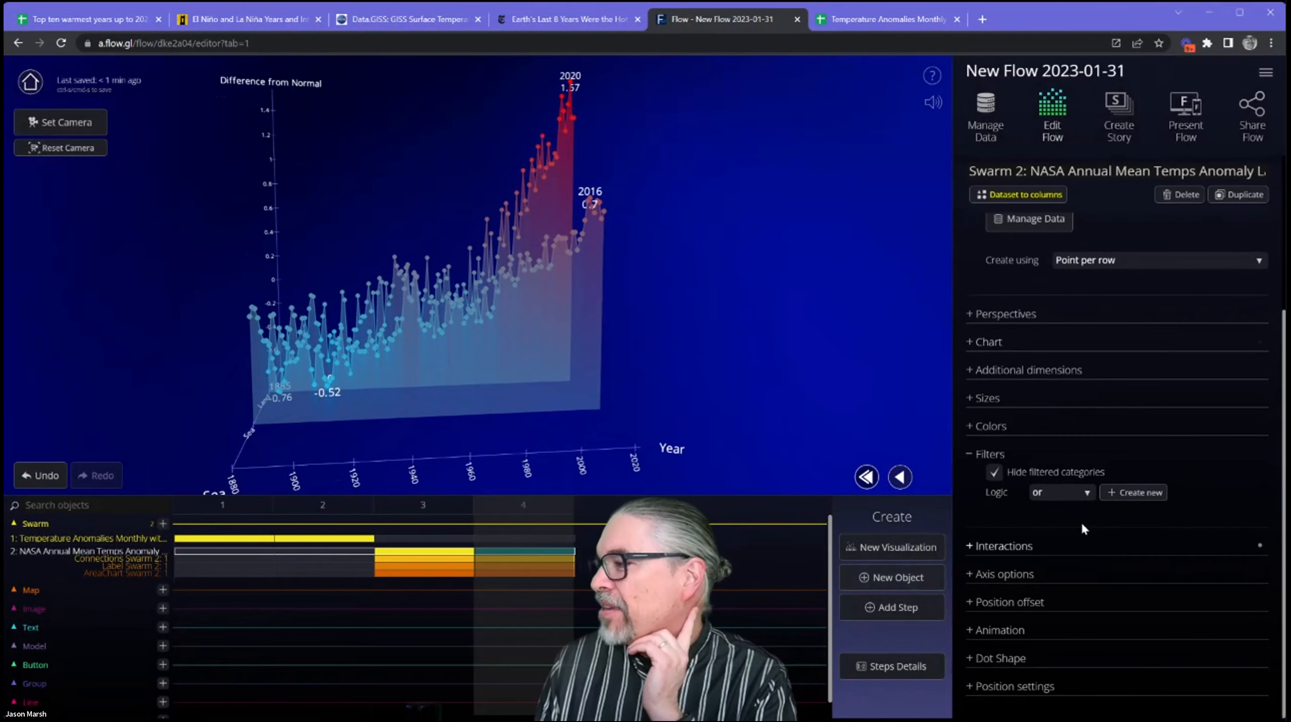
{"action": "left_click", "coordinate": [1141, 503]}
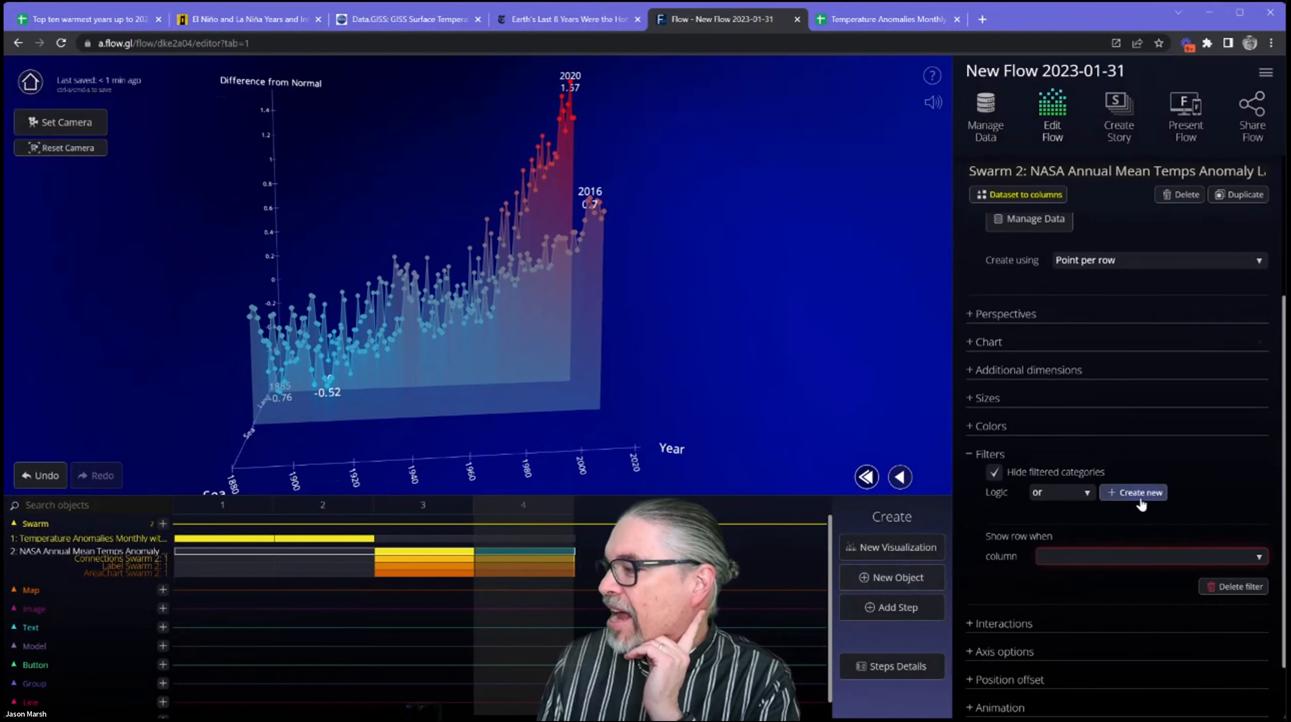
{"action": "left_click", "coordinate": [1155, 556]}
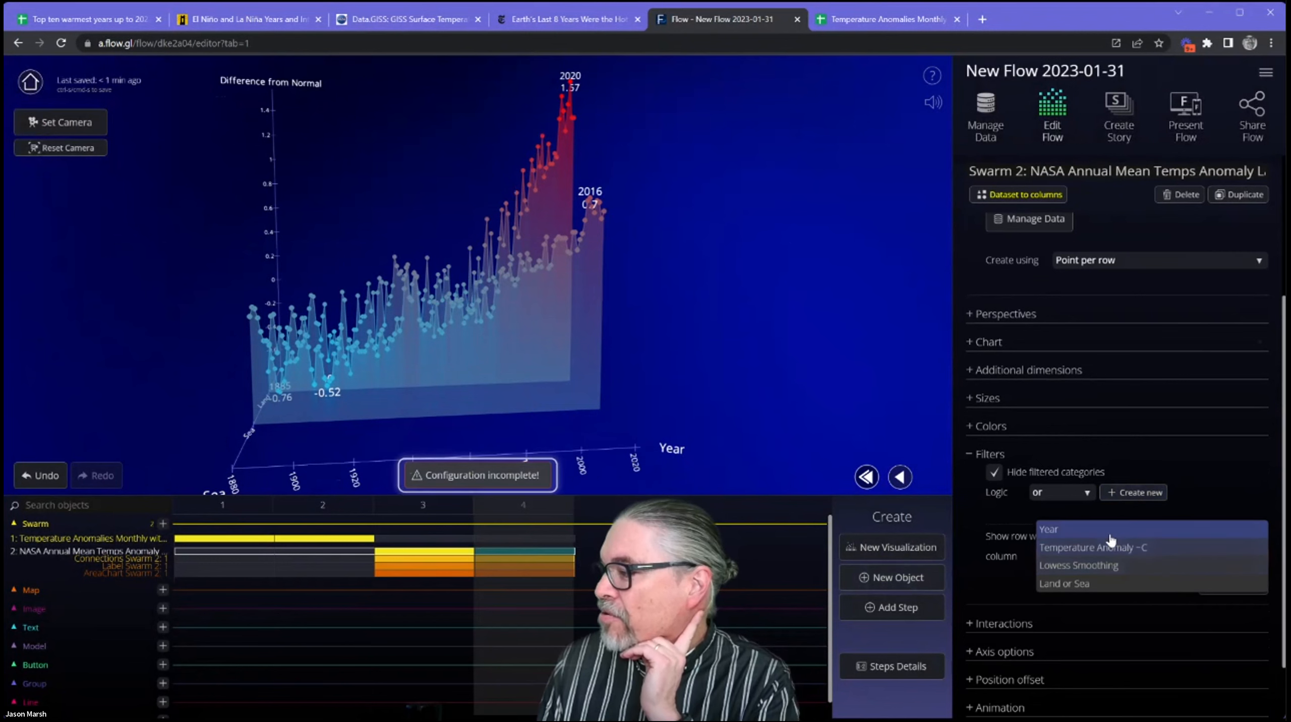
{"action": "left_click", "coordinate": [1123, 532]}
{"action": "left_click", "coordinate": [1165, 576]}
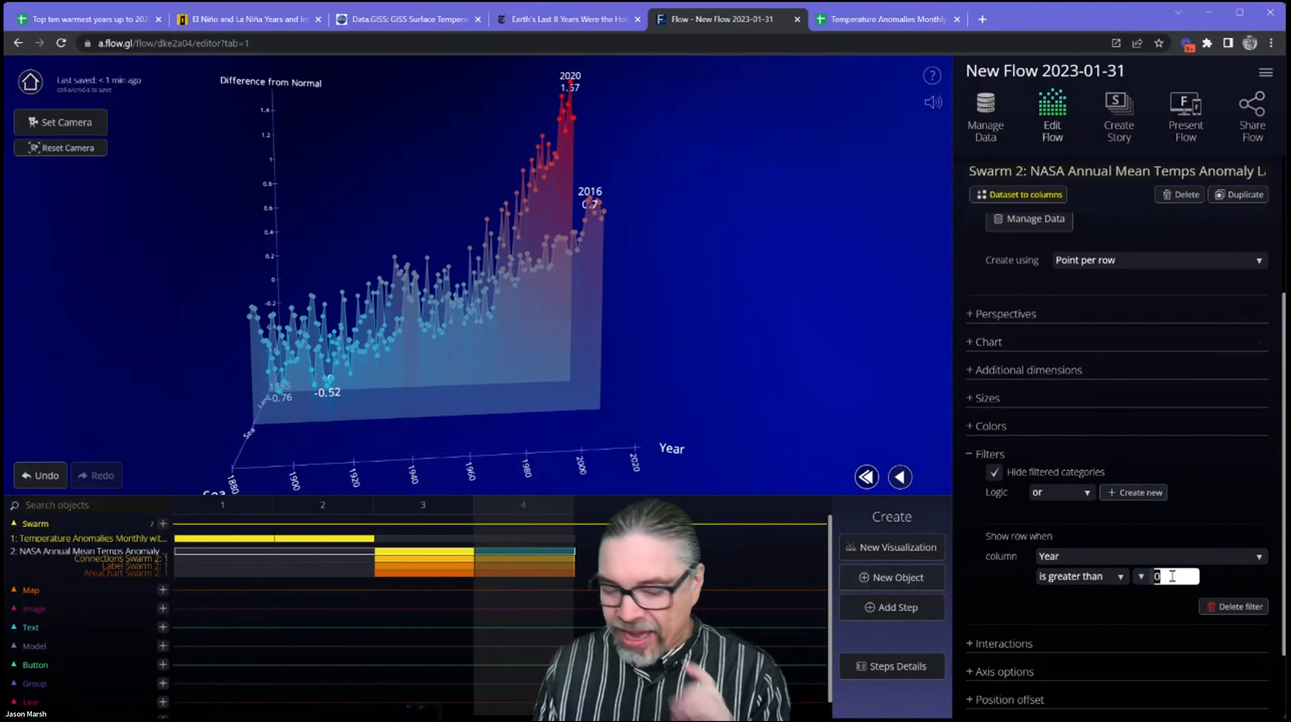
{"action": "type", "text": "2000"}
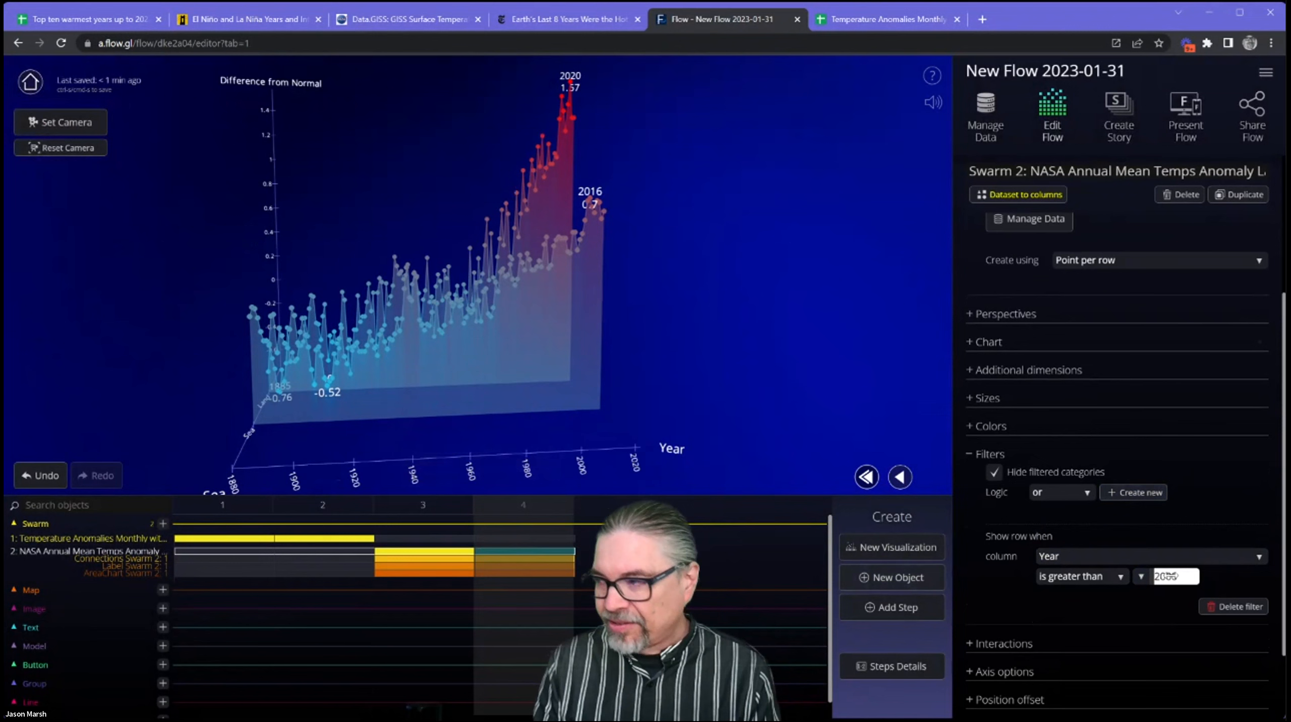
{"action": "key", "text": "Return"}
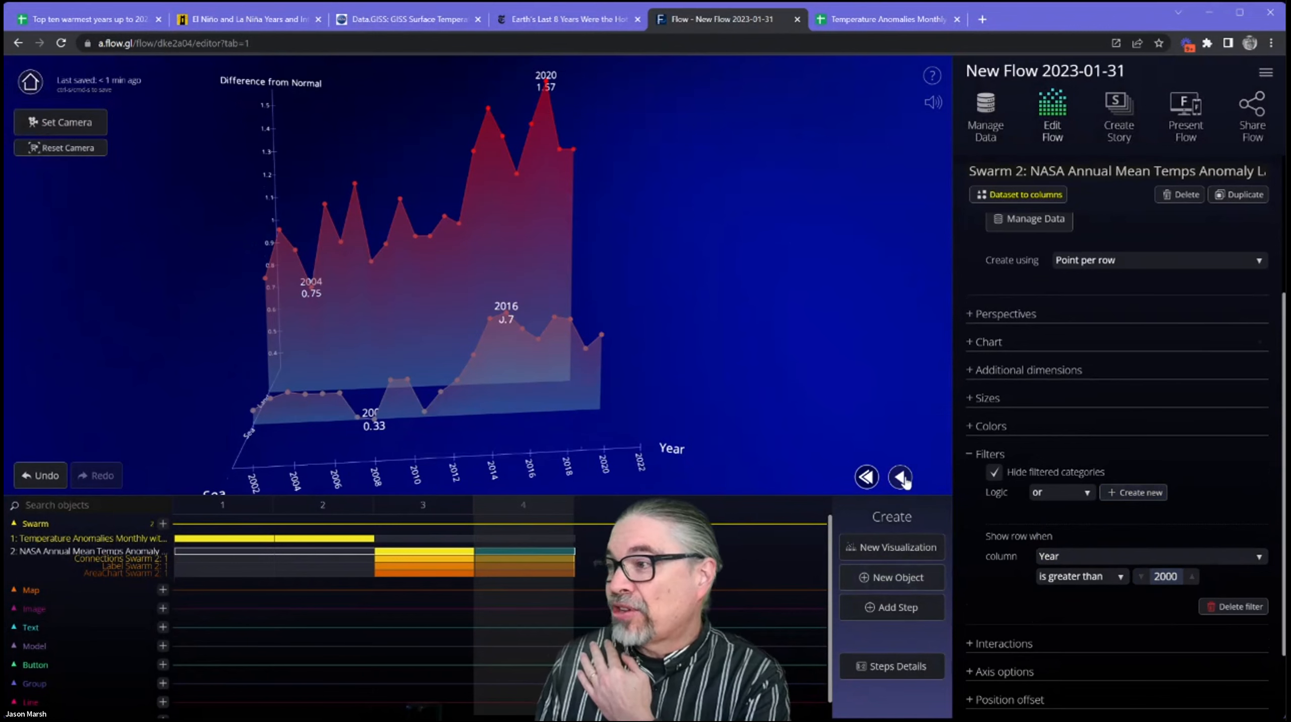
{"action": "left_click", "coordinate": [901, 478]}
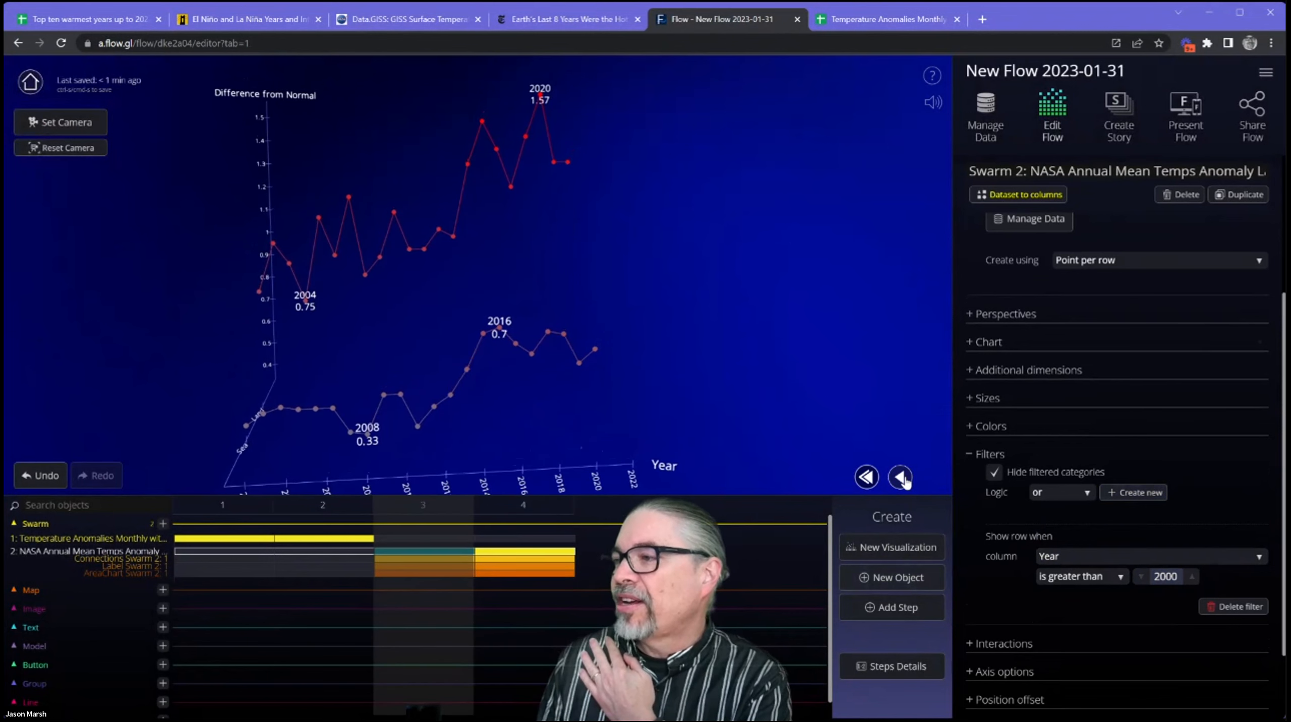
{"action": "left_click", "coordinate": [943, 479]}
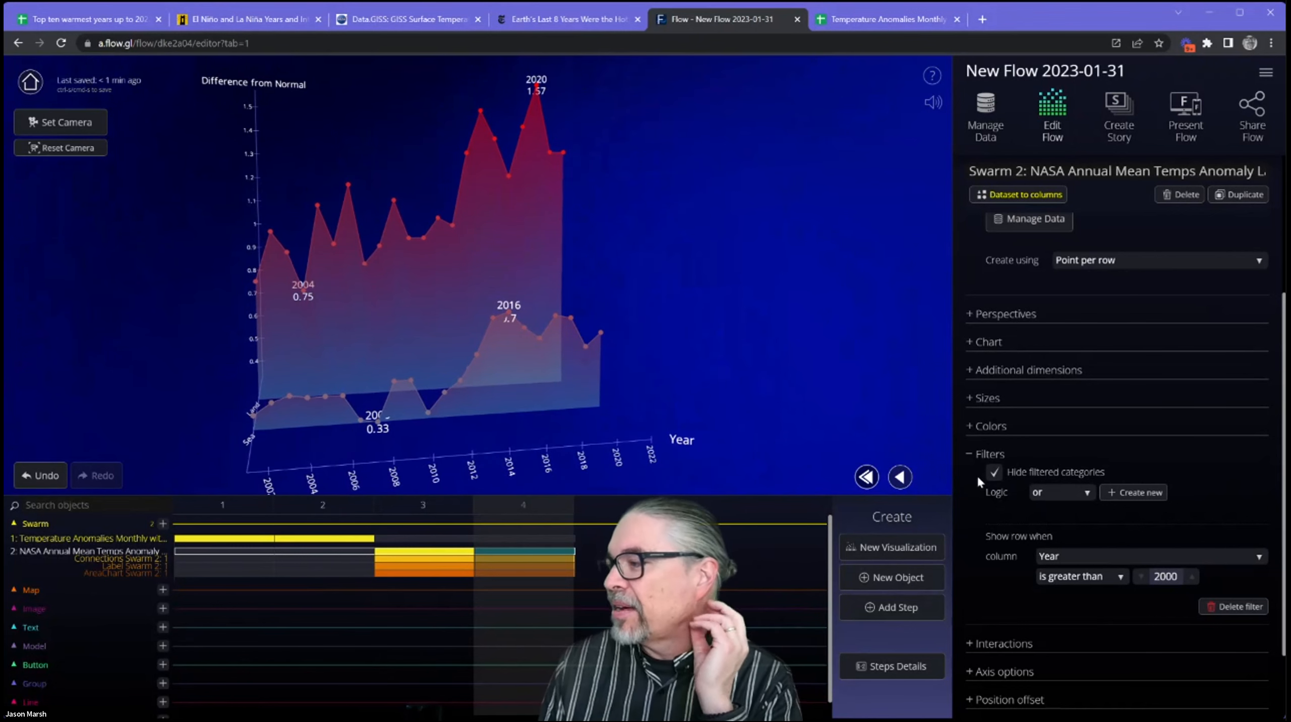
Enable the Highlight / isolate interaction for the swarm in step 4.
{"action": "scroll", "coordinate": [1048, 546], "scroll_direction": "down", "scroll_amount": 1}
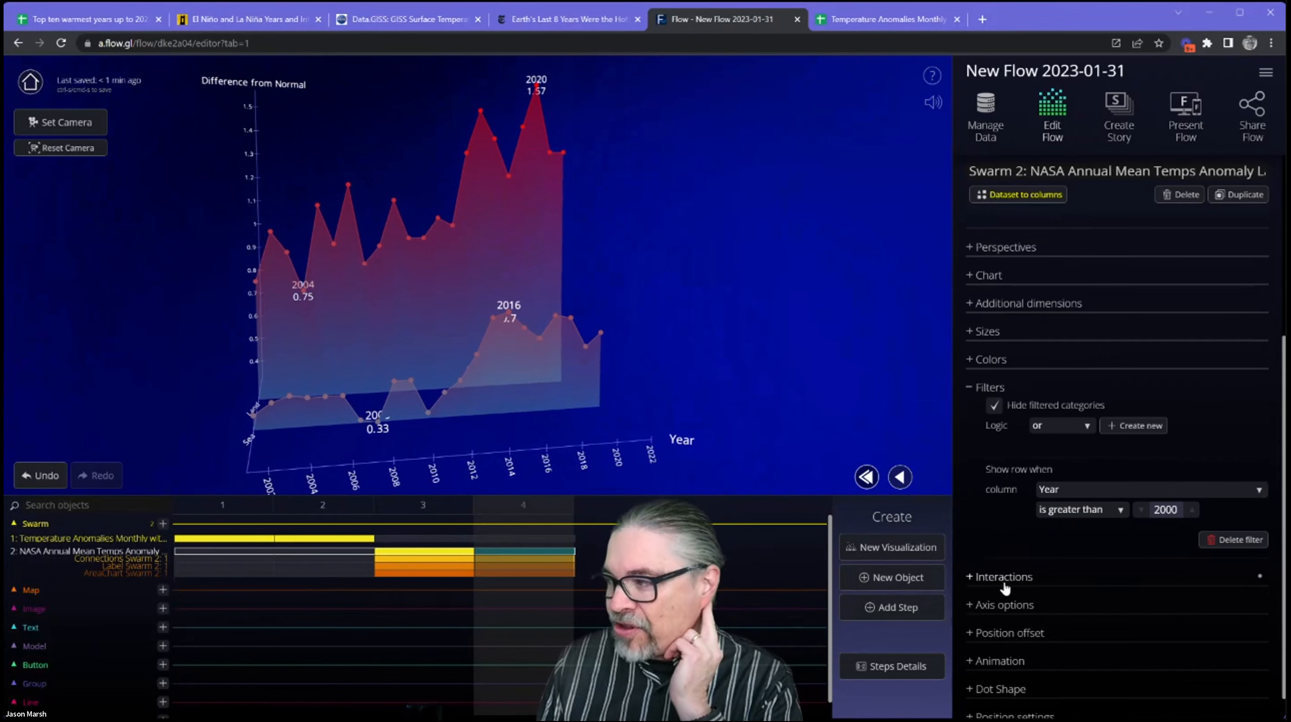
{"action": "left_click", "coordinate": [1004, 577]}
{"action": "scroll", "coordinate": [1046, 581], "scroll_direction": "down", "scroll_amount": 1}
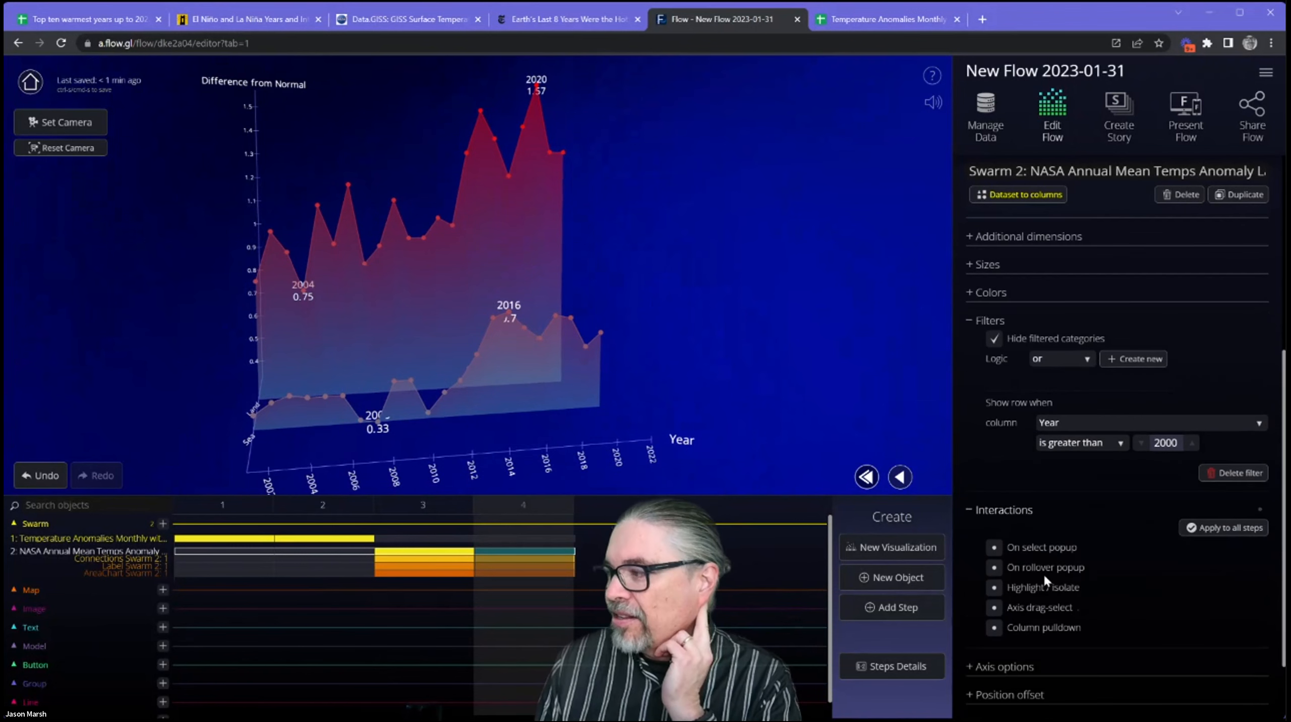
{"action": "left_click", "coordinate": [996, 590]}
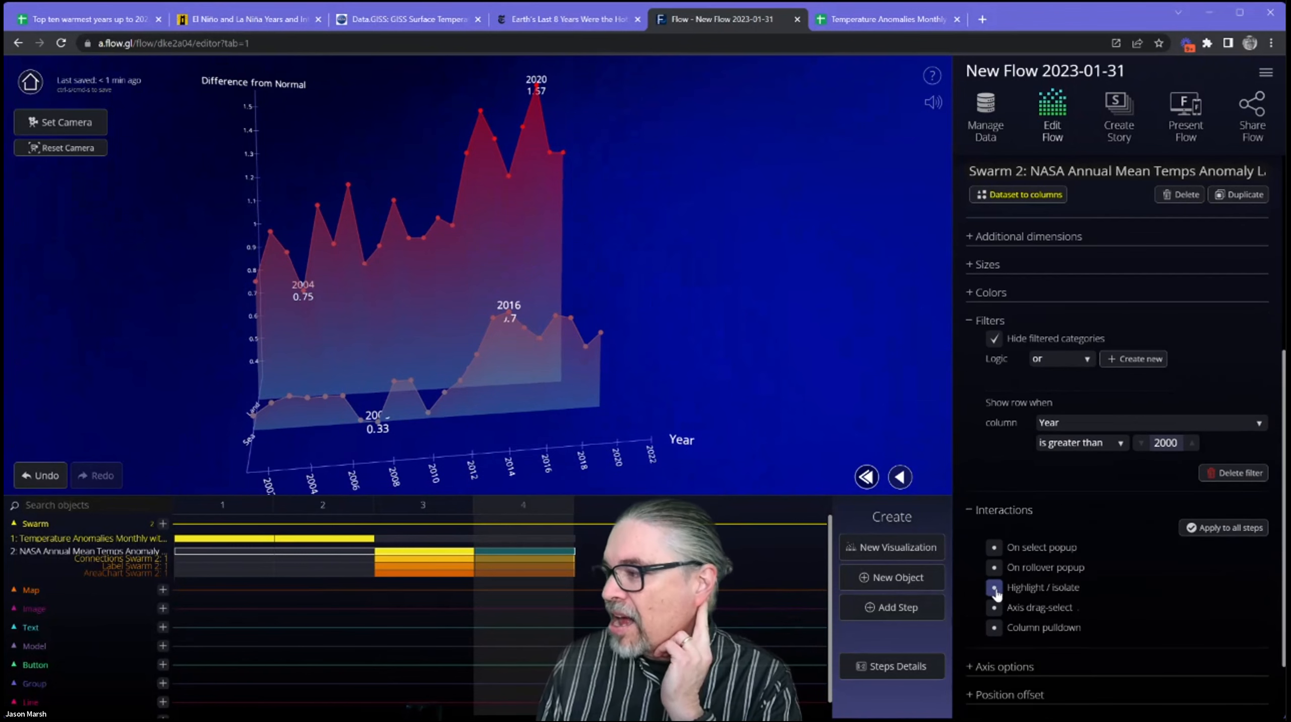
{"action": "scroll", "coordinate": [1102, 571], "scroll_direction": "down", "scroll_amount": 2}
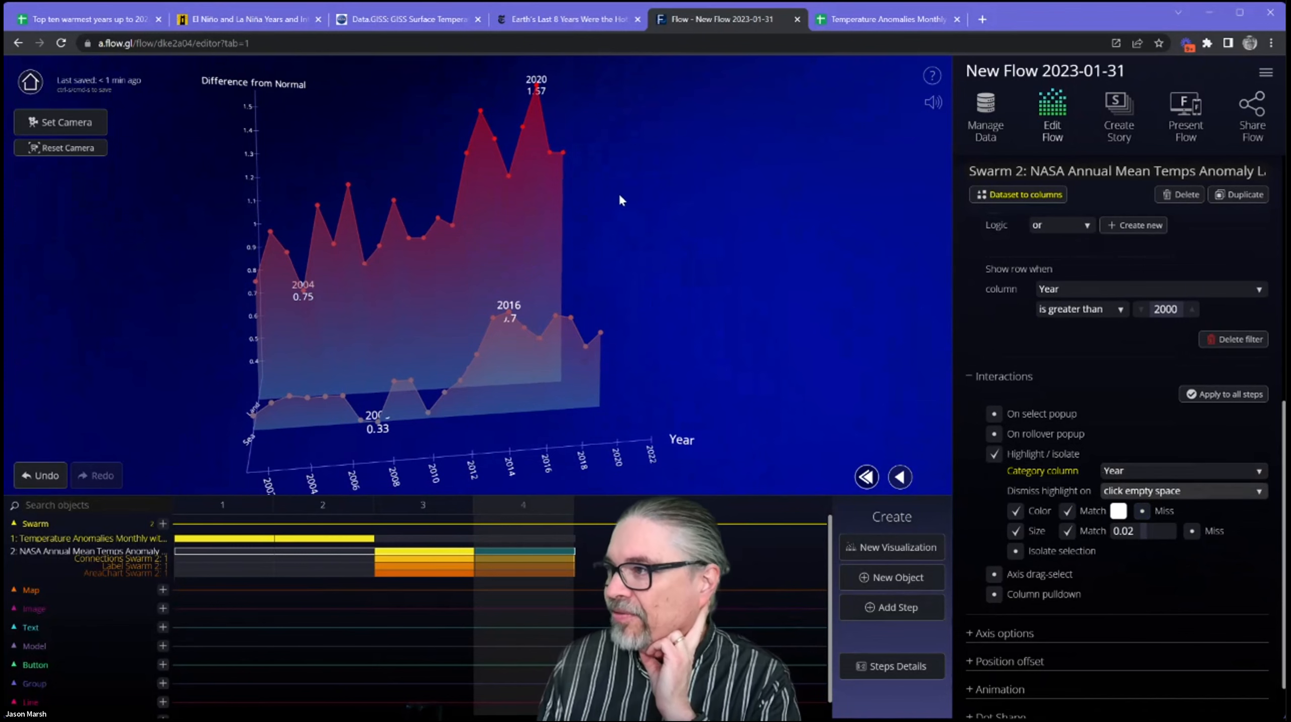
Test the highlight by Year on several land data points, viewing the chart from another angle.
{"action": "left_click", "coordinate": [508, 176]}
{"action": "left_click_drag", "start_coordinate": [671, 234], "coordinate": [613, 244]}
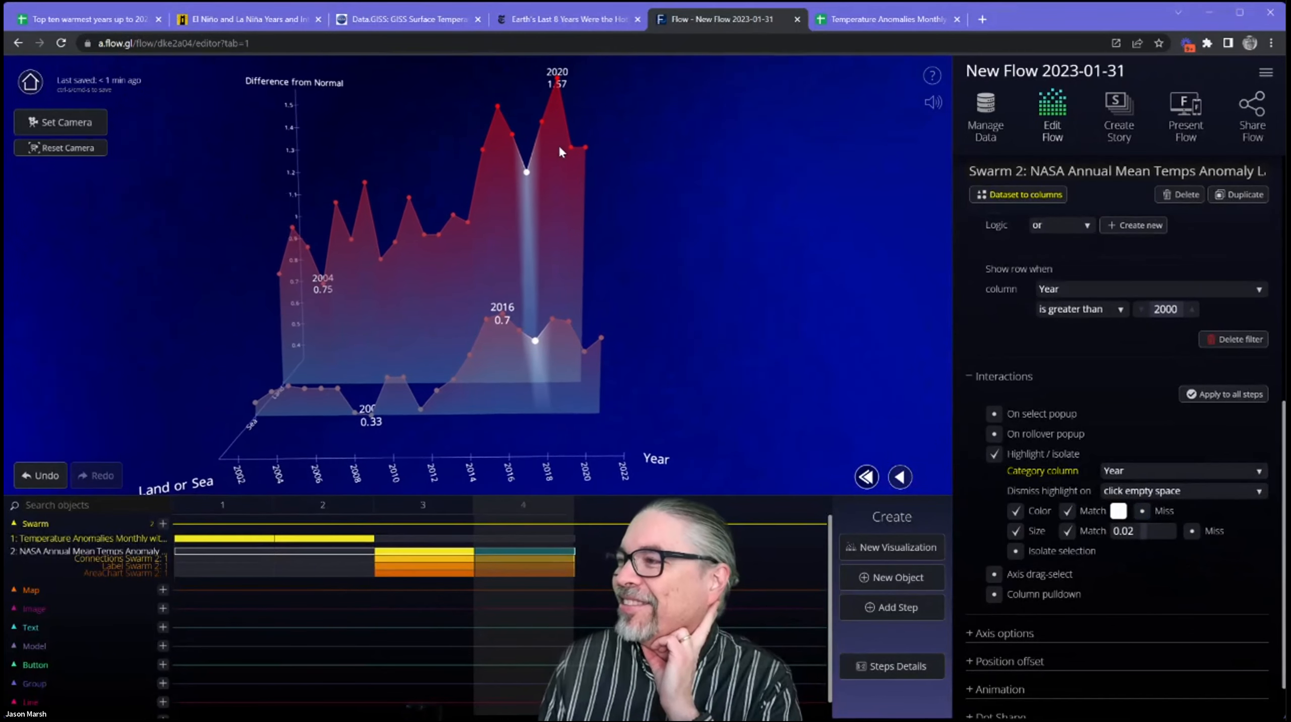
{"action": "left_click", "coordinate": [586, 148]}
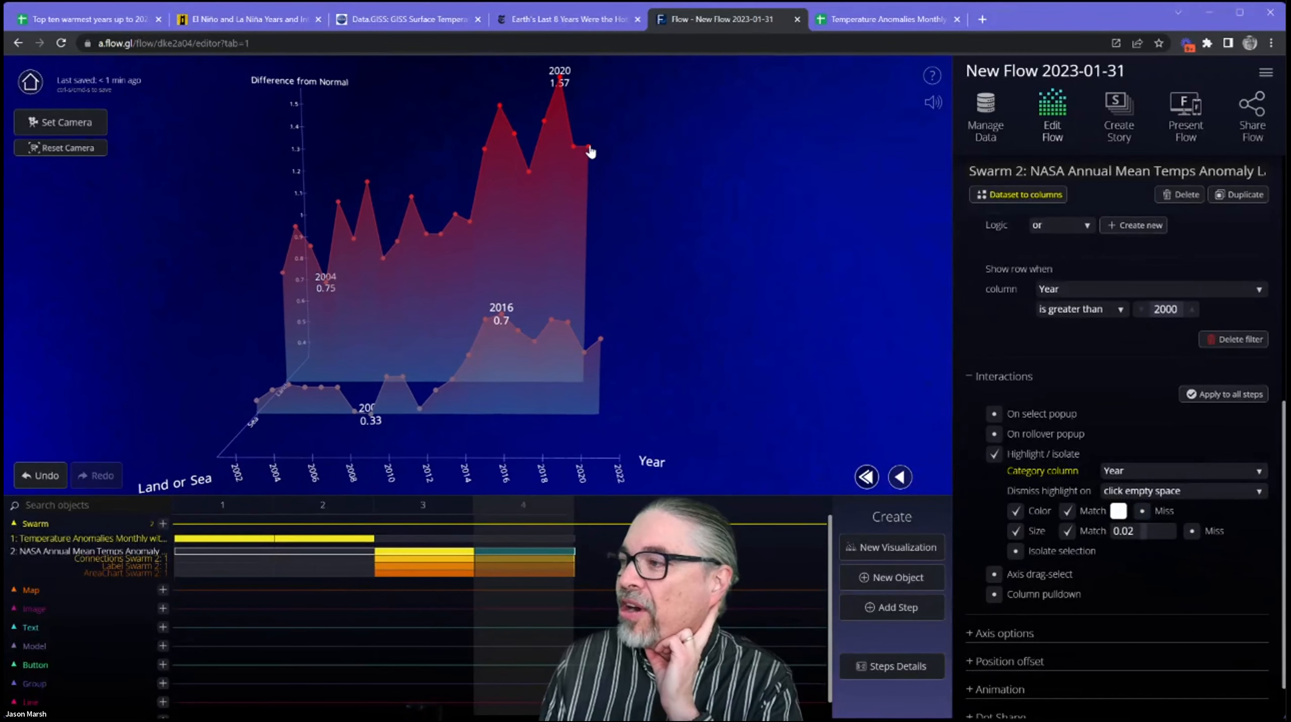
{"action": "left_click", "coordinate": [587, 147]}
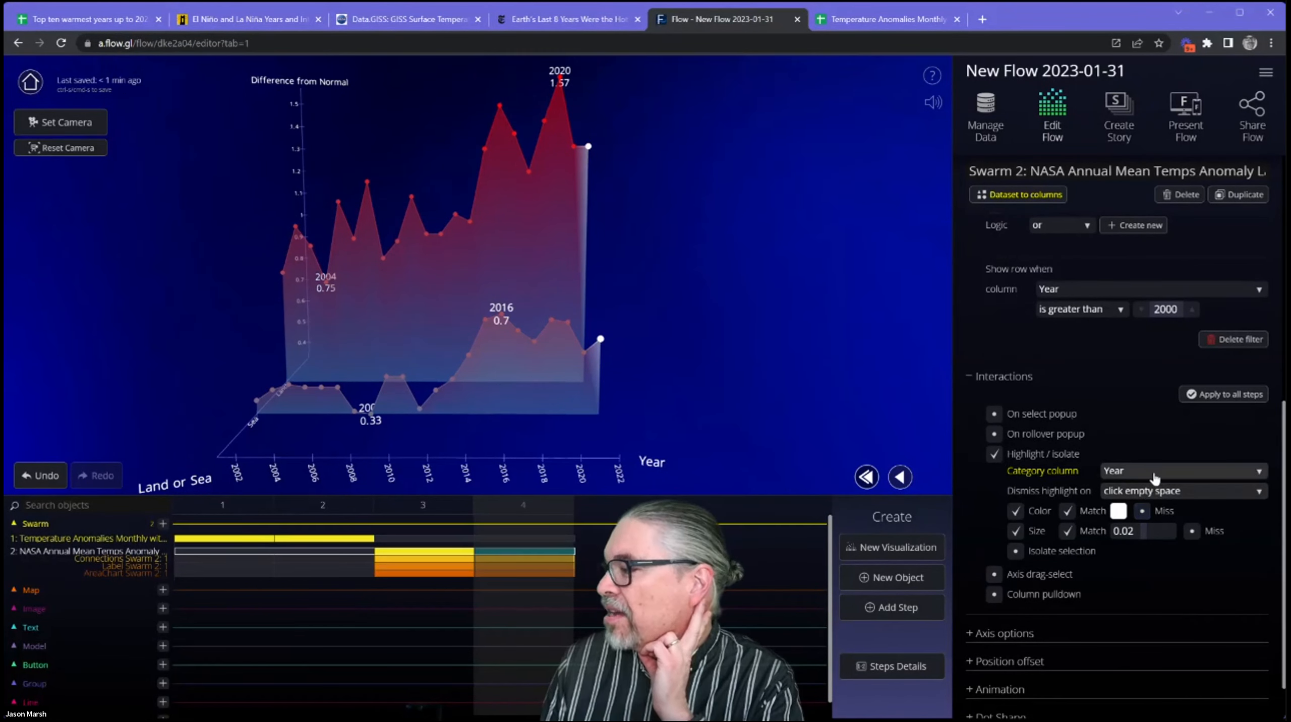
Set the highlight's category column to Land or Sea and test it by highlighting the sea series.
{"action": "left_click", "coordinate": [1155, 472]}
{"action": "left_click", "coordinate": [1132, 498]}
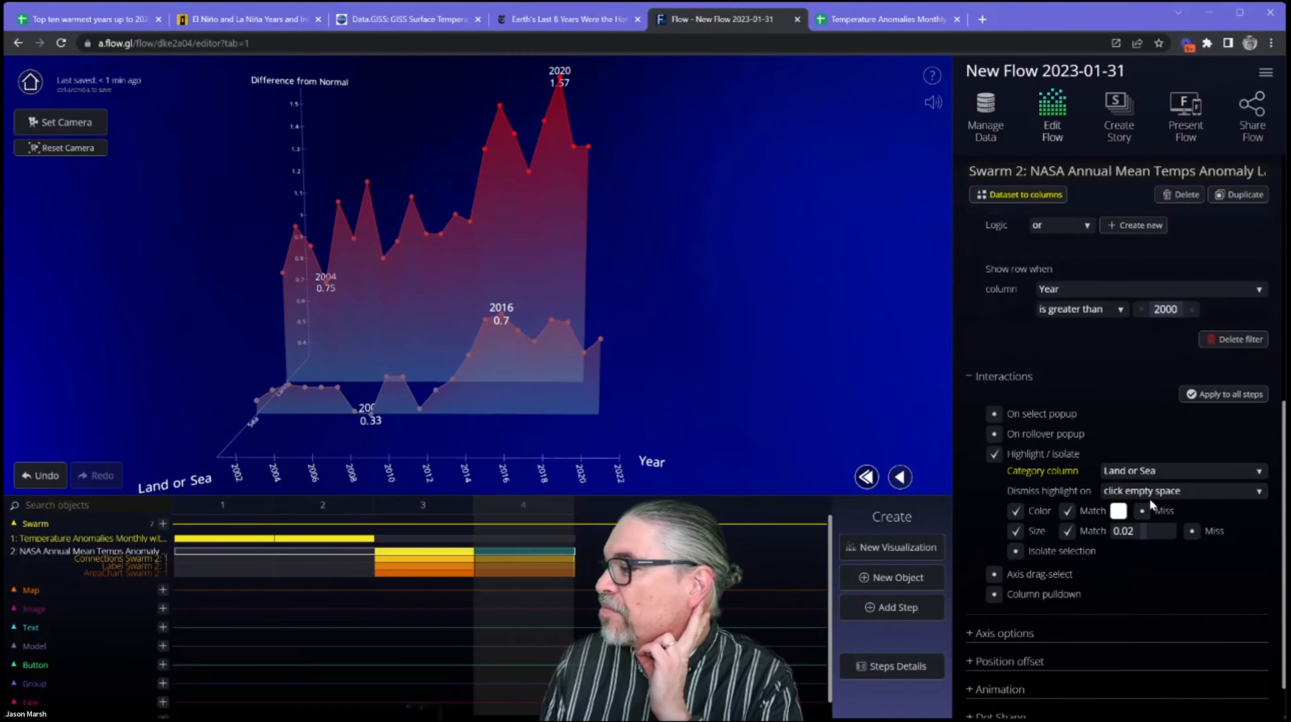
{"action": "left_click", "coordinate": [602, 346]}
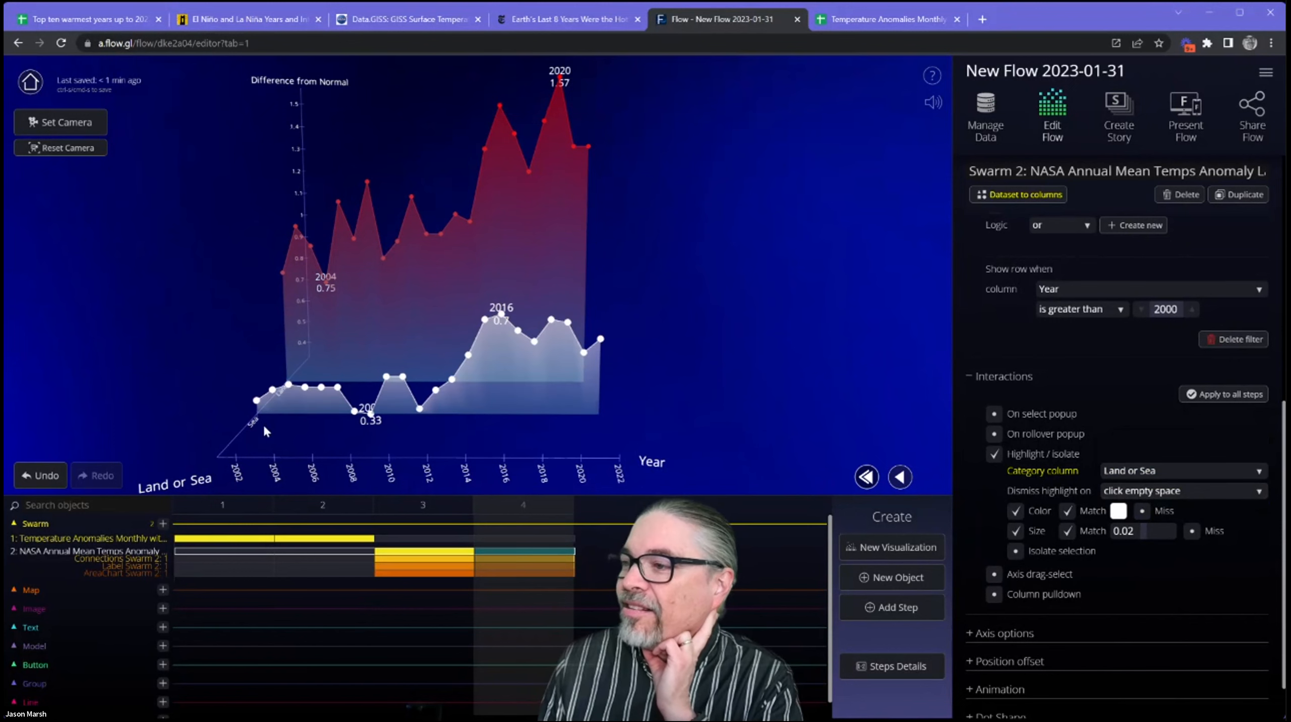
{"action": "left_click_drag", "start_coordinate": [519, 442], "coordinate": [598, 434]}
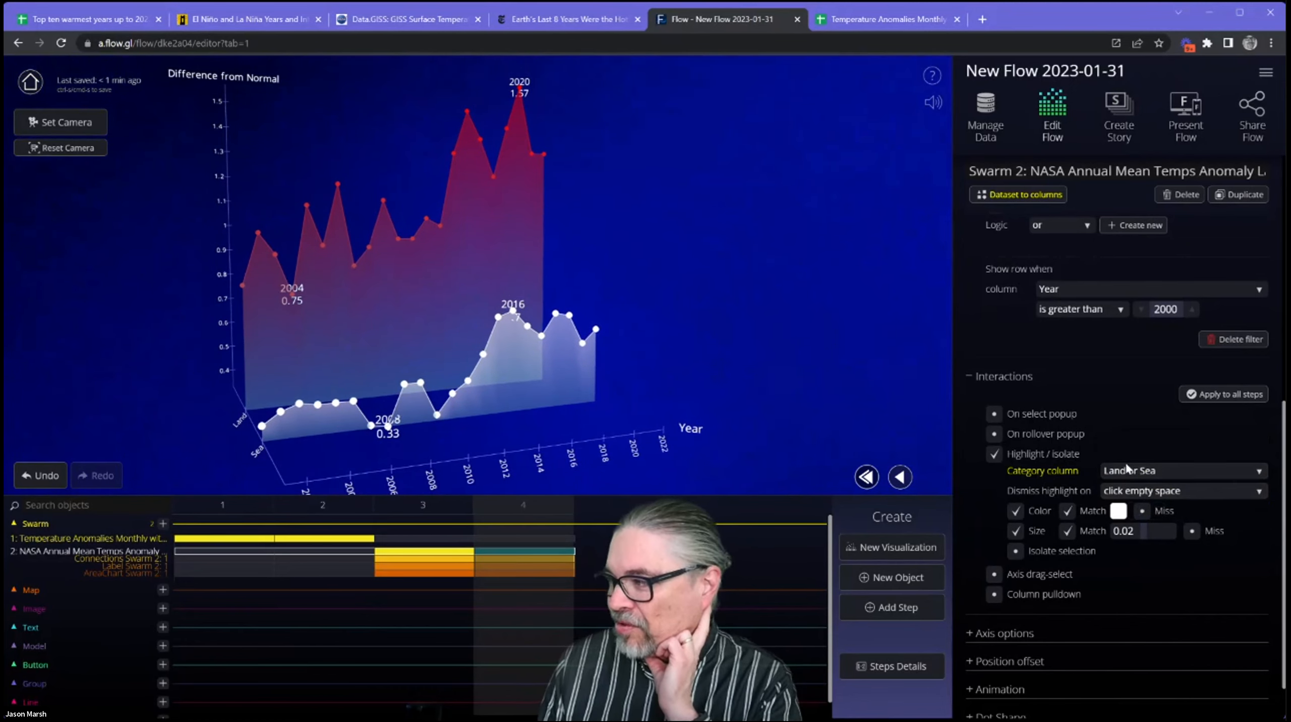
Enable Isolate selection for the highlight interaction, then test it by isolating the land series and dismissing the isolation.
{"action": "left_click", "coordinate": [1015, 553]}
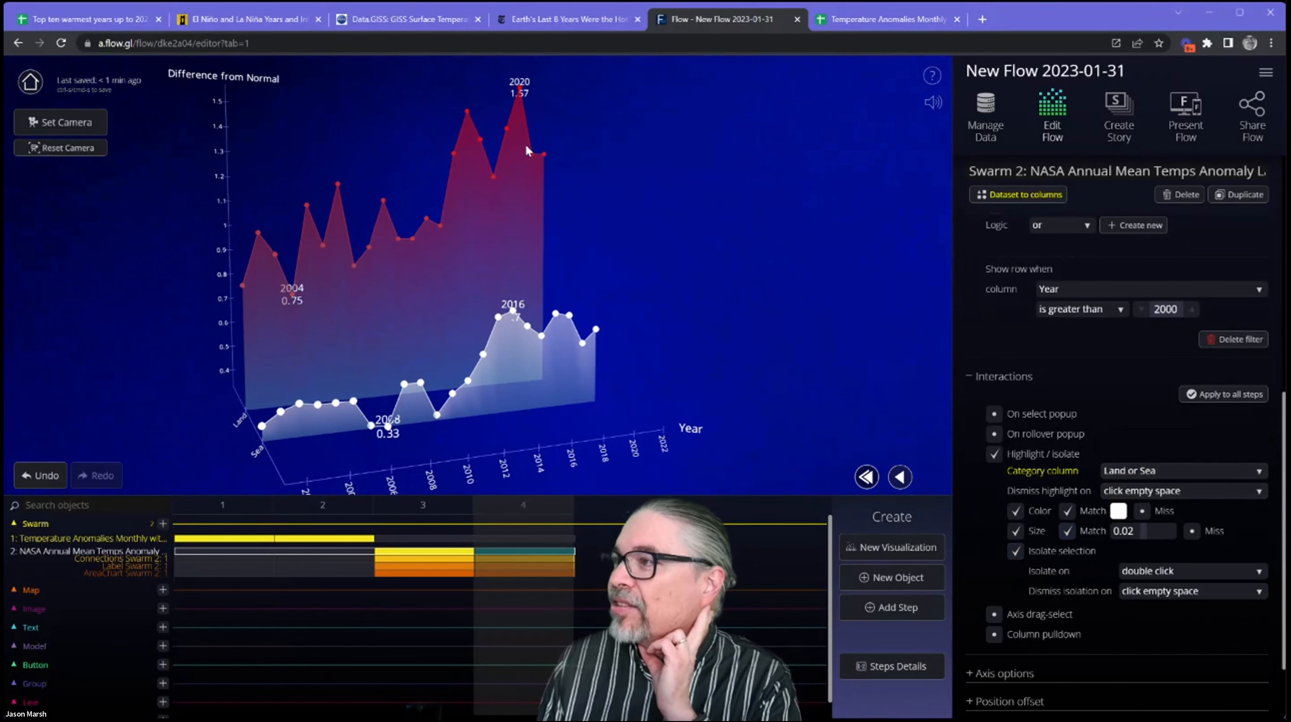
{"action": "double_click", "coordinate": [492, 177]}
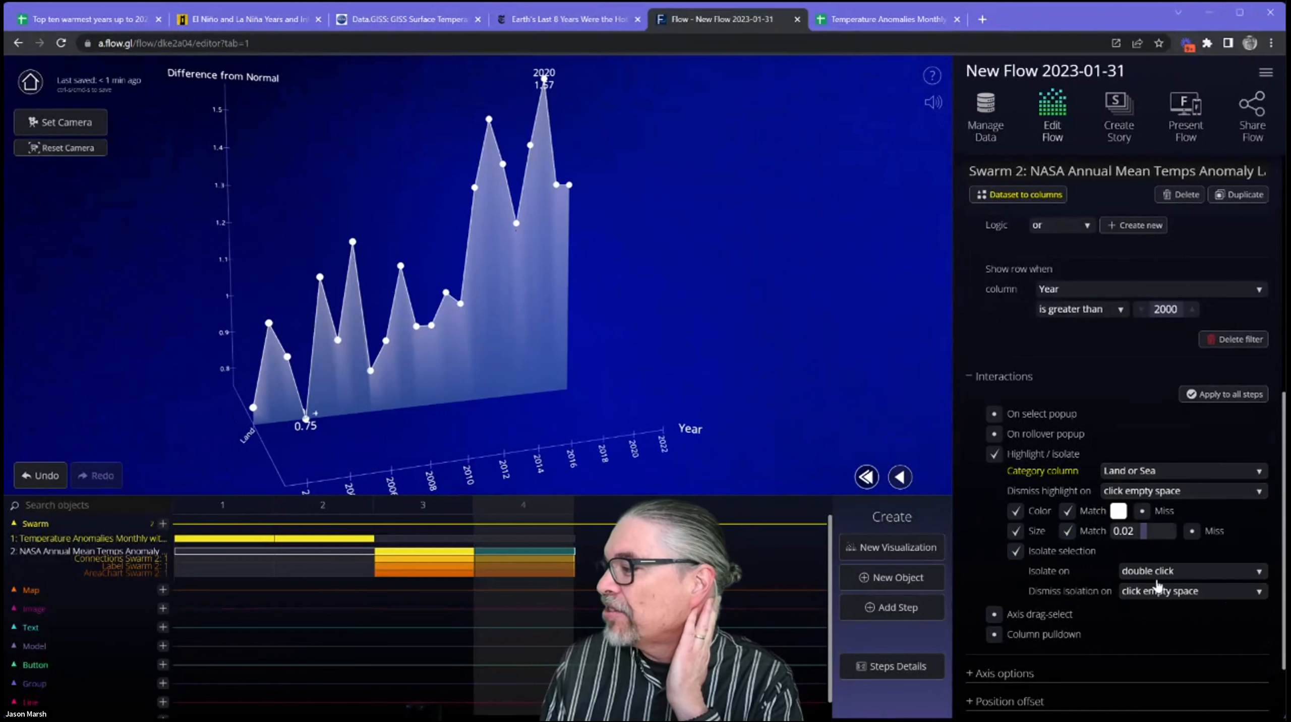
{"action": "left_click", "coordinate": [699, 272]}
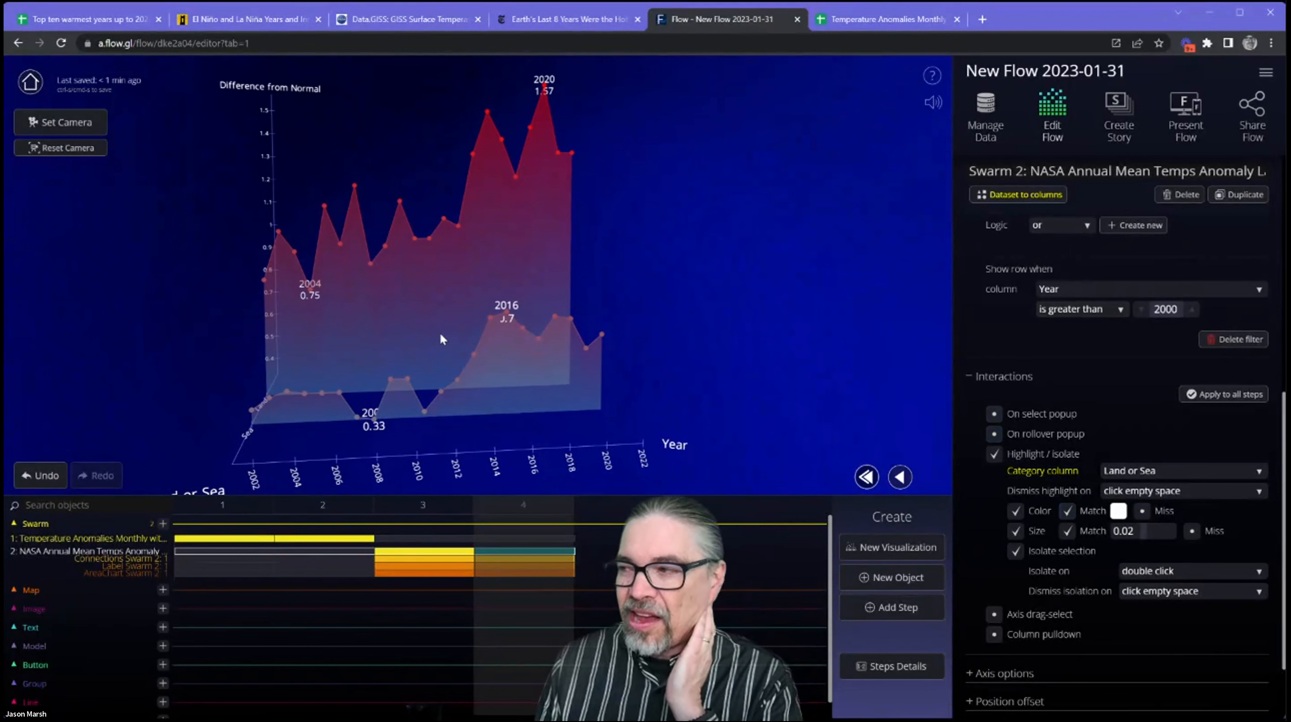
Highlight the sea series, replay the transition from step 3 to step 4, examine the chart from another angle and clear the highlight.
{"action": "left_click", "coordinate": [601, 337]}
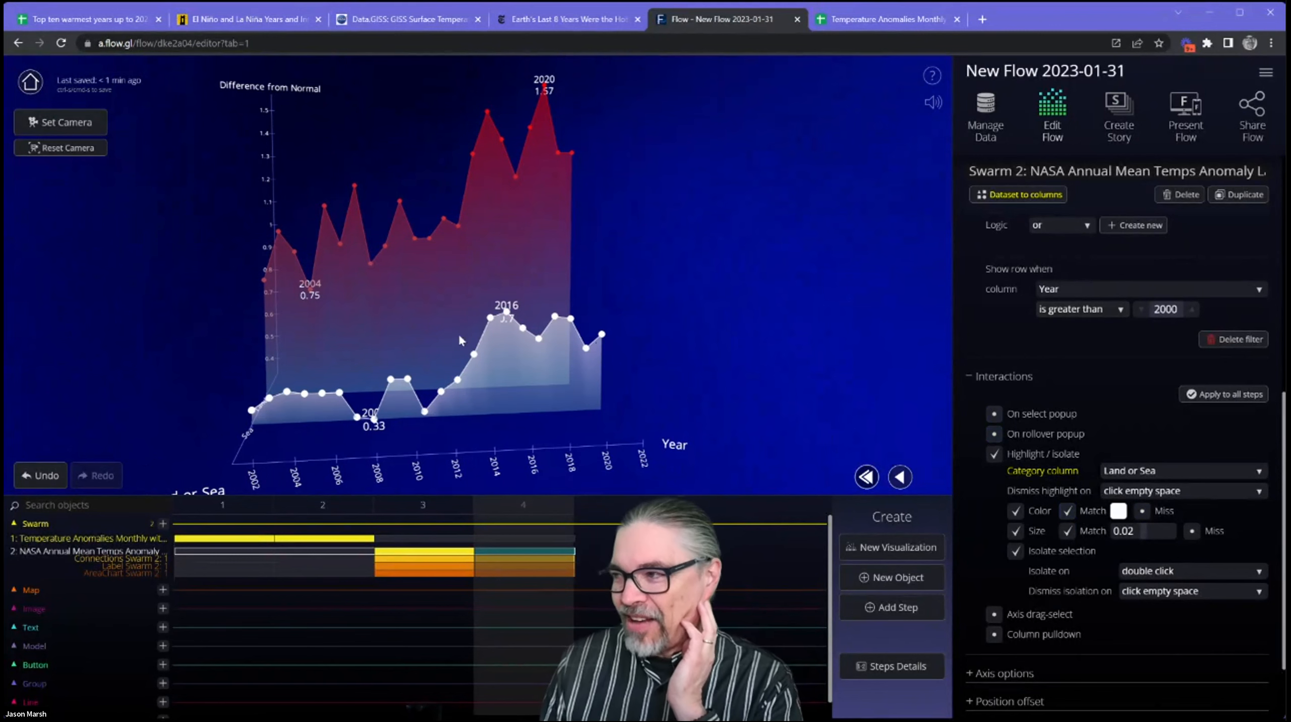
{"action": "left_click", "coordinate": [409, 508]}
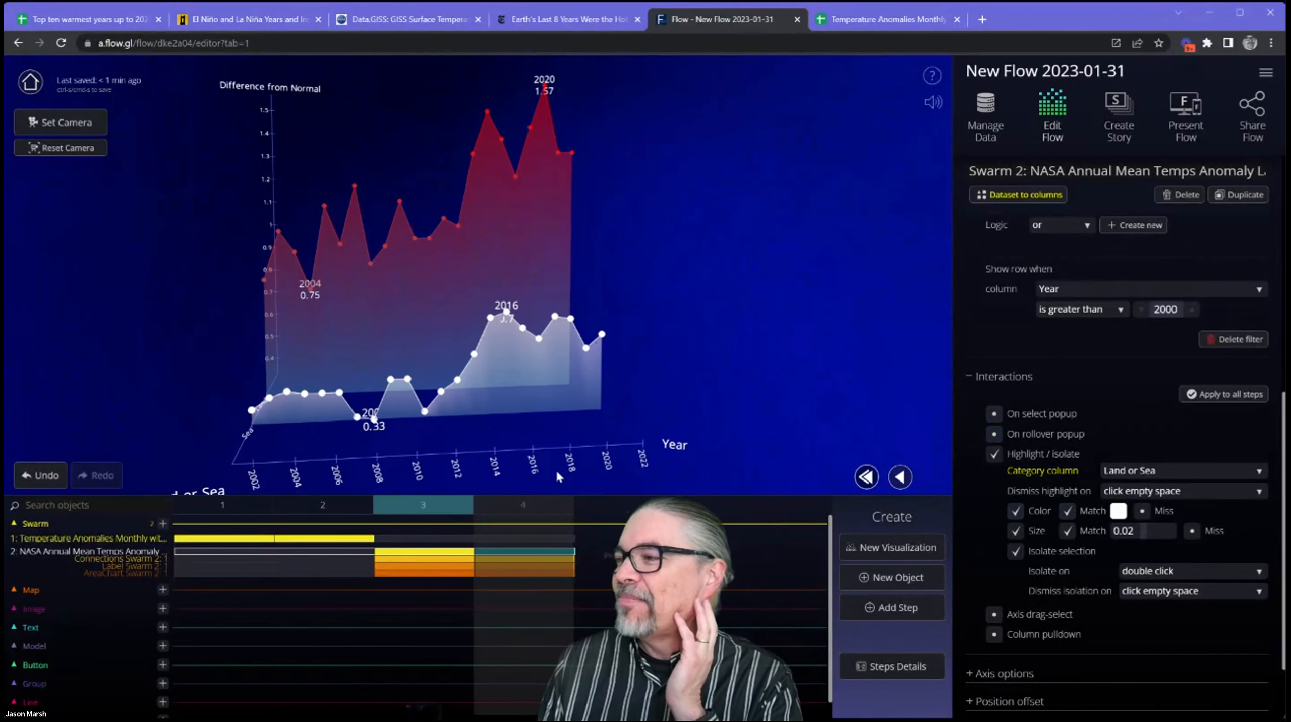
{"action": "left_click", "coordinate": [934, 478]}
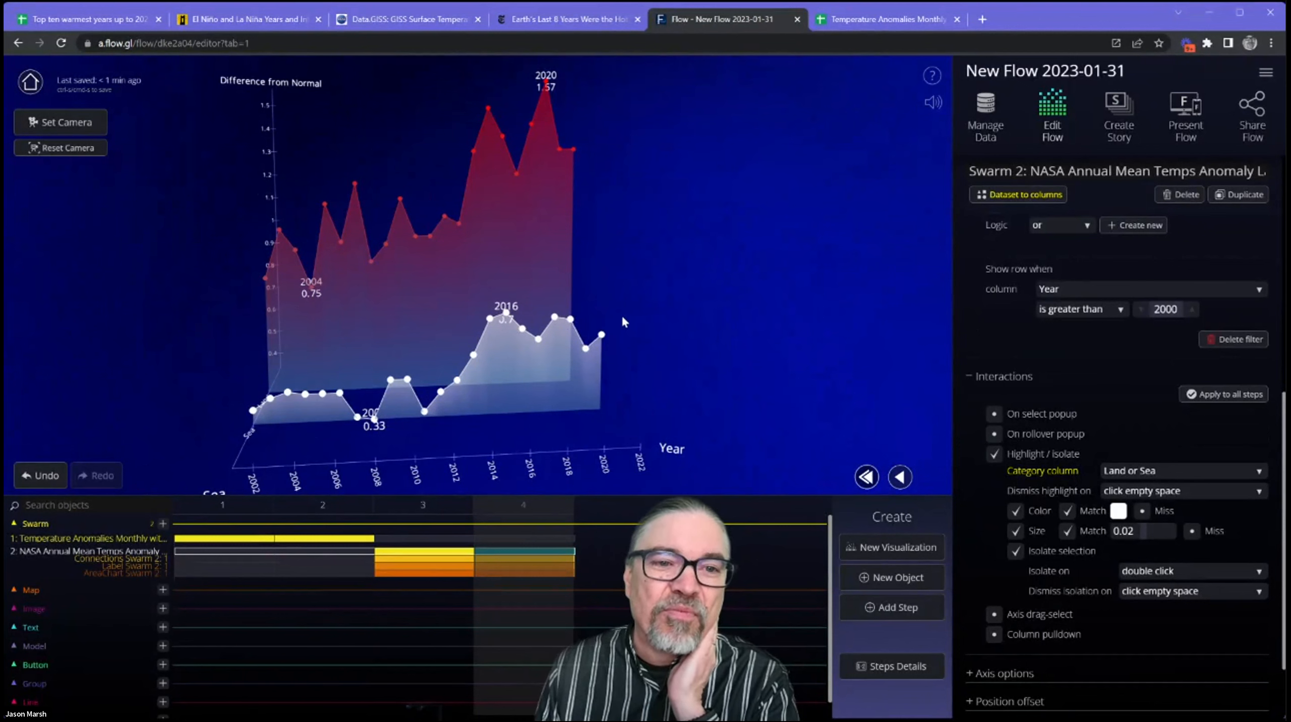
{"action": "left_click_drag", "start_coordinate": [613, 350], "coordinate": [687, 323]}
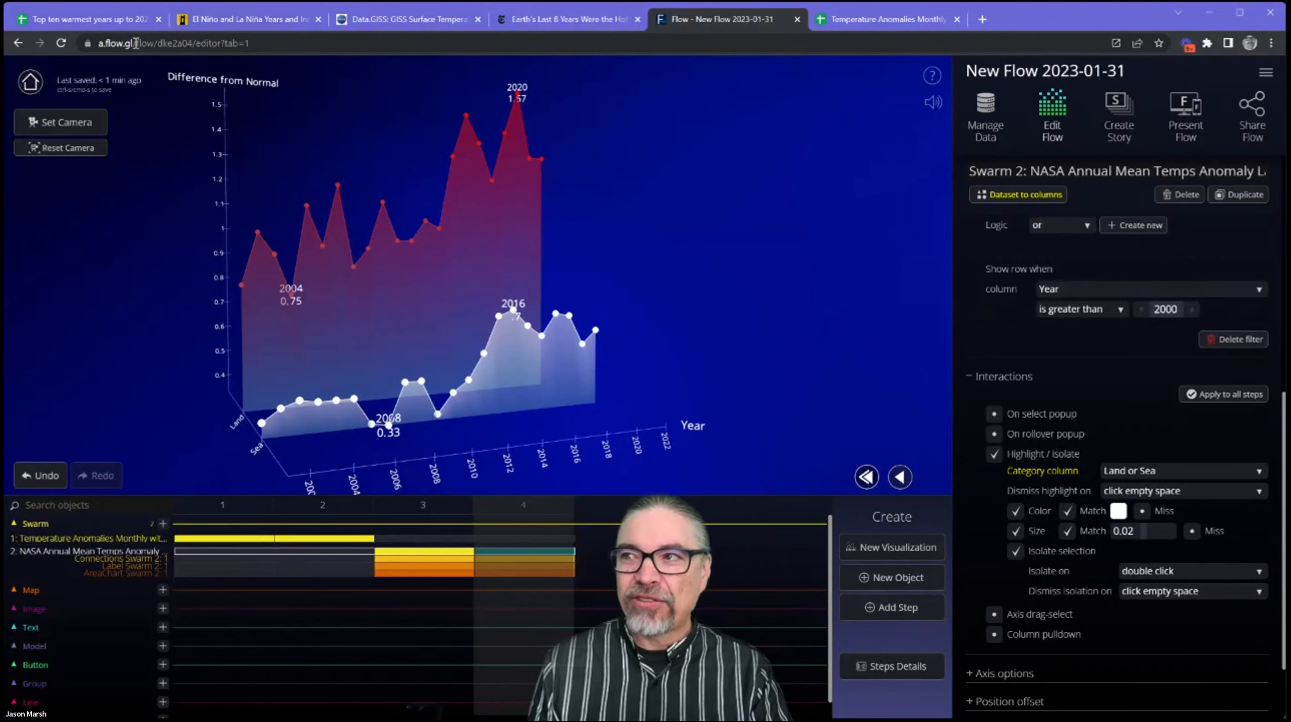
{"action": "left_click_drag", "start_coordinate": [134, 43], "coordinate": [98, 43]}
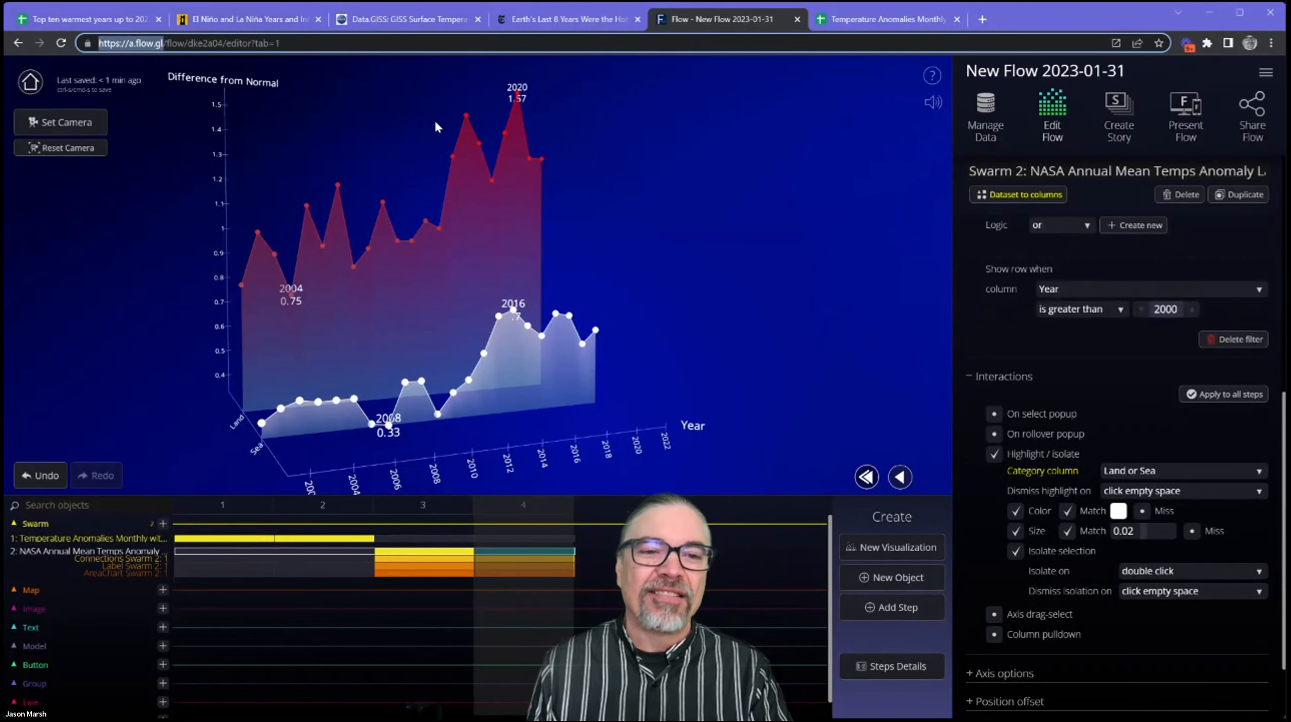
{"action": "left_click", "coordinate": [706, 121]}
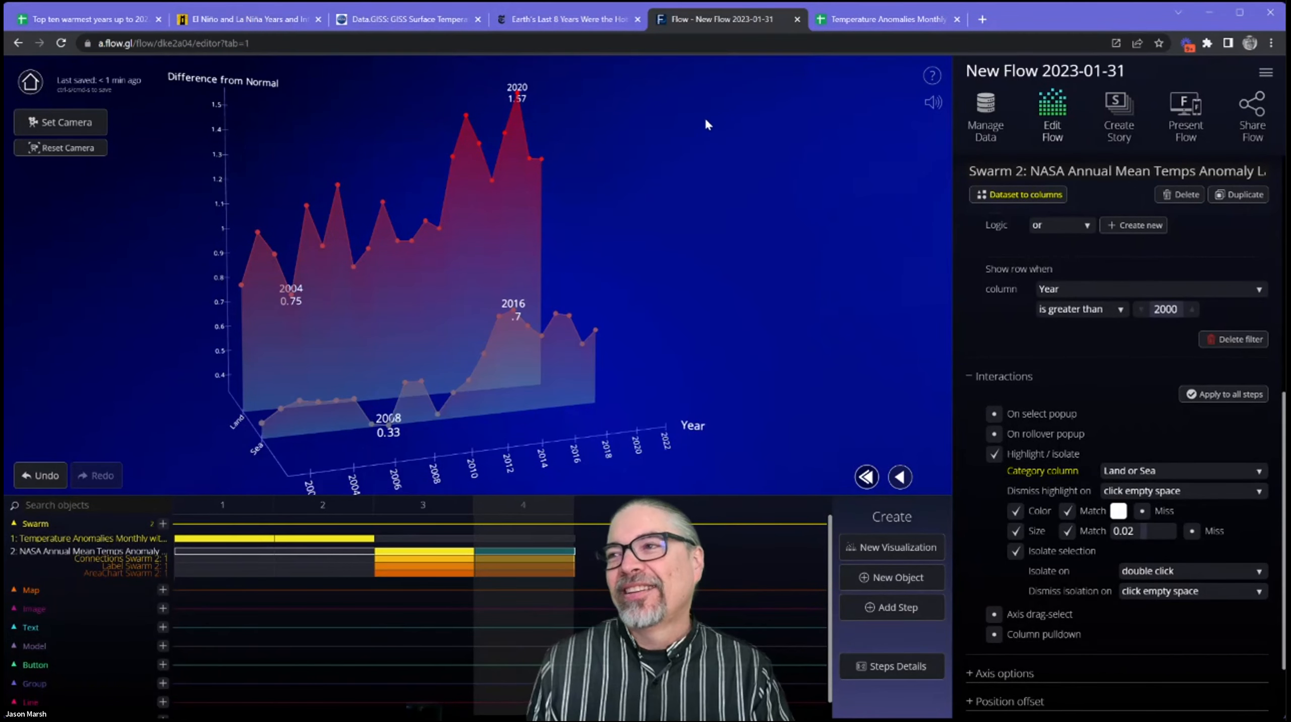
Enable a sharable link for the flow and display its public link and QR code for sharing.
{"action": "left_click", "coordinate": [1247, 122]}
{"action": "left_click", "coordinate": [1133, 249]}
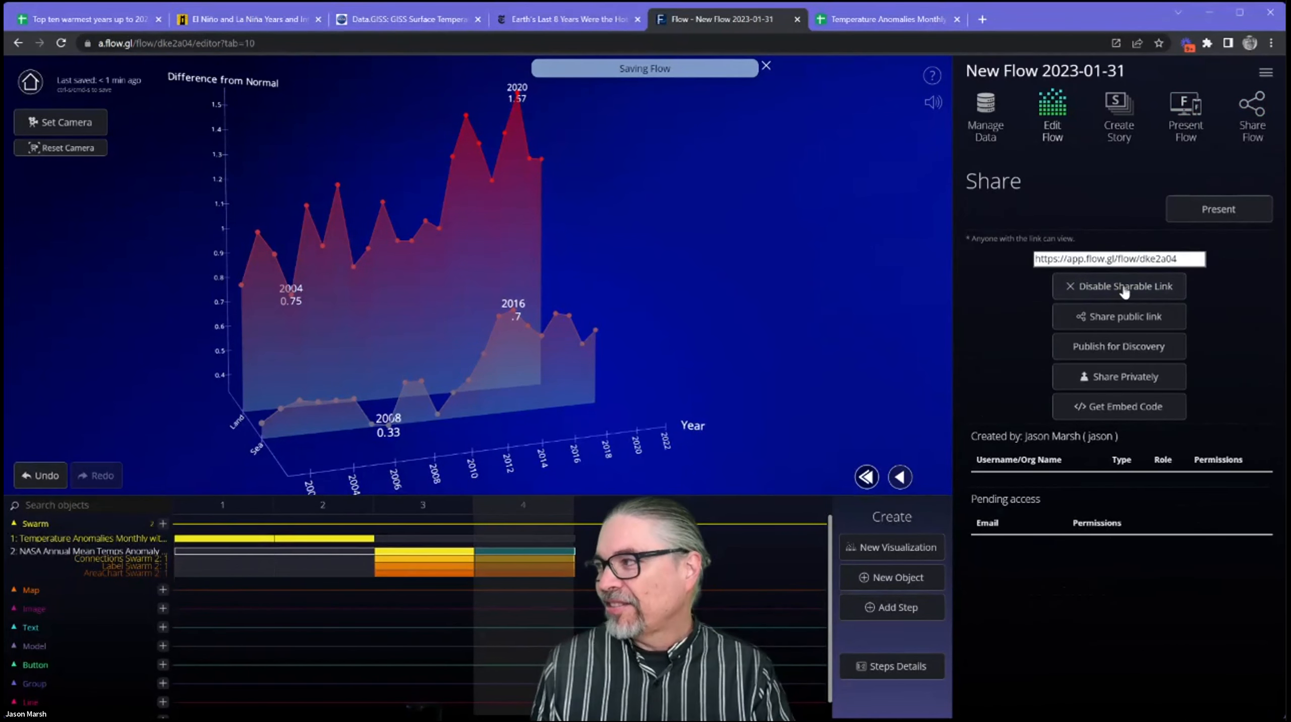
{"action": "left_click", "coordinate": [1124, 318]}
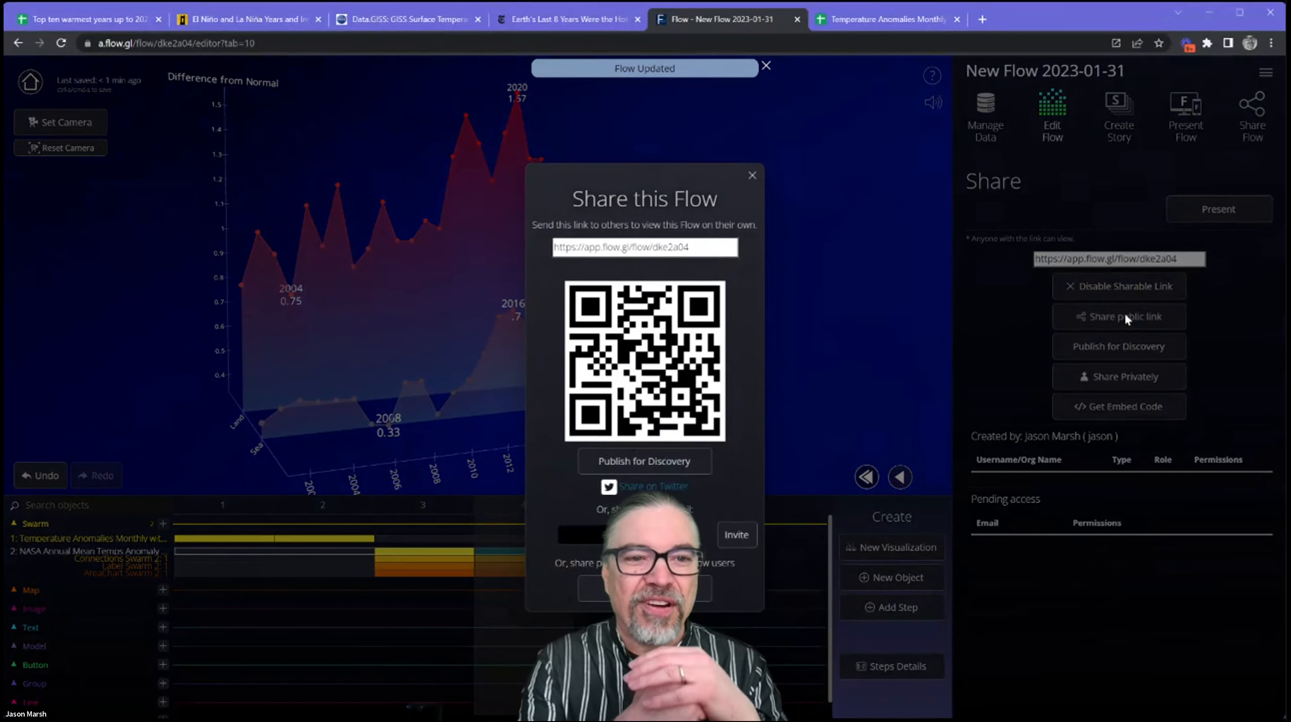